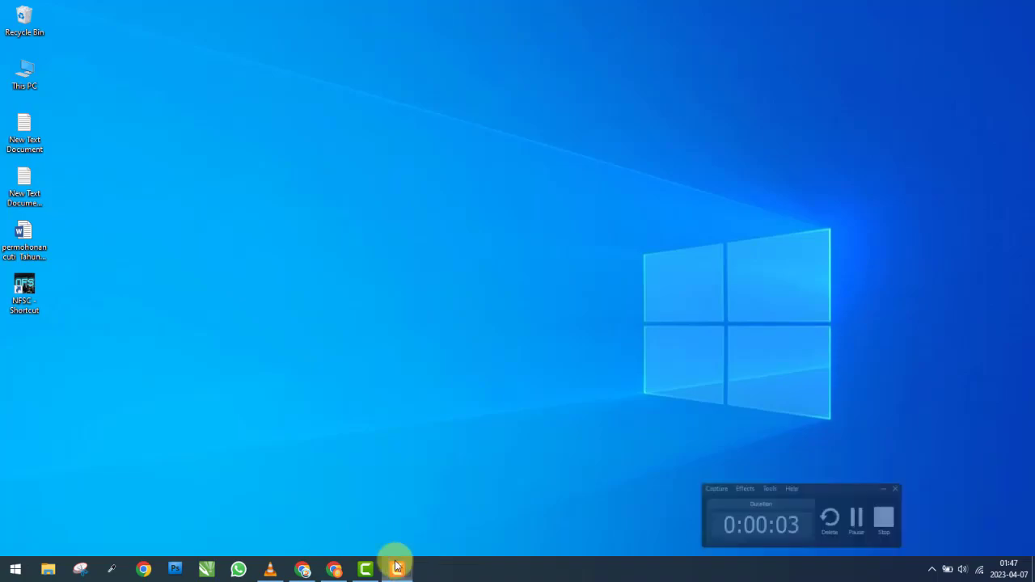
Open the Thumbnail folder on the SSD (E:) drive.
{"action": "key", "text": "super+e"}
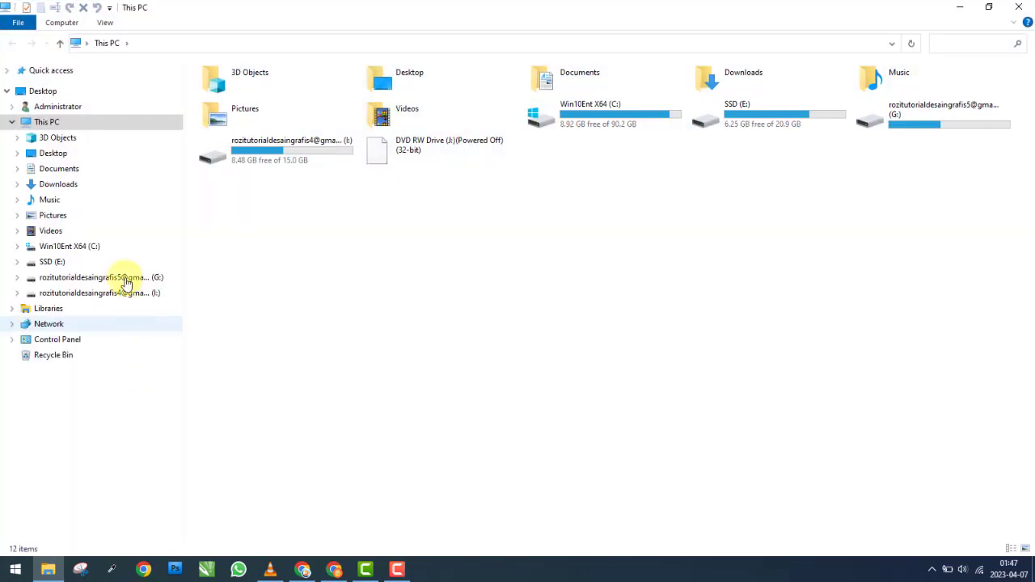
{"action": "left_click", "coordinate": [51, 261]}
{"action": "left_click", "coordinate": [667, 112]}
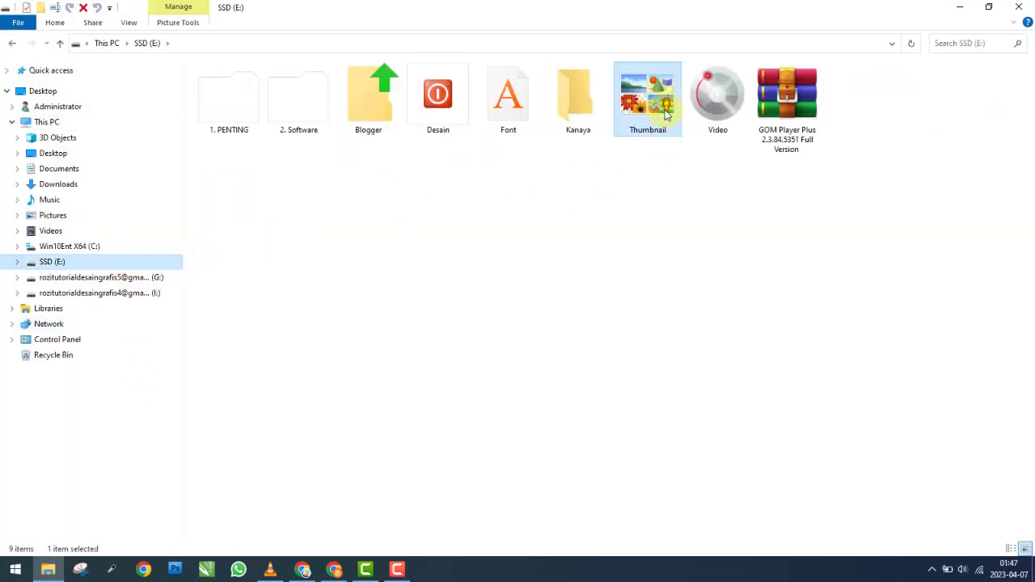
{"action": "double_click", "coordinate": [663, 111]}
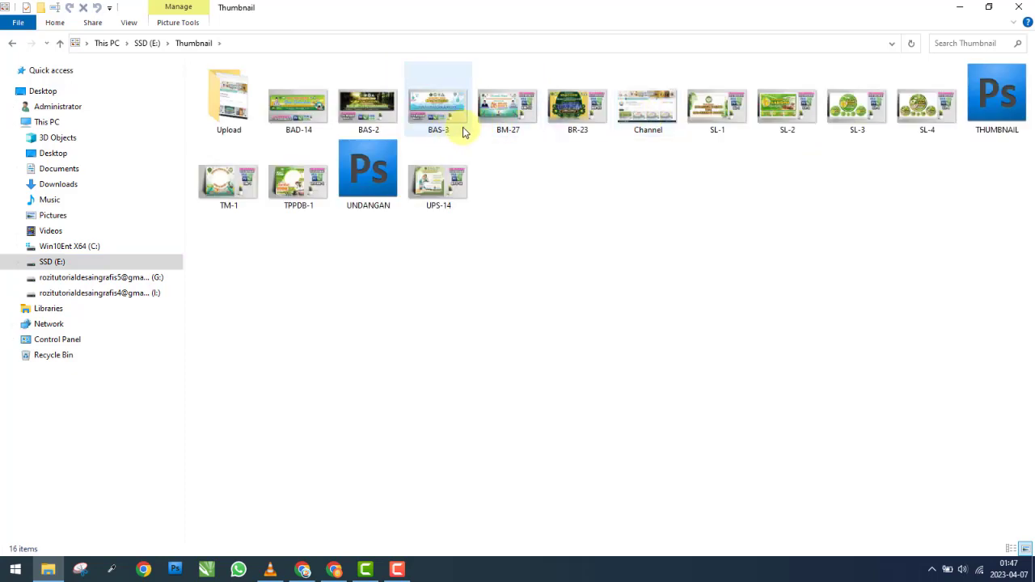
Preview the BAS-3 thumbnail image, examine the banner design up close, and close the preview.
{"action": "left_click", "coordinate": [428, 105]}
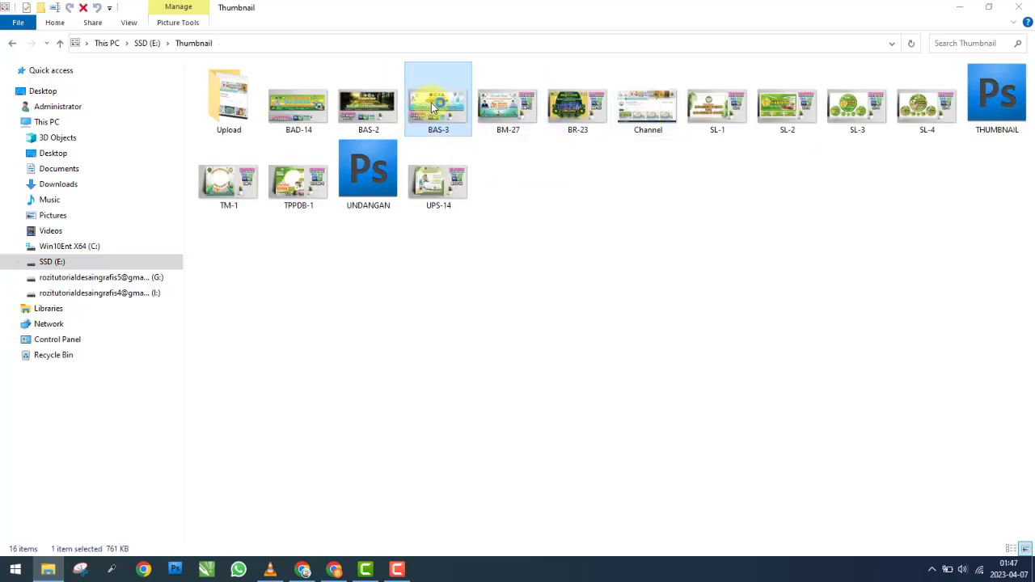
{"action": "double_click", "coordinate": [432, 105]}
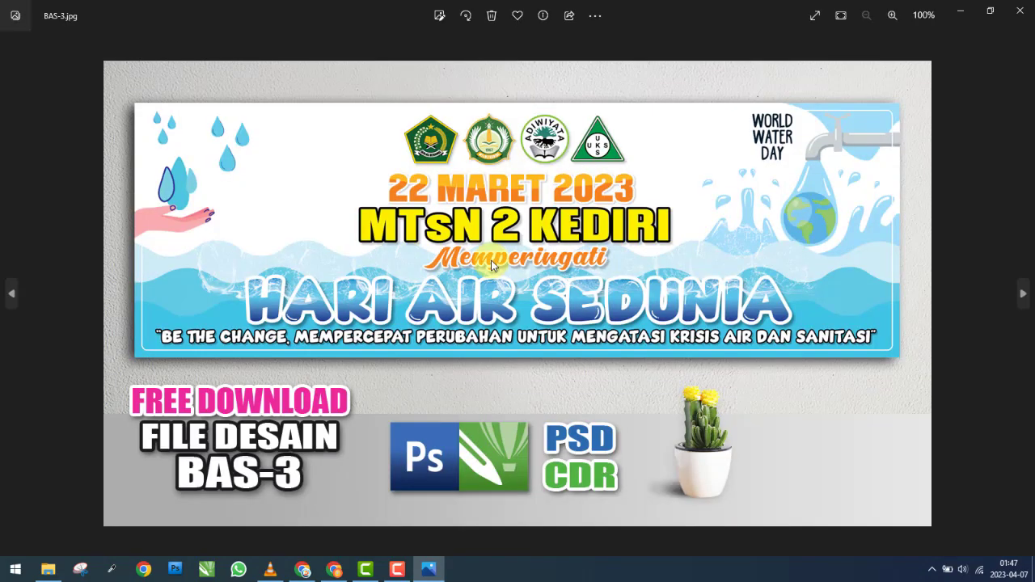
{"action": "scroll", "coordinate": [518, 177], "scroll_direction": "up", "scroll_amount": 2}
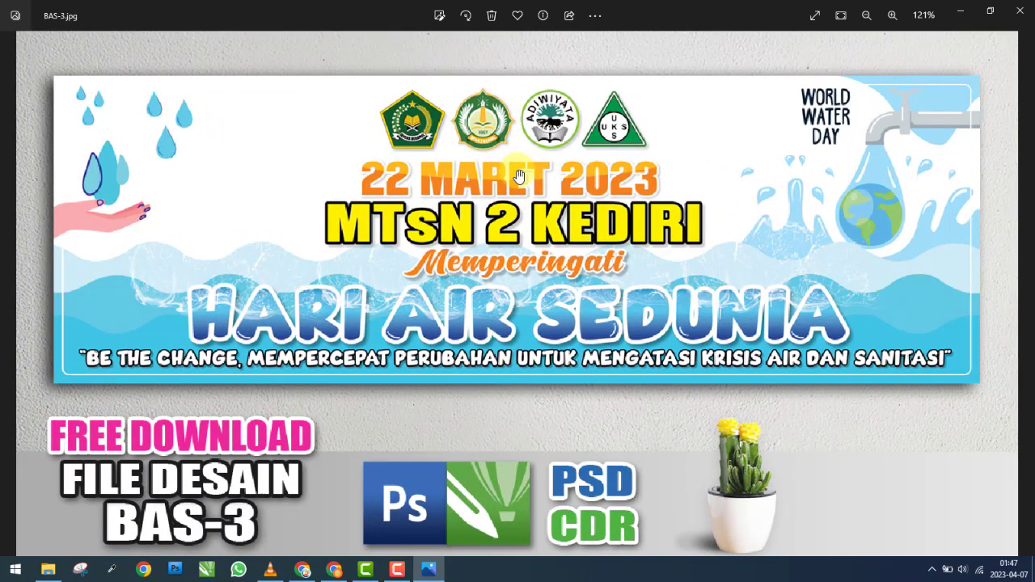
{"action": "scroll", "coordinate": [518, 177], "scroll_direction": "down", "scroll_amount": 2}
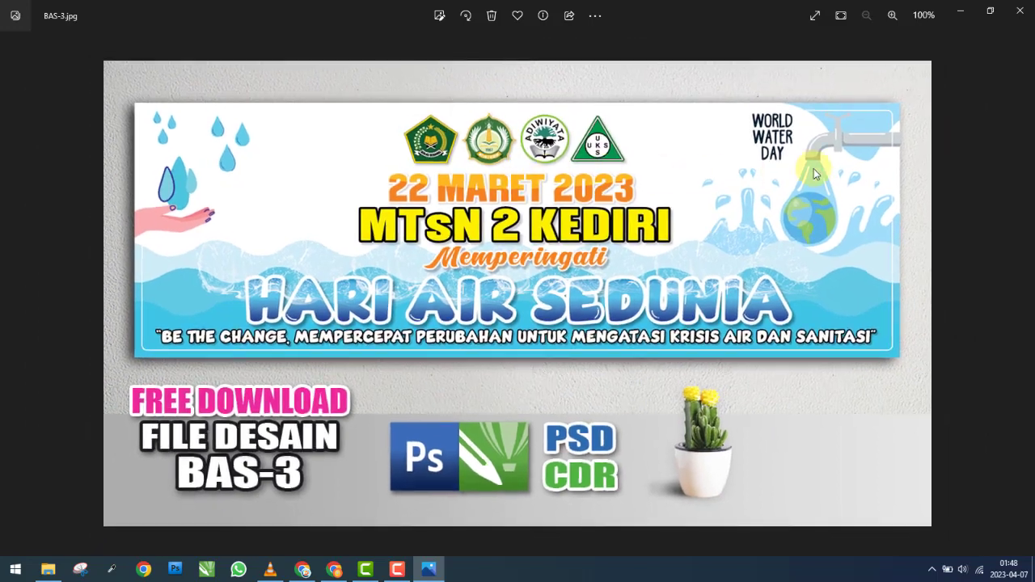
{"action": "left_click", "coordinate": [1030, 17]}
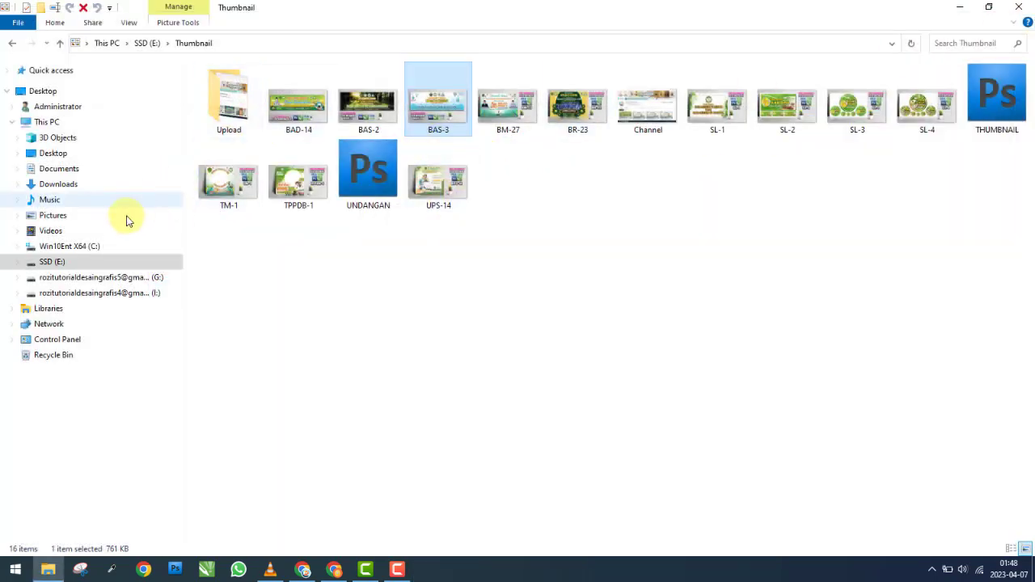
Open the BAS-3C folder inside Desain > BAS-3 on the SSD (E:) drive.
{"action": "left_click", "coordinate": [107, 267]}
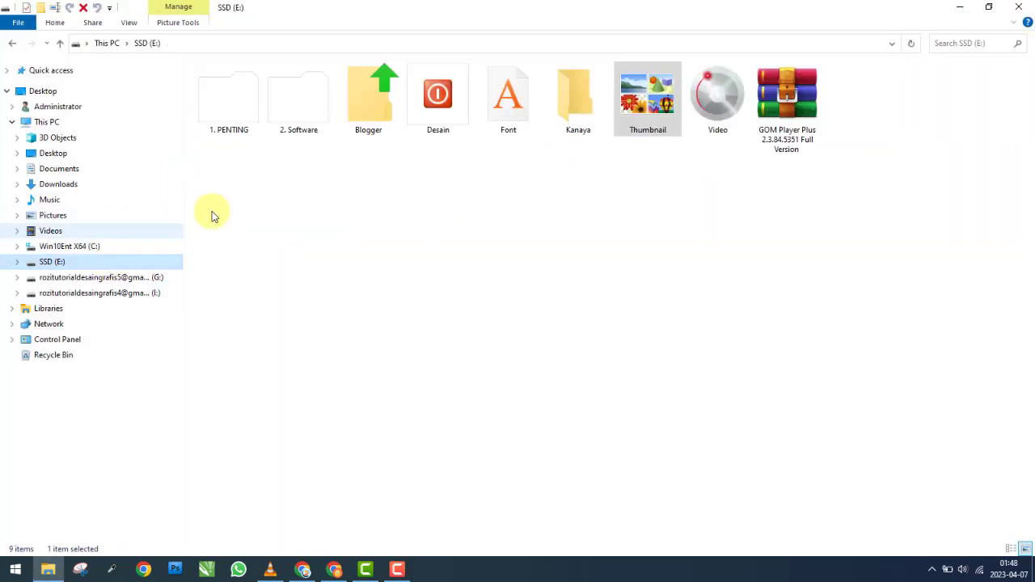
{"action": "double_click", "coordinate": [458, 108]}
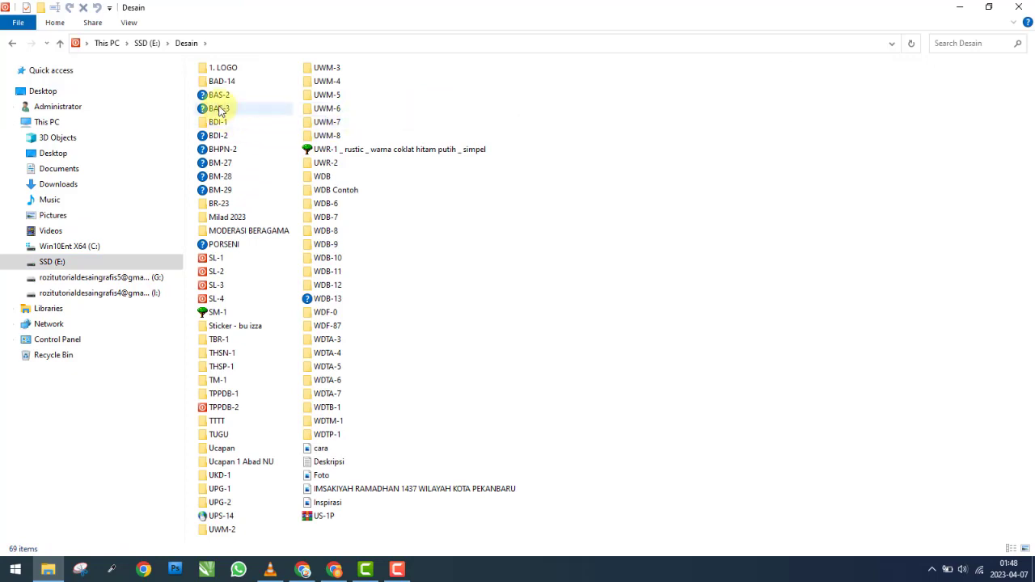
{"action": "double_click", "coordinate": [218, 109]}
{"action": "double_click", "coordinate": [232, 108]}
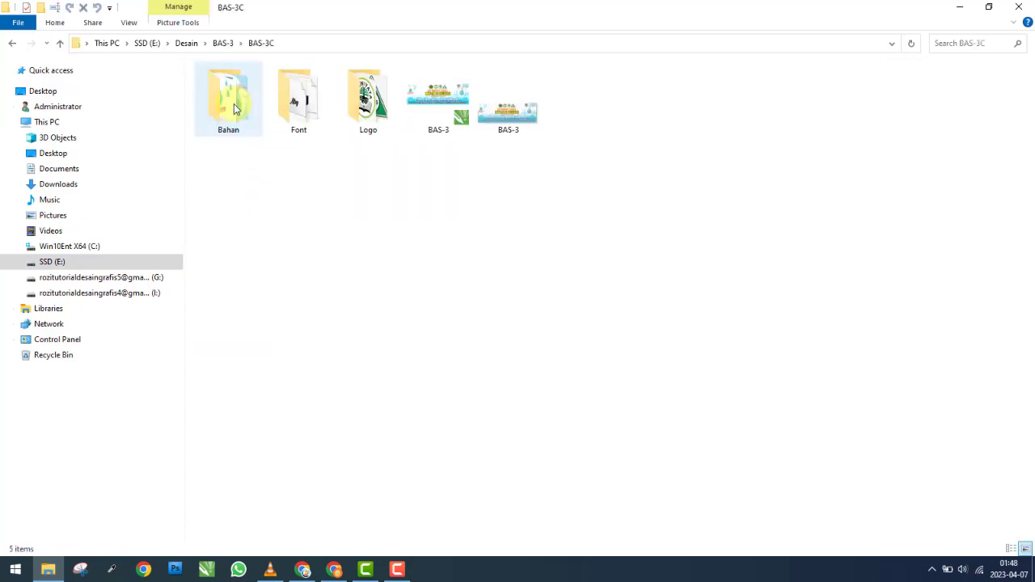
Look through the material images in the Bahan folder and return to the BAS-3C folder.
{"action": "mouse_move", "coordinate": [238, 164]}
{"action": "left_mouse_down"}
{"action": "mouse_move", "coordinate": [544, 112]}
{"action": "mouse_move", "coordinate": [243, 162]}
{"action": "left_mouse_up"}
{"action": "left_click", "coordinate": [206, 111]}
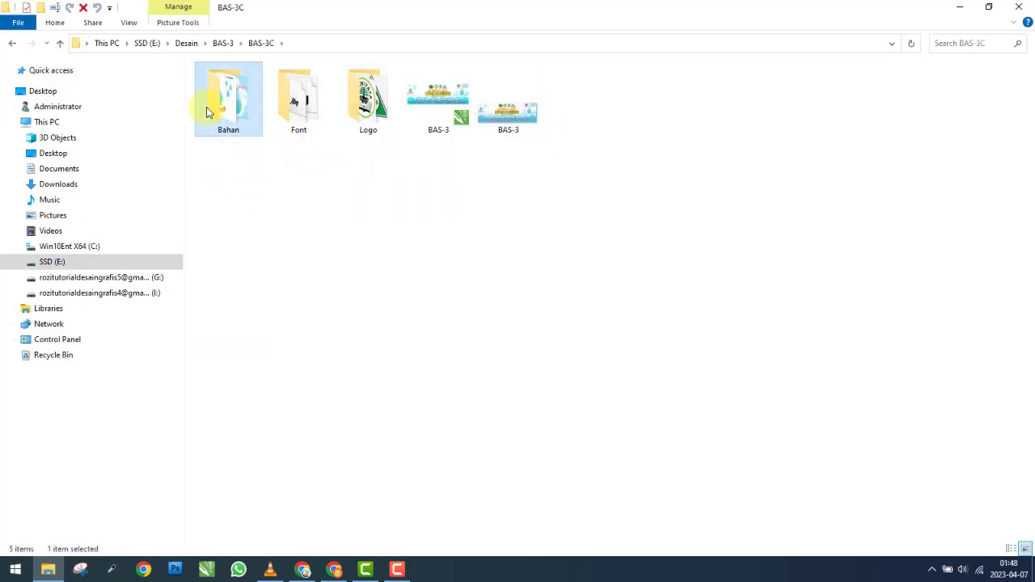
{"action": "double_click", "coordinate": [206, 111]}
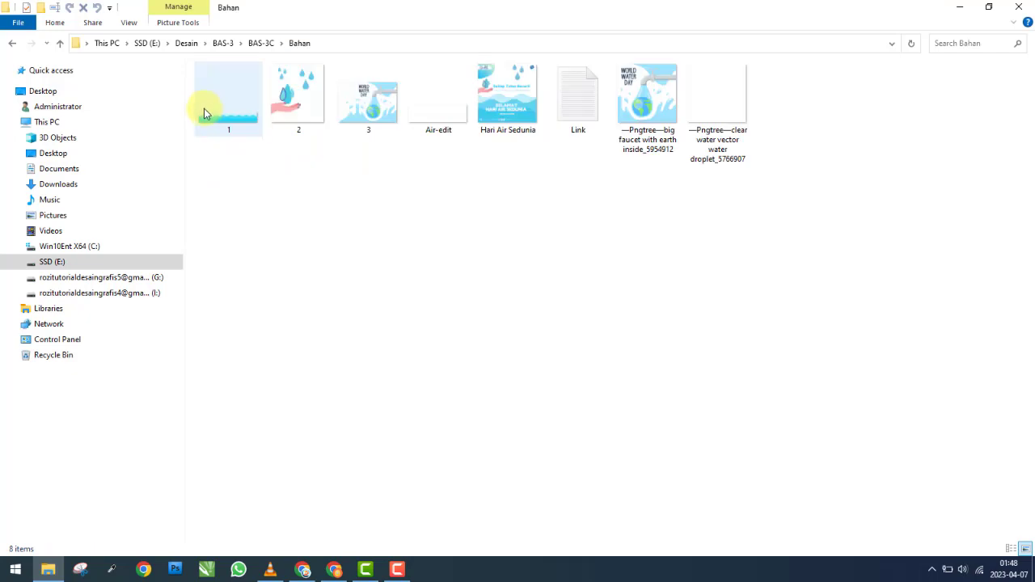
{"action": "left_click", "coordinate": [15, 46]}
{"action": "left_click", "coordinate": [300, 104]}
{"action": "left_click", "coordinate": [389, 118]}
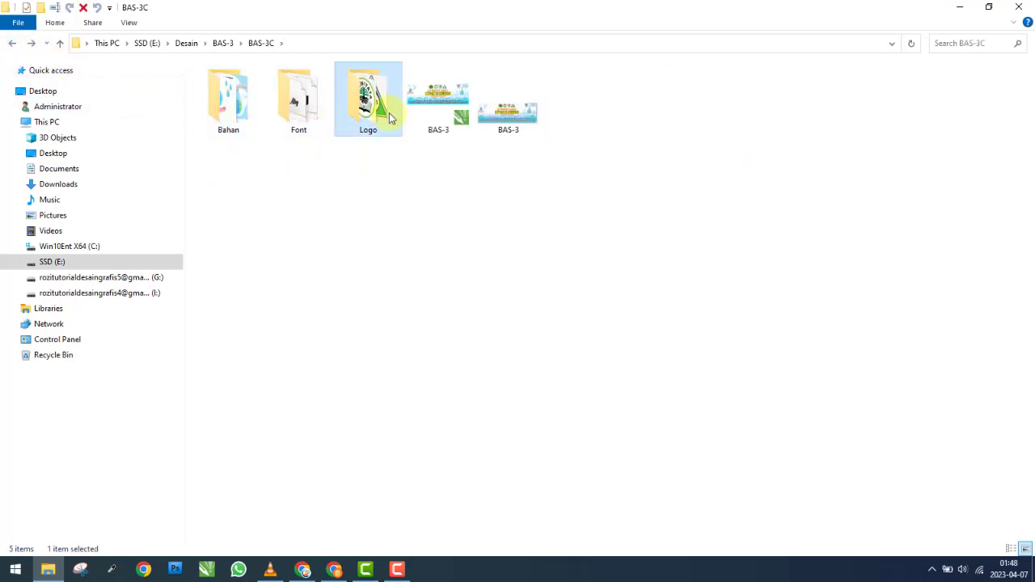
Preview the BAS-3 banner image in the BAS-3C folder, examine its logos and text up close, and close it.
{"action": "double_click", "coordinate": [508, 113]}
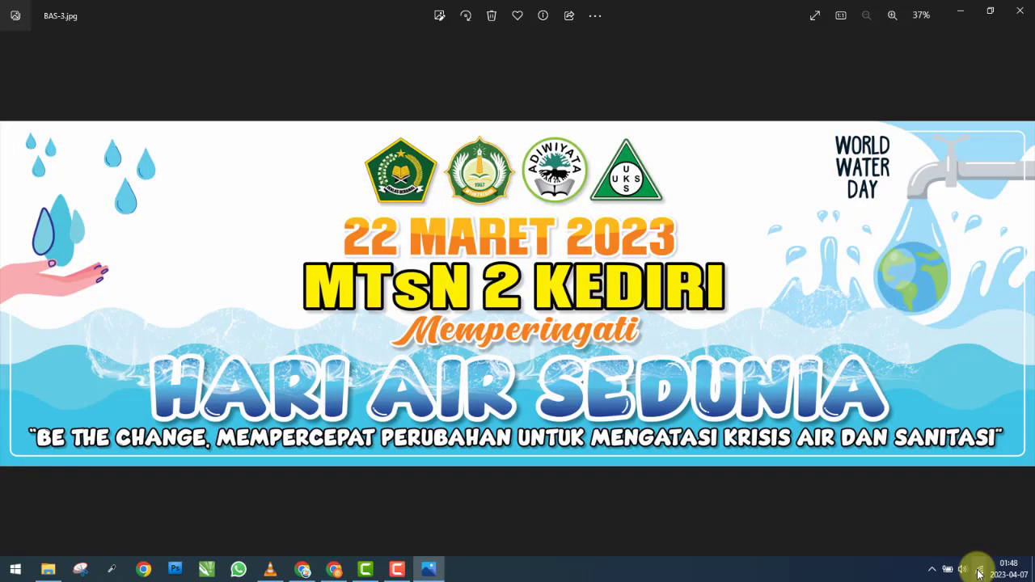
{"action": "scroll", "coordinate": [623, 361], "scroll_direction": "up", "scroll_amount": 3}
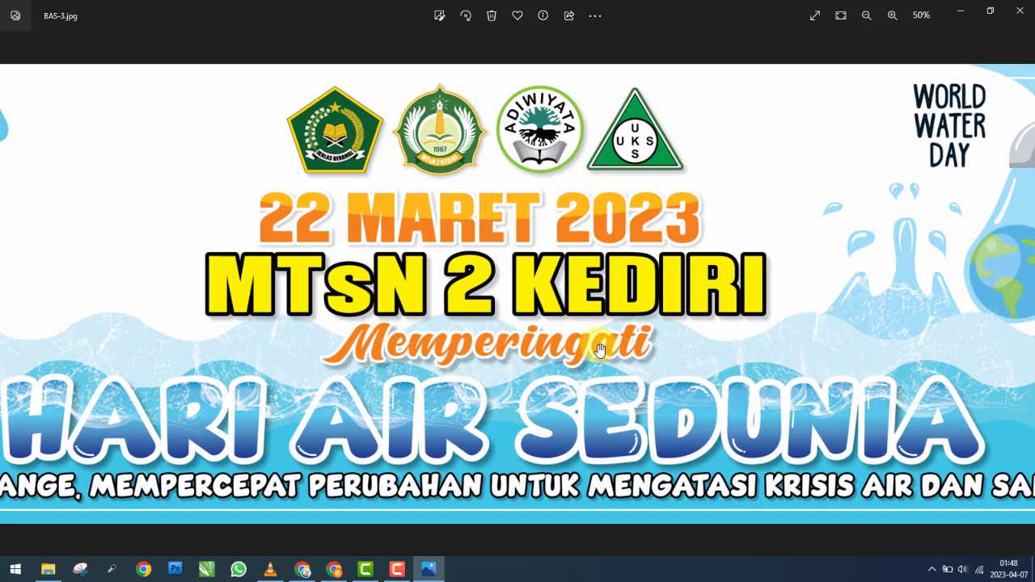
{"action": "scroll", "coordinate": [599, 349], "scroll_direction": "up", "scroll_amount": 1}
{"action": "scroll", "coordinate": [599, 350], "scroll_direction": "up", "scroll_amount": 1}
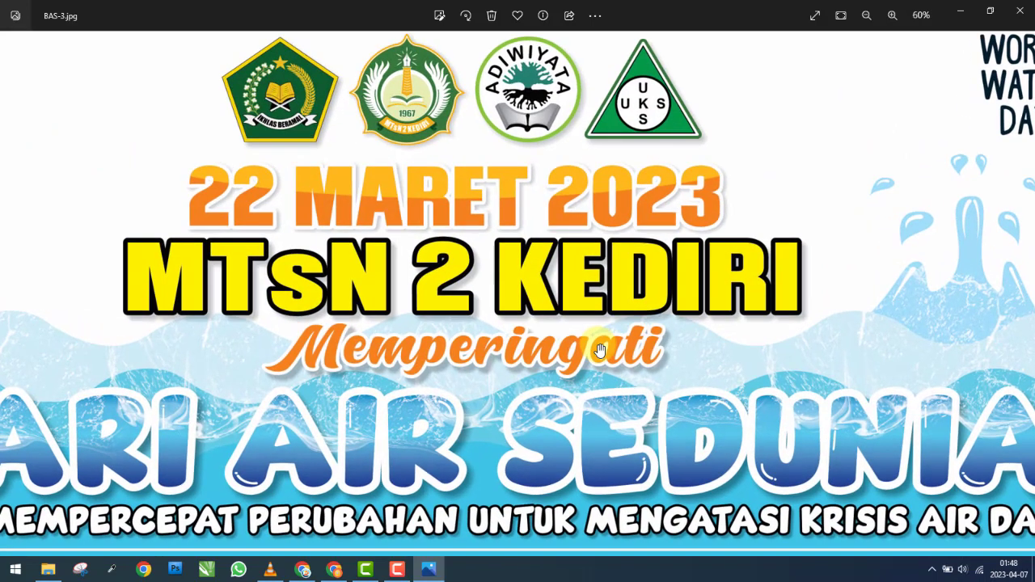
{"action": "scroll", "coordinate": [599, 349], "scroll_direction": "down", "scroll_amount": 3}
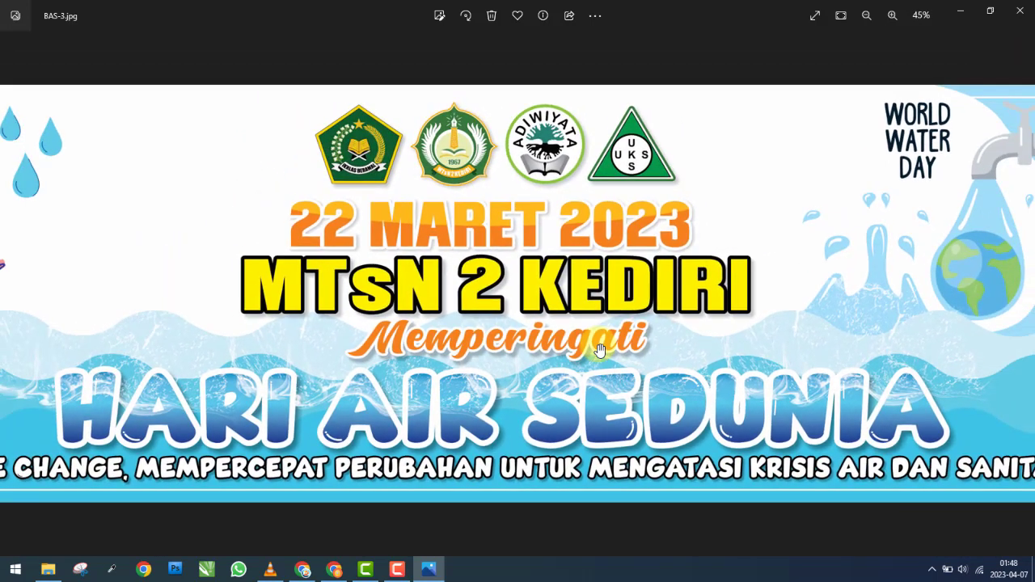
{"action": "scroll", "coordinate": [599, 349], "scroll_direction": "down", "scroll_amount": 2}
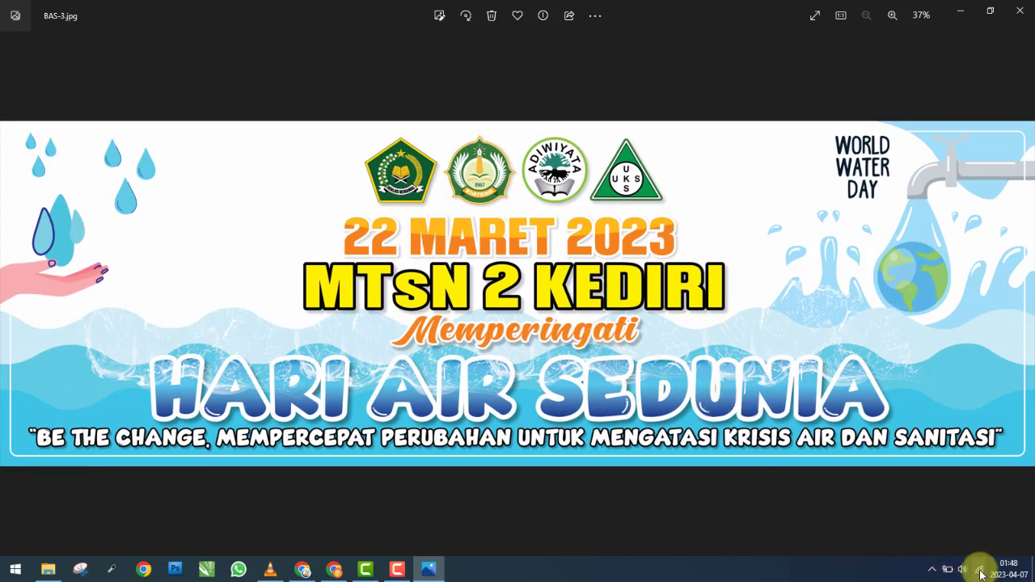
{"action": "left_click", "coordinate": [1027, 19]}
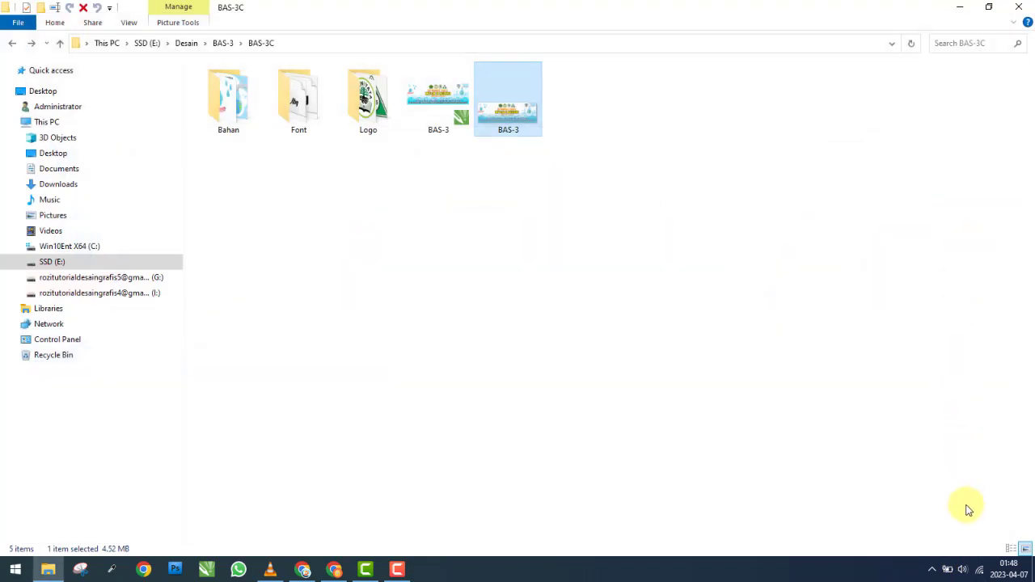
Disconnect the computer from the Wi-Fi network and open the BAS-3 CorelDRAW file.
{"action": "left_click", "coordinate": [978, 569]}
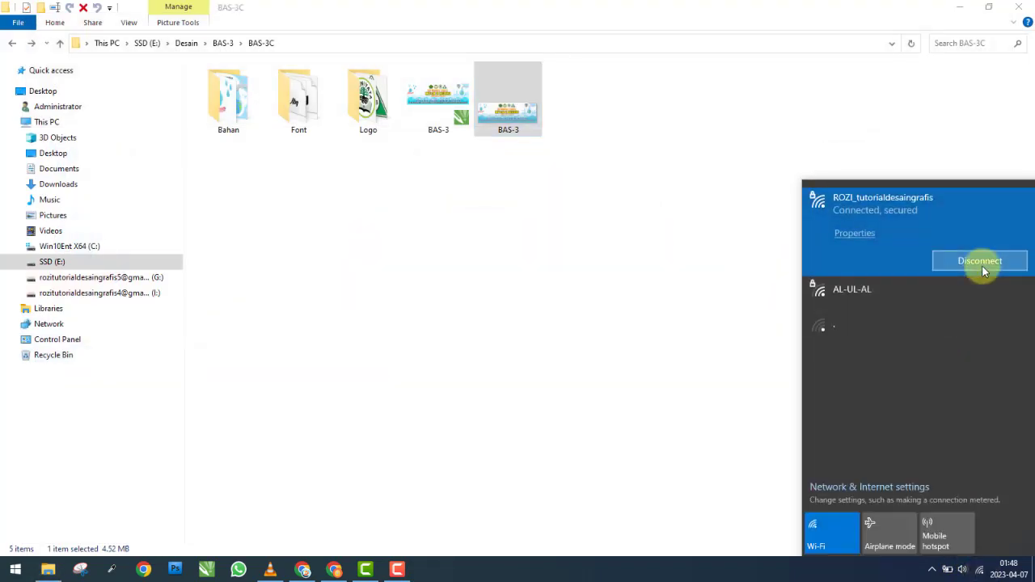
{"action": "left_click", "coordinate": [437, 102]}
{"action": "left_click", "coordinate": [434, 99]}
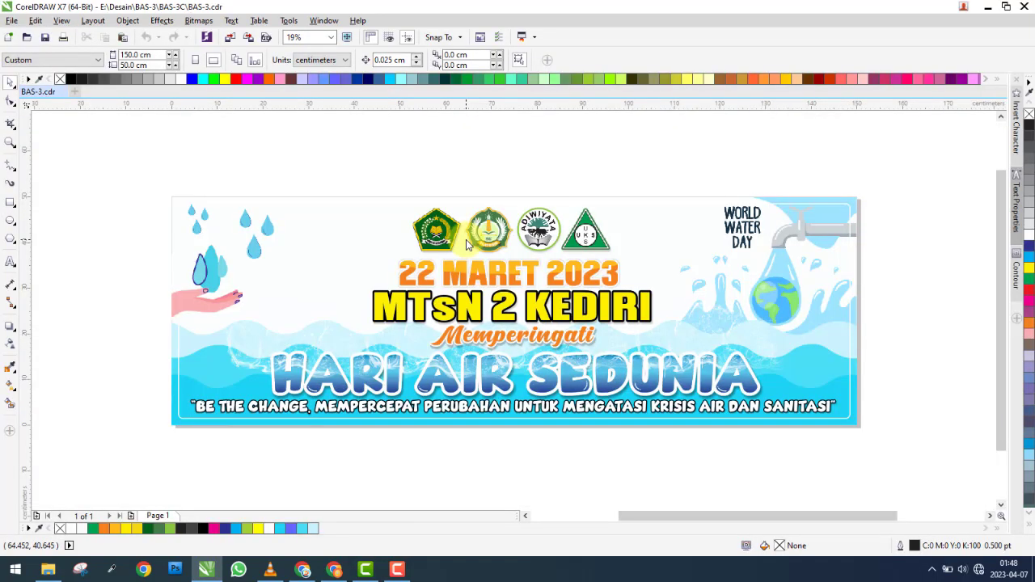
Check the banner's details and ungroup the whole banner into separate objects.
{"action": "scroll", "coordinate": [547, 309], "scroll_direction": "up", "scroll_amount": 2}
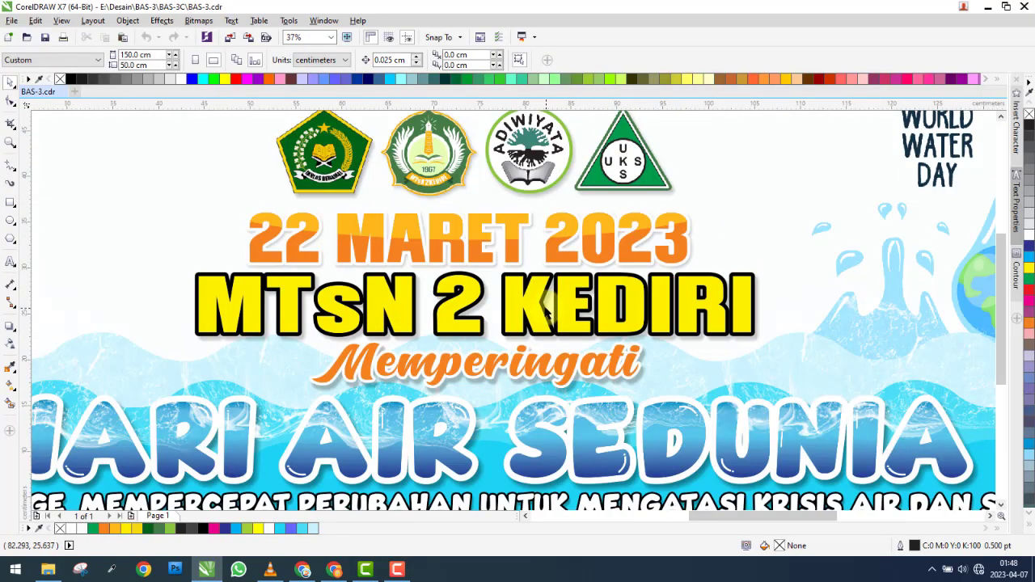
{"action": "scroll", "coordinate": [451, 305], "scroll_direction": "down", "scroll_amount": 2}
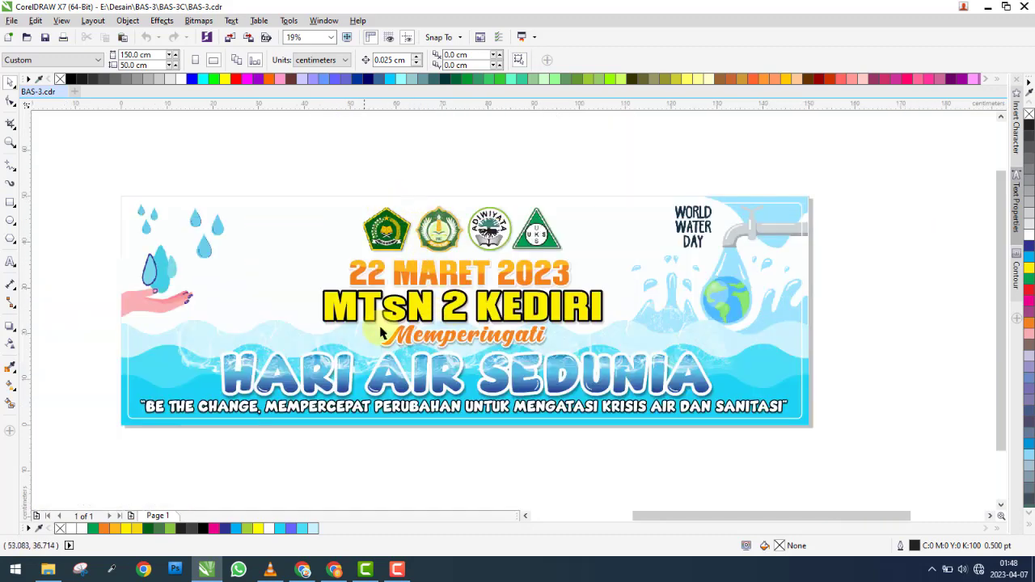
{"action": "left_click", "coordinate": [380, 377]}
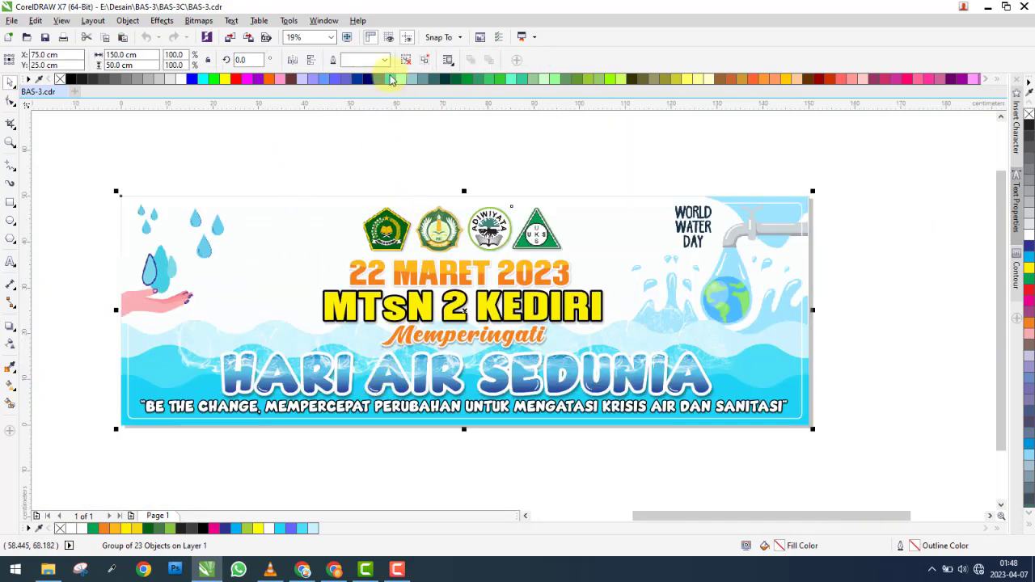
{"action": "left_click", "coordinate": [405, 60]}
Move the water texture and the HARI AIR SEDUNIA title down over the waves, and open the title for text editing.
{"action": "left_click", "coordinate": [452, 364]}
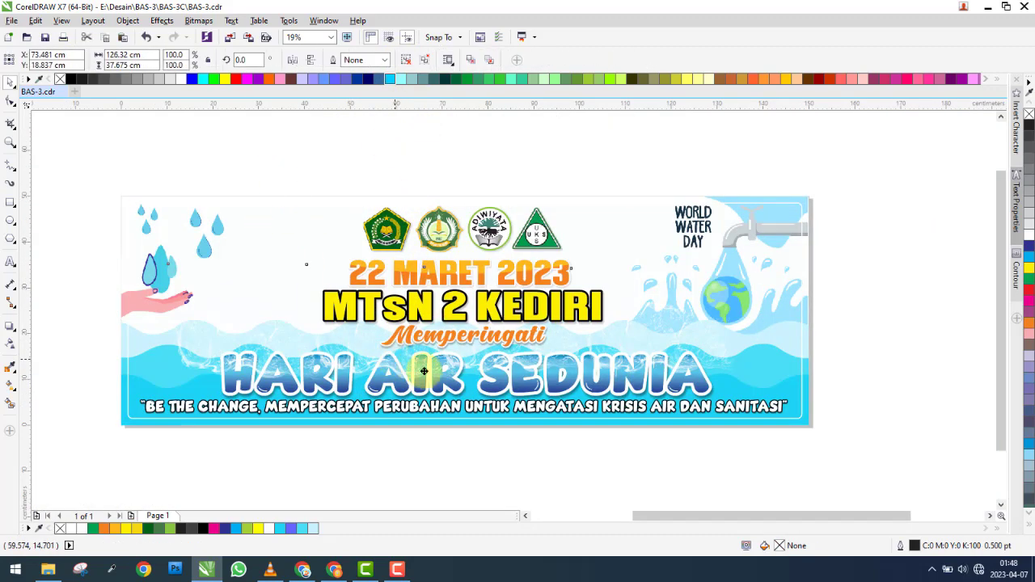
{"action": "left_click_drag", "start_coordinate": [453, 364], "coordinate": [617, 442]}
{"action": "left_click_drag", "start_coordinate": [396, 384], "coordinate": [569, 406]}
{"action": "double_click", "coordinate": [291, 405]}
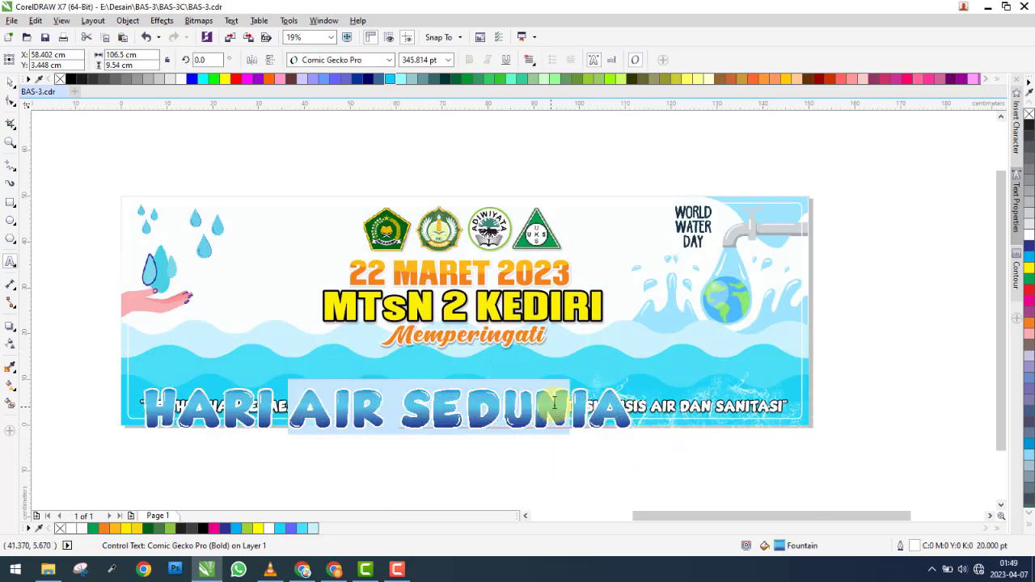
Check that the MTsN 2 KEDIRI and 22 MARET 2023 lines are editable by opening each for text editing.
{"action": "left_click", "coordinate": [479, 312]}
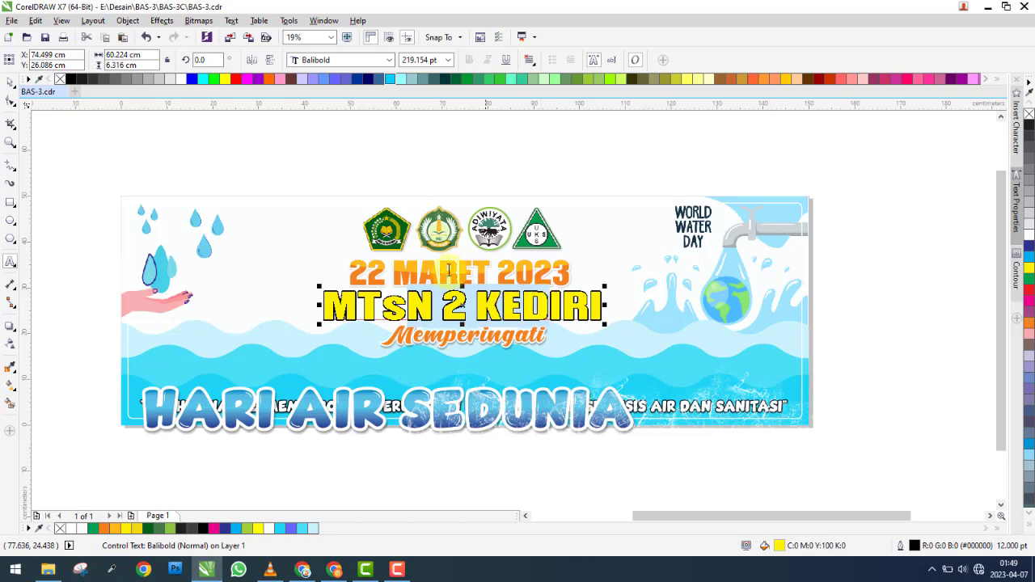
{"action": "left_click", "coordinate": [449, 271]}
{"action": "left_click_drag", "start_coordinate": [386, 273], "coordinate": [575, 273]}
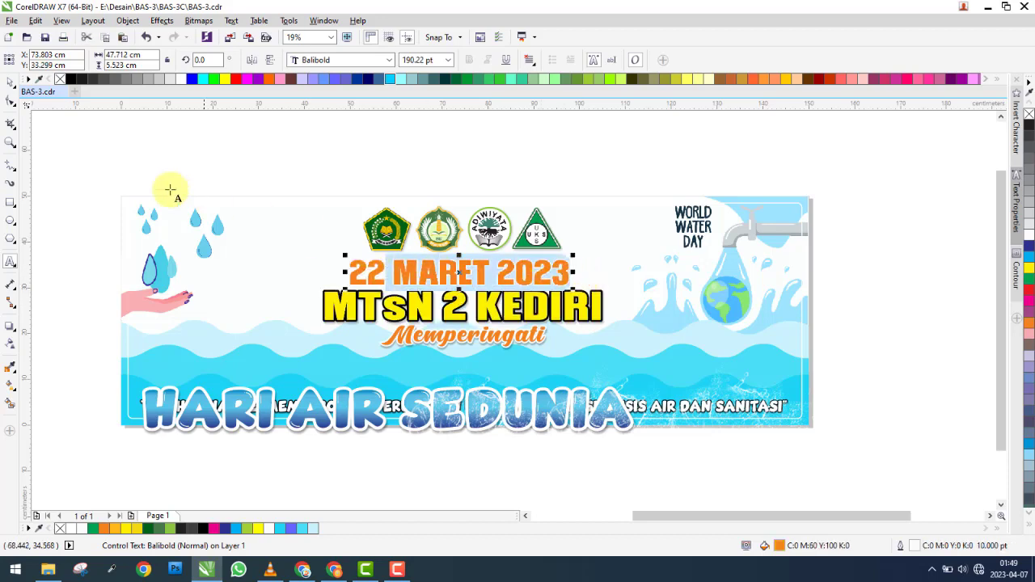
Move the hand-with-water-drops image off the banner beyond its left edge.
{"action": "left_click", "coordinate": [10, 81]}
{"action": "left_click_drag", "start_coordinate": [158, 271], "coordinate": [85, 202]}
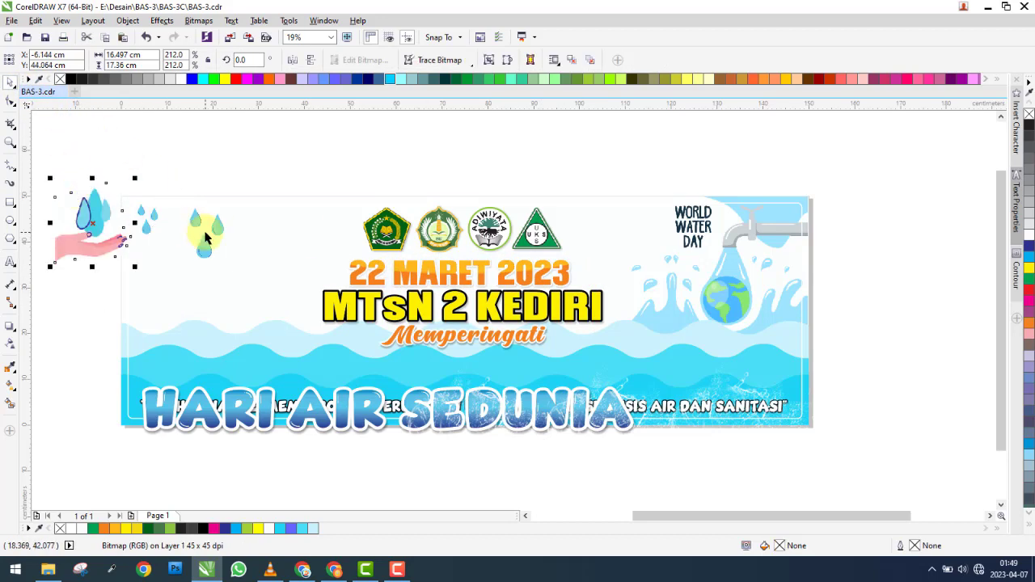
{"action": "left_click", "coordinate": [302, 189]}
Shift the white border rectangle and the PowerClip background of the banner to the right.
{"action": "left_click", "coordinate": [753, 283]}
{"action": "left_click_drag", "start_coordinate": [850, 293], "coordinate": [744, 316]}
{"action": "left_click", "coordinate": [903, 256]}
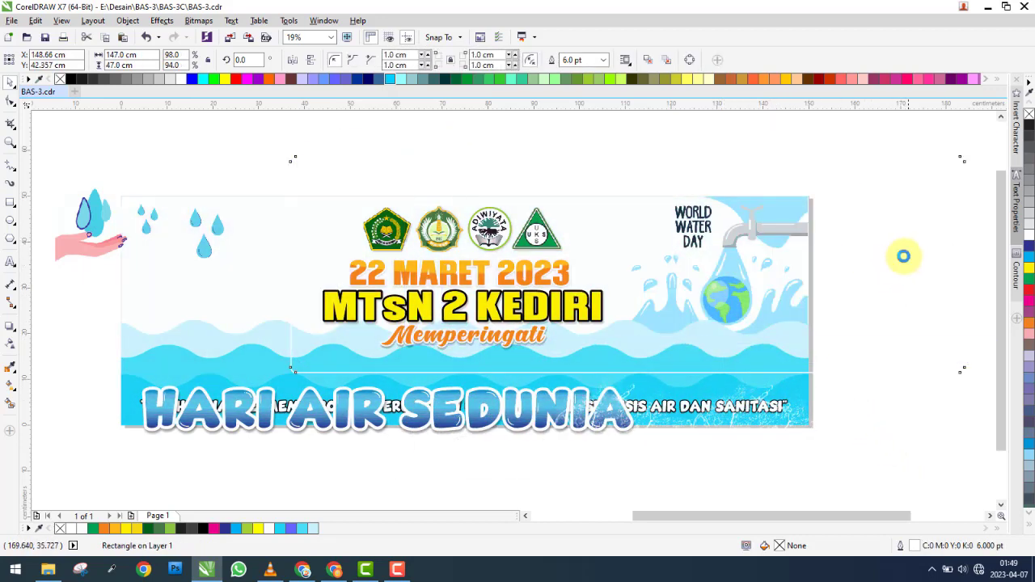
{"action": "left_click", "coordinate": [848, 303]}
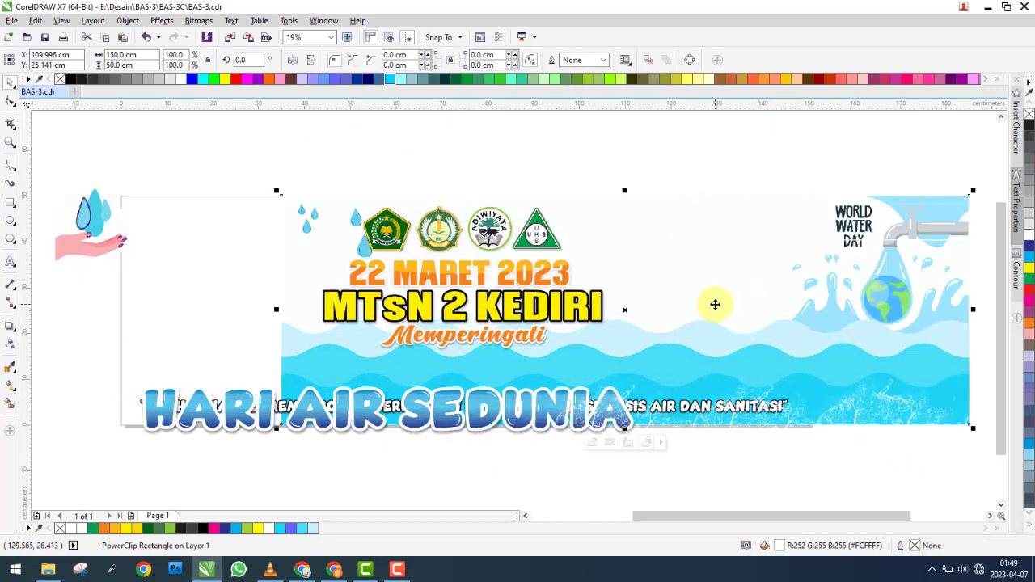
Extract the contents of the background PowerClip and move the empty frame up and left of the page.
{"action": "left_click", "coordinate": [670, 386]}
{"action": "left_click_drag", "start_coordinate": [630, 471], "coordinate": [474, 231]}
{"action": "left_click", "coordinate": [497, 284]}
{"action": "scroll", "coordinate": [554, 279], "scroll_direction": "down", "scroll_amount": 2}
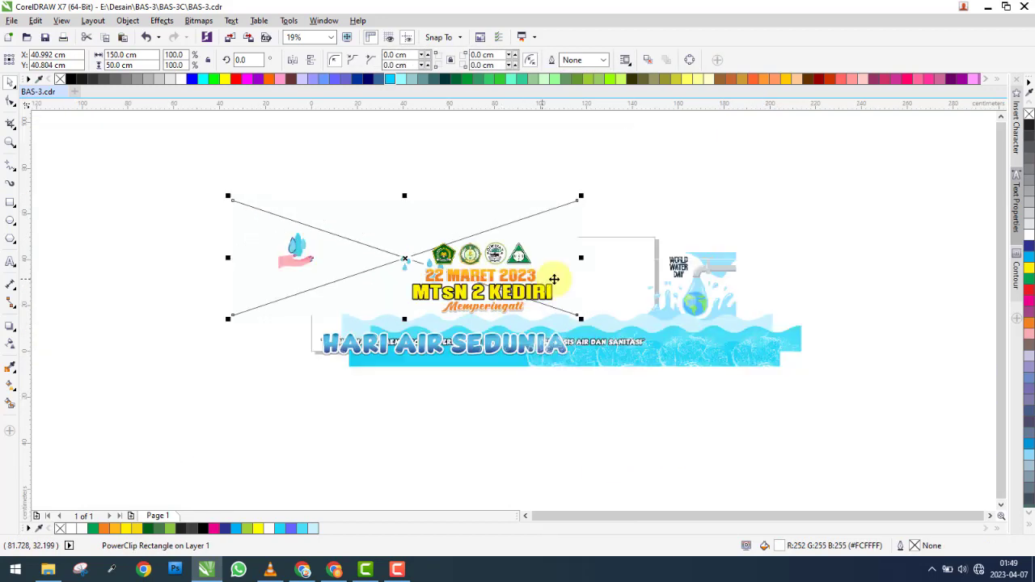
Move the extracted wave and faucet artwork below and right of the page, and ungroup it completely.
{"action": "left_click_drag", "start_coordinate": [754, 335], "coordinate": [628, 418]}
{"action": "left_click_drag", "start_coordinate": [416, 381], "coordinate": [667, 446]}
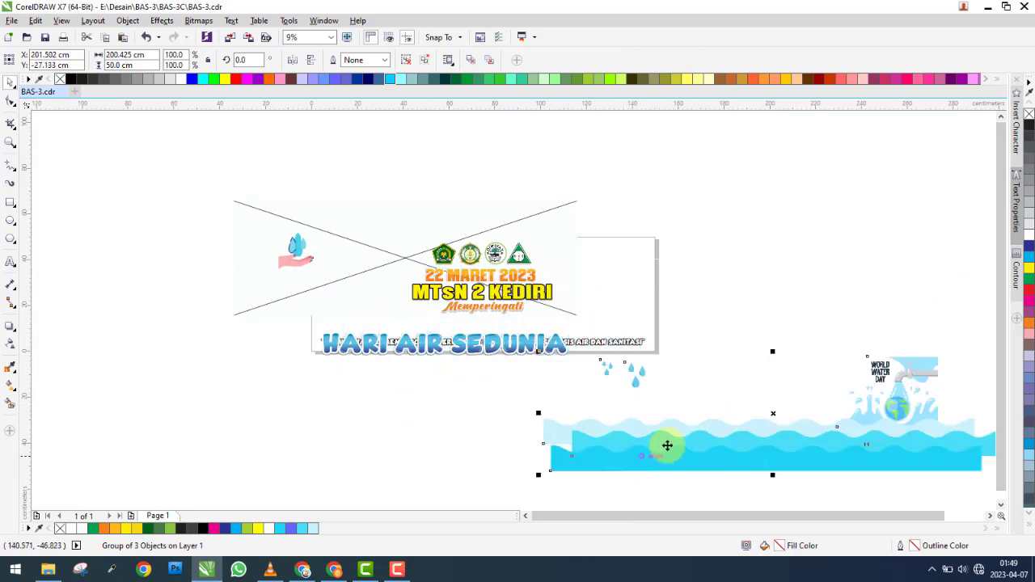
{"action": "left_click", "coordinate": [426, 64]}
Pull the World Water Day faucet picture and one light blue wave piece up, away from the other waves.
{"action": "left_click_drag", "start_coordinate": [848, 363], "coordinate": [885, 269]}
{"action": "left_click_drag", "start_coordinate": [797, 422], "coordinate": [757, 313]}
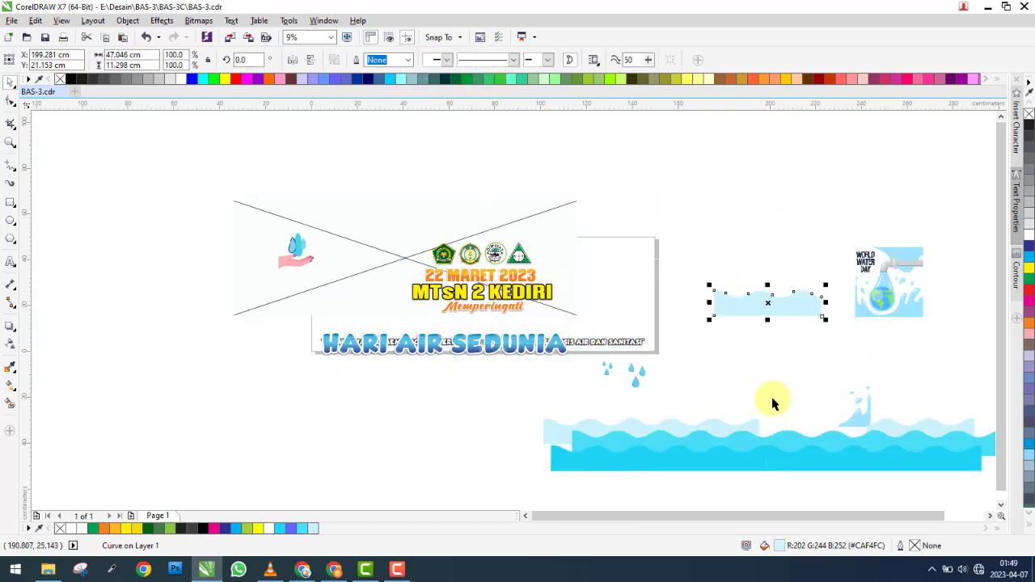
Pull the remaining blue wave pieces apart from each other and close CorelDRAW without saving the changes to BAS-3.
{"action": "left_click_drag", "start_coordinate": [772, 403], "coordinate": [671, 381]}
{"action": "left_click_drag", "start_coordinate": [695, 445], "coordinate": [865, 432]}
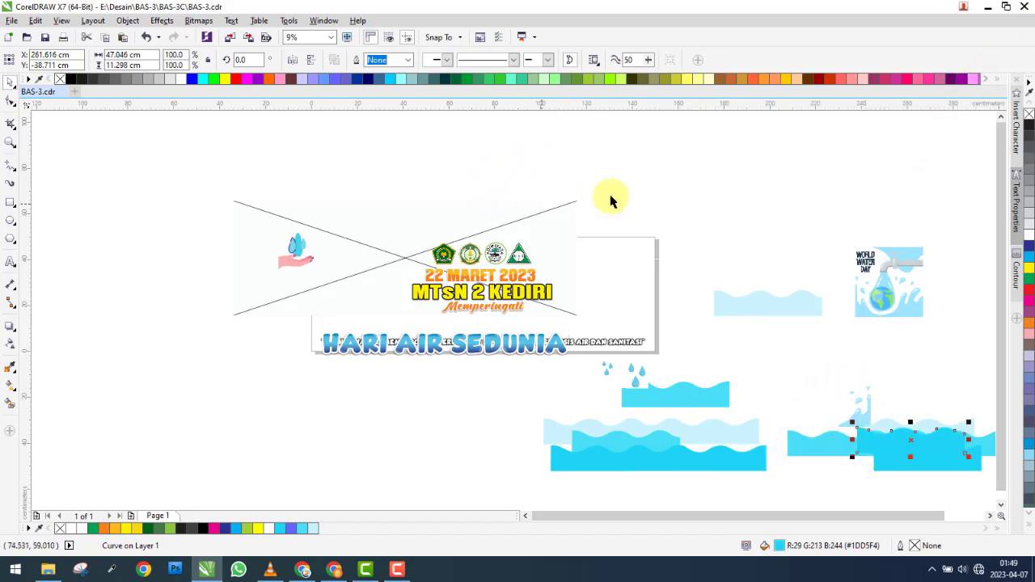
{"action": "left_click", "coordinate": [1023, 8]}
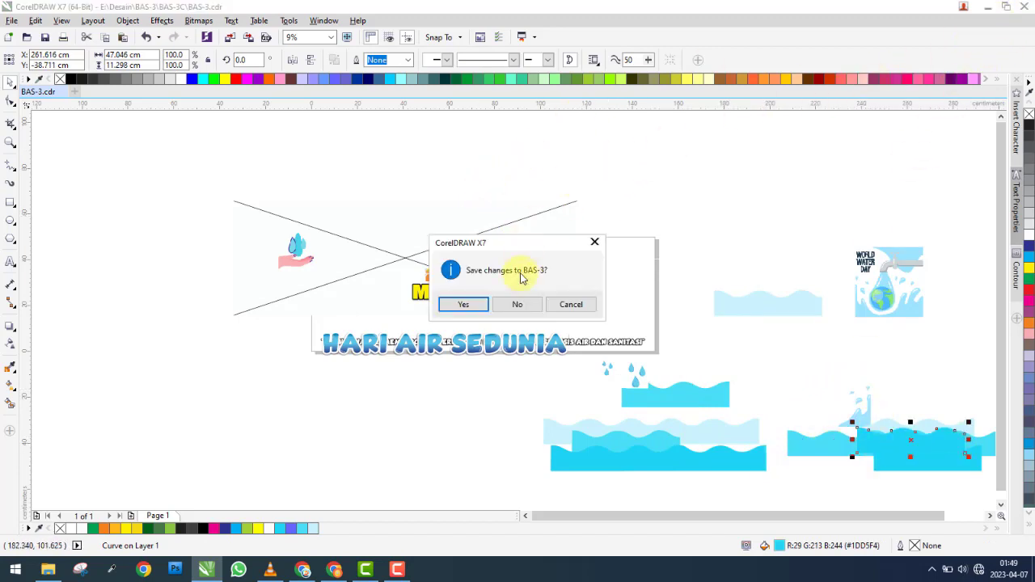
{"action": "left_click", "coordinate": [517, 305]}
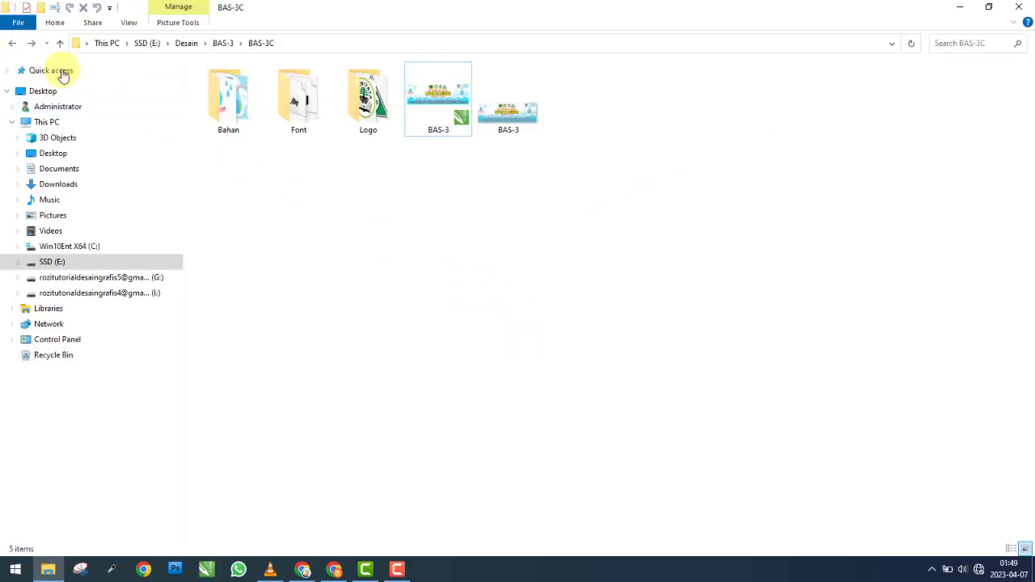
Create a folder named BAS-3P beside BAS-3C in the BAS-3 folder.
{"action": "left_click", "coordinate": [10, 46]}
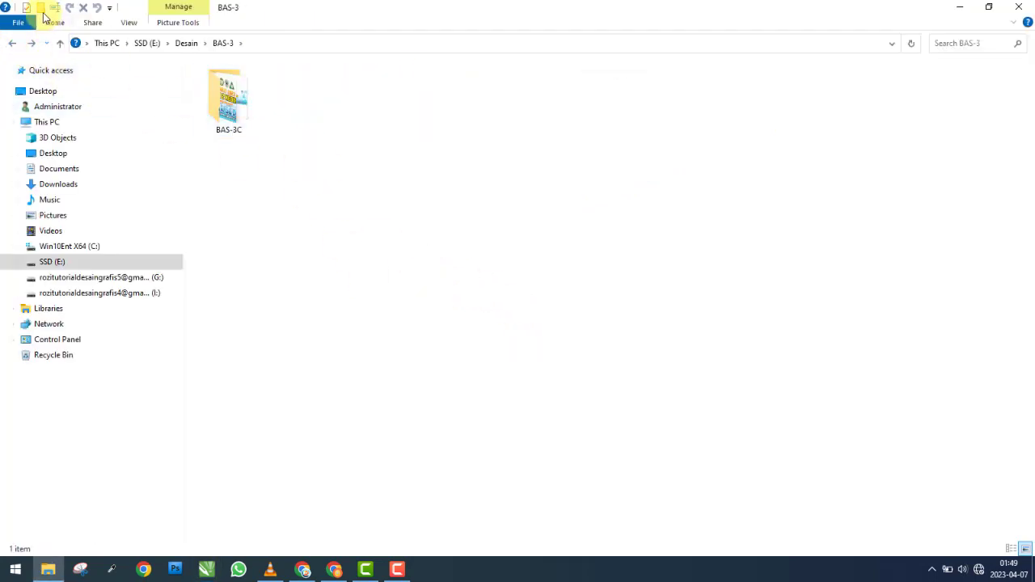
{"action": "key", "text": "ctrl+shift+n"}
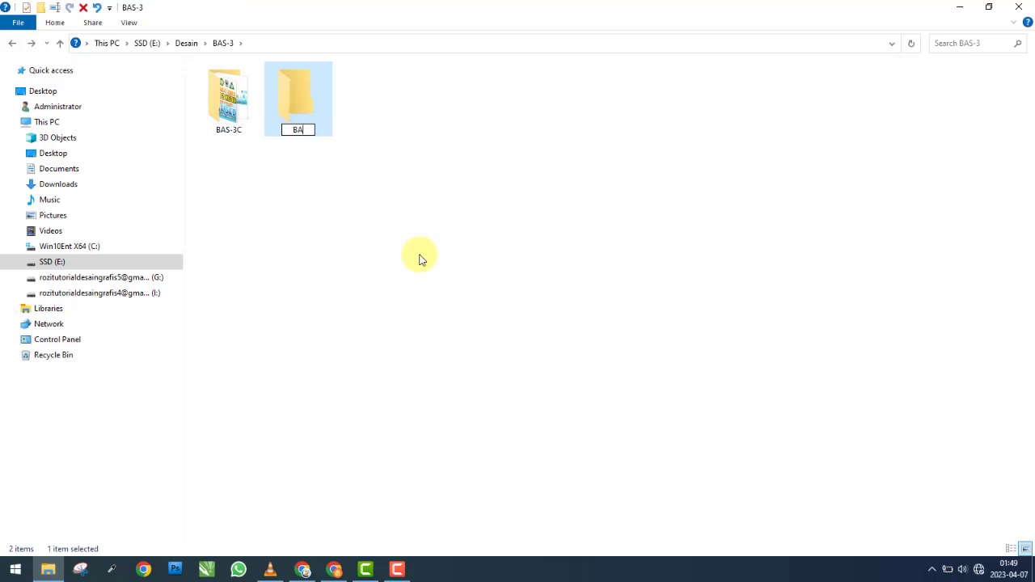
{"action": "left_click", "coordinate": [418, 257]}
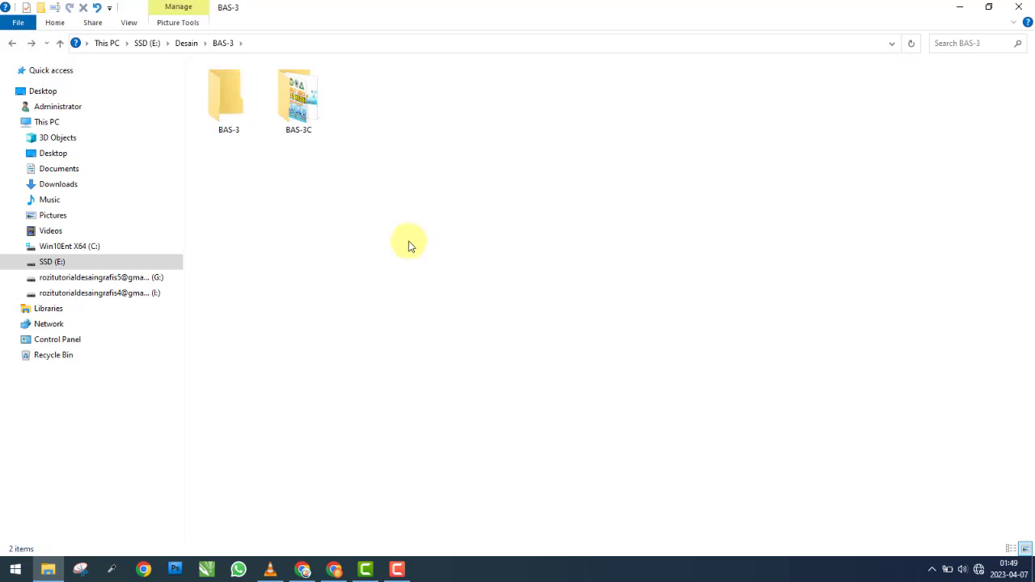
{"action": "left_click", "coordinate": [234, 134]}
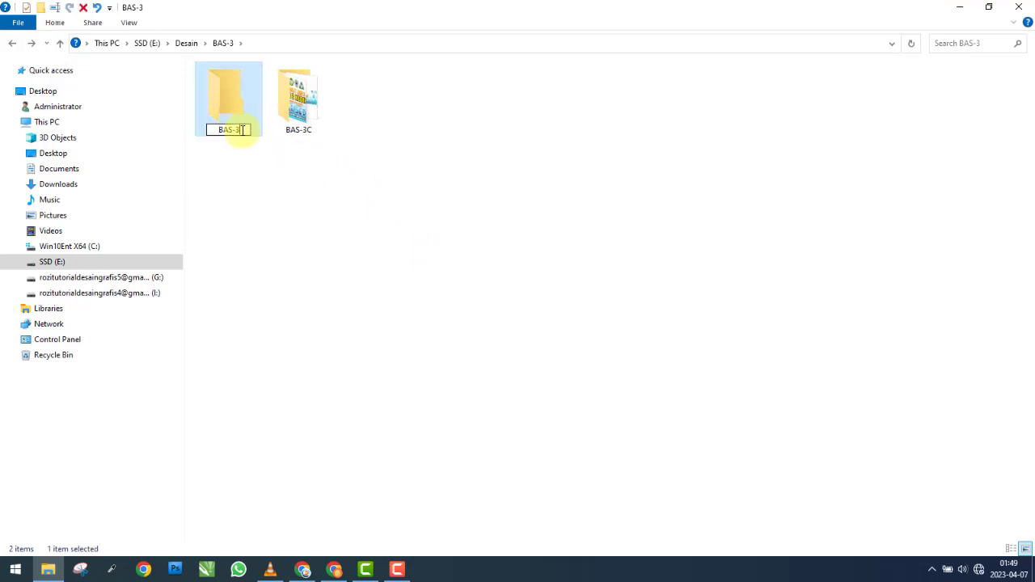
{"action": "key", "text": "Return"}
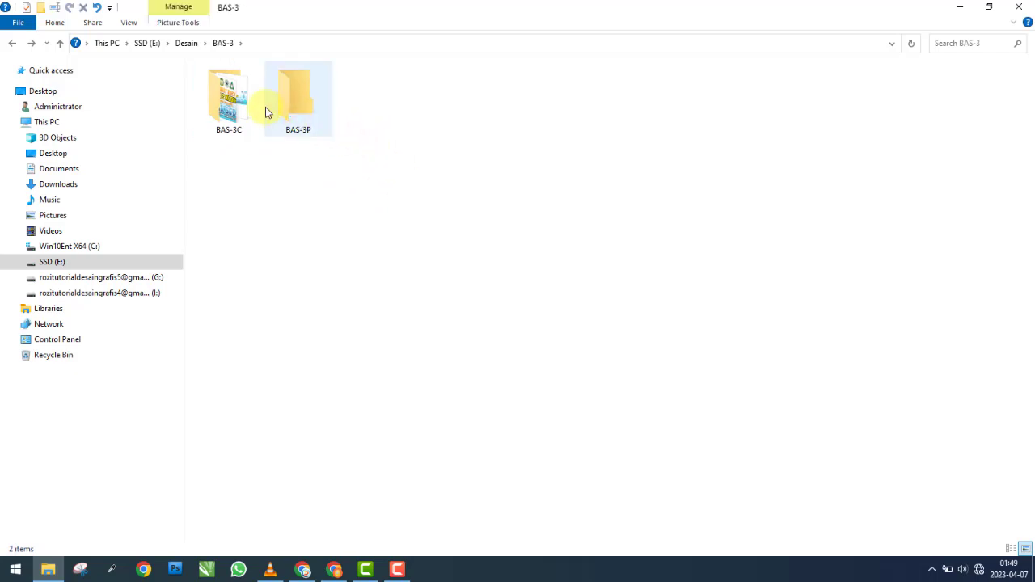
Copy the Bahan, Font and Logo folders and the BAS-3 JPG from BAS-3C into the BAS-3P folder, leaving out the CorelDRAW file.
{"action": "double_click", "coordinate": [240, 106]}
{"action": "left_click_drag", "start_coordinate": [208, 166], "coordinate": [507, 114]}
{"action": "left_click", "coordinate": [429, 118], "text": "ctrl"}
{"action": "right_click", "coordinate": [361, 111]}
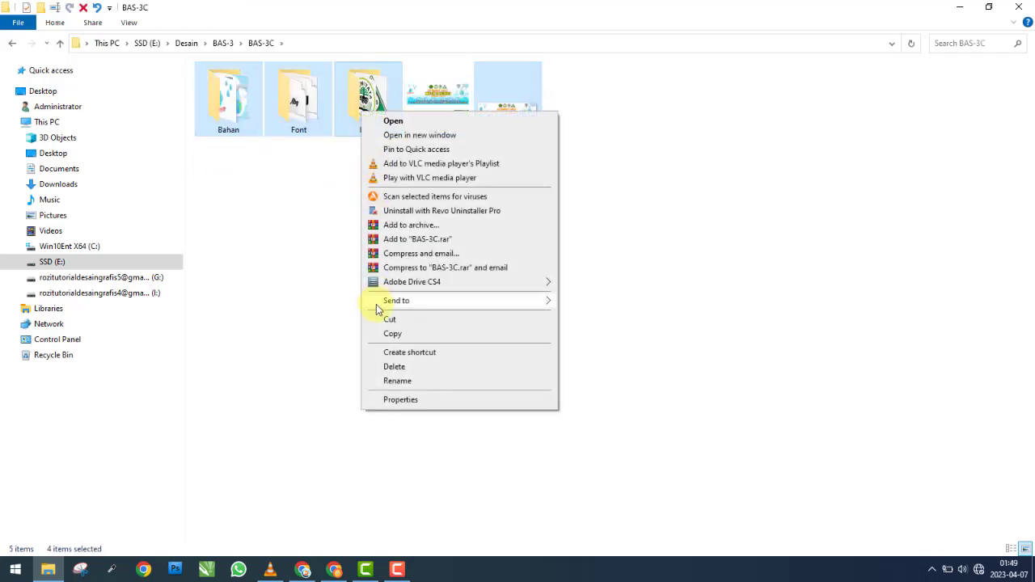
{"action": "left_click", "coordinate": [386, 332]}
{"action": "left_click", "coordinate": [13, 42]}
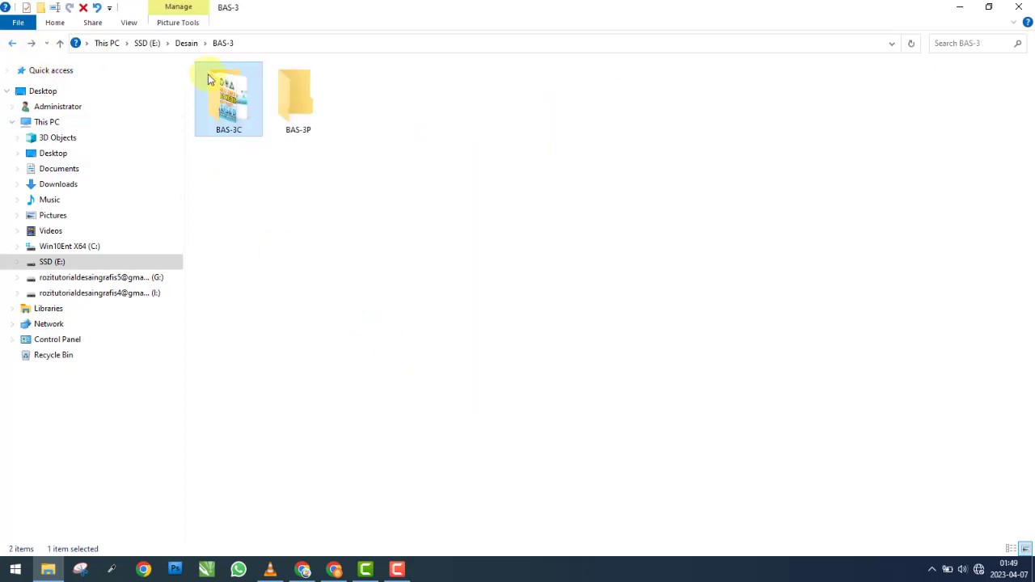
{"action": "double_click", "coordinate": [303, 95]}
{"action": "right_click", "coordinate": [398, 211]}
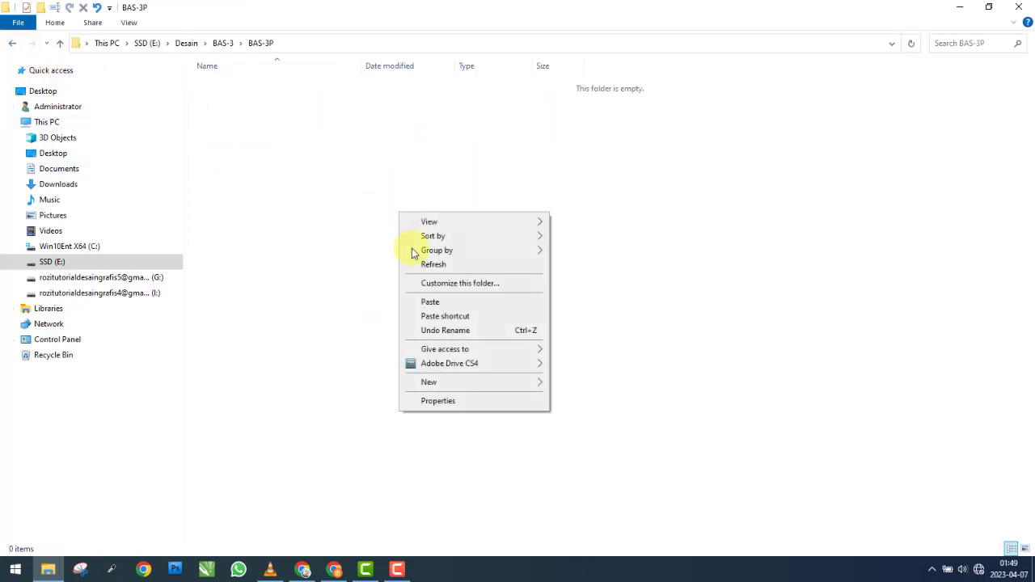
{"action": "left_click", "coordinate": [430, 301]}
Show the contents of the BAS-3P folder as large icons and clear the selection.
{"action": "left_click", "coordinate": [131, 23]}
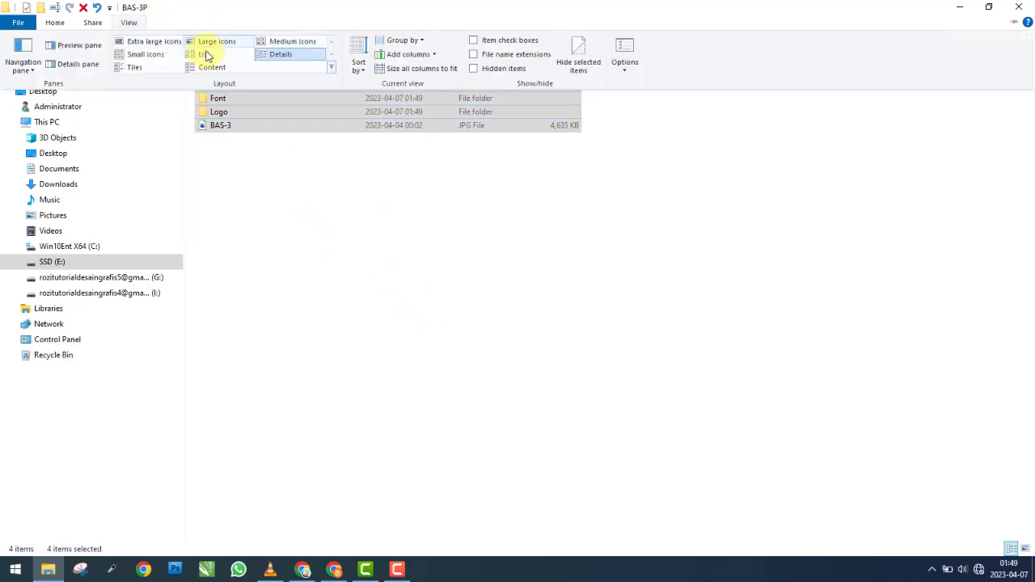
{"action": "left_click", "coordinate": [223, 45]}
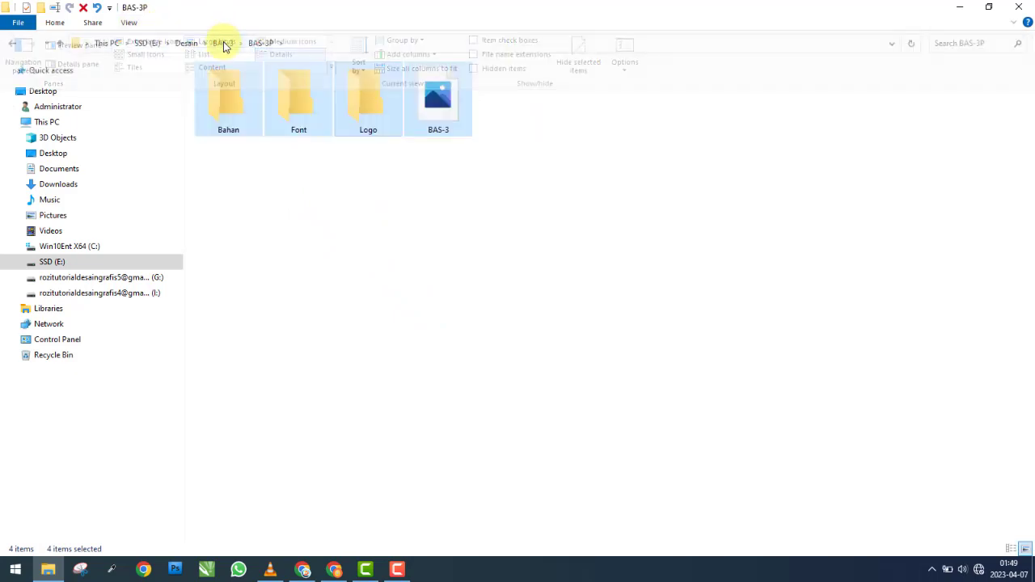
{"action": "left_click", "coordinate": [353, 257]}
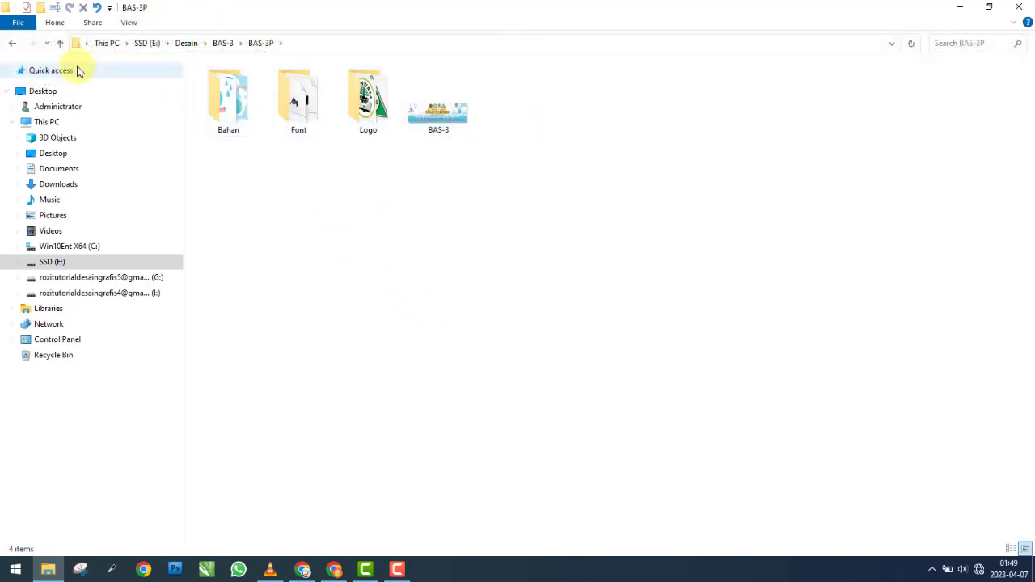
Extract the BAS-2P archive in place inside the BAS-2 folder of Desain.
{"action": "left_click", "coordinate": [12, 46]}
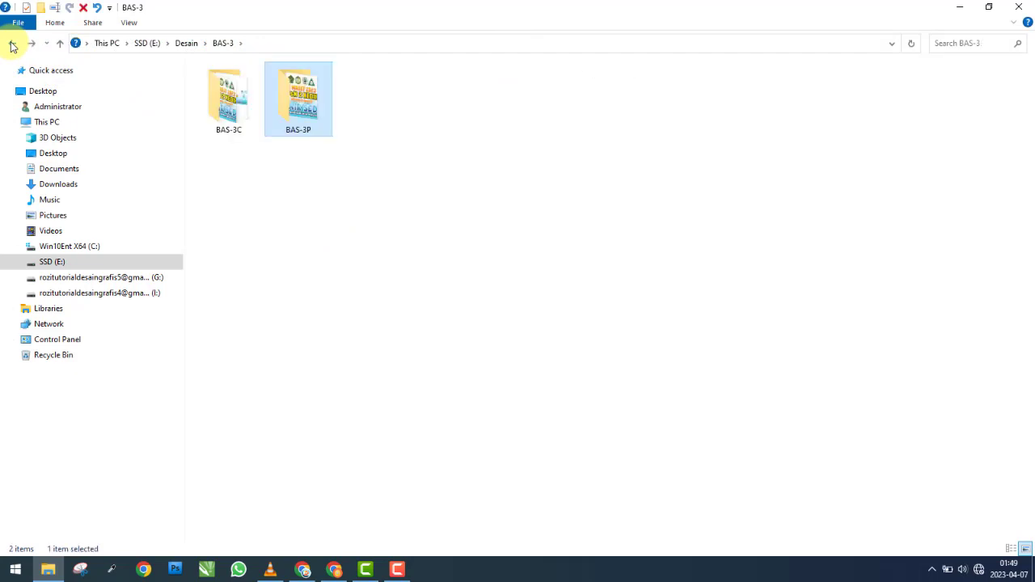
{"action": "left_click", "coordinate": [12, 47]}
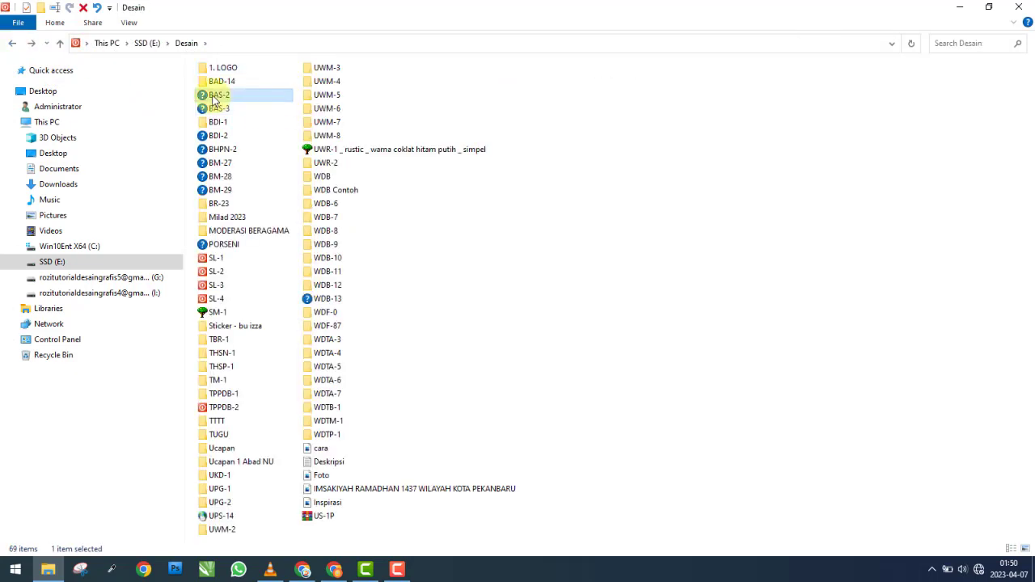
{"action": "double_click", "coordinate": [207, 97]}
{"action": "left_click", "coordinate": [356, 105]}
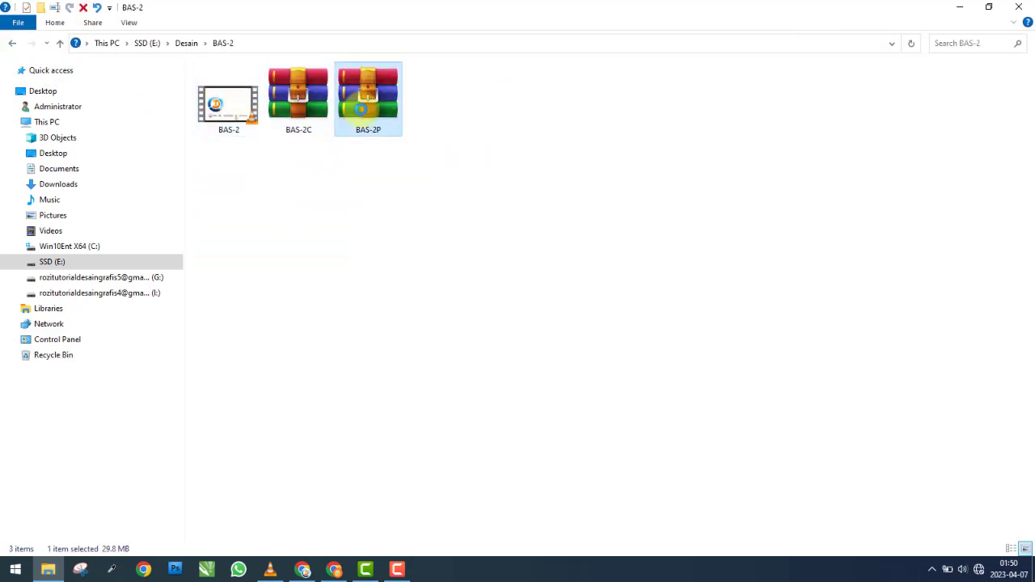
{"action": "right_click", "coordinate": [356, 105]}
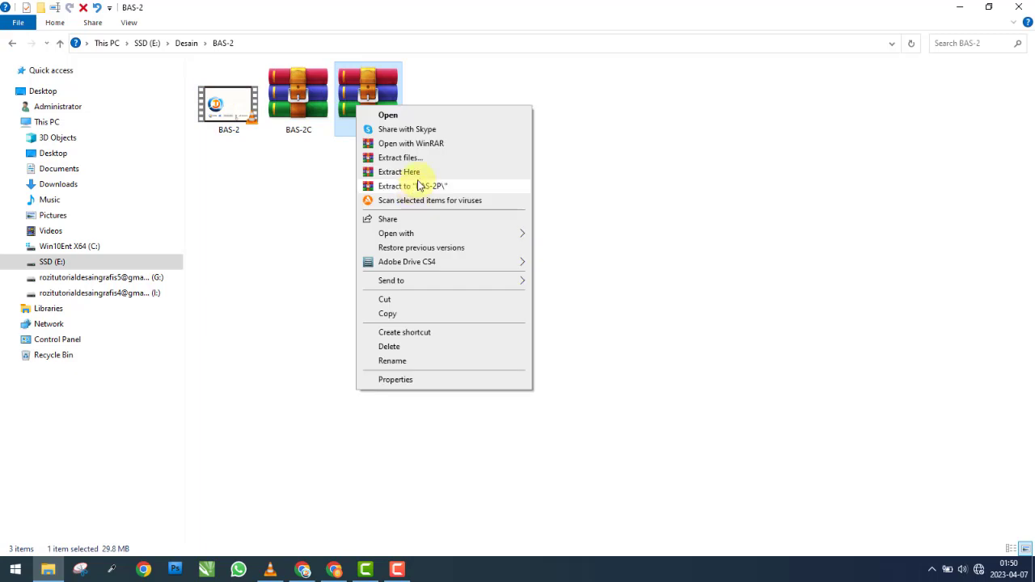
{"action": "left_click", "coordinate": [421, 173]}
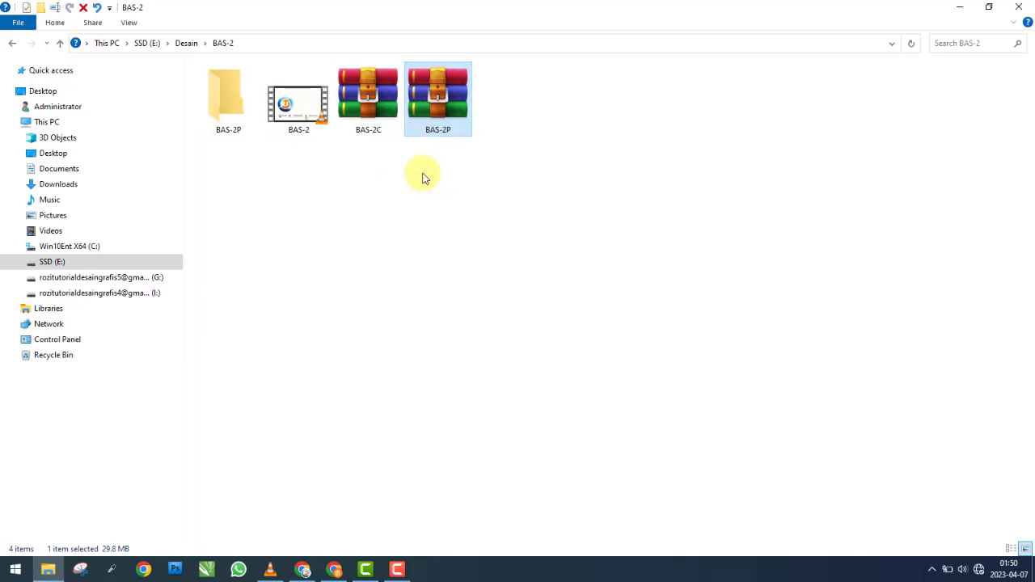
Copy the BAS-2 Photoshop file from the extracted BAS-2P folder into the BAS-3P folder.
{"action": "double_click", "coordinate": [238, 126]}
{"action": "left_click", "coordinate": [502, 108]}
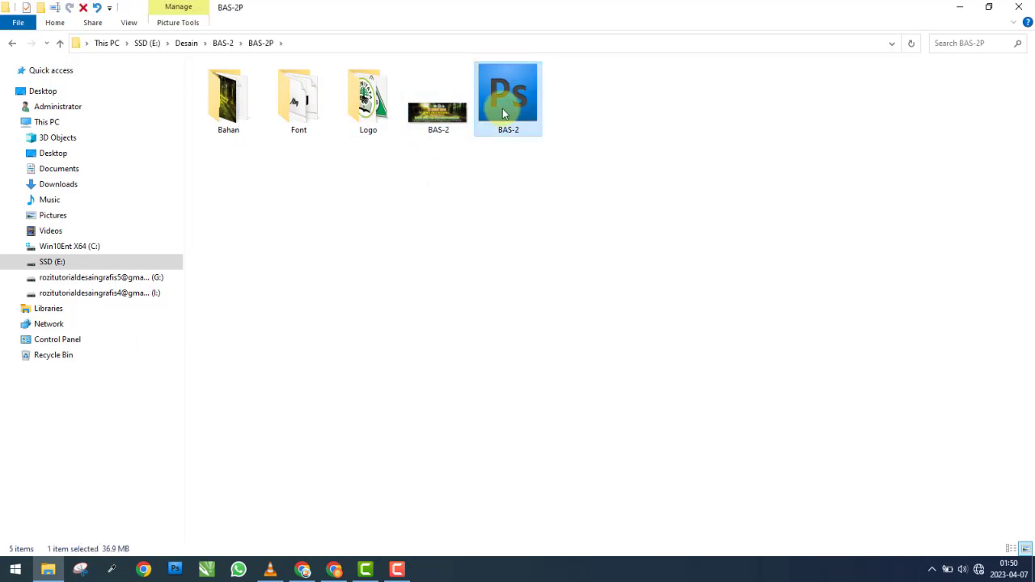
{"action": "right_click", "coordinate": [502, 108]}
{"action": "left_click", "coordinate": [533, 331]}
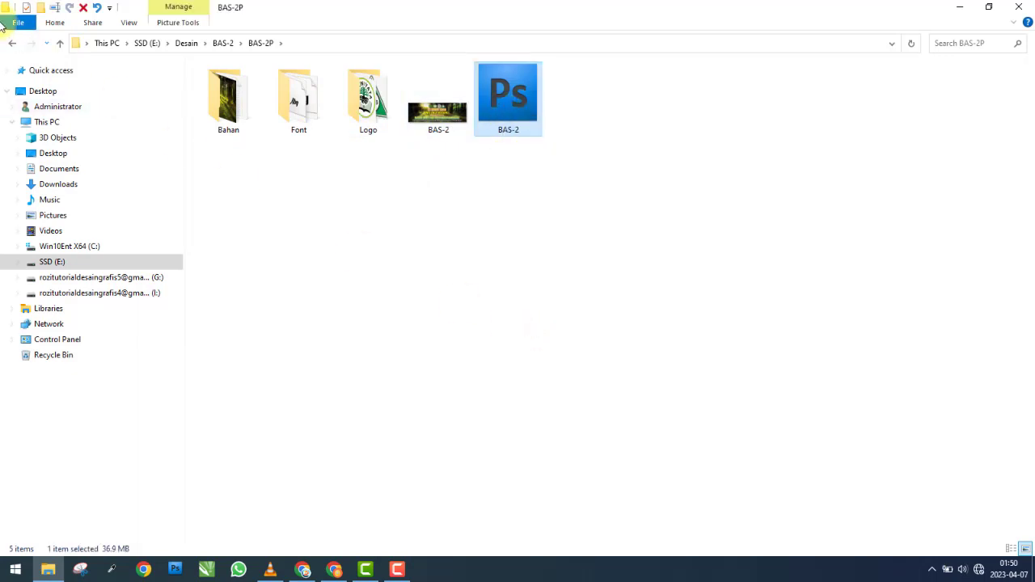
{"action": "left_click", "coordinate": [12, 43]}
{"action": "left_click", "coordinate": [12, 42]}
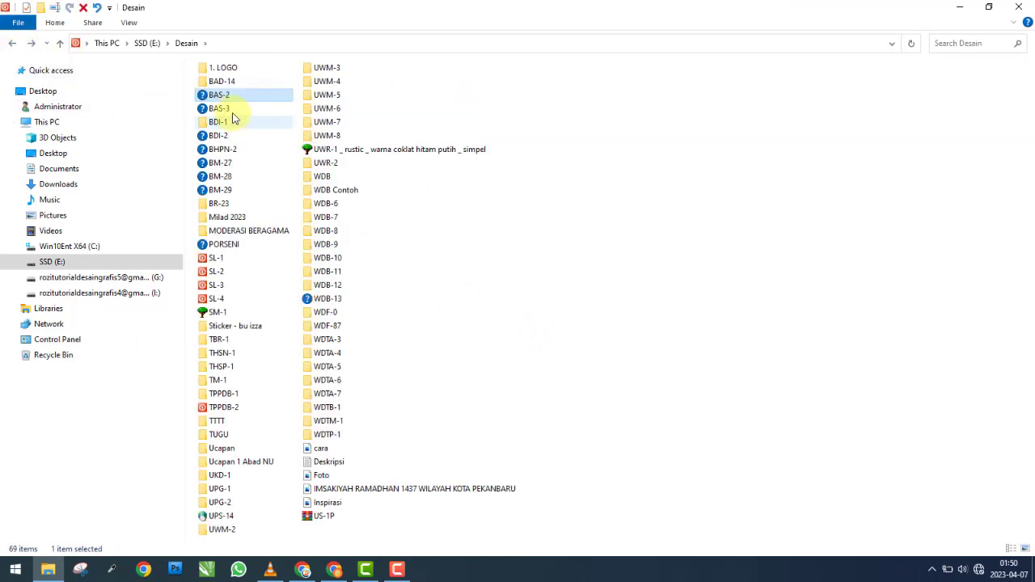
{"action": "double_click", "coordinate": [230, 114]}
{"action": "double_click", "coordinate": [299, 98]}
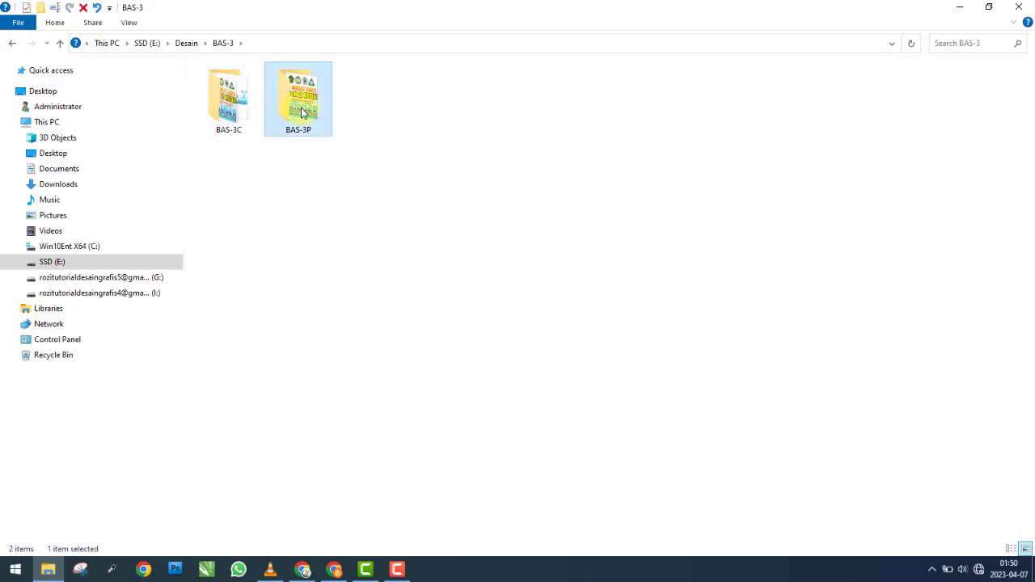
{"action": "right_click", "coordinate": [520, 183]}
{"action": "left_click", "coordinate": [573, 270]}
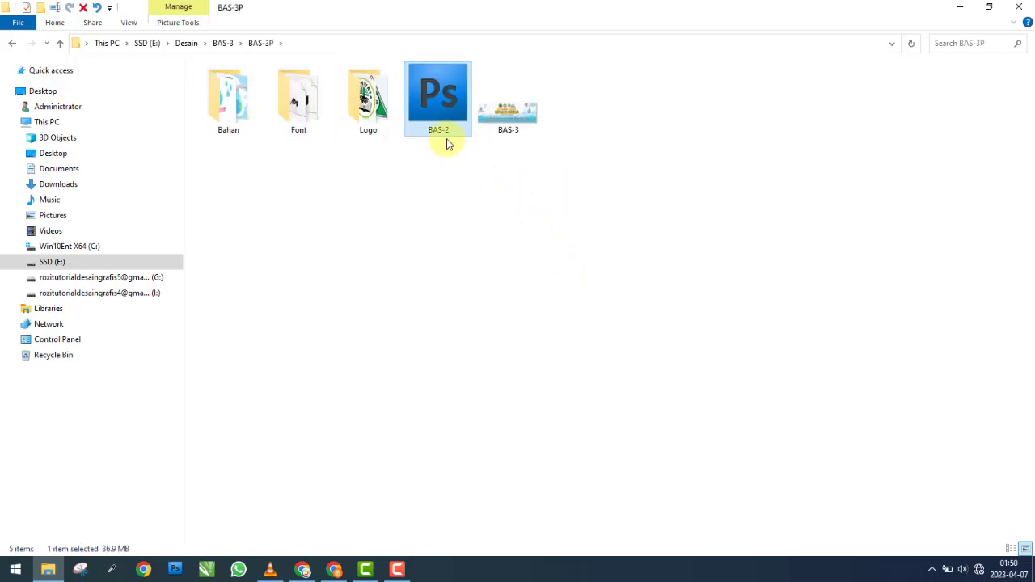
Rename the copied Photoshop file as BAS-3 and open it in Photoshop.
{"action": "left_click", "coordinate": [445, 133]}
{"action": "type", "text": "BAS-3"}
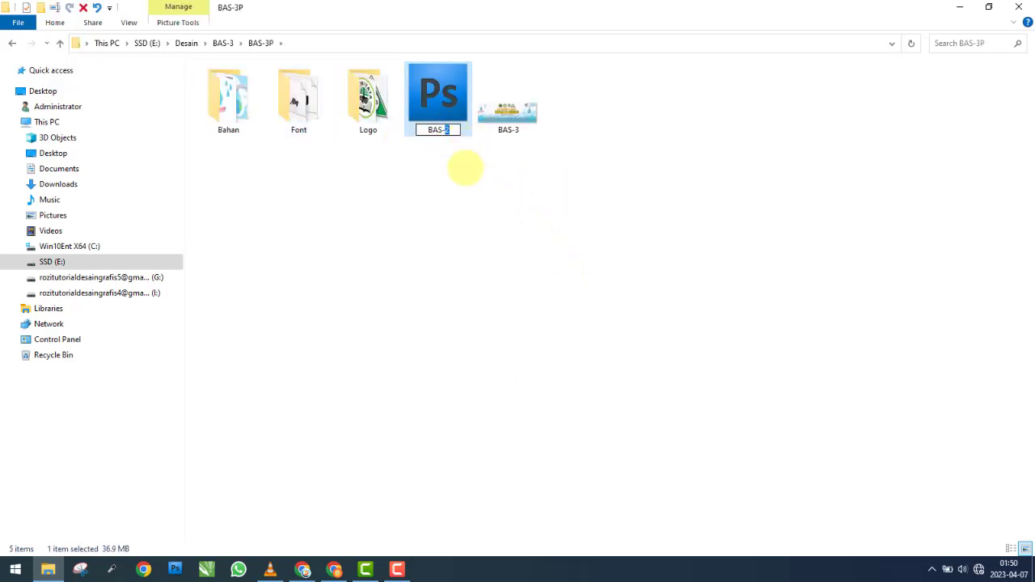
{"action": "left_click", "coordinate": [476, 181]}
{"action": "left_click", "coordinate": [504, 112]}
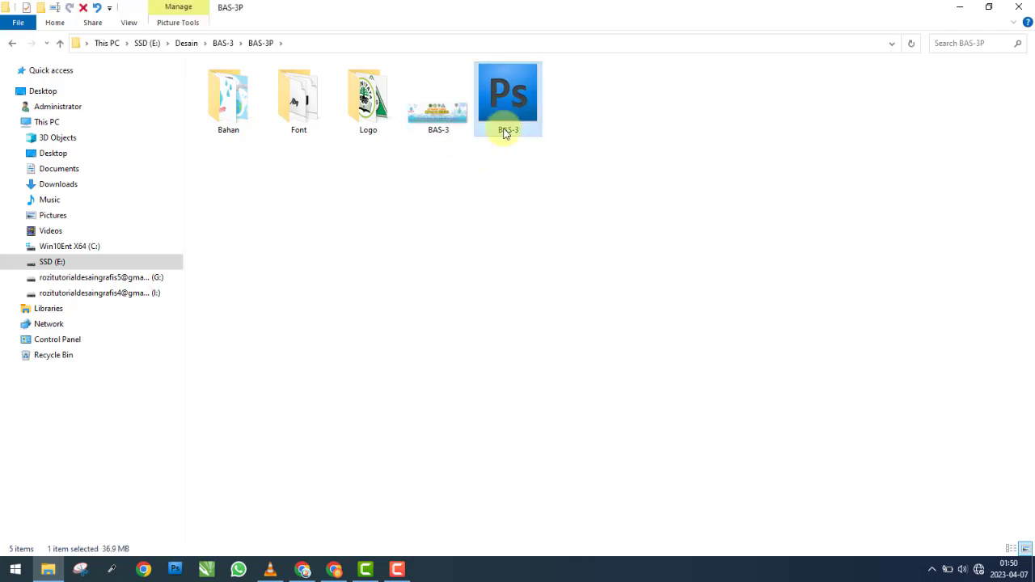
{"action": "double_click", "coordinate": [503, 134]}
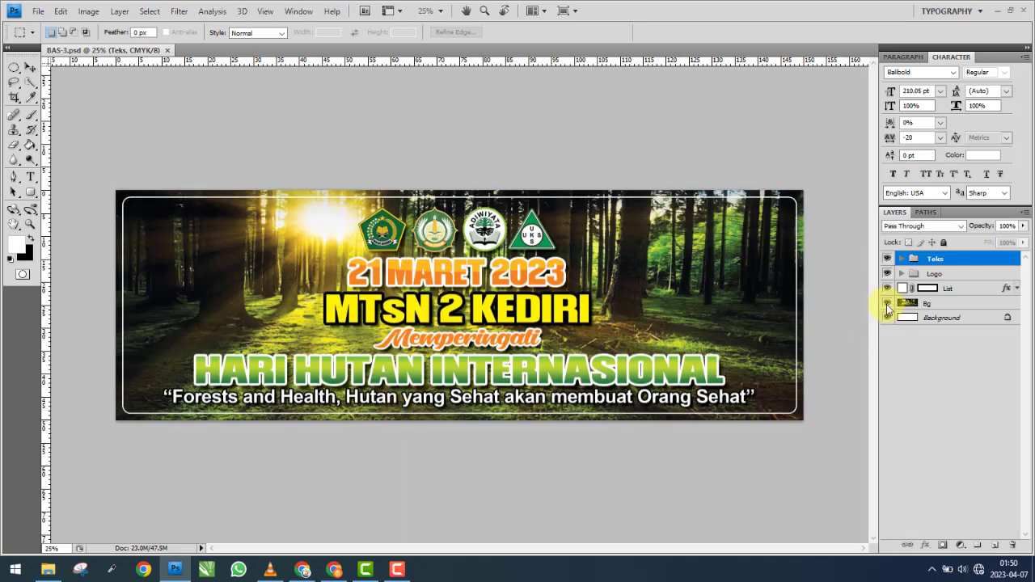
Hide the Bg forest layer and open the BAS-3 JPG from BAS-3P in Photoshop as a floating window.
{"action": "left_click", "coordinate": [887, 303]}
{"action": "left_click", "coordinate": [49, 570]}
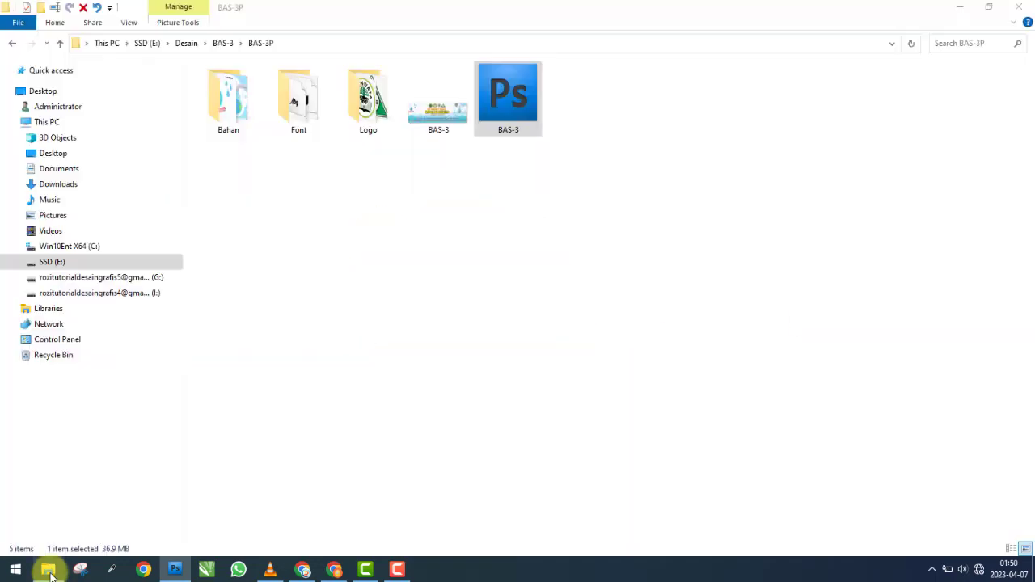
{"action": "left_click_drag", "start_coordinate": [438, 130], "coordinate": [320, 97]}
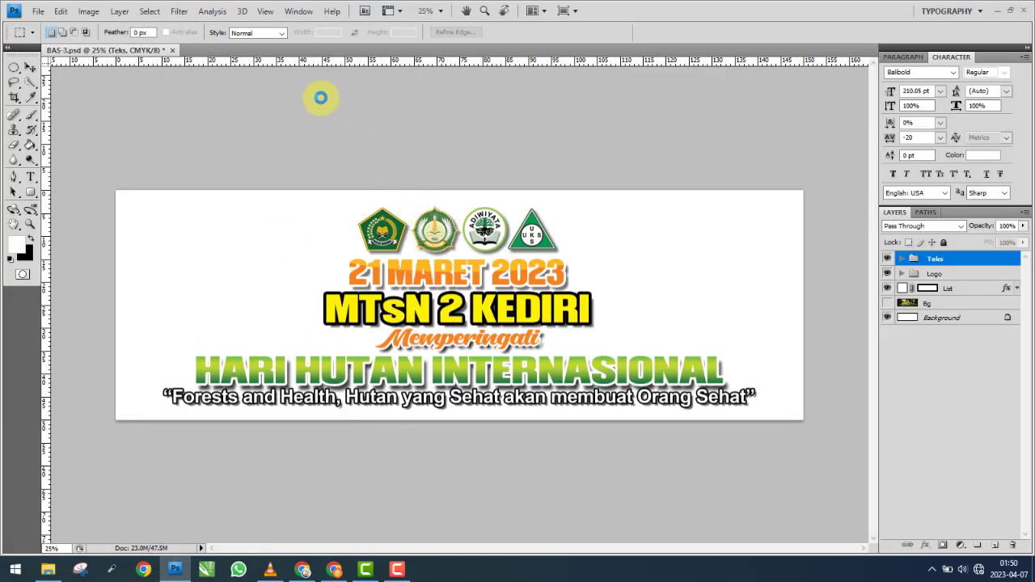
{"action": "left_click_drag", "start_coordinate": [271, 54], "coordinate": [429, 109]}
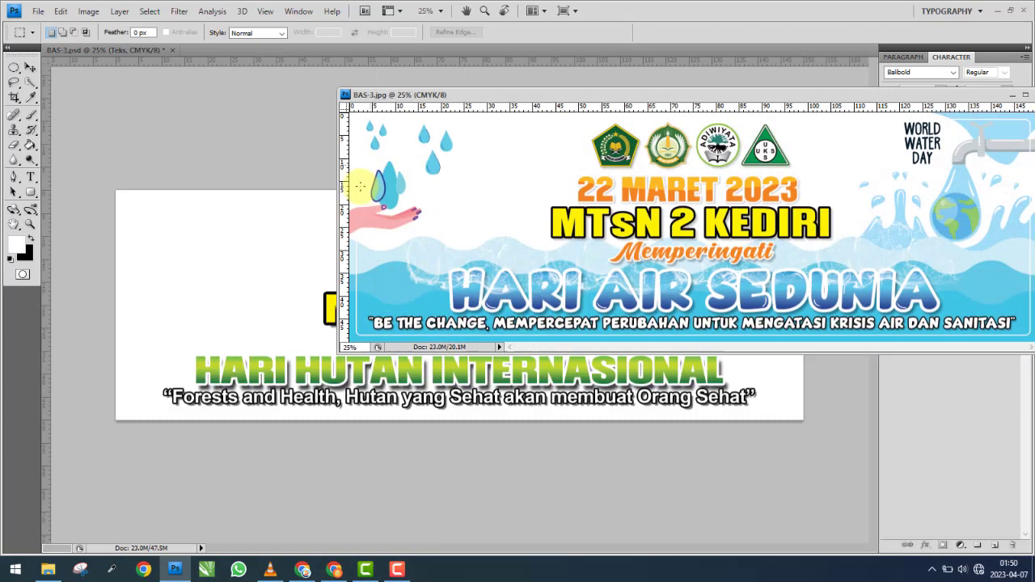
Copy the World Water Day banner image into BAS-3.psd as a new layer and close the JPG window.
{"action": "left_click", "coordinate": [30, 68]}
{"action": "left_click_drag", "start_coordinate": [441, 211], "coordinate": [307, 280]}
{"action": "left_click_drag", "start_coordinate": [962, 93], "coordinate": [784, 101]}
{"action": "left_click", "coordinate": [860, 102]}
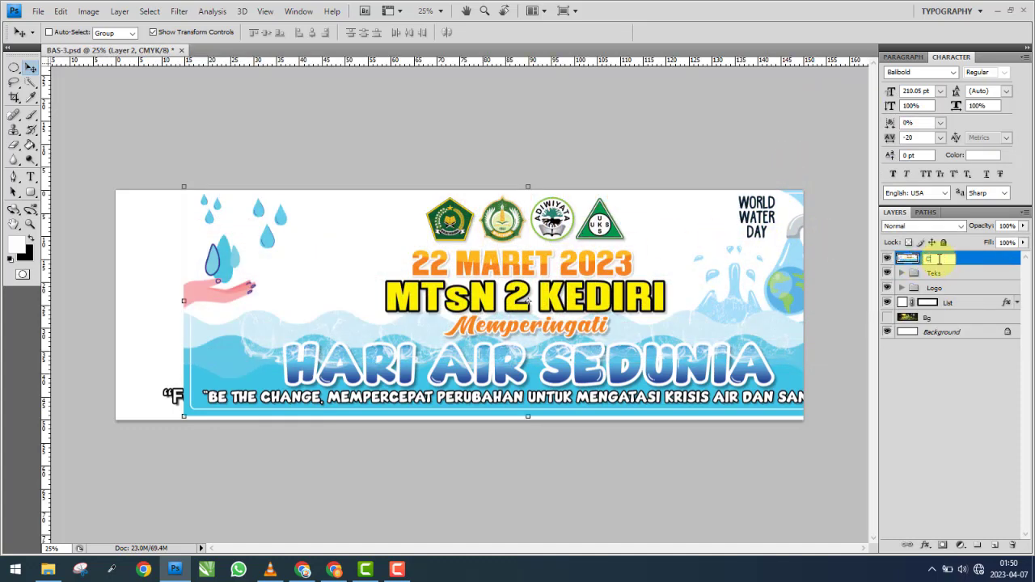
Name the copied banner layer CONTOH with a yellow layer colour and move it below the Bg layer.
{"action": "right_click", "coordinate": [892, 265]}
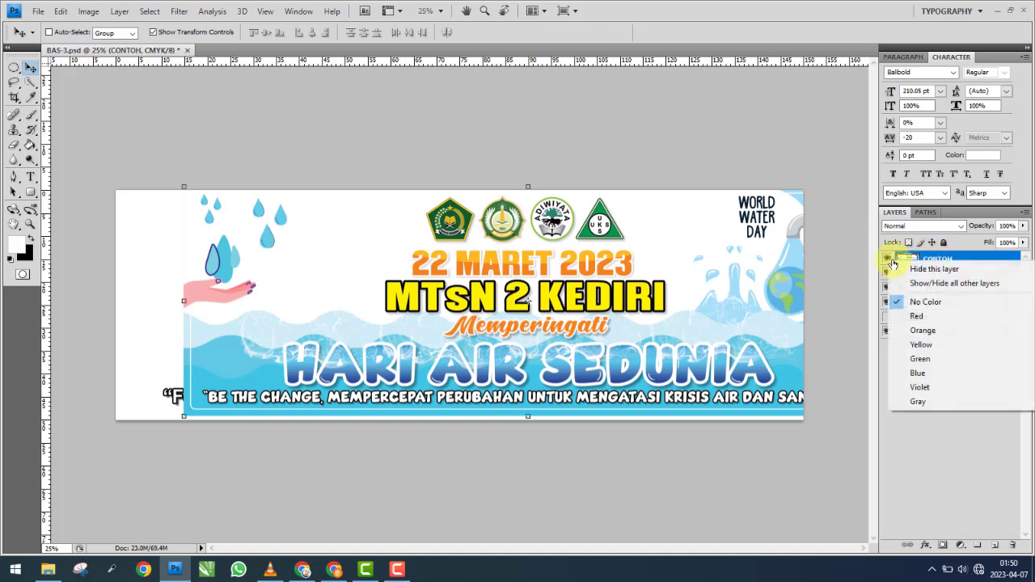
{"action": "left_click", "coordinate": [932, 346]}
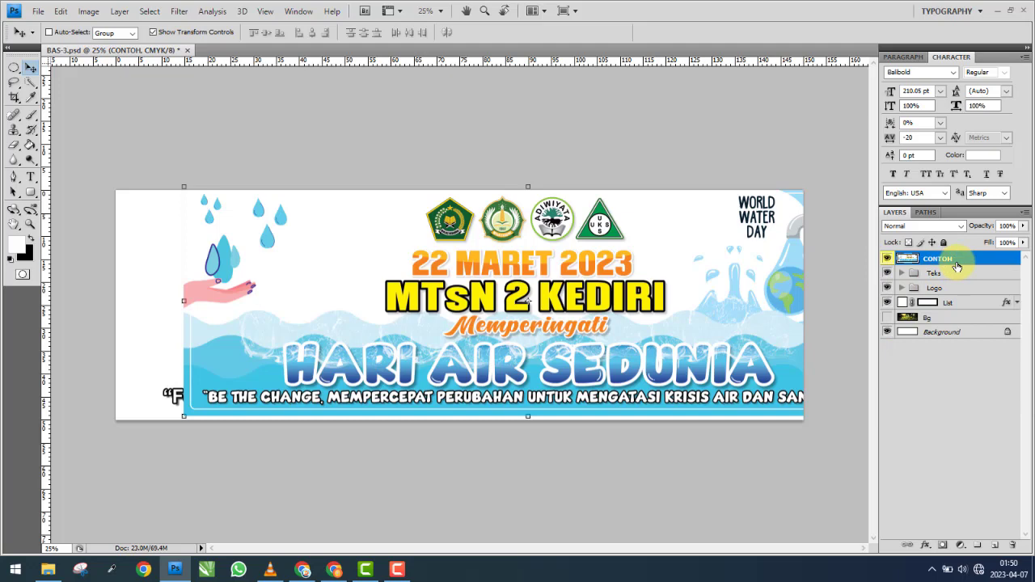
{"action": "left_click_drag", "start_coordinate": [956, 267], "coordinate": [924, 304]}
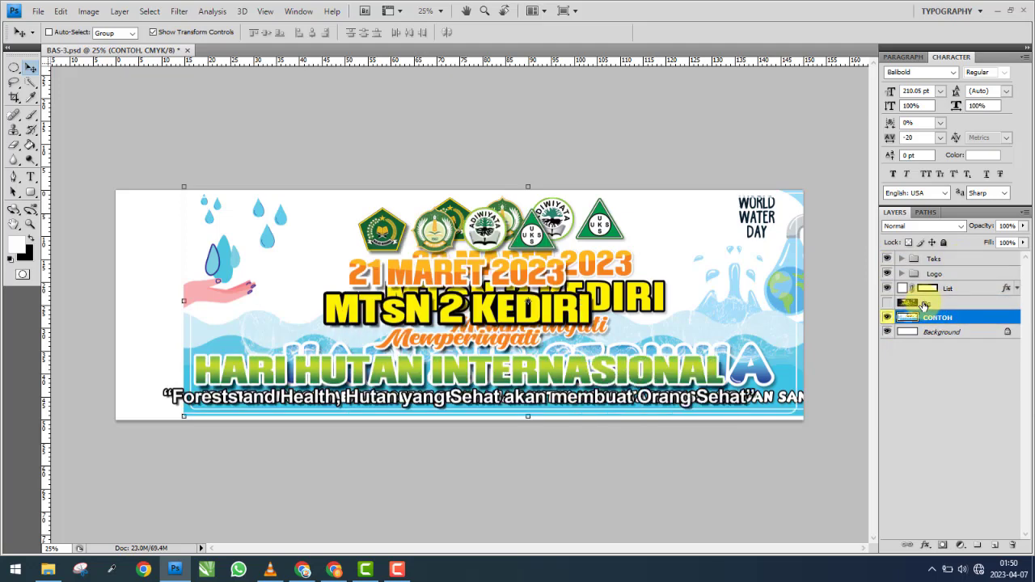
{"action": "left_click", "coordinate": [924, 304]}
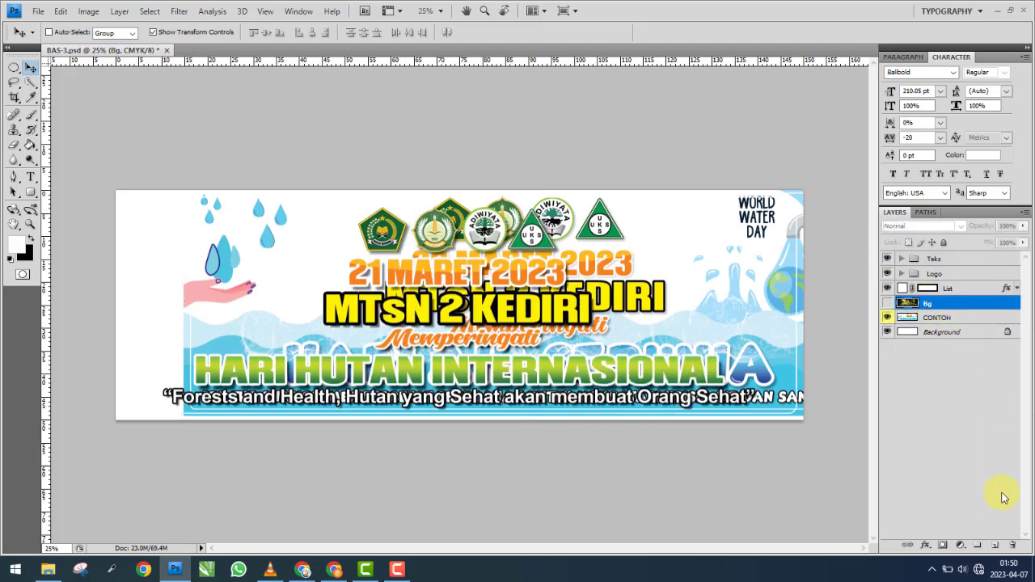
Delete the hidden forest Bg layer and align the CONTOH layer to the Background so it fills the banner canvas.
{"action": "left_click", "coordinate": [1010, 550]}
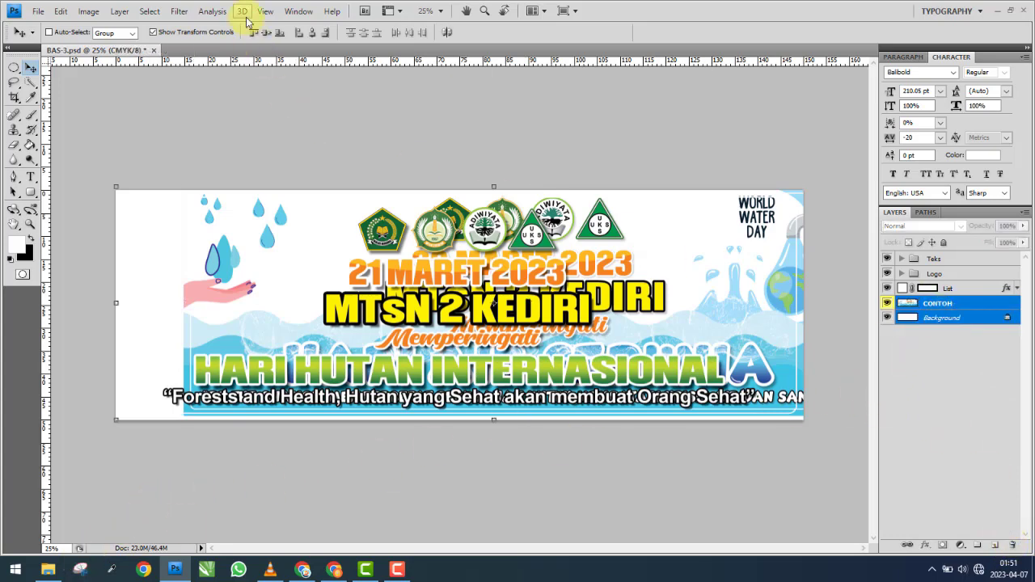
{"action": "left_click", "coordinate": [311, 35]}
{"action": "left_click", "coordinate": [259, 32]}
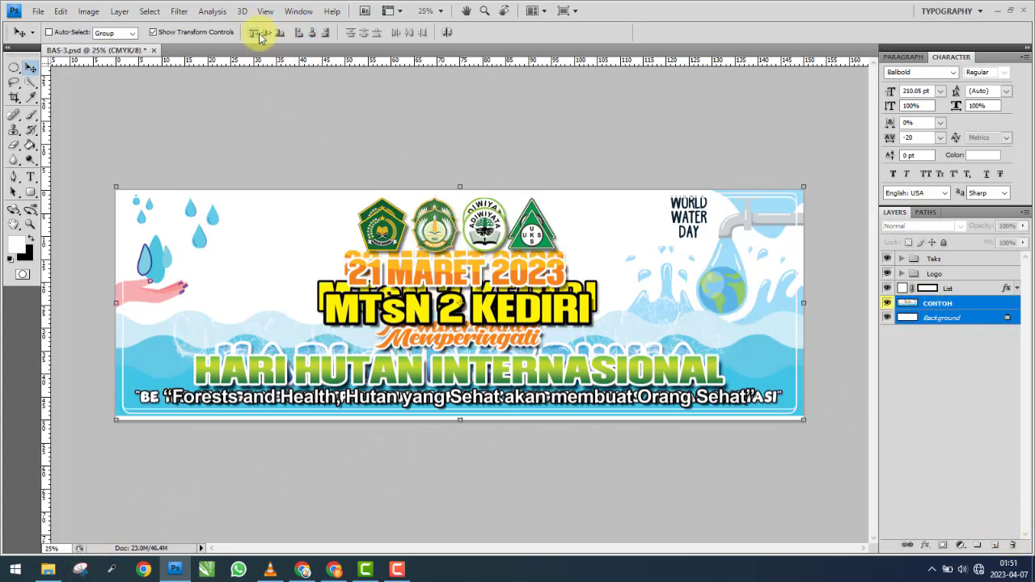
Open 1.png from the Bahan folder, copy its wave artwork into BAS-3.psd as a new layer, and close the source file.
{"action": "left_click", "coordinate": [47, 569]}
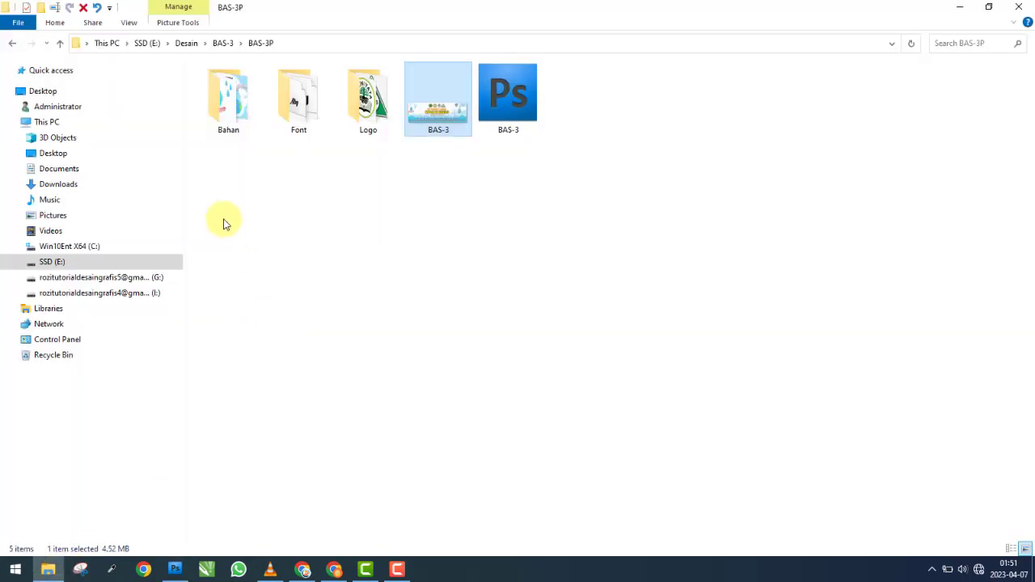
{"action": "left_click", "coordinate": [243, 137]}
{"action": "double_click", "coordinate": [248, 138]}
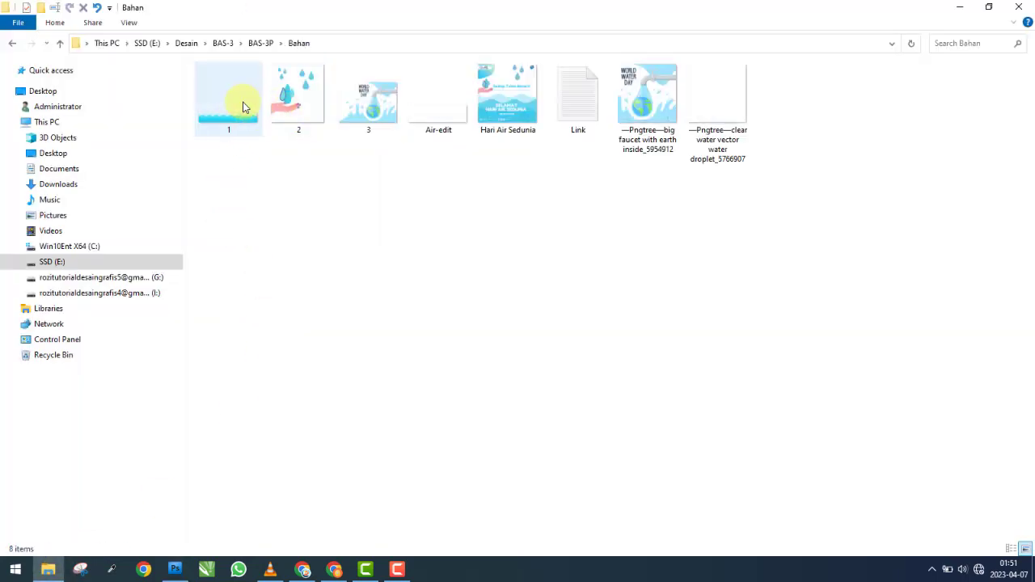
{"action": "left_click_drag", "start_coordinate": [208, 137], "coordinate": [345, 150]}
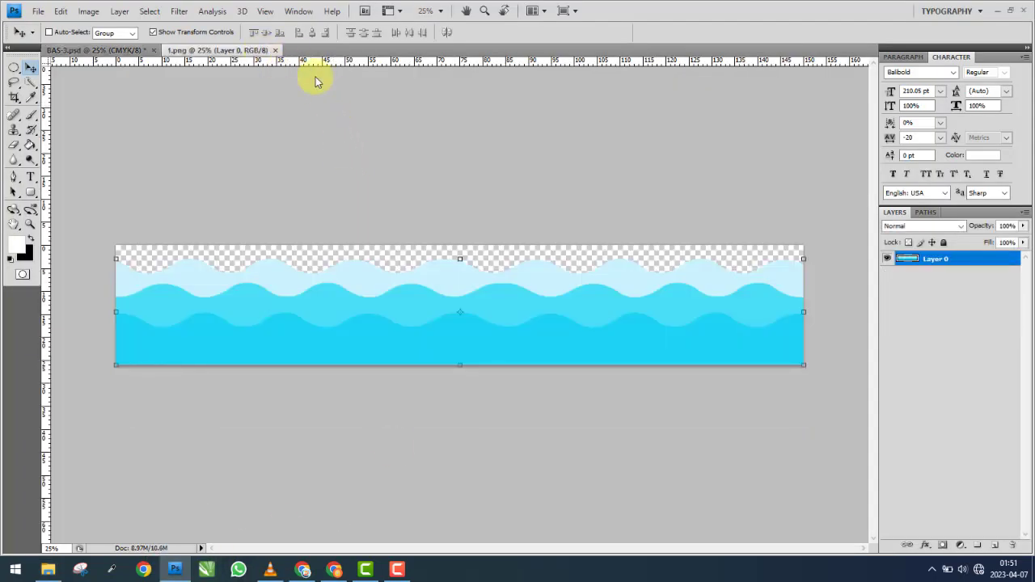
{"action": "left_click_drag", "start_coordinate": [316, 77], "coordinate": [204, 323]}
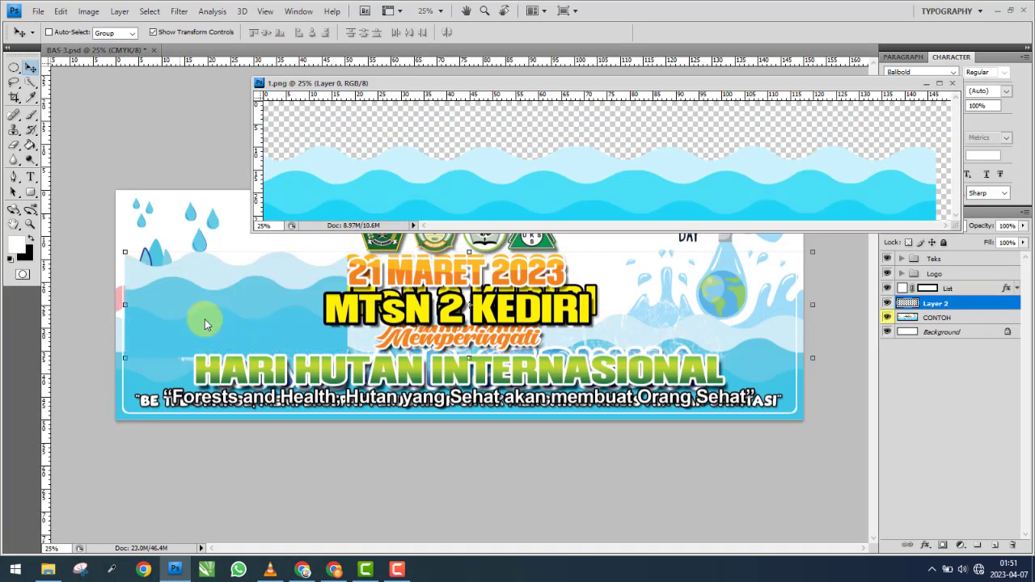
{"action": "left_click", "coordinate": [960, 151]}
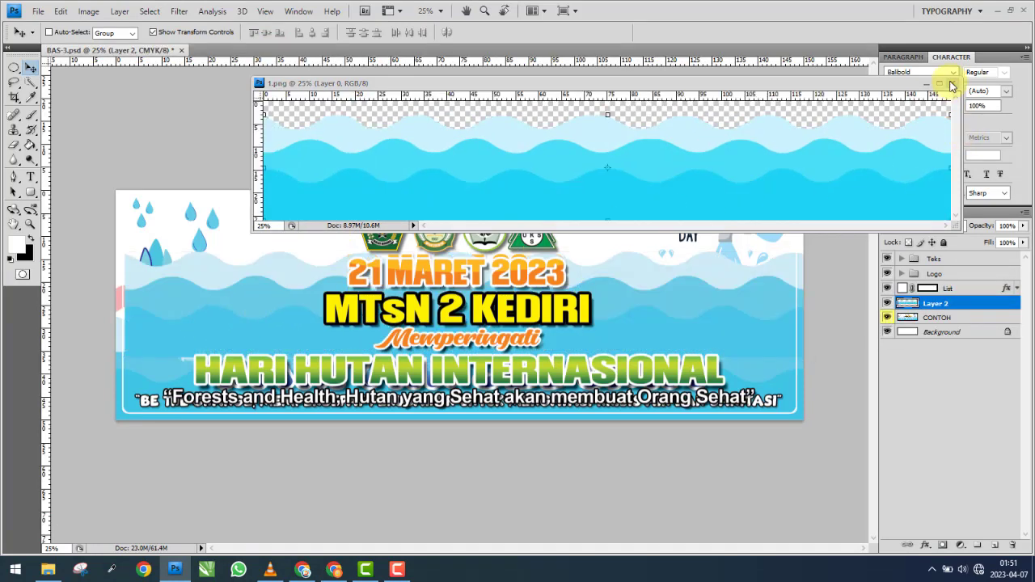
{"action": "left_click", "coordinate": [951, 84]}
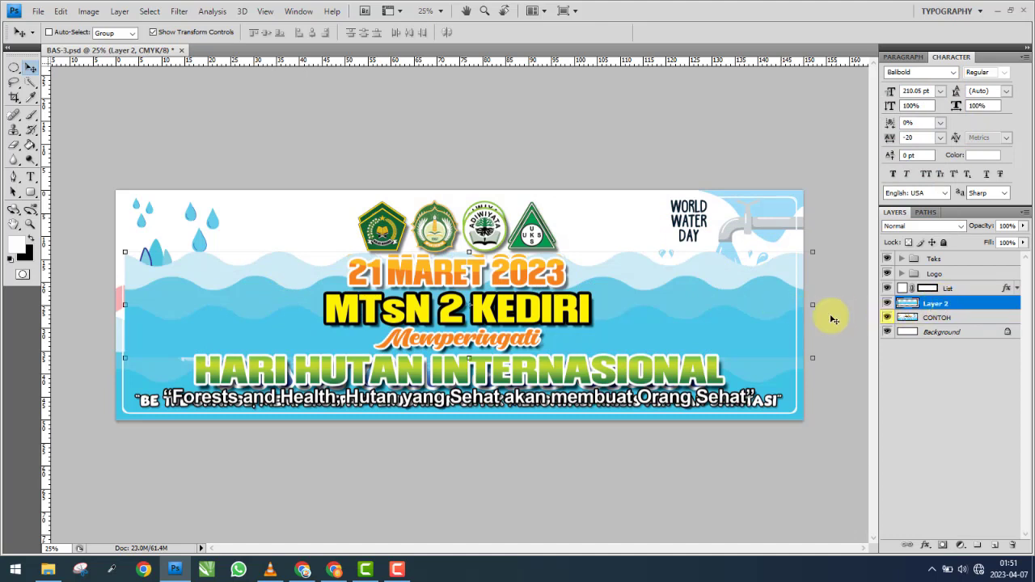
Align the wave layer to the Background's horizontal centre and bottom edge, and name it Bg.
{"action": "left_click", "coordinate": [937, 333], "text": "ctrl"}
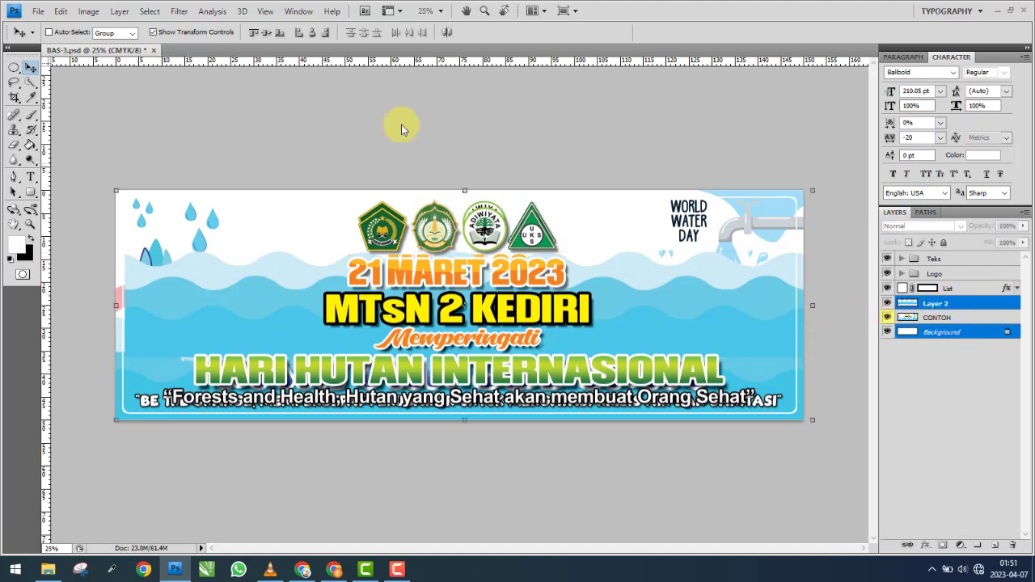
{"action": "left_click", "coordinate": [308, 32]}
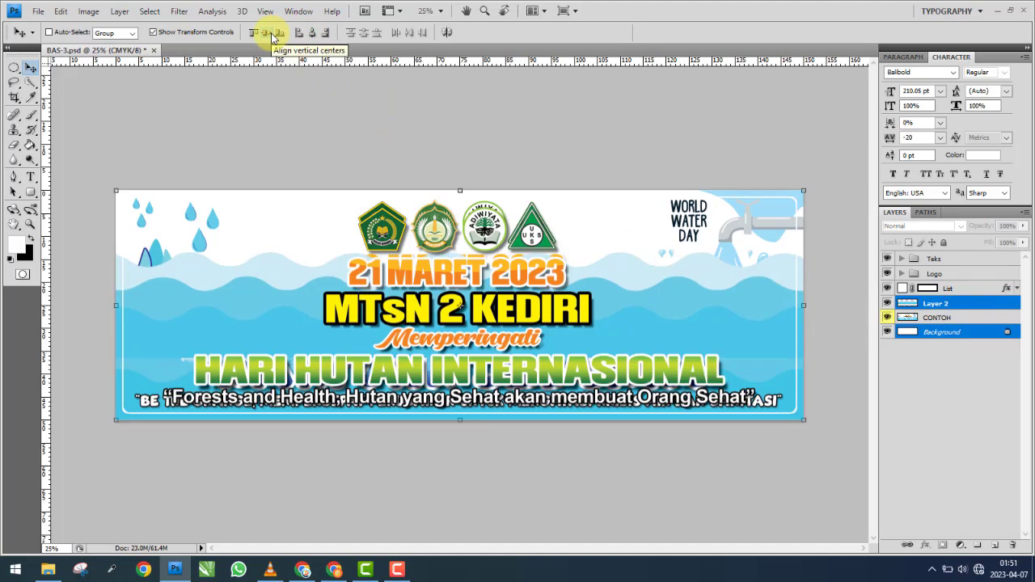
{"action": "left_click", "coordinate": [279, 34]}
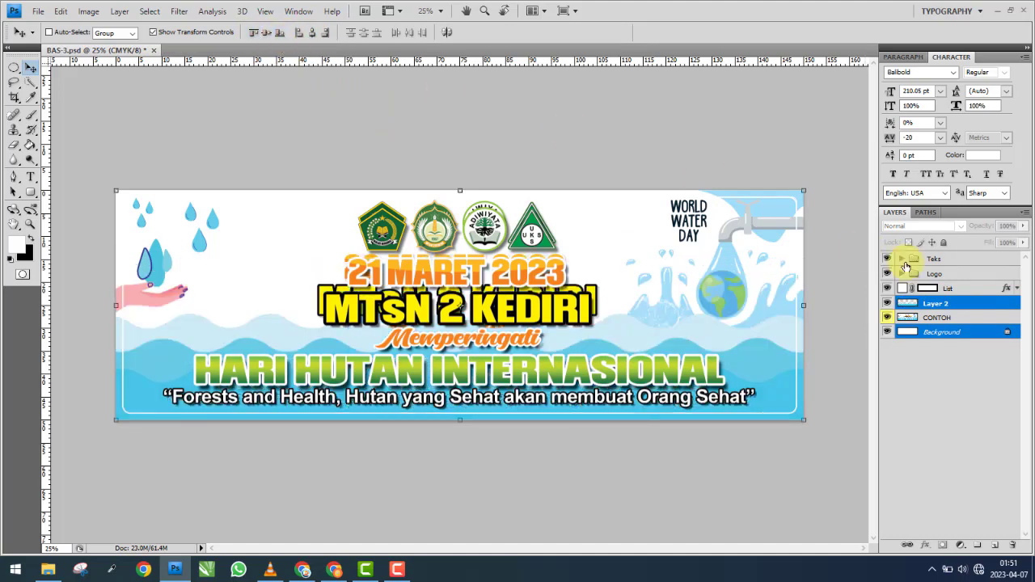
{"action": "double_click", "coordinate": [936, 303]}
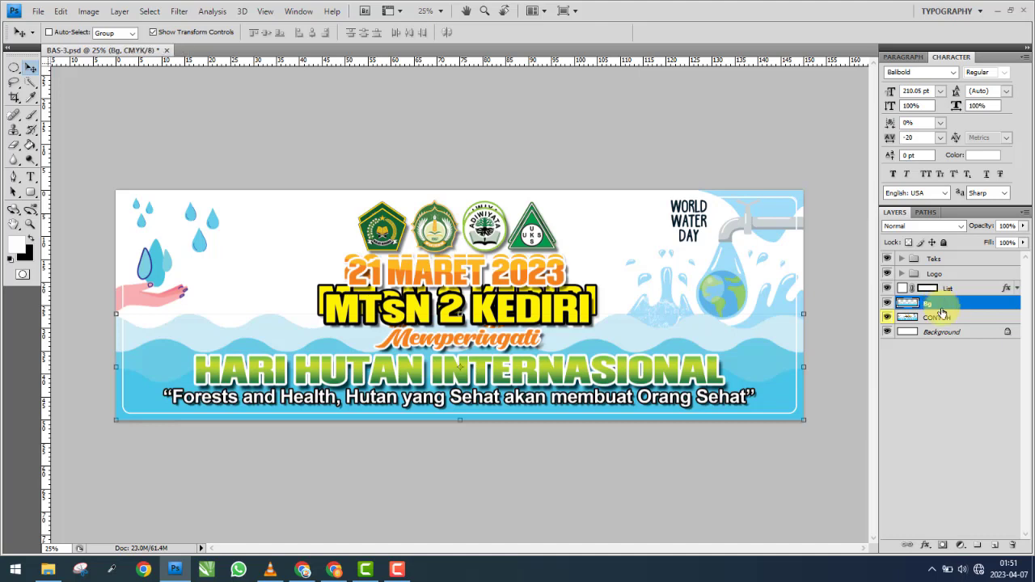
{"action": "left_click", "coordinate": [750, 312]}
Switch the CONTOH and Bg layers off and on to compare the waves with the reference banner.
{"action": "left_click", "coordinate": [888, 318]}
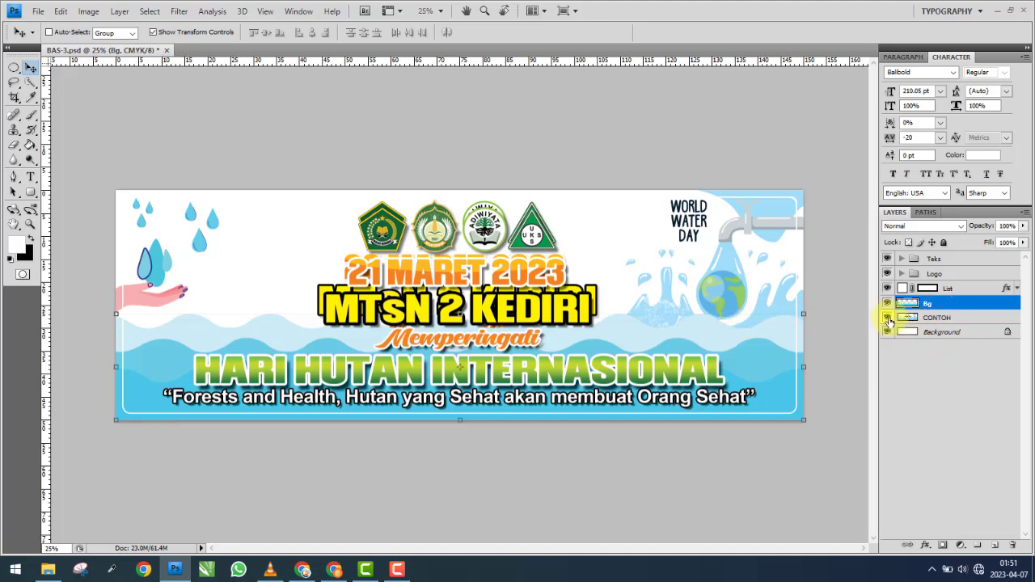
{"action": "left_click", "coordinate": [886, 320]}
{"action": "left_click", "coordinate": [887, 317]}
{"action": "left_click", "coordinate": [887, 305]}
{"action": "left_click", "coordinate": [887, 305]}
{"action": "left_click", "coordinate": [887, 305]}
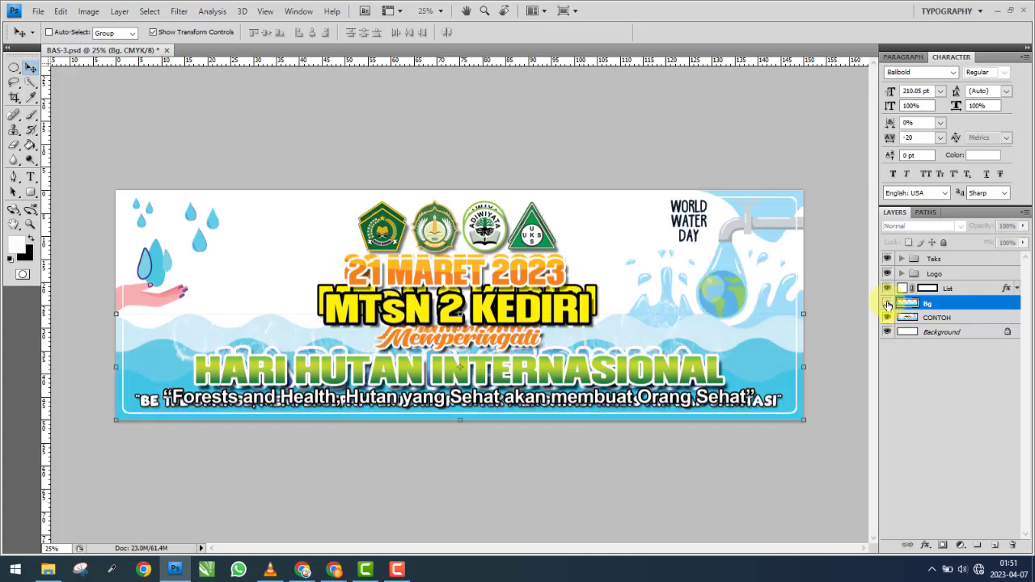
{"action": "left_click", "coordinate": [887, 305]}
Move the CONTOH layer above Bg and toggle its visibility to check the wave placement, leaving it shown.
{"action": "left_click_drag", "start_coordinate": [959, 321], "coordinate": [959, 299]}
{"action": "left_click", "coordinate": [887, 305]}
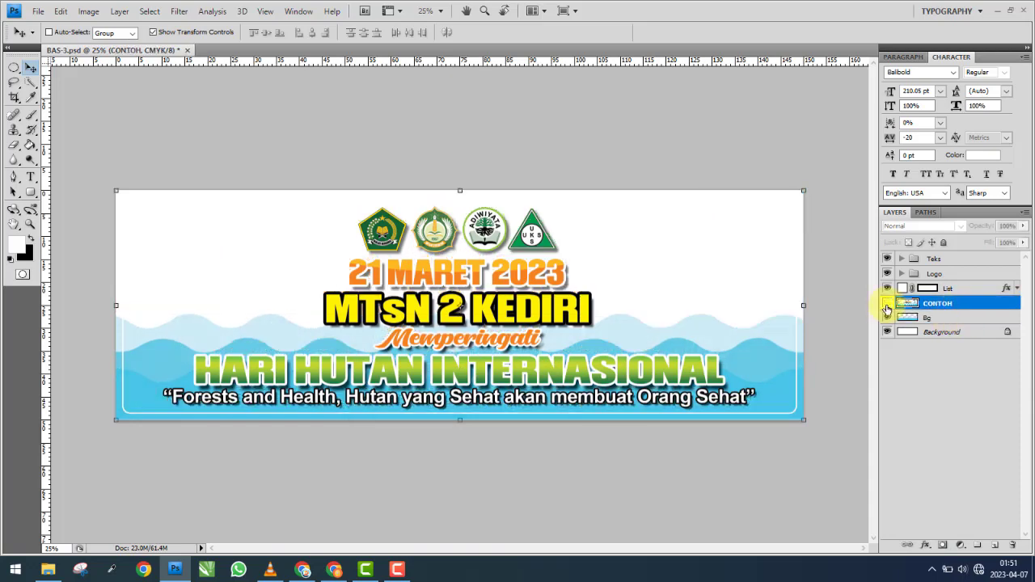
{"action": "left_click", "coordinate": [887, 307]}
{"action": "left_click", "coordinate": [886, 307]}
{"action": "left_click", "coordinate": [887, 304]}
{"action": "left_click", "coordinate": [886, 305]}
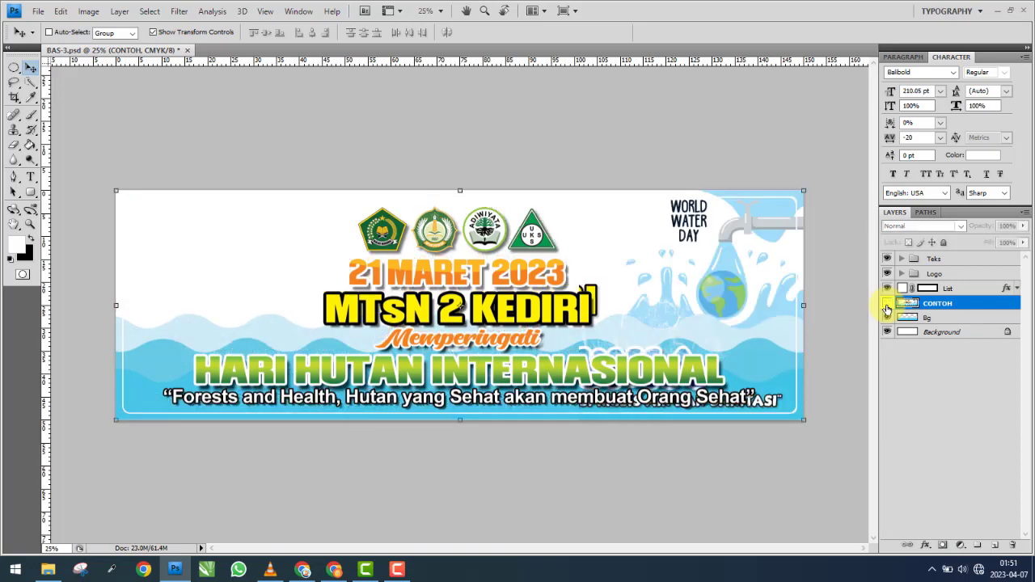
{"action": "left_click", "coordinate": [886, 307]}
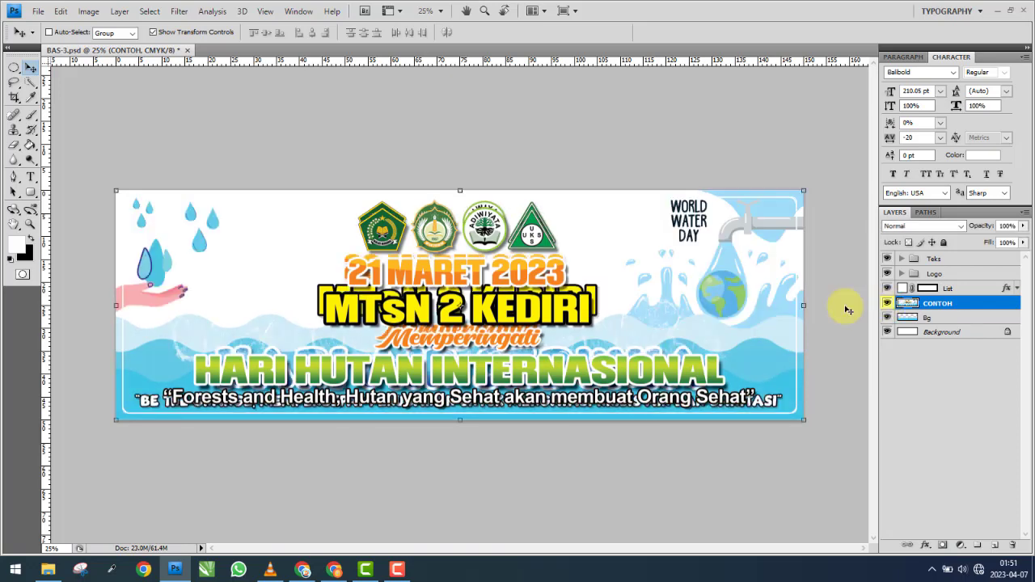
Open 2.png from the Bahan folder, copy its hand and water drops into BAS-3.psd, and close the source file.
{"action": "left_click", "coordinate": [48, 569]}
{"action": "left_click_drag", "start_coordinate": [310, 103], "coordinate": [314, 133]}
{"action": "left_click_drag", "start_coordinate": [278, 51], "coordinate": [404, 108]}
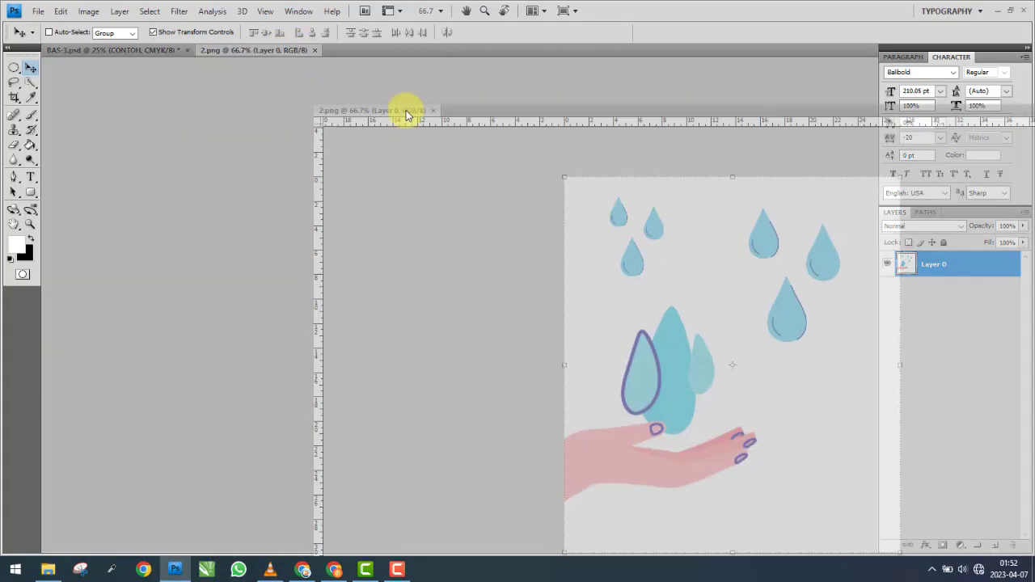
{"action": "left_click_drag", "start_coordinate": [386, 172], "coordinate": [259, 277]}
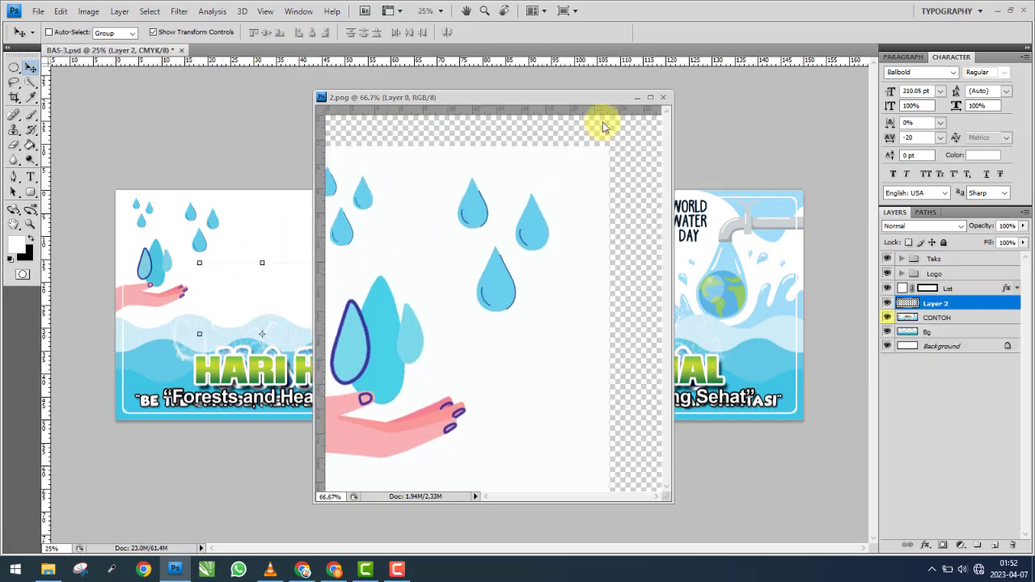
{"action": "left_click", "coordinate": [661, 98]}
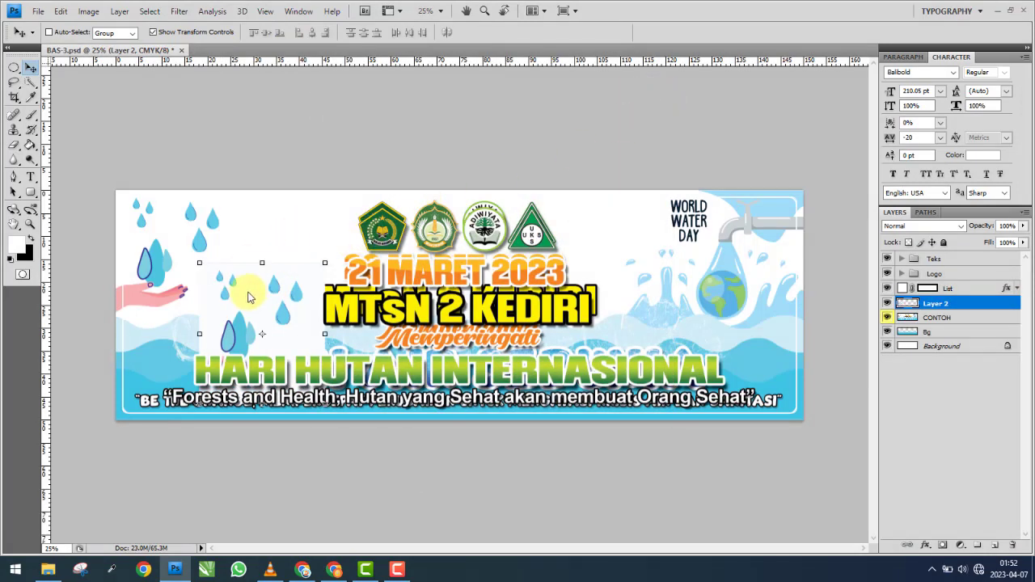
Align the hand and water drops layer to the top and left edges of the Background.
{"action": "left_click_drag", "start_coordinate": [229, 268], "coordinate": [192, 235]}
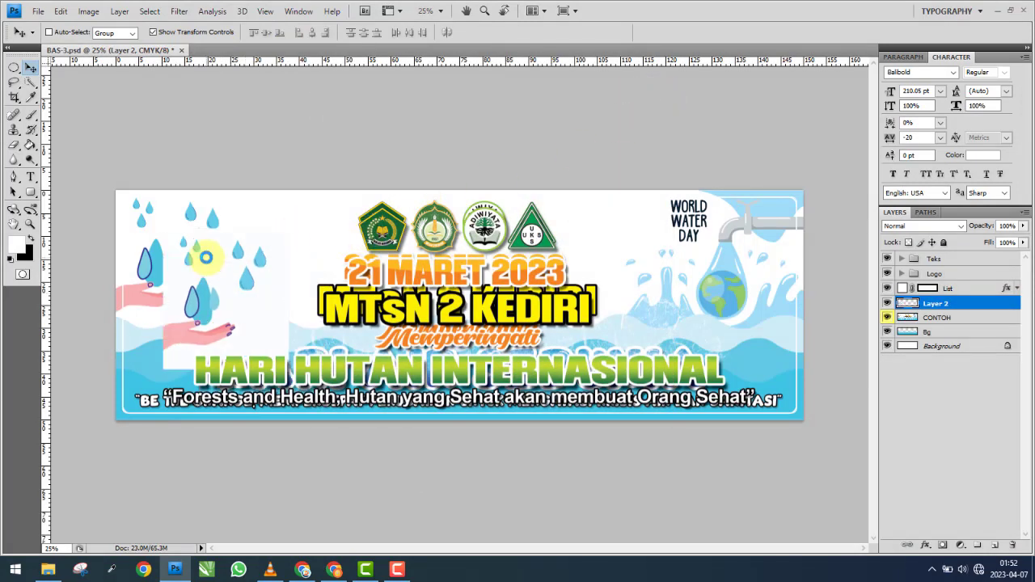
{"action": "left_click", "coordinate": [951, 347], "text": "ctrl"}
{"action": "left_click", "coordinate": [255, 33]}
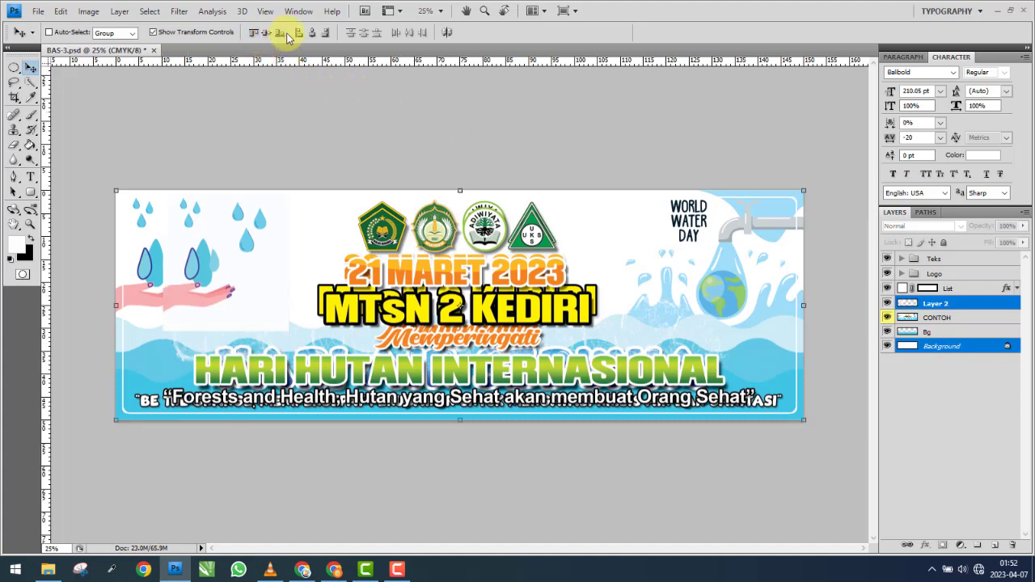
{"action": "left_click", "coordinate": [299, 34]}
Name the hand and water drops layer Tangan and move it below the Bg layer.
{"action": "double_click", "coordinate": [936, 304]}
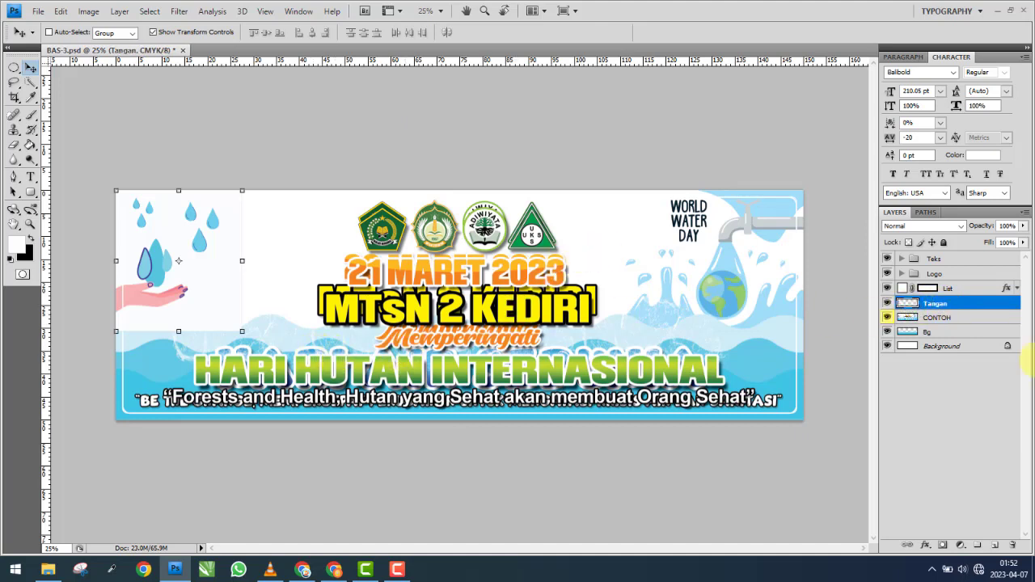
{"action": "left_click_drag", "start_coordinate": [966, 309], "coordinate": [966, 334]}
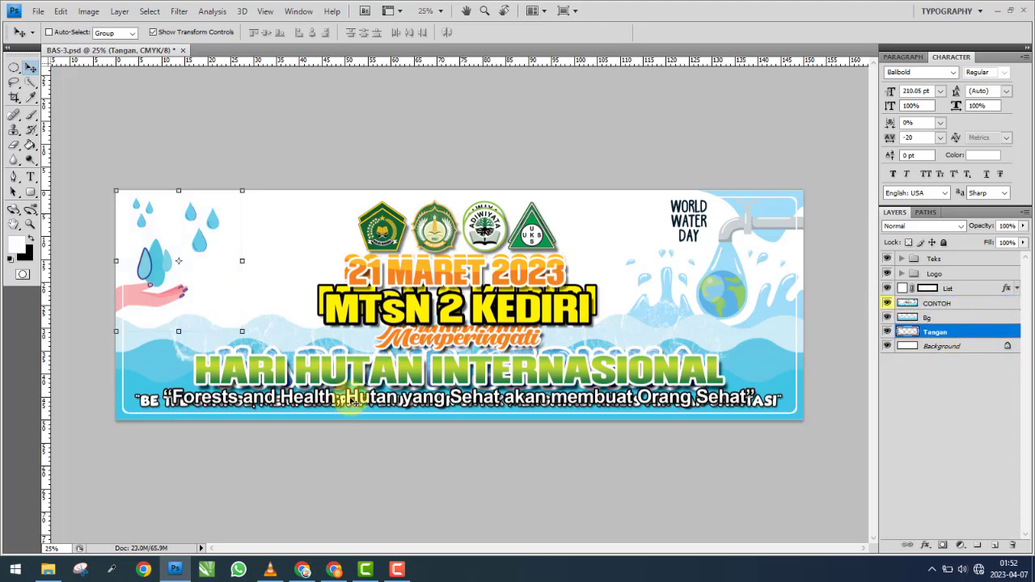
Open 3.png from the Bahan folder, copy its World Water Day faucet artwork into BAS-3.psd, and close the source file.
{"action": "left_click", "coordinate": [48, 569]}
{"action": "left_click_drag", "start_coordinate": [400, 128], "coordinate": [372, 171]}
{"action": "left_click_drag", "start_coordinate": [254, 50], "coordinate": [331, 156]}
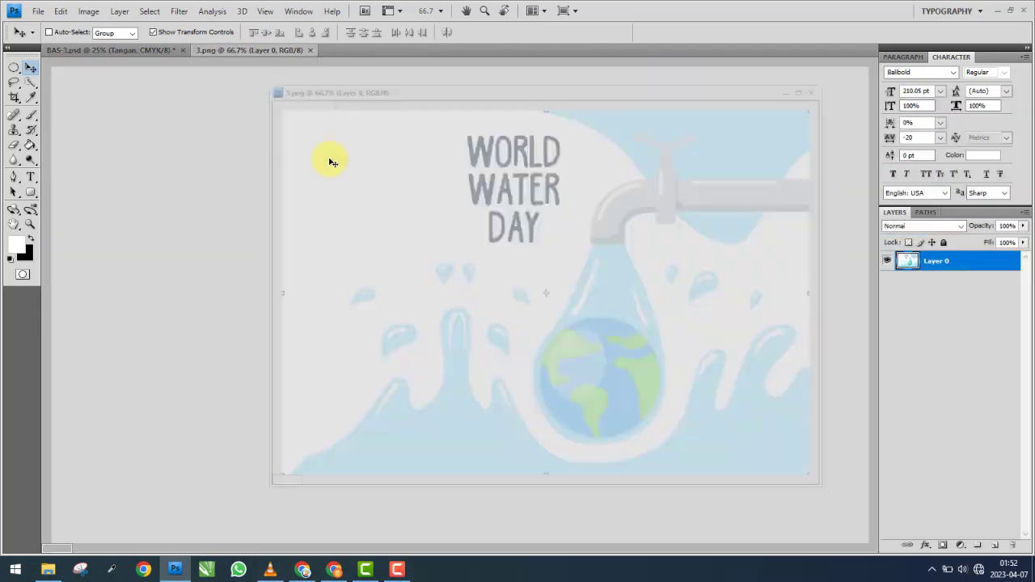
{"action": "left_click", "coordinate": [819, 86]}
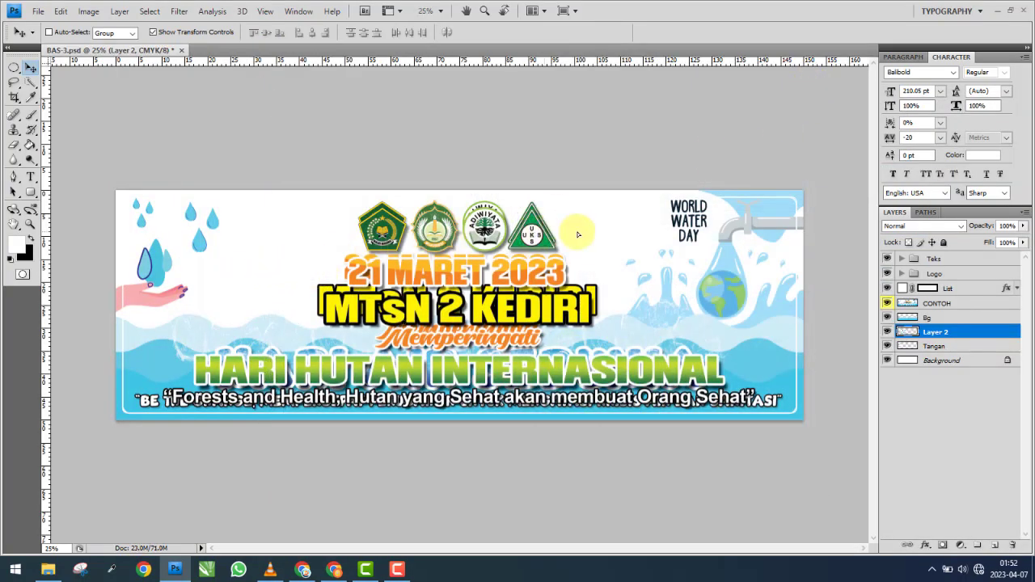
With CONTOH hidden, name the faucet layer Kran and align it to the Background's right and top edges.
{"action": "left_click", "coordinate": [887, 304]}
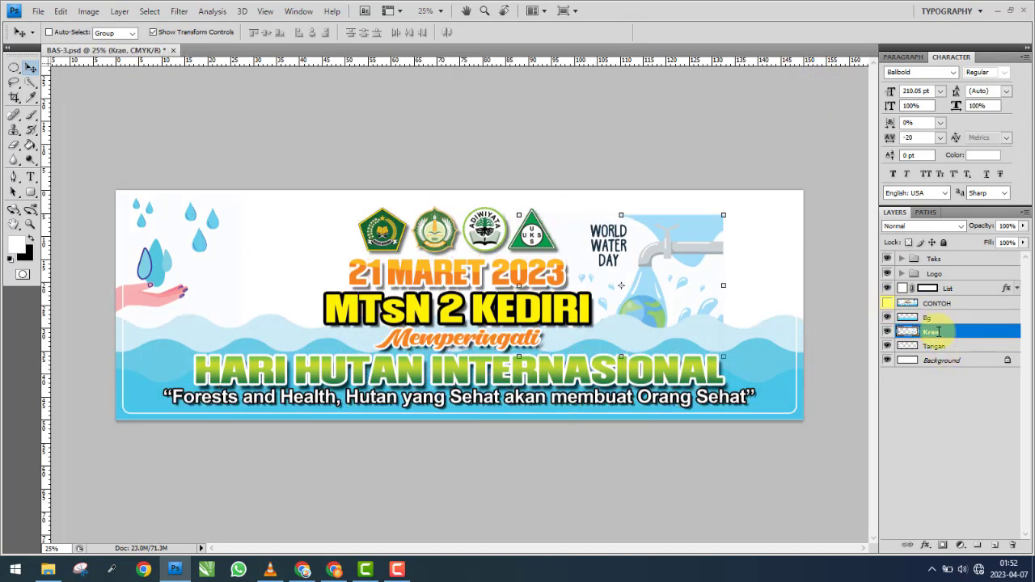
{"action": "left_click", "coordinate": [943, 361], "text": "ctrl"}
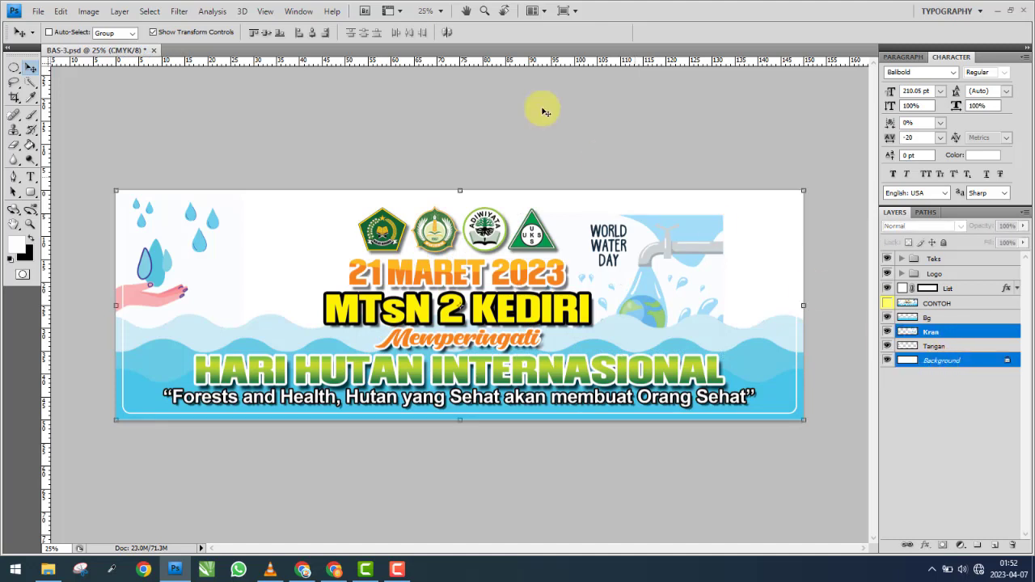
{"action": "left_click", "coordinate": [323, 34]}
{"action": "left_click", "coordinate": [253, 34]}
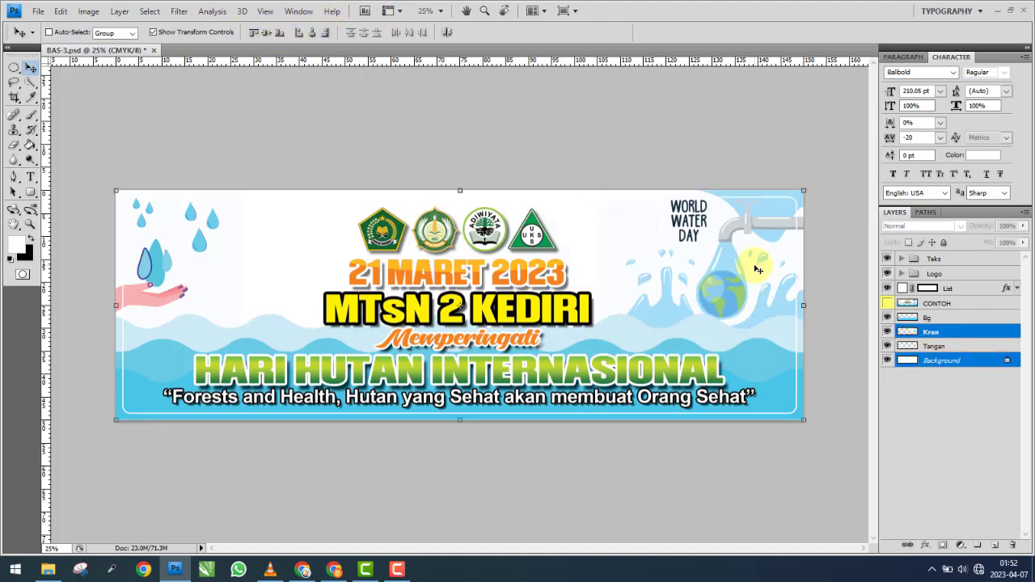
{"action": "left_click", "coordinate": [951, 333]}
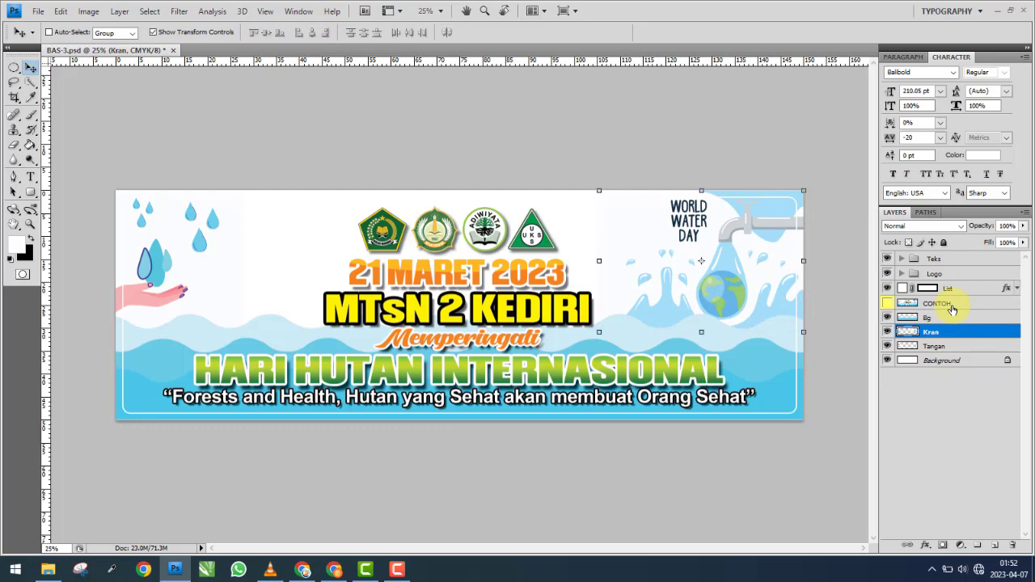
Turn off the transform controls and toggle the CONTOH layer to compare the placed artwork with the reference, leaving it shown.
{"action": "left_click", "coordinate": [952, 307]}
{"action": "left_click", "coordinate": [181, 35]}
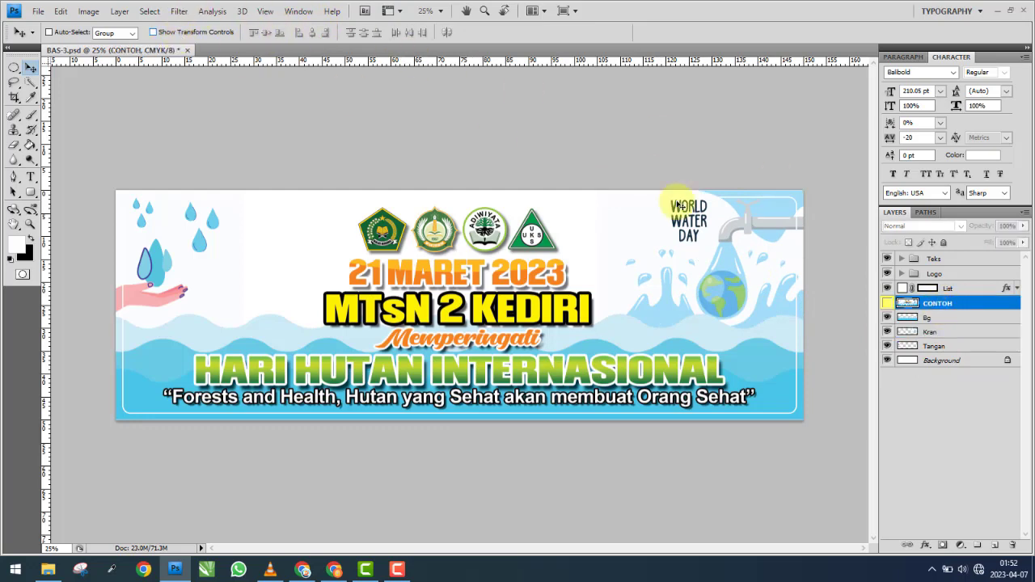
{"action": "left_click", "coordinate": [887, 304]}
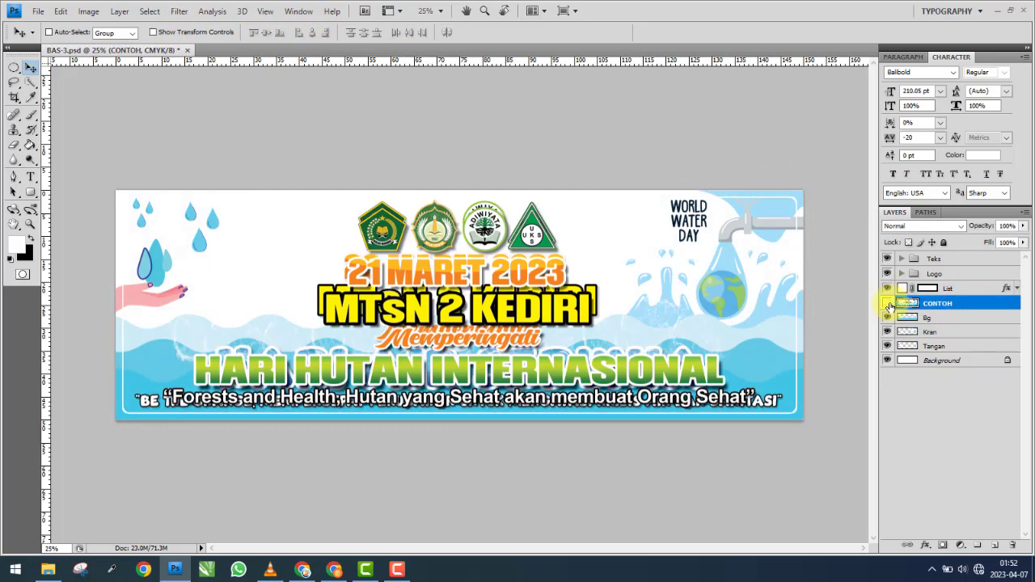
{"action": "left_click", "coordinate": [887, 304]}
{"action": "left_click", "coordinate": [888, 304]}
{"action": "left_click", "coordinate": [887, 304]}
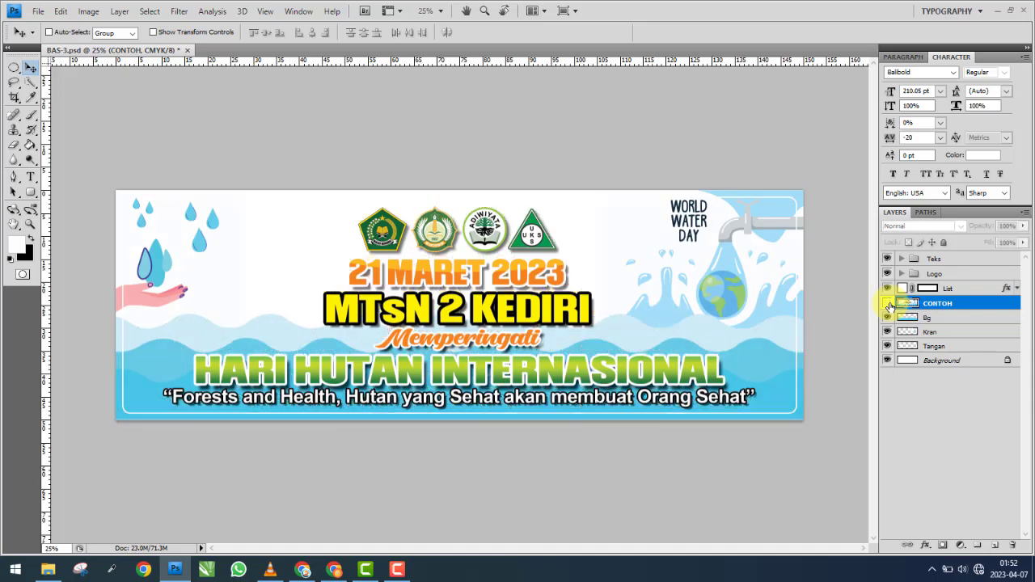
{"action": "left_click", "coordinate": [887, 304]}
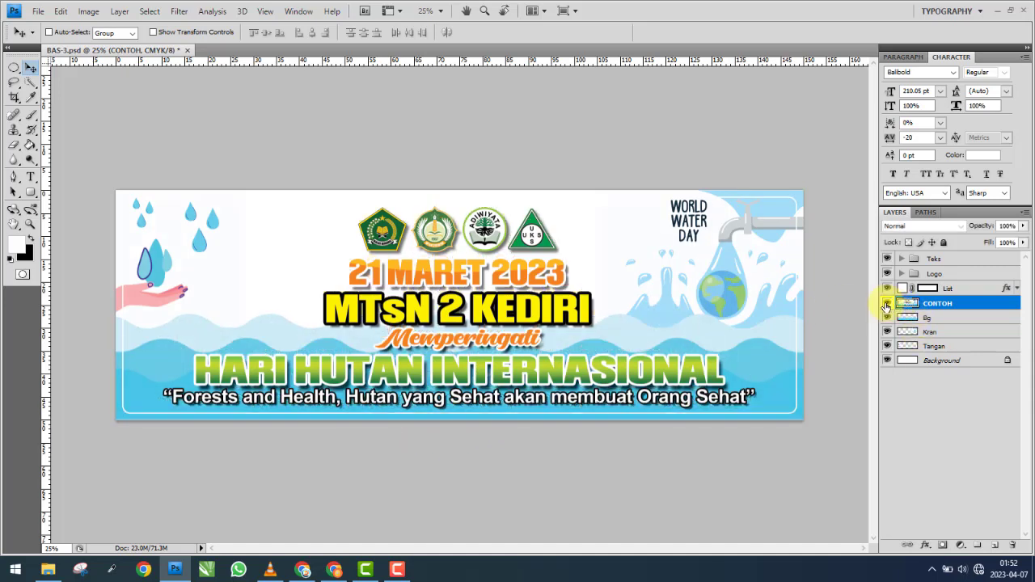
{"action": "scroll", "coordinate": [513, 208], "scroll_direction": "up", "scroll_amount": 2}
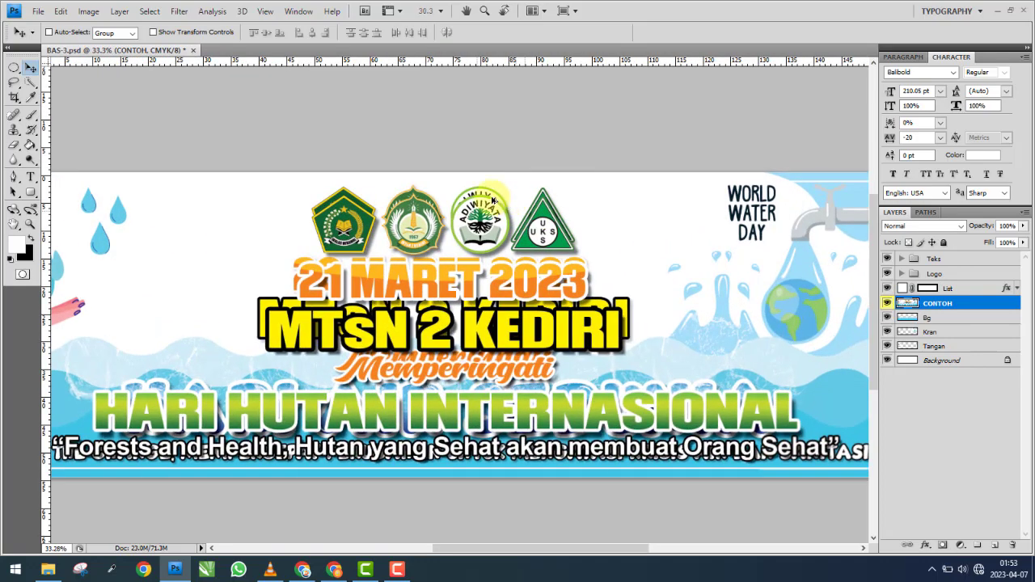
Select the Kemenag, MTs, Adiwiyata and UKS layers in the Logo group and nudge them up to match the CONTOH logos.
{"action": "scroll", "coordinate": [512, 208], "scroll_direction": "up", "scroll_amount": 3}
{"action": "scroll", "coordinate": [413, 210], "scroll_direction": "up", "scroll_amount": 3}
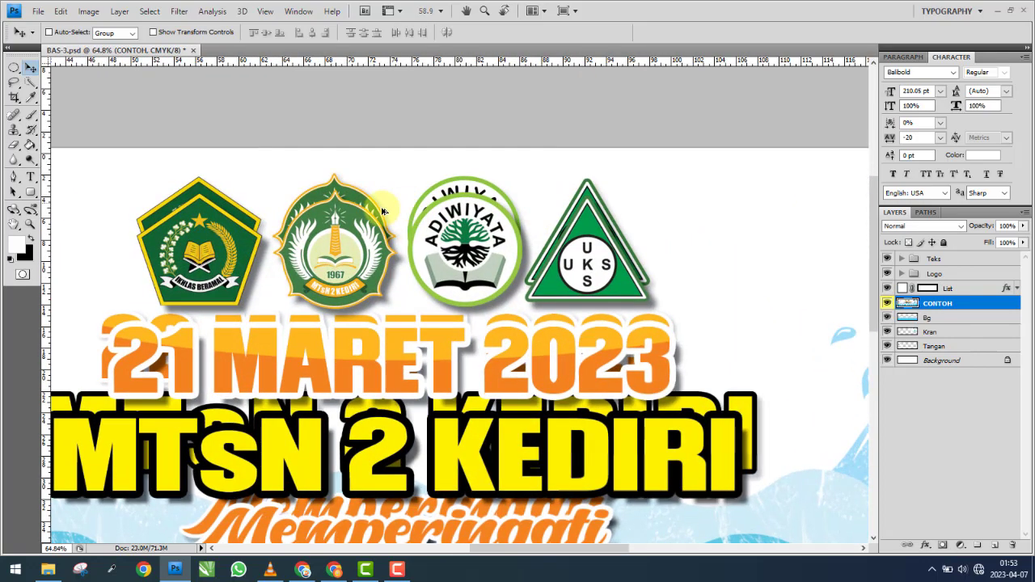
{"action": "scroll", "coordinate": [459, 264], "scroll_direction": "left", "scroll_amount": 3}
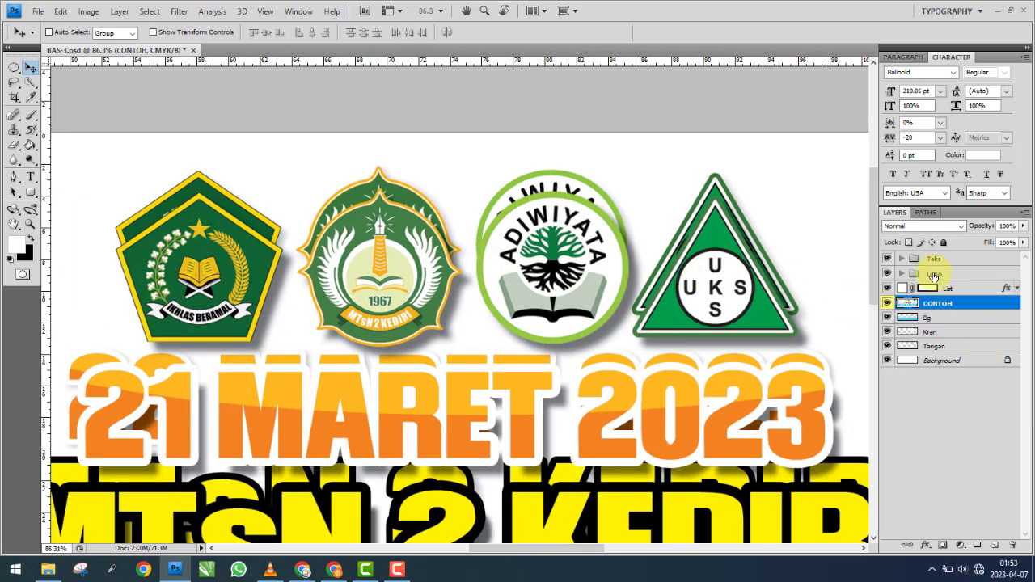
{"action": "left_click", "coordinate": [932, 274]}
{"action": "left_click", "coordinate": [901, 273]}
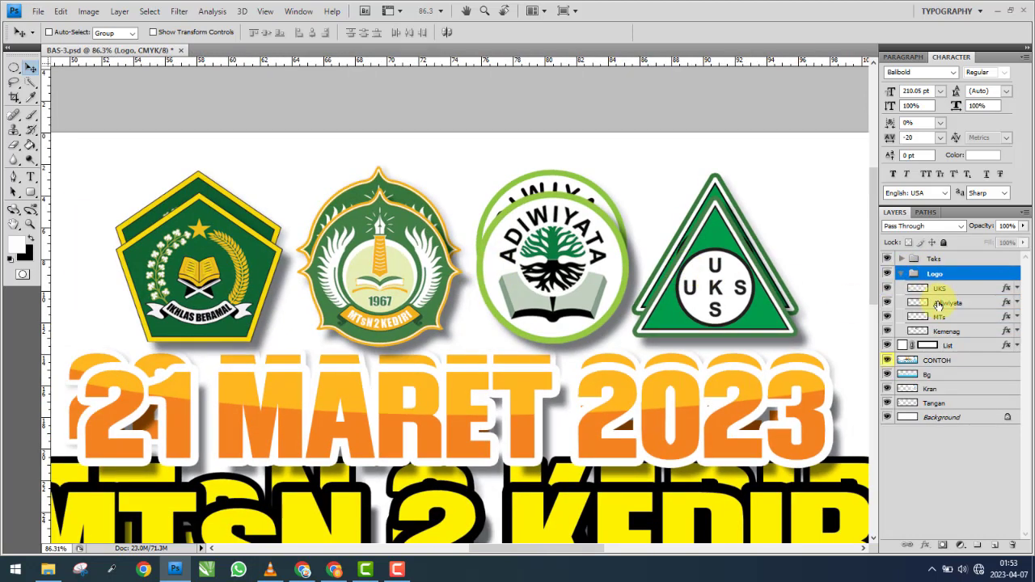
{"action": "left_click", "coordinate": [943, 332]}
{"action": "left_click", "coordinate": [939, 289], "text": "shift"}
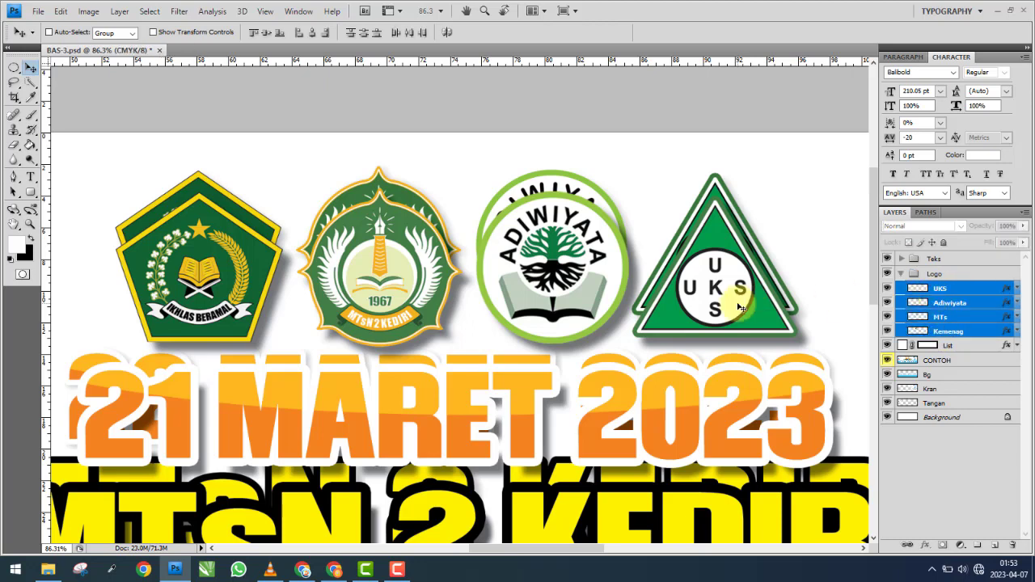
{"action": "key", "text": "Up"}
{"action": "key", "text": "Up"}
{"action": "key", "text": "Up"}
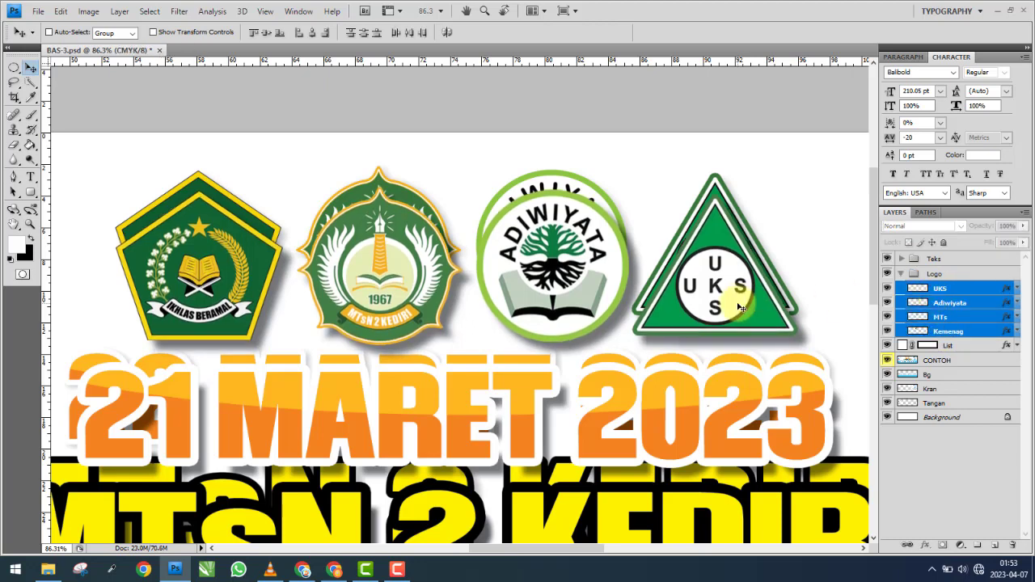
{"action": "key", "text": "Up"}
{"action": "key", "text": "Up"}
{"action": "key", "text": "Up"}
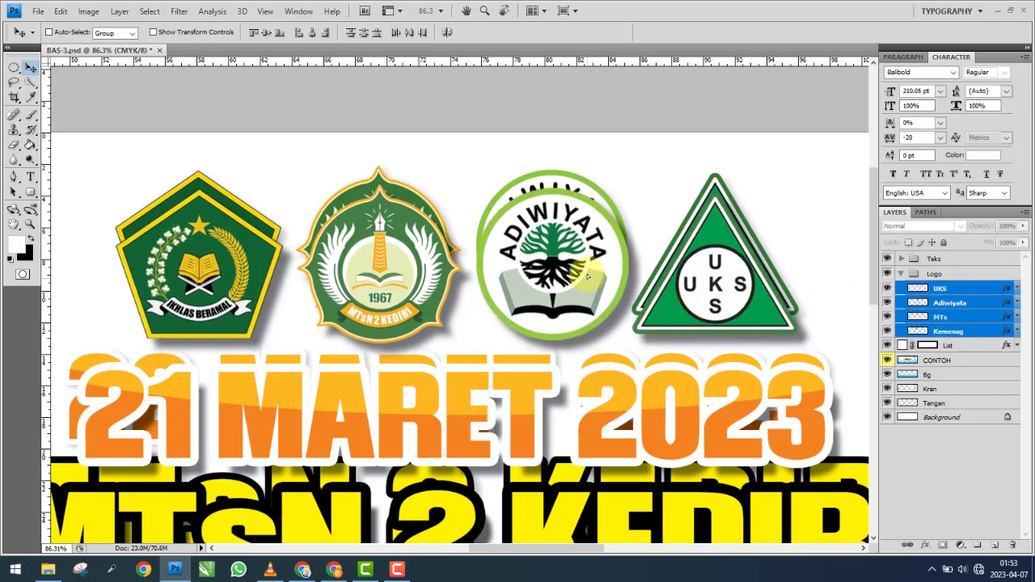
{"action": "key", "text": "Up"}
{"action": "key", "text": "Up"}
{"action": "key", "text": "Up"}
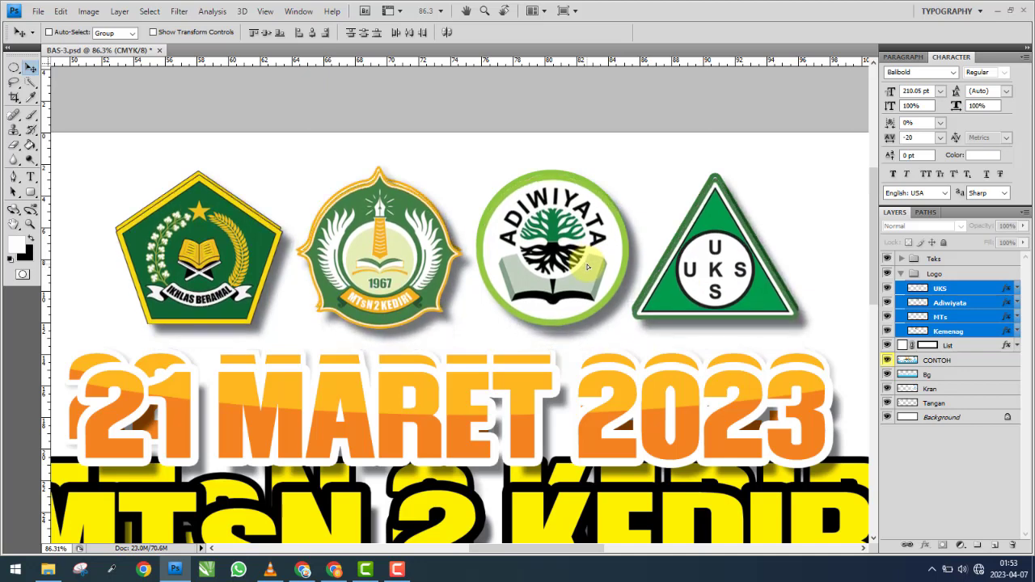
{"action": "key", "text": "Up"}
{"action": "key", "text": "Up"}
{"action": "key", "text": "Up"}
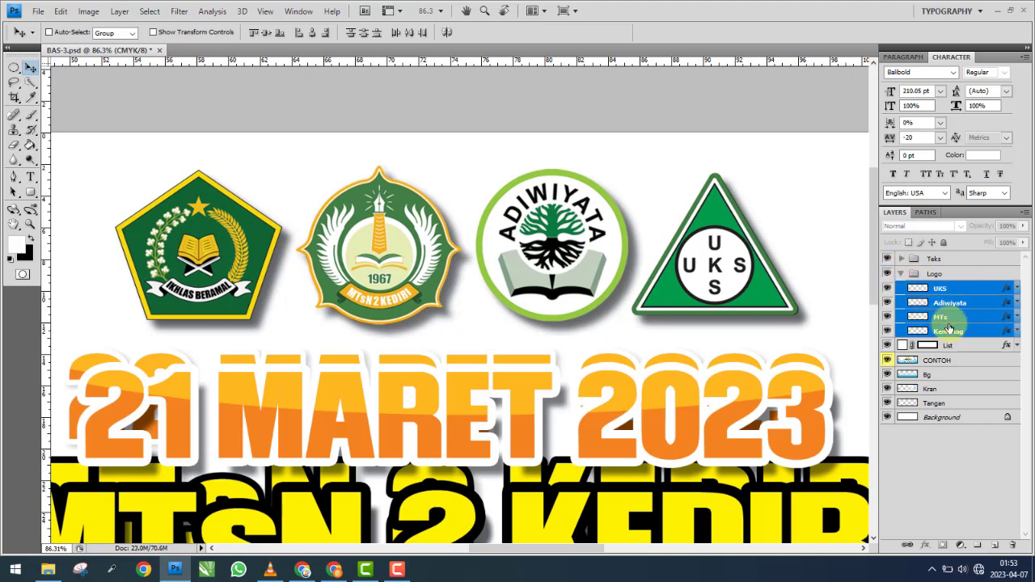
Move the CONTOH layer up and to the left so its logo shadows can be compared with the placed logos.
{"action": "left_click", "coordinate": [937, 361]}
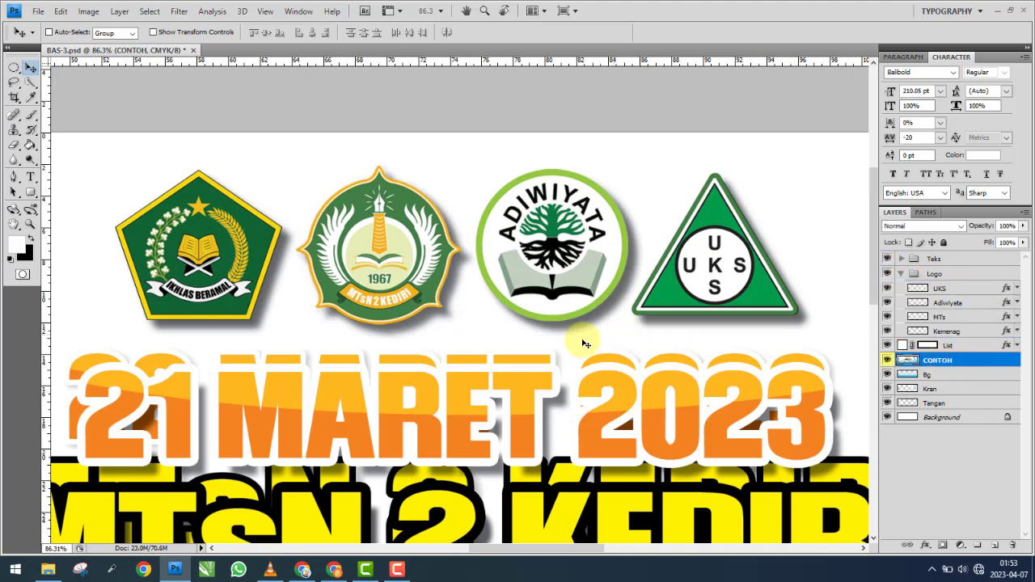
{"action": "left_click_drag", "start_coordinate": [443, 404], "coordinate": [322, 195]}
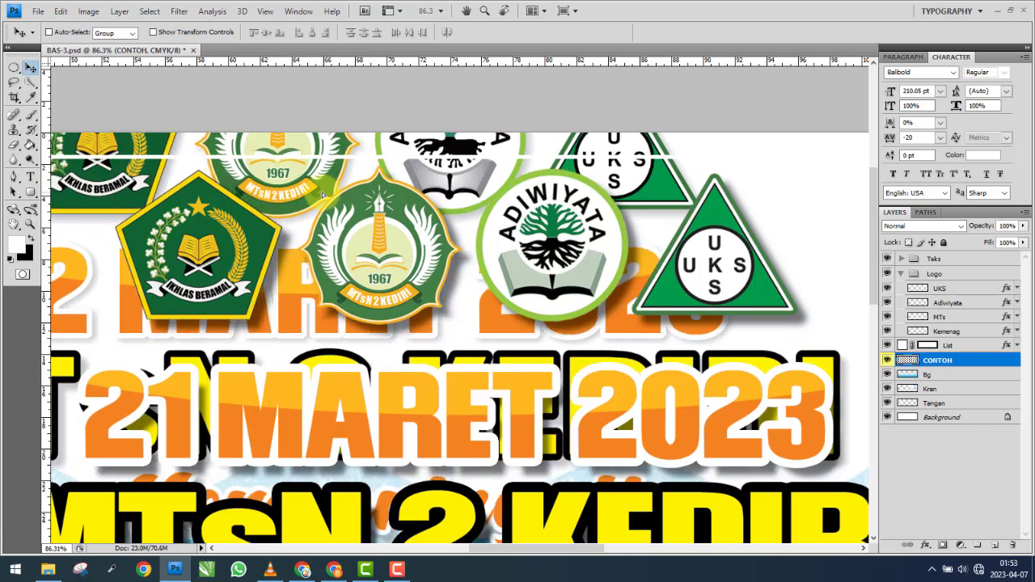
{"action": "left_click_drag", "start_coordinate": [326, 207], "coordinate": [306, 209]}
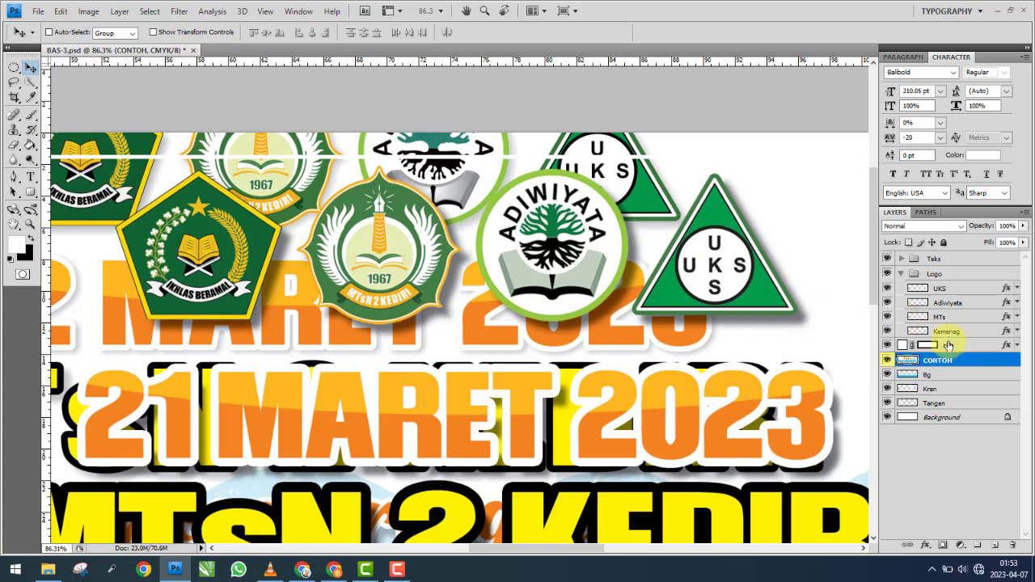
Soften the UKS logo's drop shadow by setting its opacity to 19% and size to 8 px.
{"action": "left_click", "coordinate": [968, 293]}
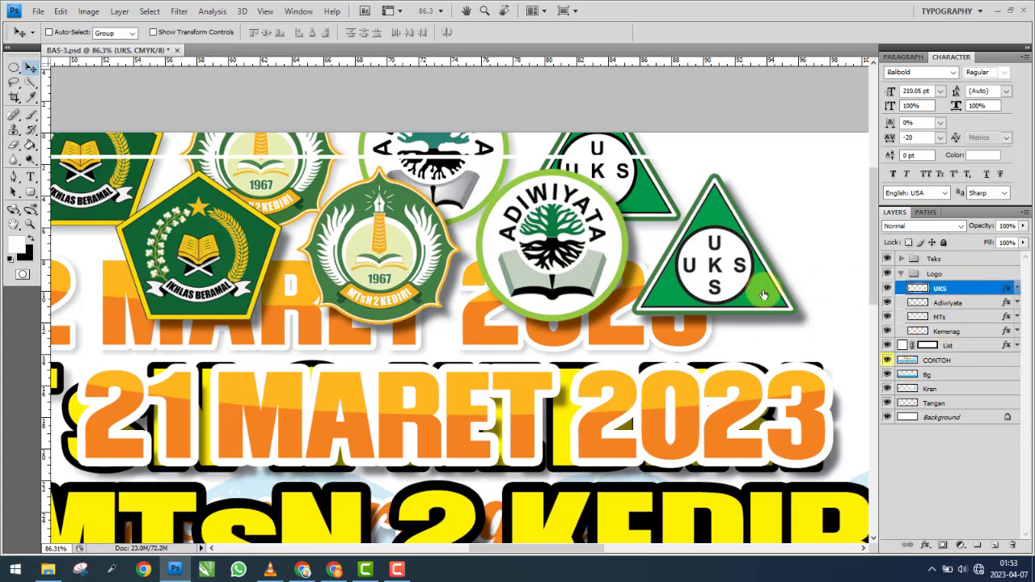
{"action": "double_click", "coordinate": [968, 292]}
{"action": "left_click_drag", "start_coordinate": [598, 197], "coordinate": [204, 223]}
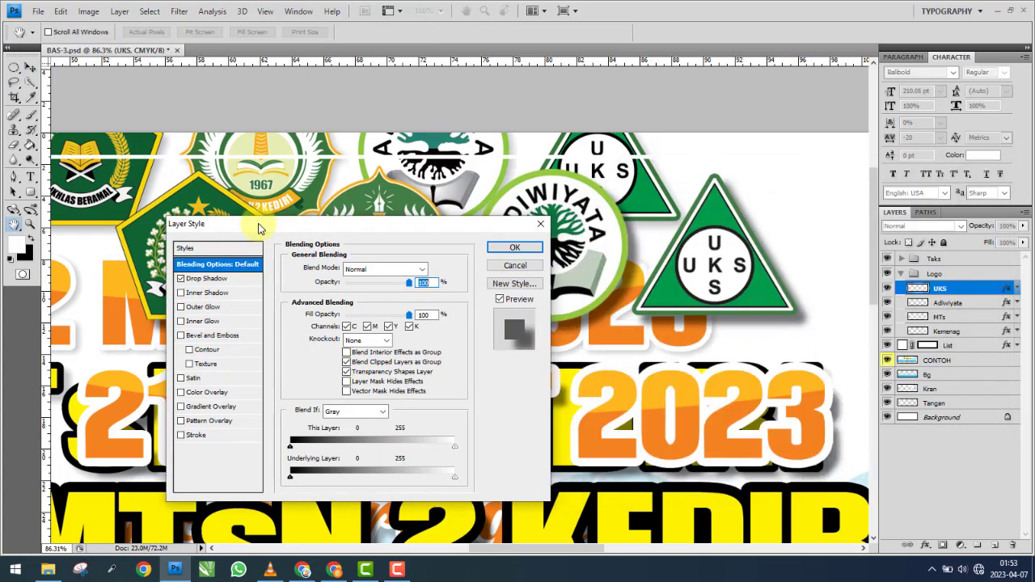
{"action": "left_click", "coordinate": [212, 279]}
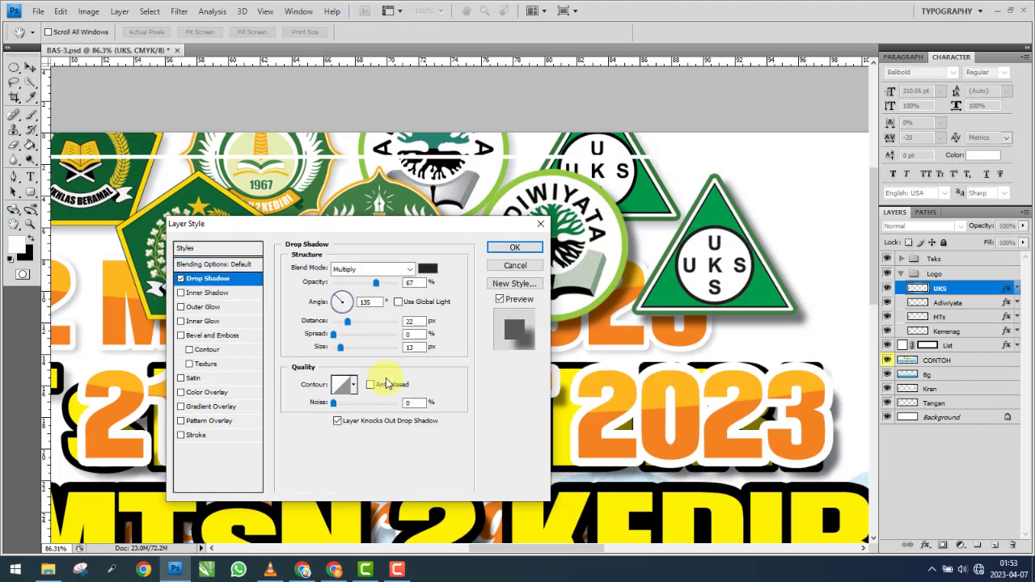
{"action": "left_click", "coordinate": [367, 283]}
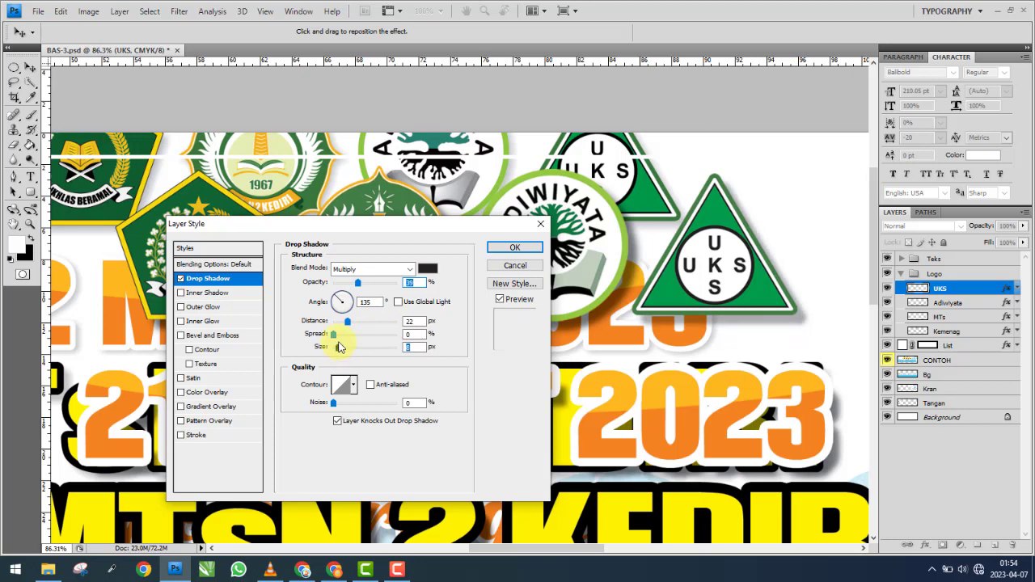
{"action": "left_click", "coordinate": [350, 283]}
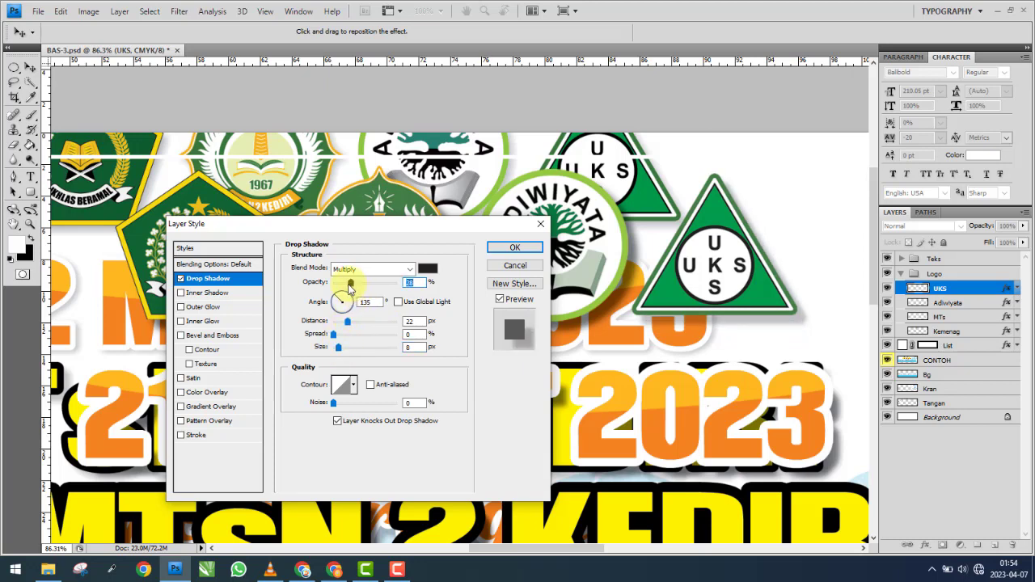
{"action": "left_click_drag", "start_coordinate": [348, 284], "coordinate": [343, 284]}
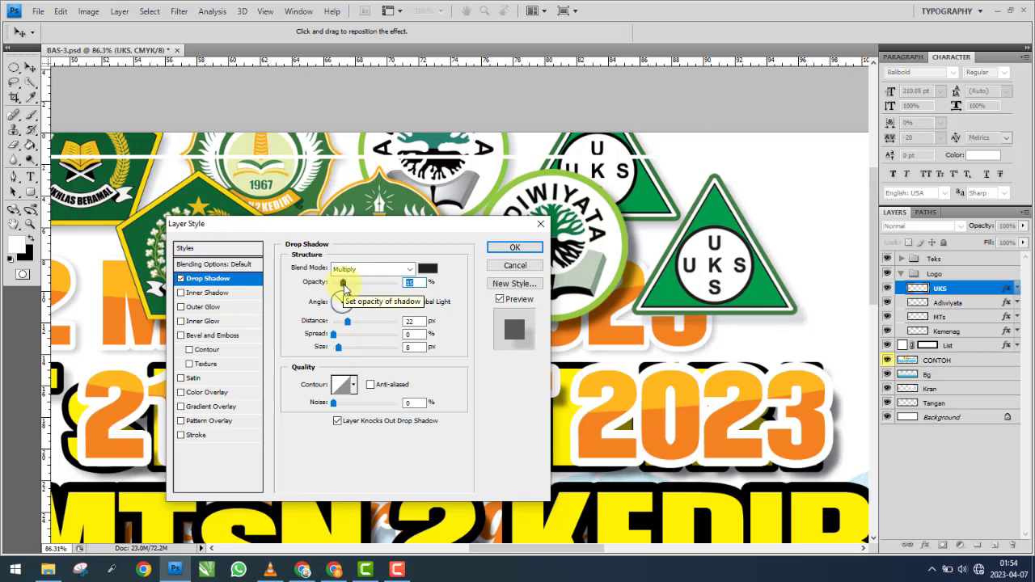
{"action": "left_click_drag", "start_coordinate": [346, 287], "coordinate": [343, 287]}
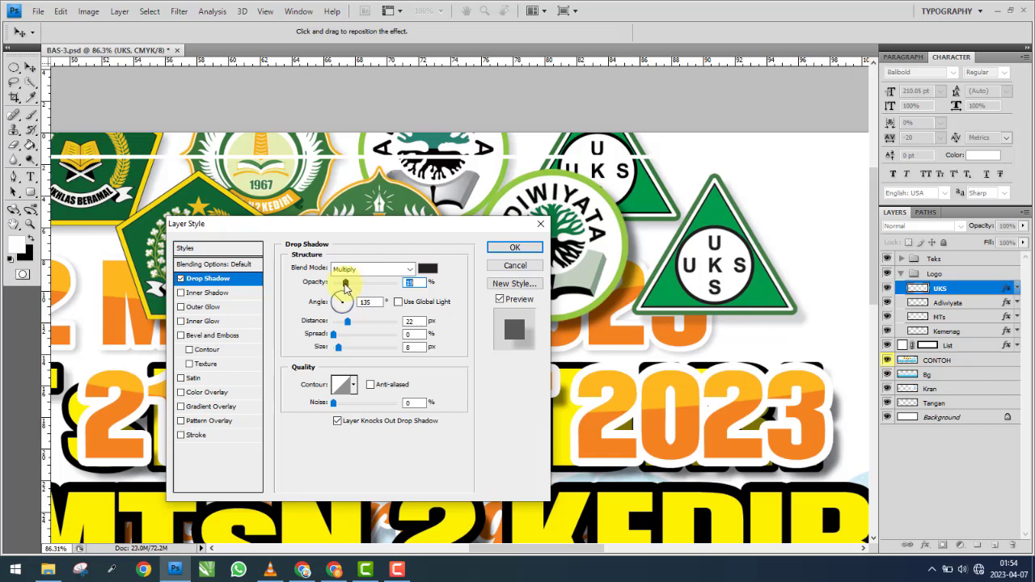
{"action": "left_click", "coordinate": [529, 246]}
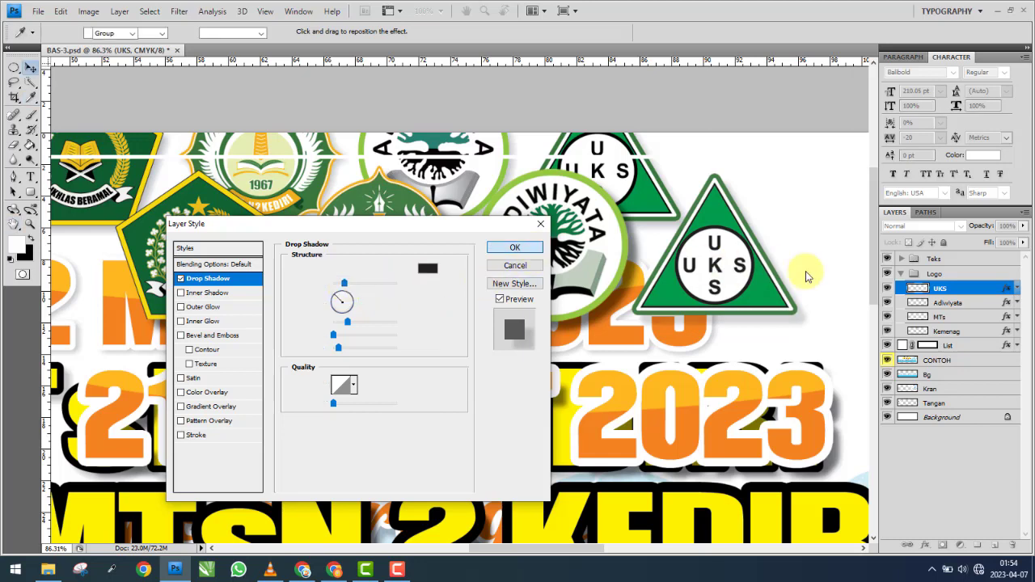
Copy the UKS layer's drop shadow to the Adiwiyata, MTs and Kemenag layers, and collapse the Logo group.
{"action": "left_click_drag", "start_coordinate": [1009, 291], "coordinate": [1008, 300]}
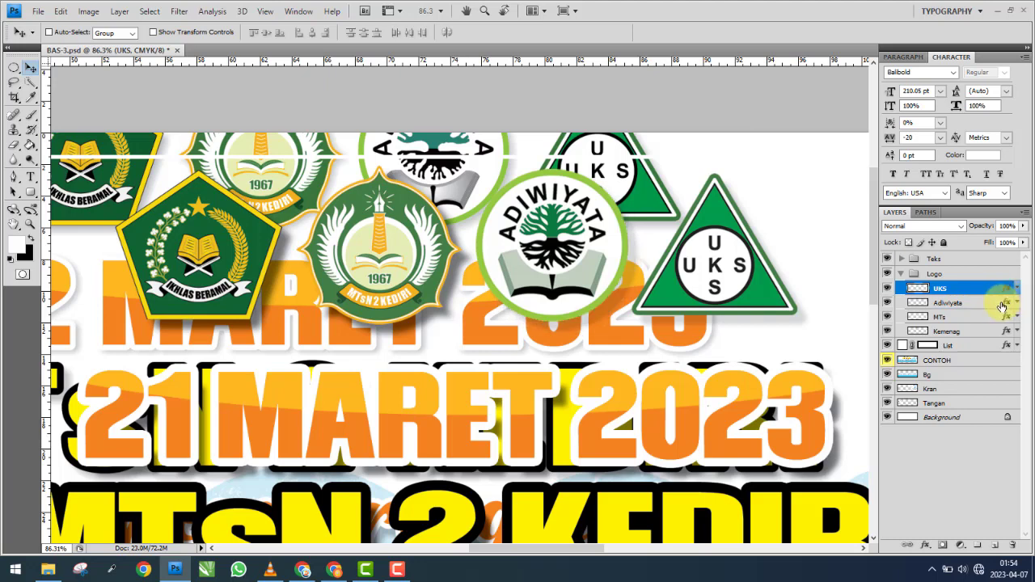
{"action": "left_click", "coordinate": [1007, 305]}
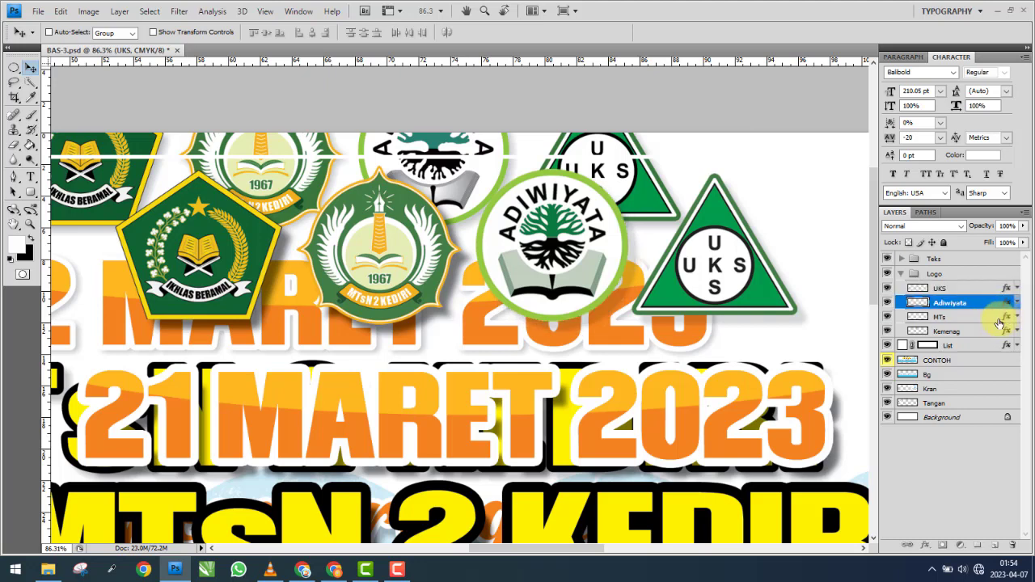
{"action": "left_click", "coordinate": [1003, 320]}
{"action": "left_click_drag", "start_coordinate": [1005, 334], "coordinate": [1001, 334]}
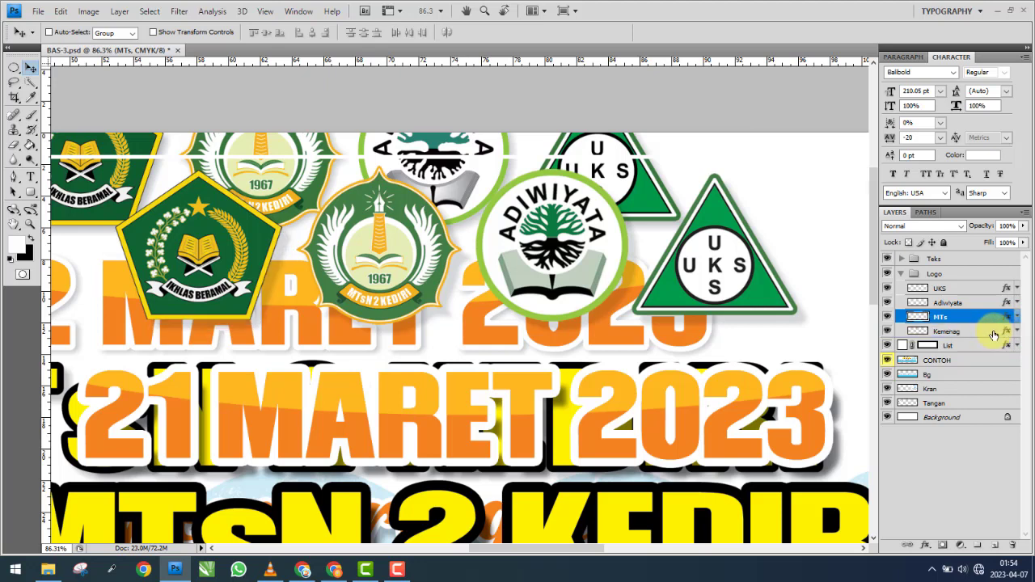
{"action": "left_click", "coordinate": [902, 275]}
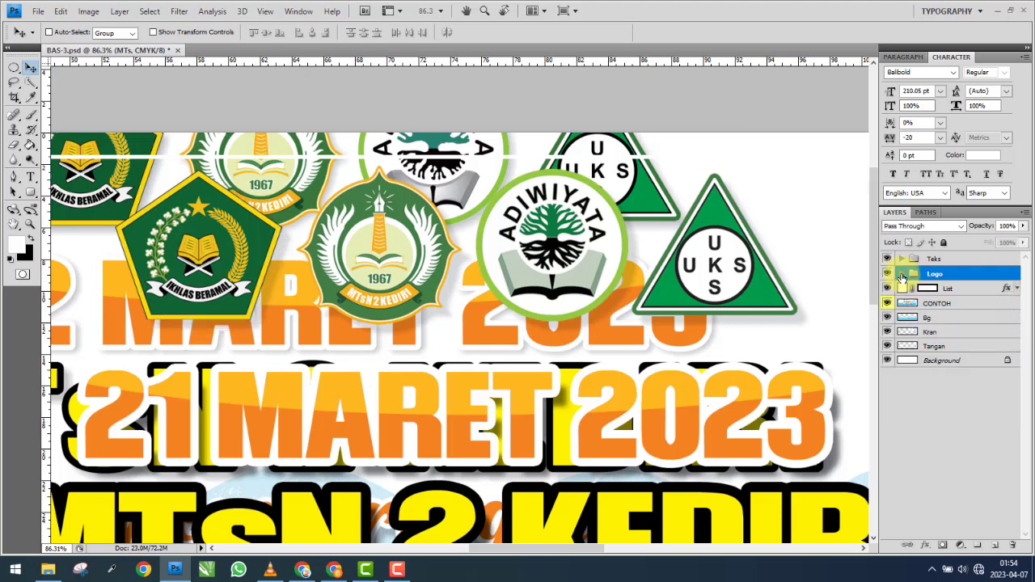
Centre the CONTOH layer horizontally and vertically on the Background, leaving only CONTOH selected.
{"action": "left_click", "coordinate": [941, 303]}
{"action": "left_click", "coordinate": [981, 364], "text": "ctrl"}
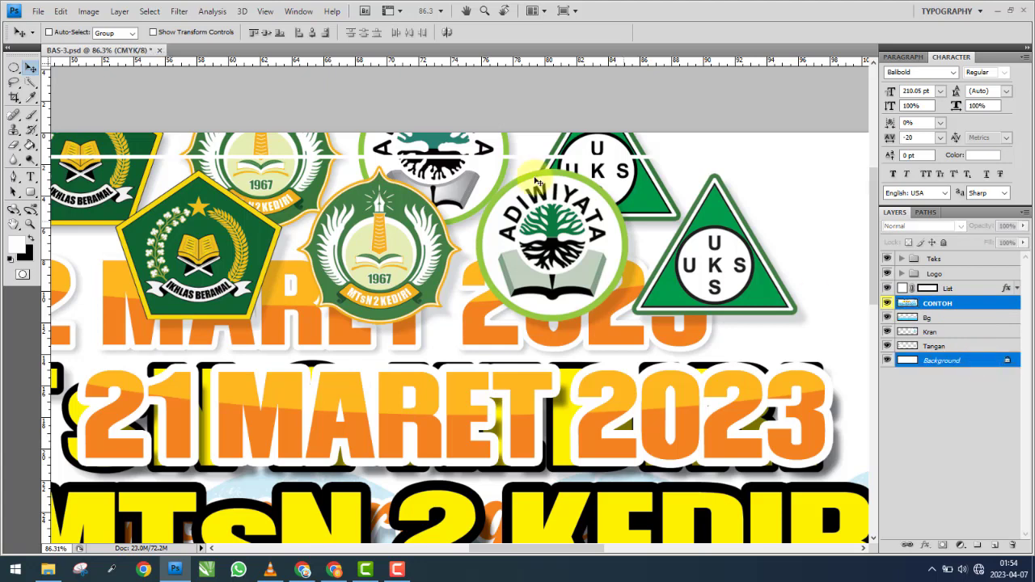
{"action": "left_click", "coordinate": [312, 35]}
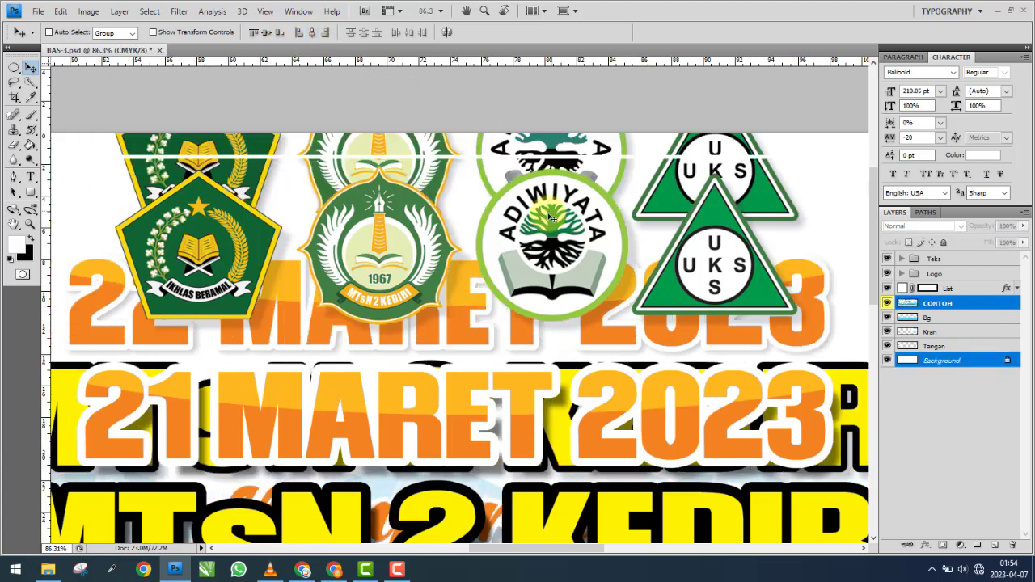
{"action": "scroll", "coordinate": [347, 85], "scroll_direction": "down", "scroll_amount": 3}
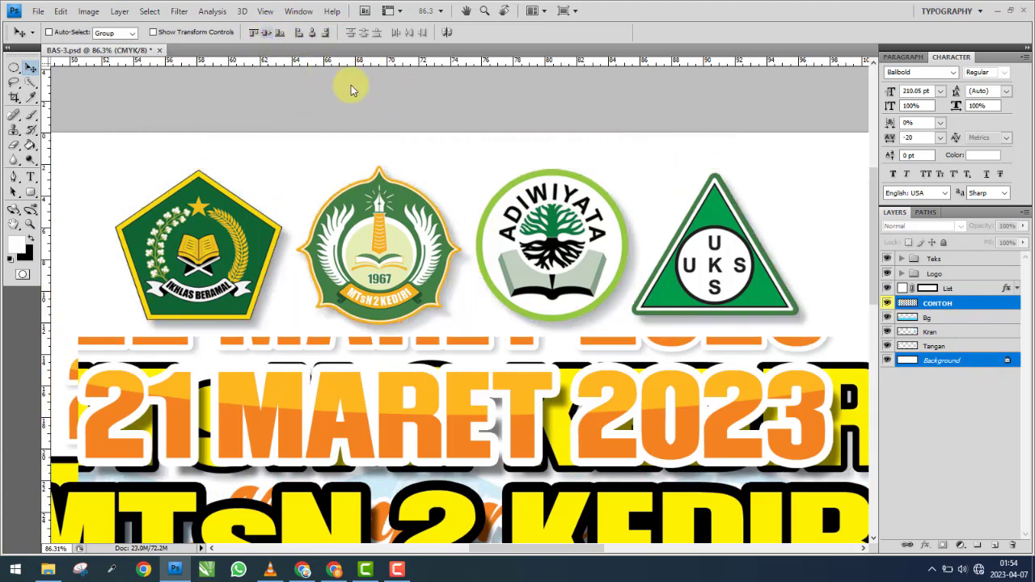
{"action": "scroll", "coordinate": [654, 297], "scroll_direction": "down", "scroll_amount": 1}
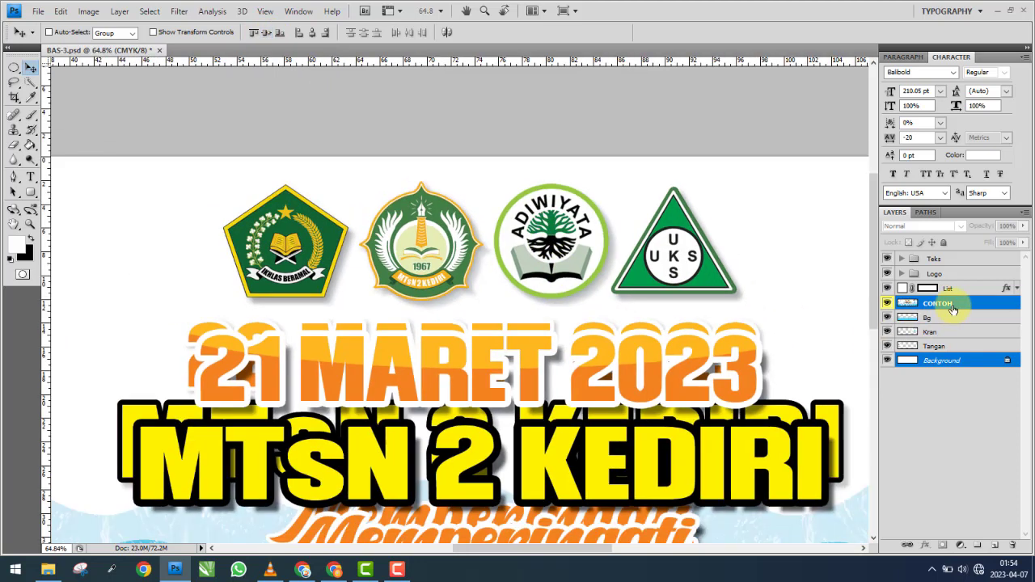
{"action": "left_click", "coordinate": [952, 306]}
{"action": "scroll", "coordinate": [519, 400], "scroll_direction": "up", "scroll_amount": 1}
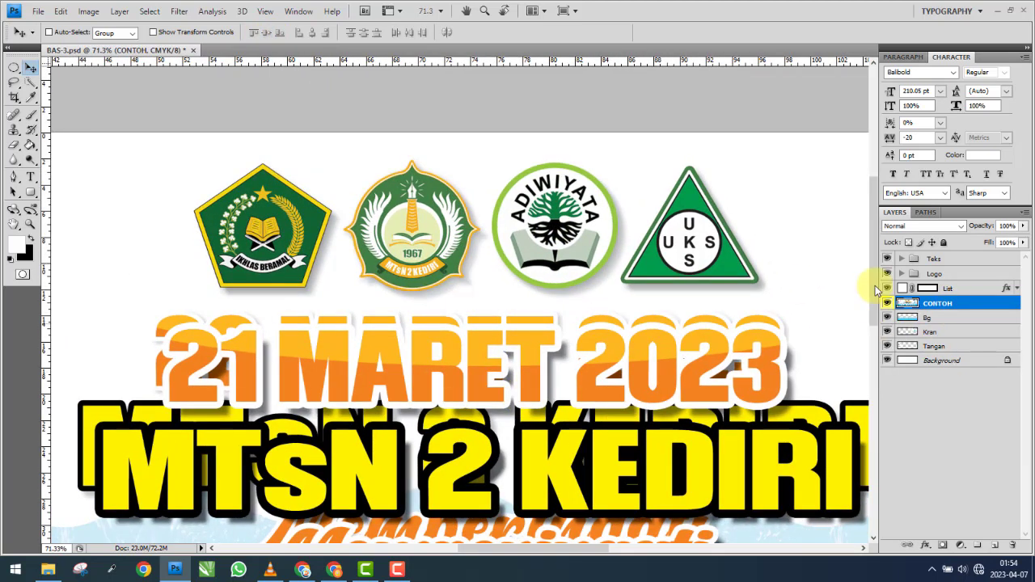
Expand the Teks group, select Layer 1 and the 21 MARET 2023 text together, and show their transform controls.
{"action": "left_click", "coordinate": [902, 259]}
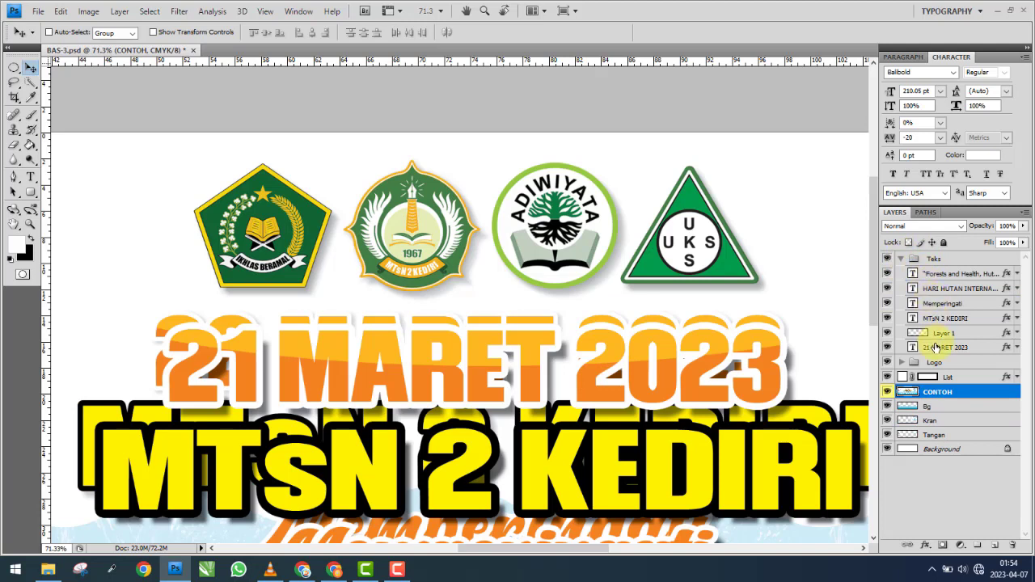
{"action": "left_click", "coordinate": [935, 348]}
{"action": "left_click", "coordinate": [941, 333], "text": "shift"}
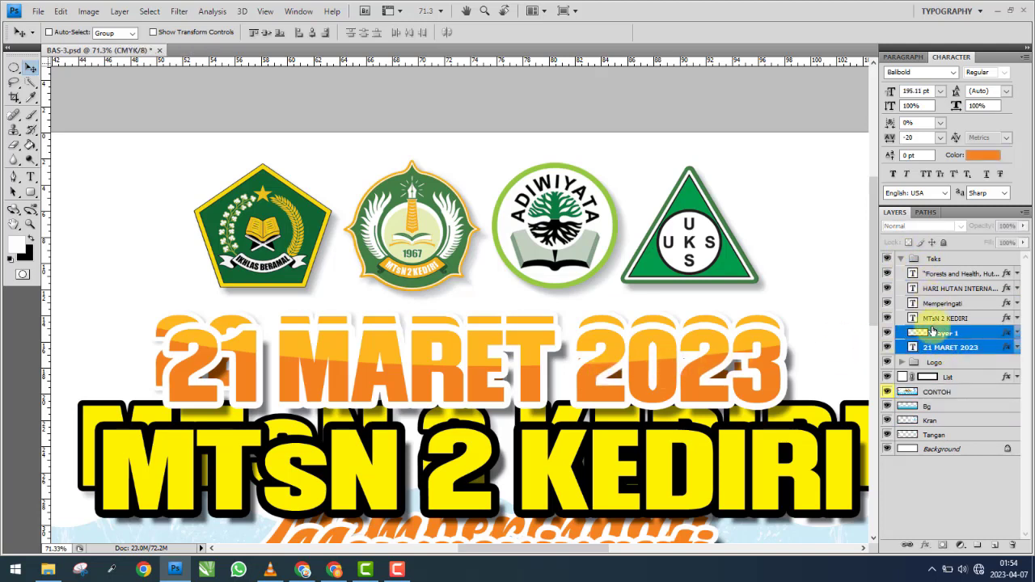
{"action": "left_click", "coordinate": [943, 260]}
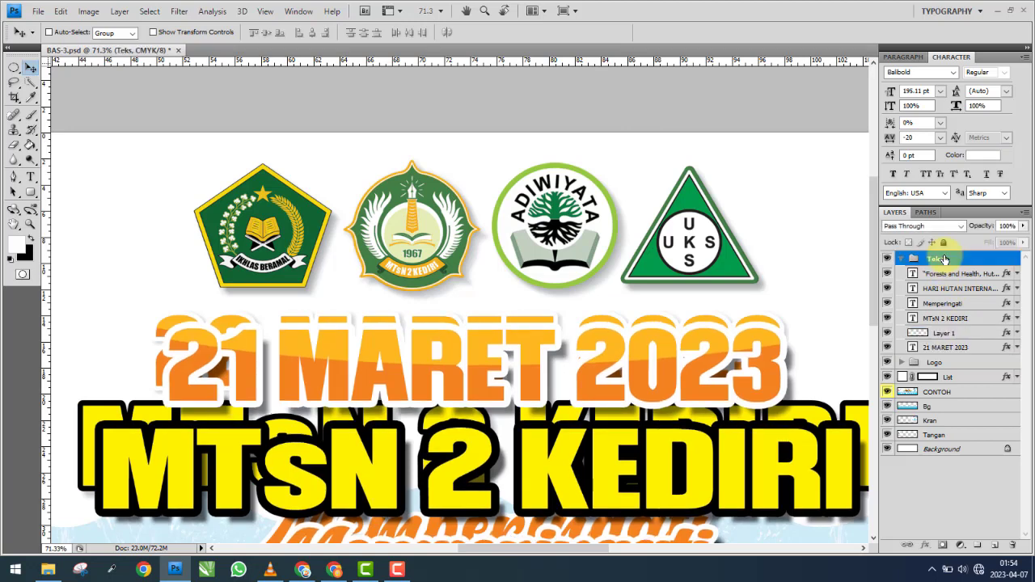
{"action": "left_click", "coordinate": [949, 335]}
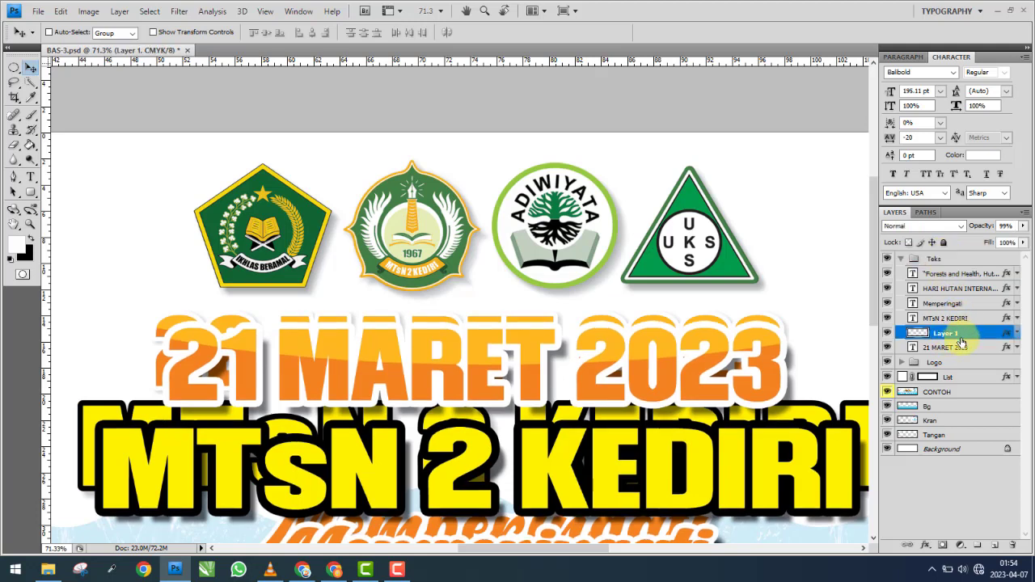
{"action": "left_click", "coordinate": [960, 346], "text": "shift"}
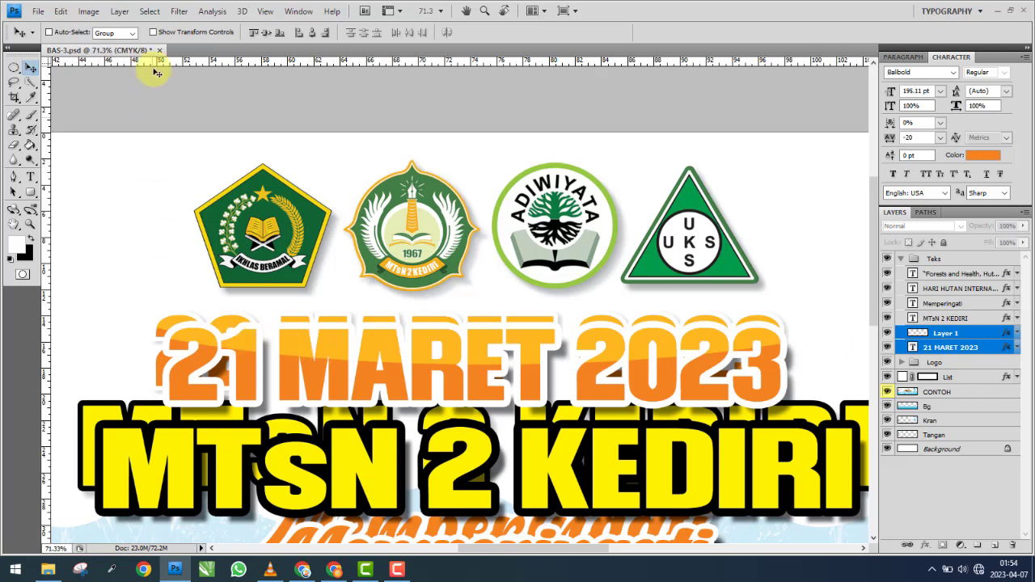
{"action": "left_click", "coordinate": [171, 33]}
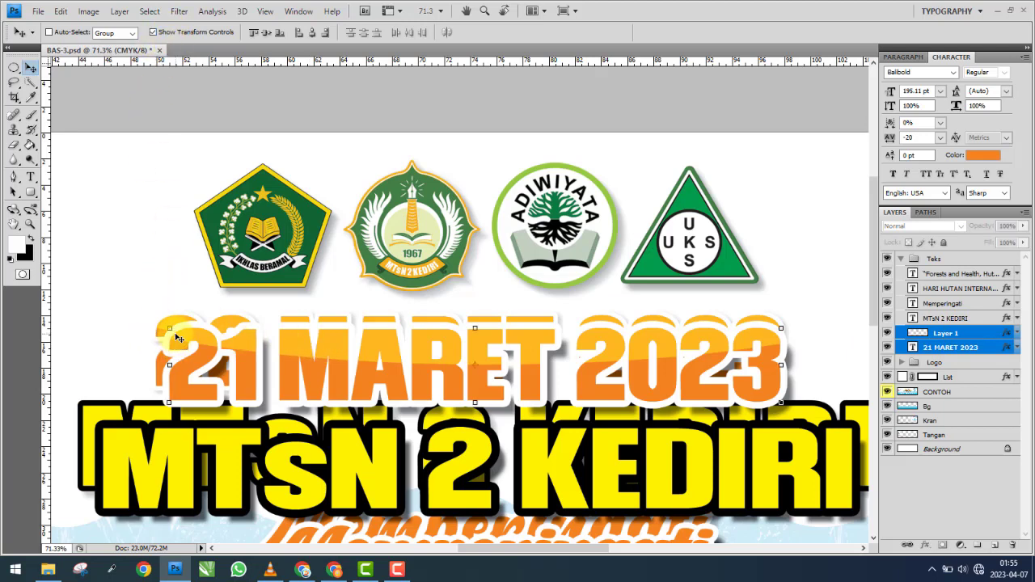
Soften the 21 MARET 2023 text's drop shadow by lowering its opacity and setting distance to 24 px and size to 10 px.
{"action": "left_click", "coordinate": [978, 350]}
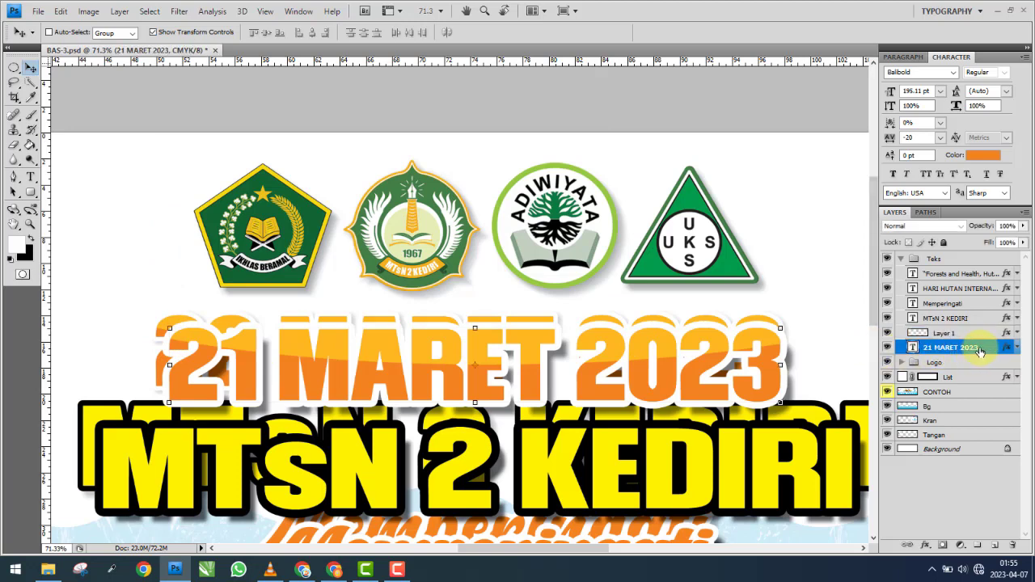
{"action": "double_click", "coordinate": [904, 347]}
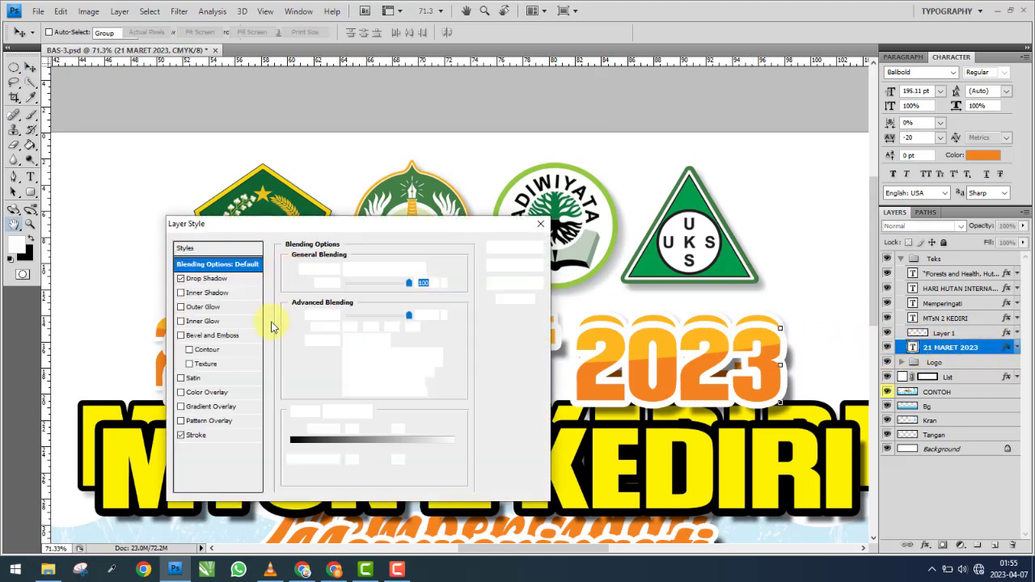
{"action": "left_click", "coordinate": [196, 436]}
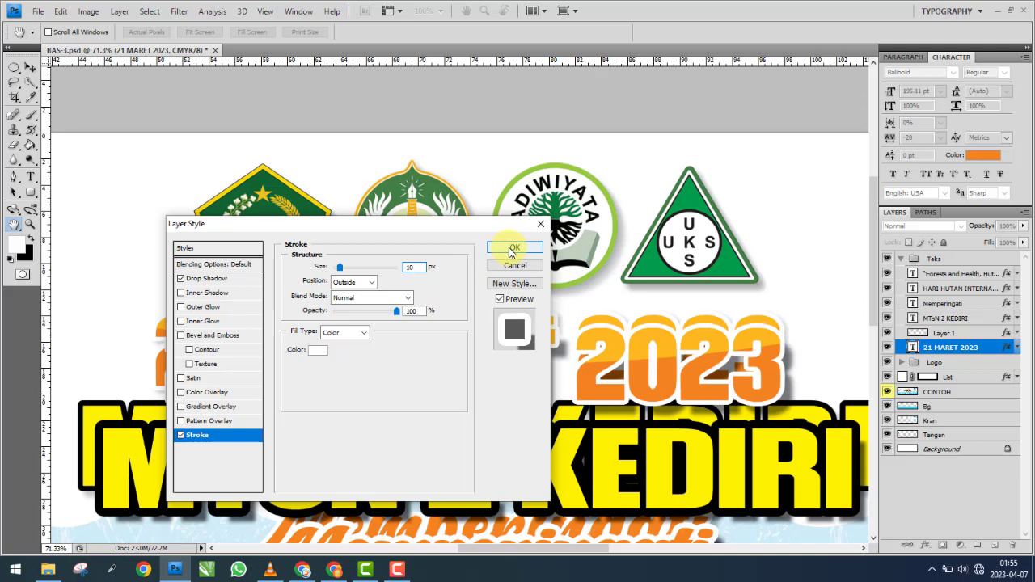
{"action": "left_click", "coordinate": [214, 279]}
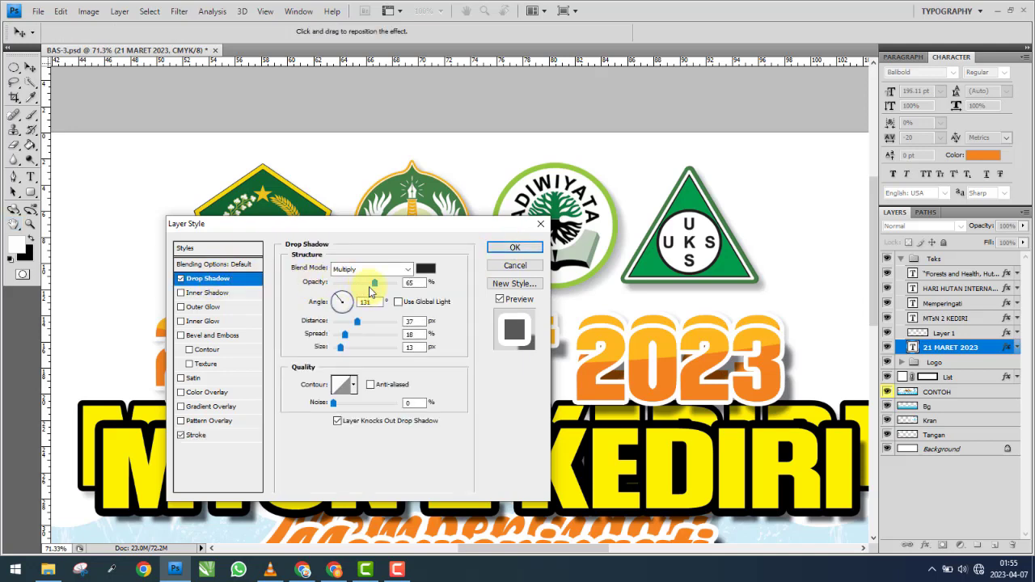
{"action": "left_click_drag", "start_coordinate": [361, 289], "coordinate": [351, 291]}
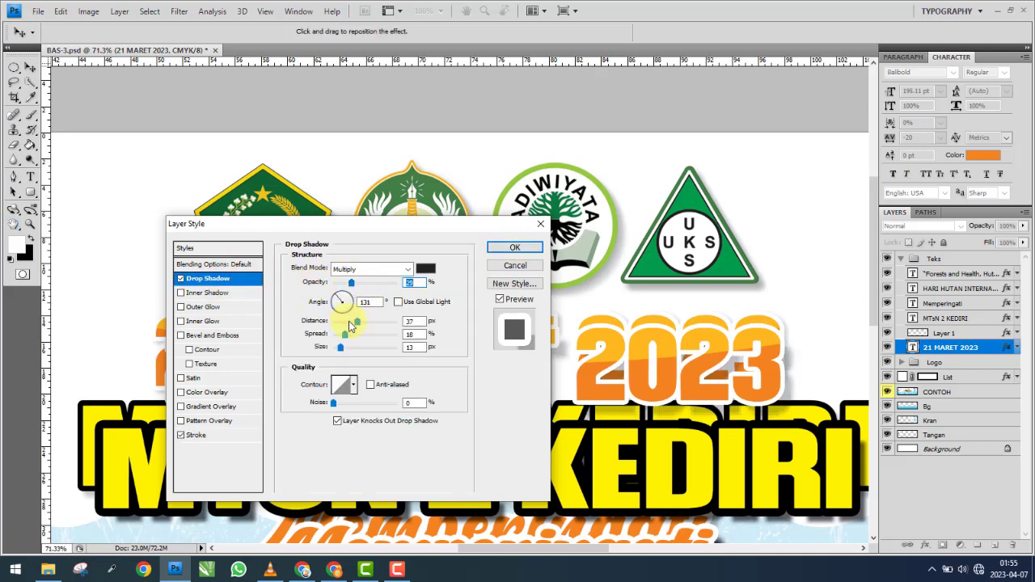
{"action": "left_click", "coordinate": [349, 322]}
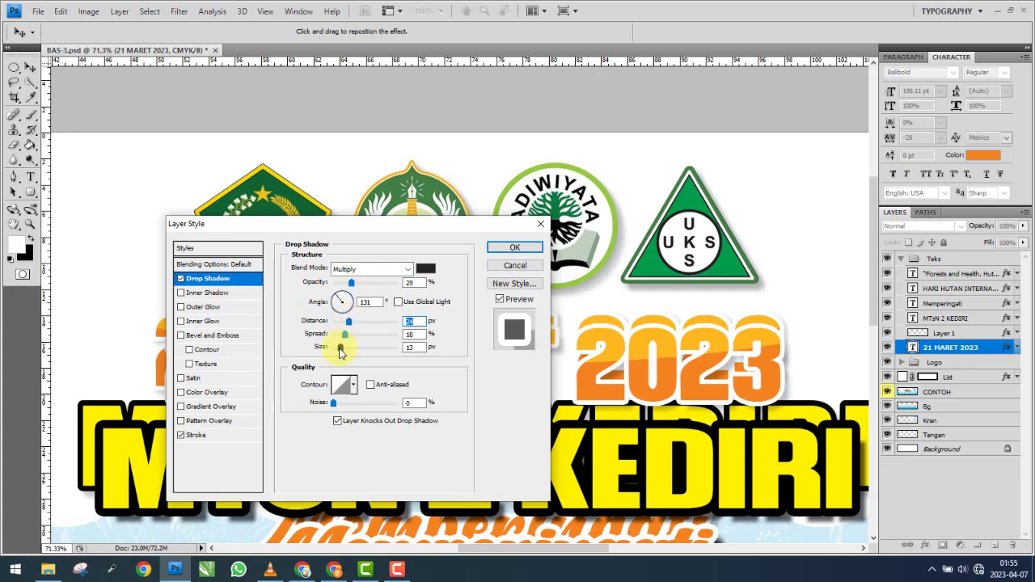
{"action": "left_click", "coordinate": [419, 350]}
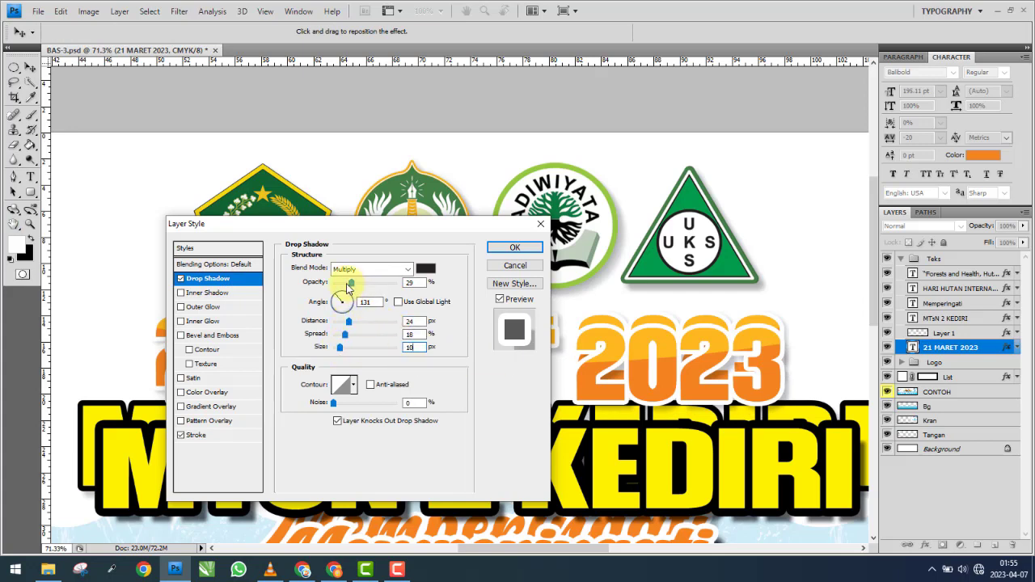
{"action": "left_click_drag", "start_coordinate": [349, 287], "coordinate": [347, 288]}
{"action": "left_click", "coordinate": [514, 251]}
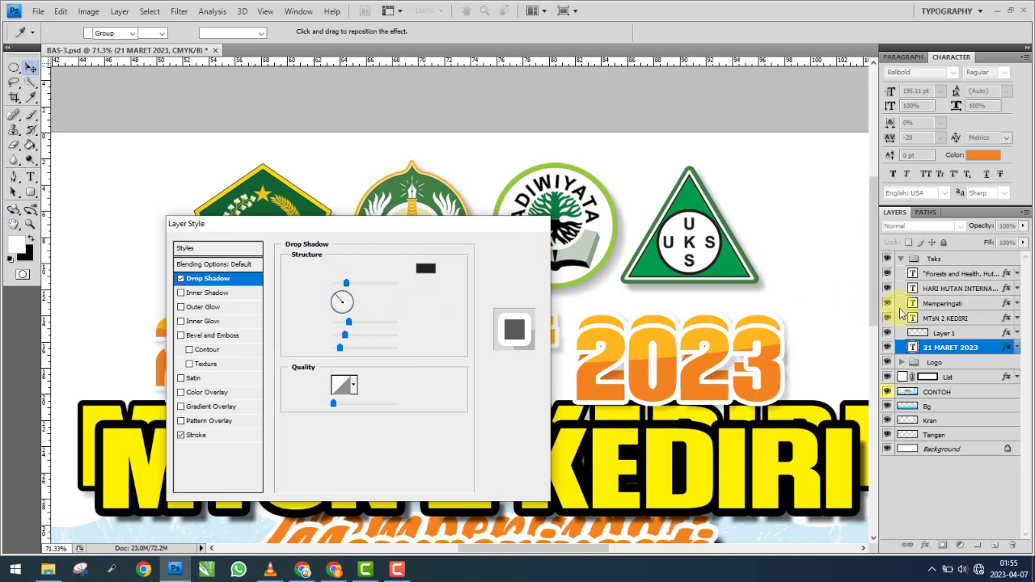
Move the 21 MARET 2023 text up over the logos and set its drop shadow to 12% opacity and 18 px distance.
{"action": "left_click_drag", "start_coordinate": [766, 285], "coordinate": [759, 247]}
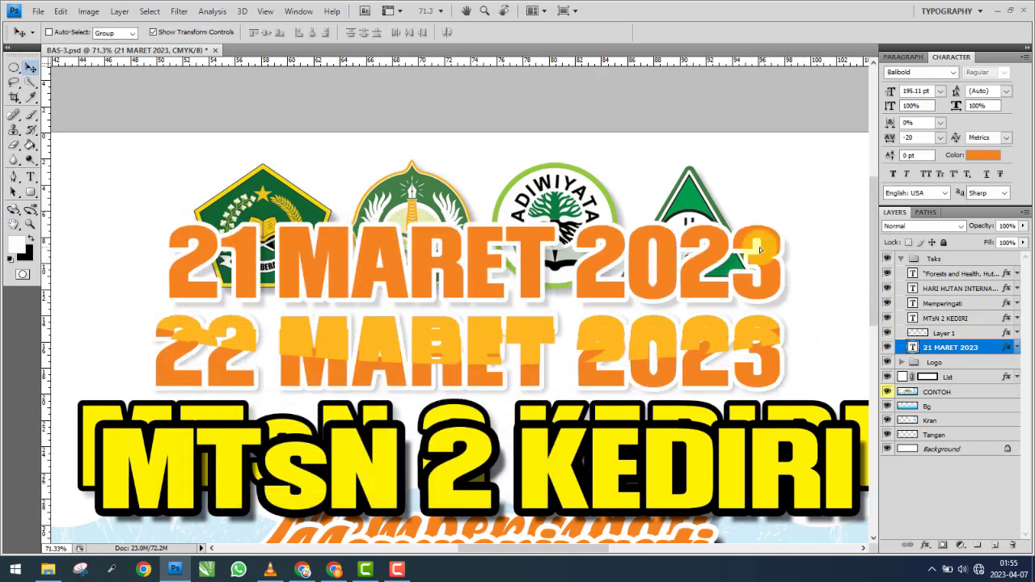
{"action": "double_click", "coordinate": [1002, 347]}
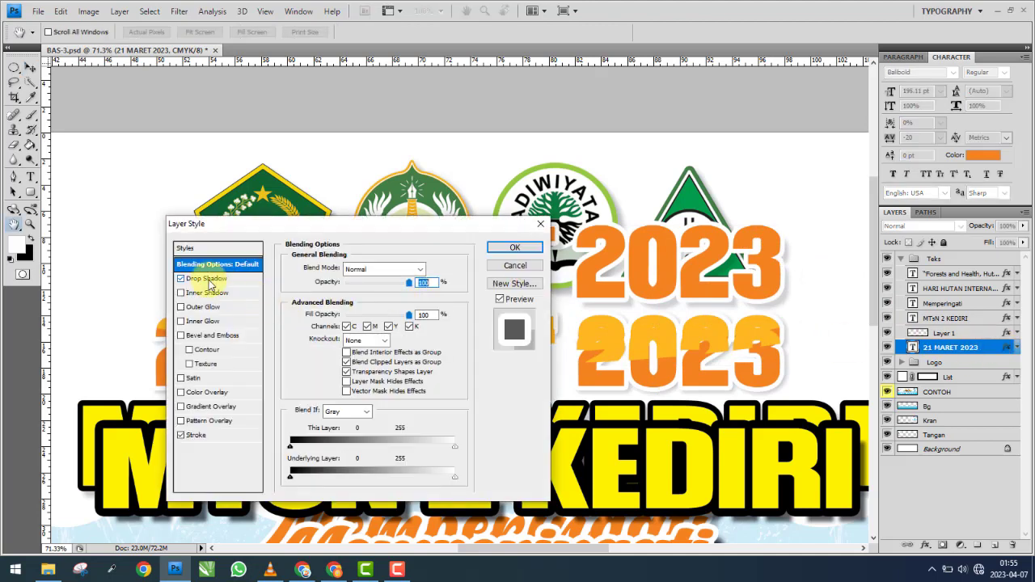
{"action": "left_click", "coordinate": [210, 278]}
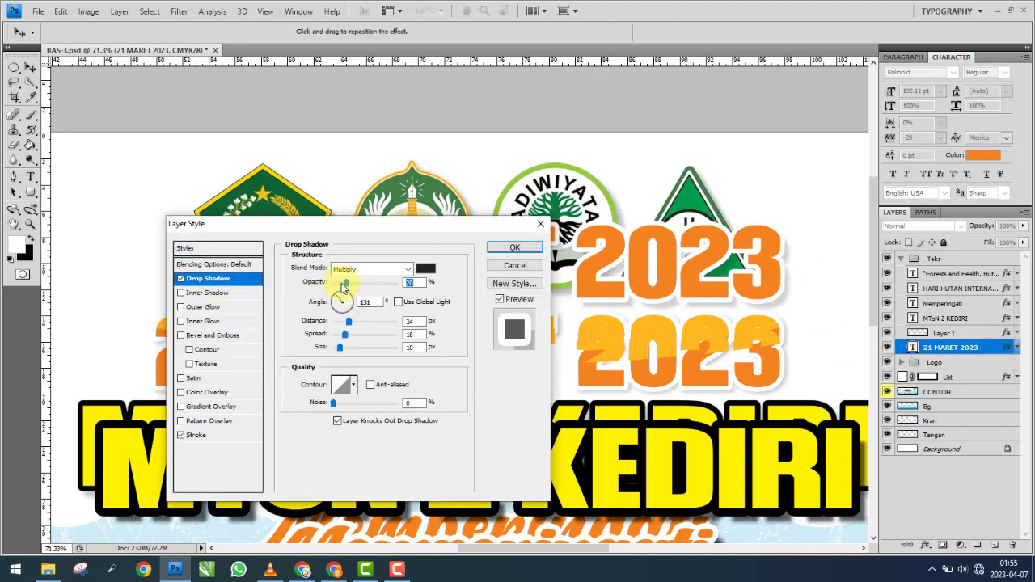
{"action": "left_click_drag", "start_coordinate": [344, 287], "coordinate": [340, 283]}
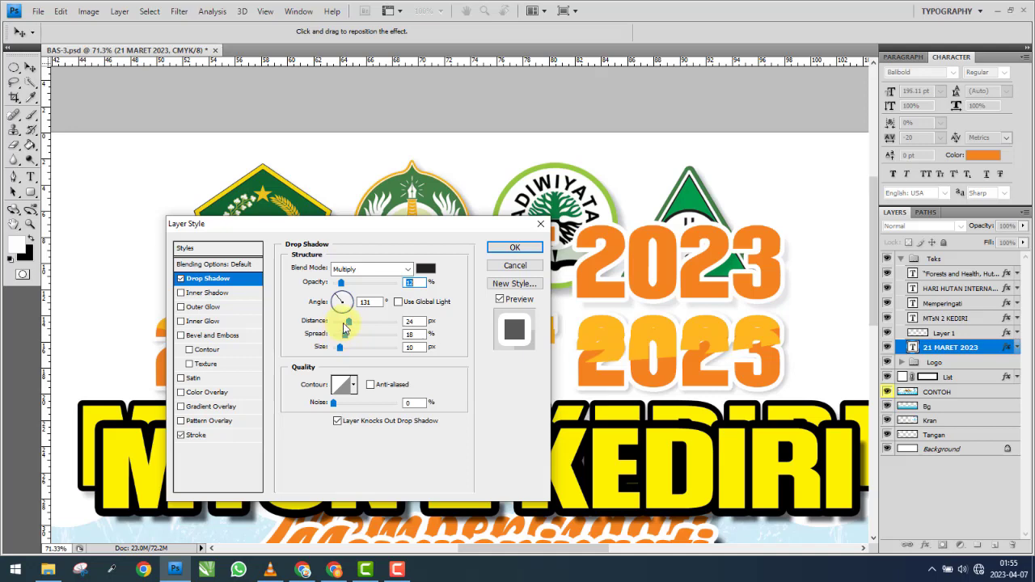
{"action": "left_click_drag", "start_coordinate": [345, 326], "coordinate": [344, 327]}
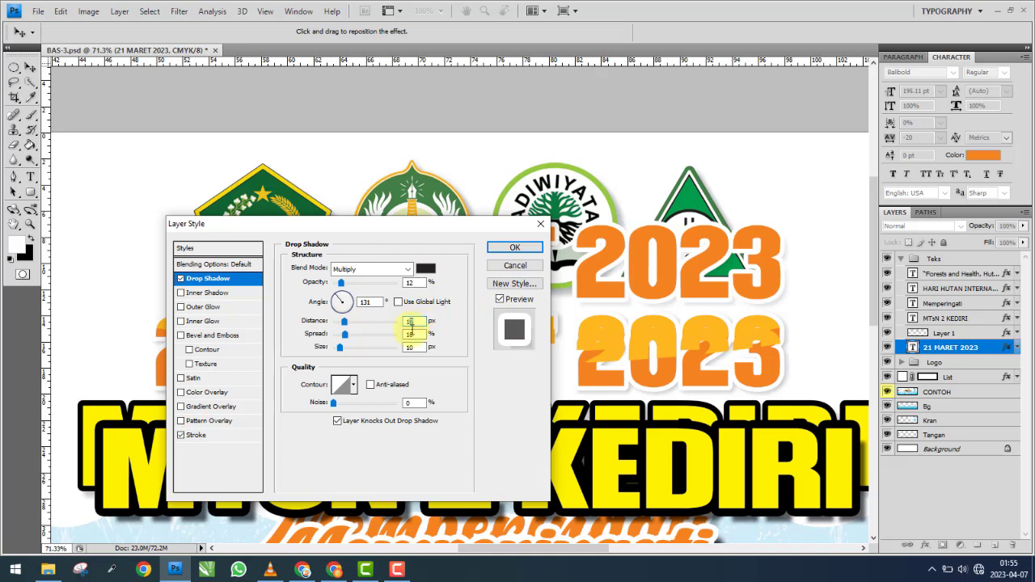
{"action": "type", "text": "18"}
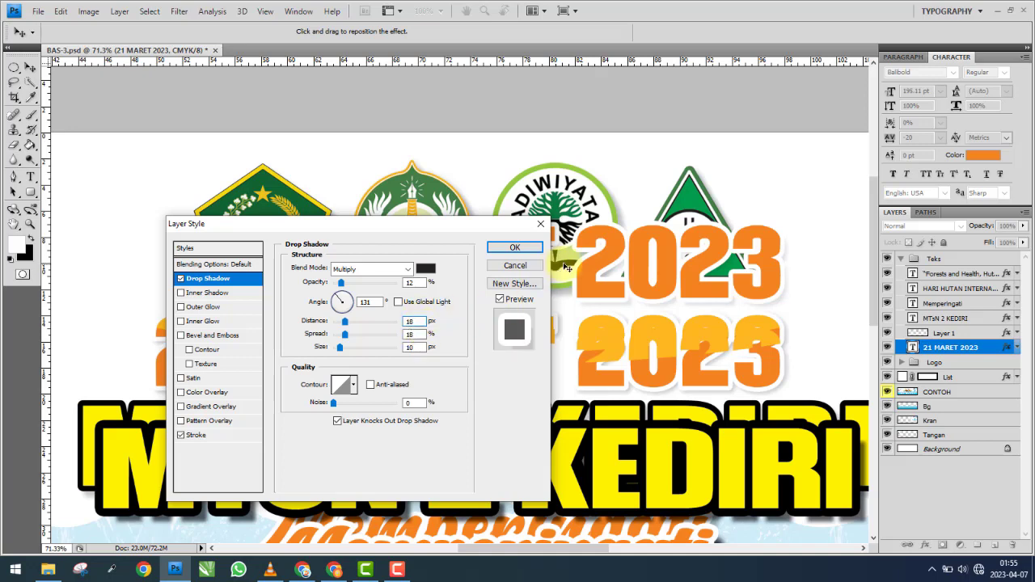
{"action": "left_click", "coordinate": [515, 247]}
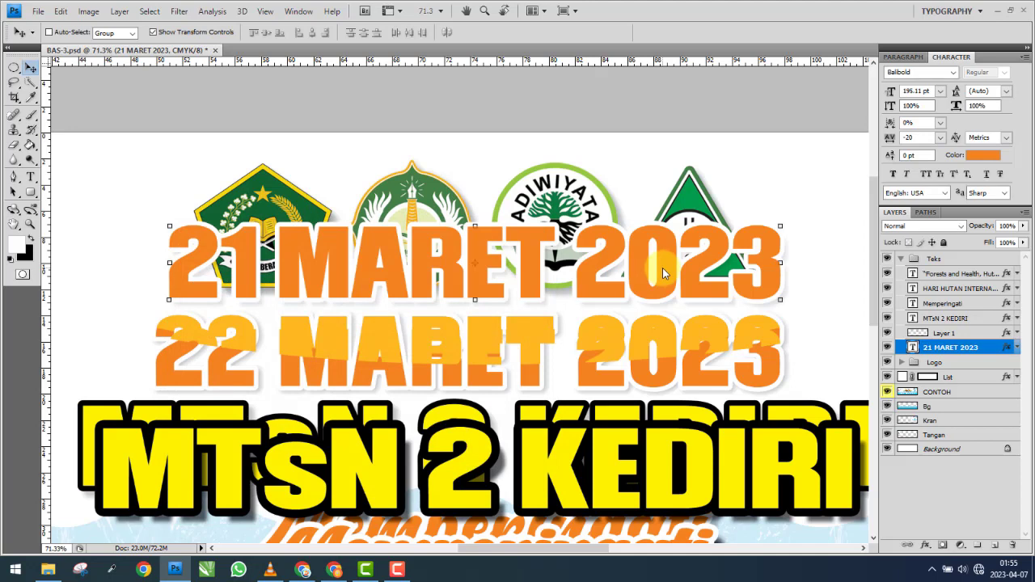
Move the 21 MARET 2023 text back down onto the reference date line.
{"action": "left_click_drag", "start_coordinate": [662, 268], "coordinate": [651, 349]}
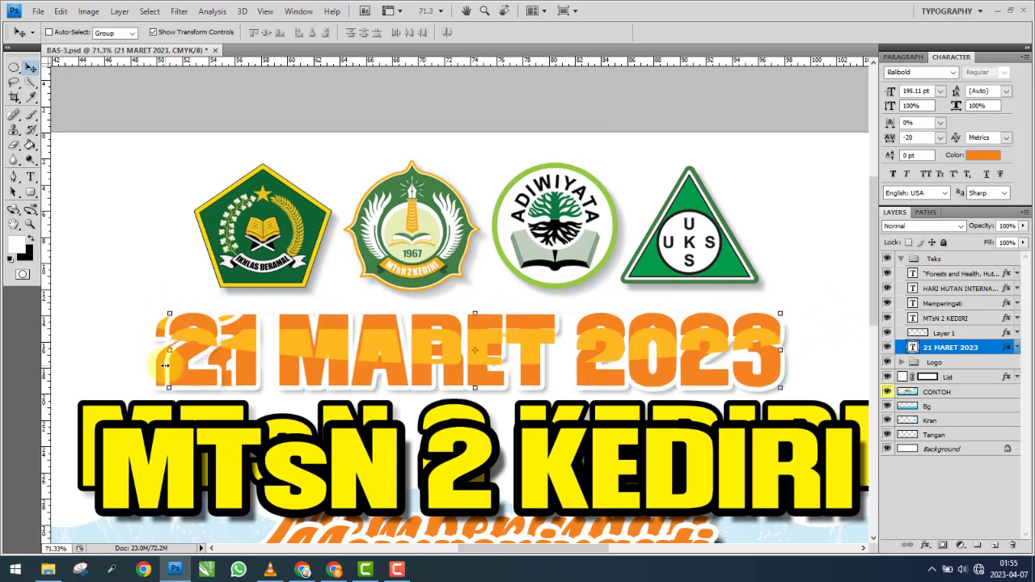
{"action": "left_click", "coordinate": [168, 353]}
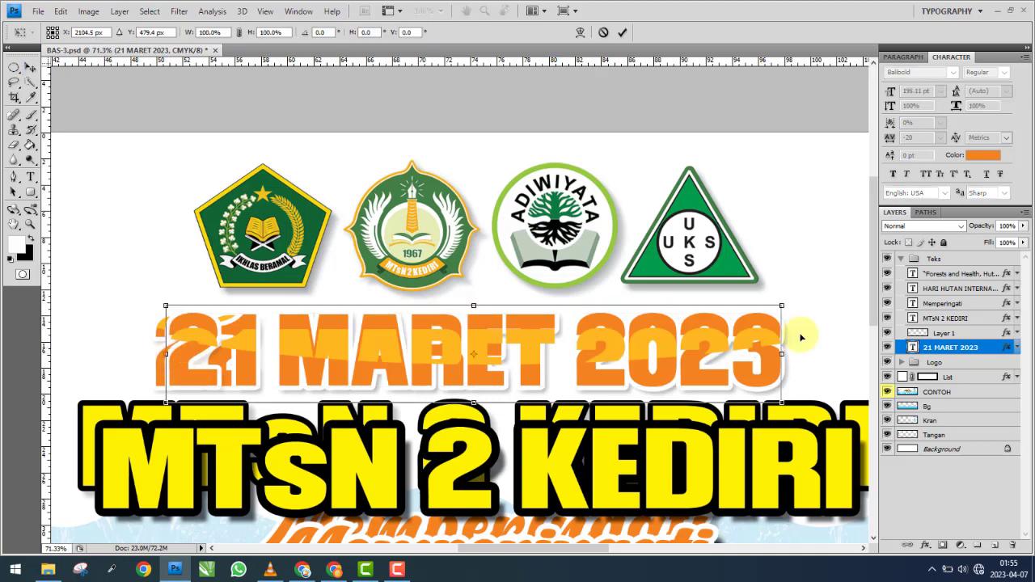
{"action": "key", "text": "Return"}
Stretch Layer 1 and the 21 MARET 2023 text together to 102.2% width, extending them left to the reference date's edge.
{"action": "left_click", "coordinate": [964, 337], "text": "shift"}
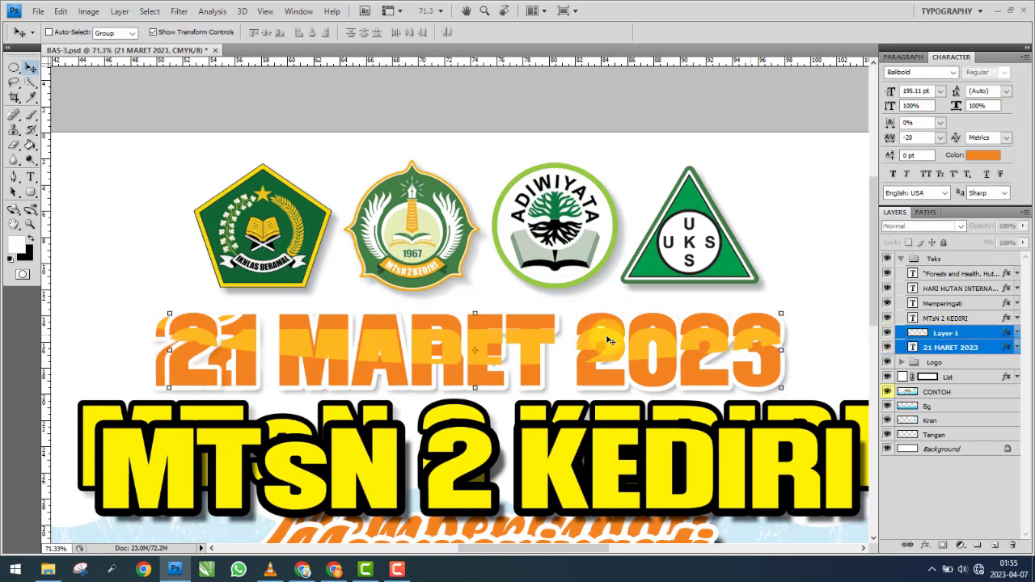
{"action": "left_click", "coordinate": [170, 353]}
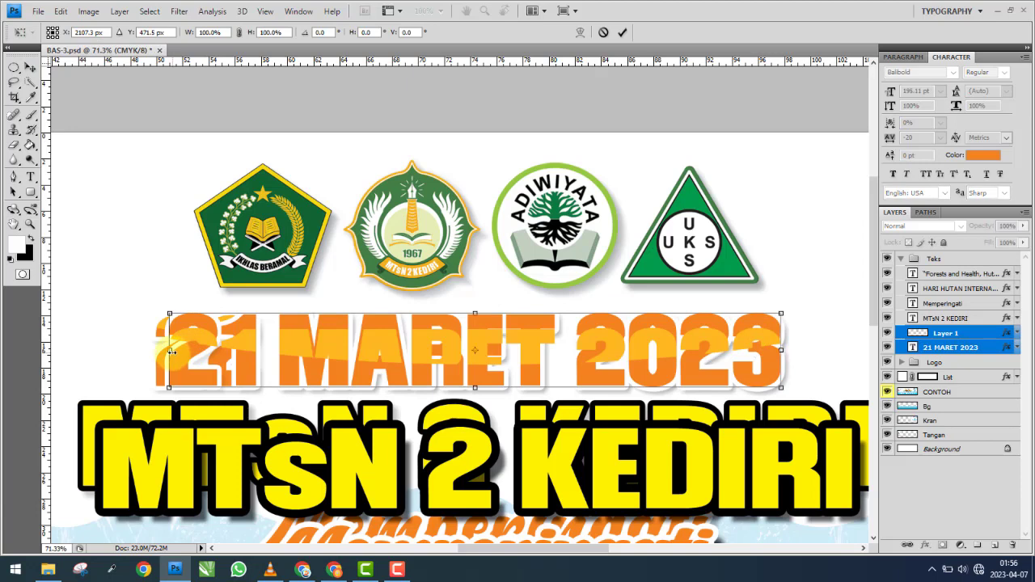
{"action": "left_click_drag", "start_coordinate": [168, 354], "coordinate": [158, 356]}
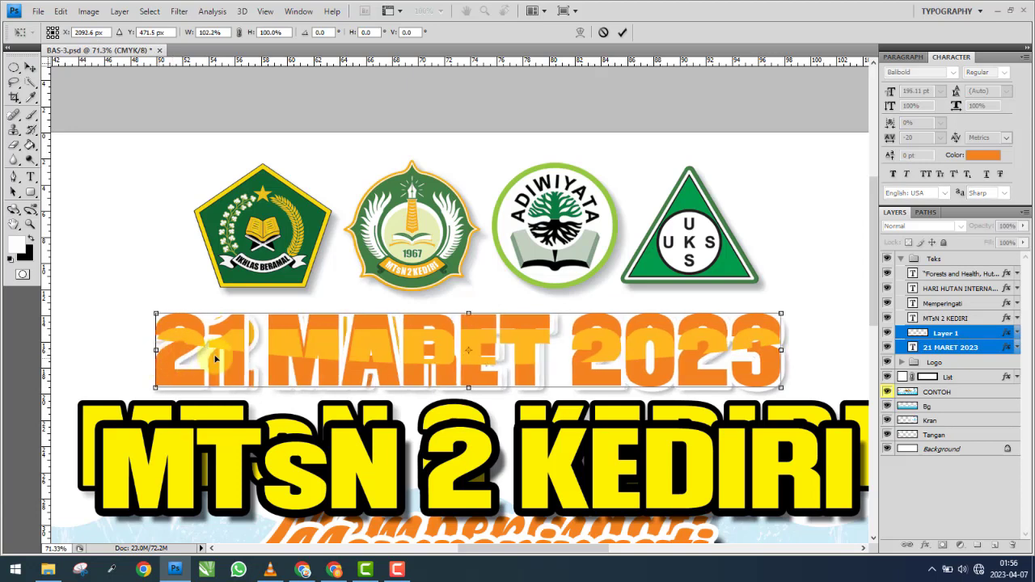
{"action": "key", "text": "Return"}
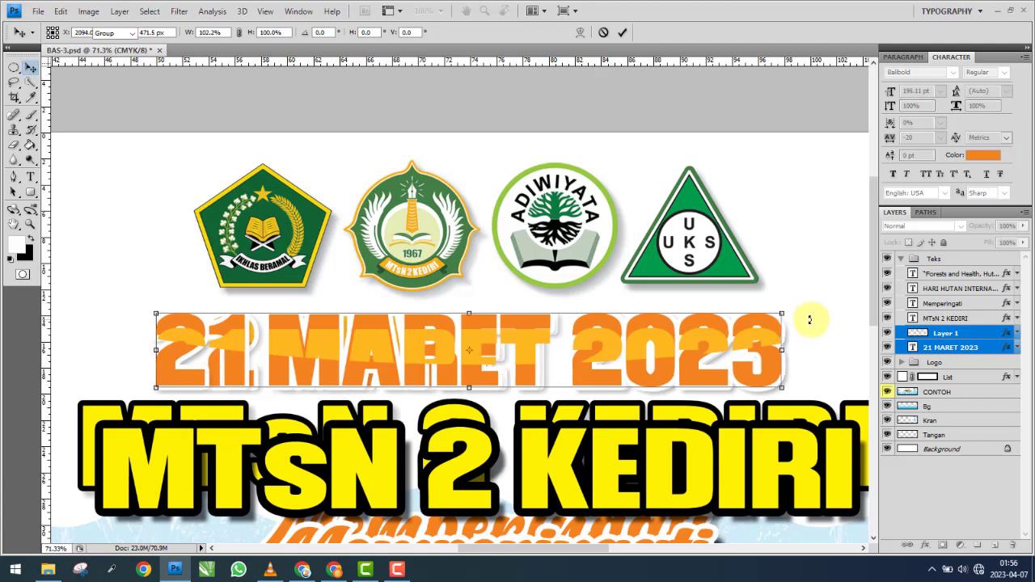
Align the top edges of Layer 1 and the 21 MARET 2023 text.
{"action": "left_click", "coordinate": [954, 334]}
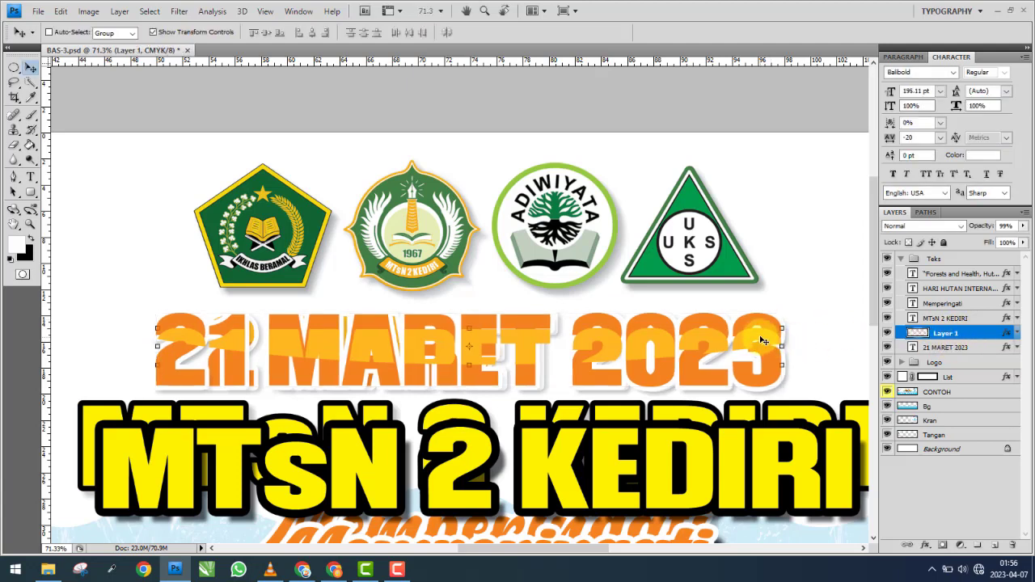
{"action": "left_click", "coordinate": [944, 347], "text": "shift"}
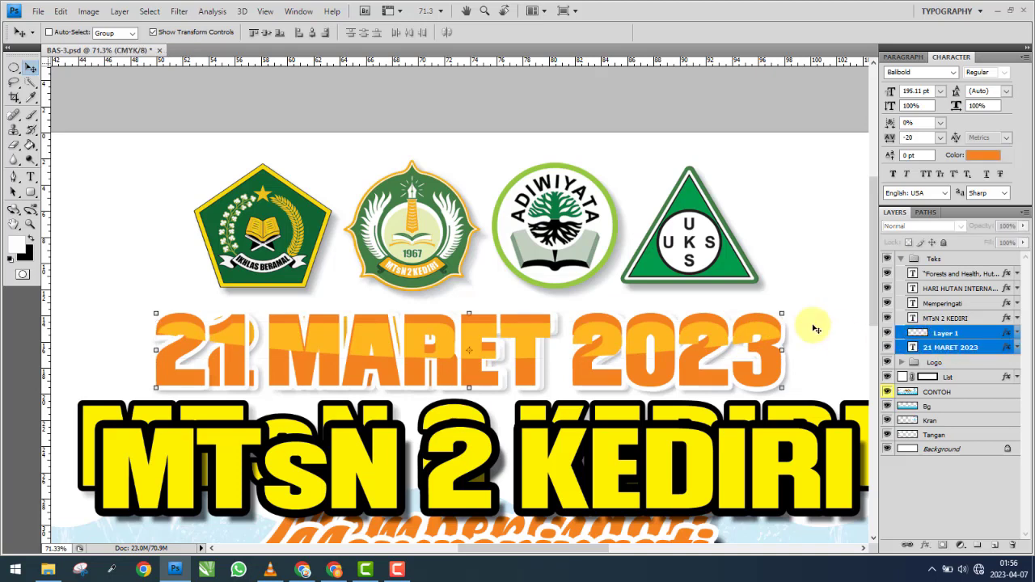
{"action": "left_click", "coordinate": [256, 34]}
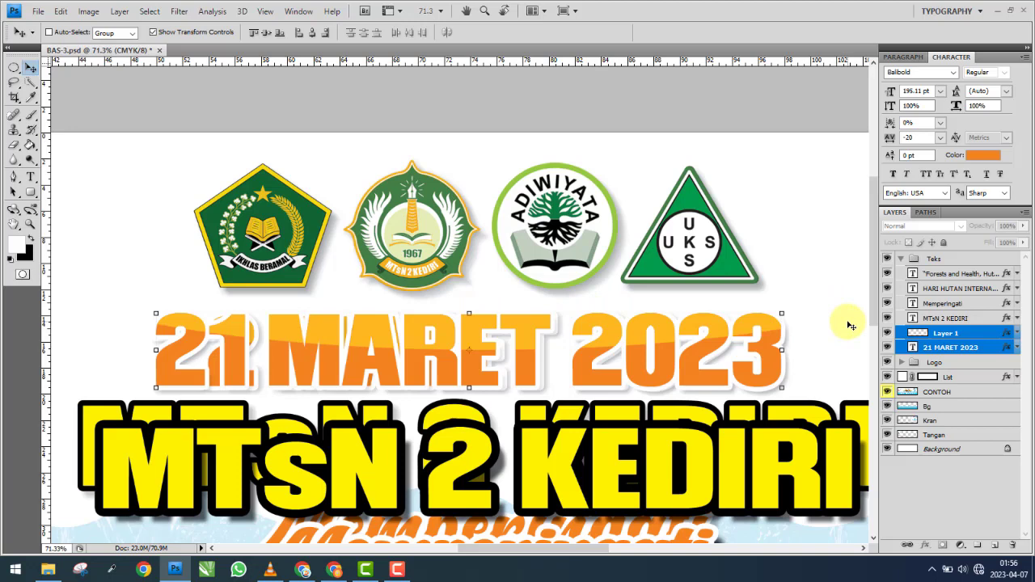
Hide Layer 1 and change the date text to 22 MARET 2023.
{"action": "left_click", "coordinate": [955, 338]}
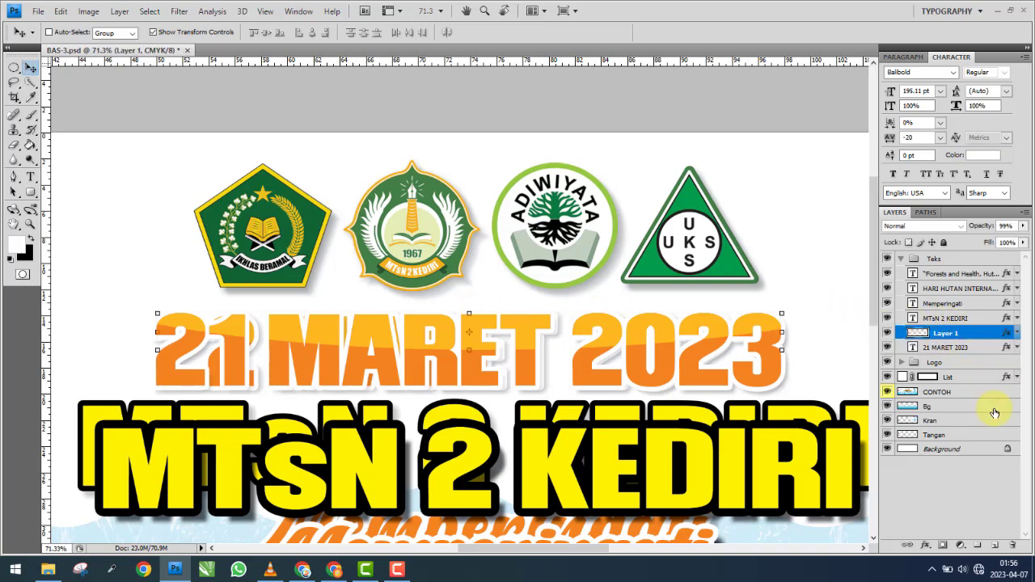
{"action": "left_click", "coordinate": [886, 332]}
{"action": "left_click", "coordinate": [956, 350]}
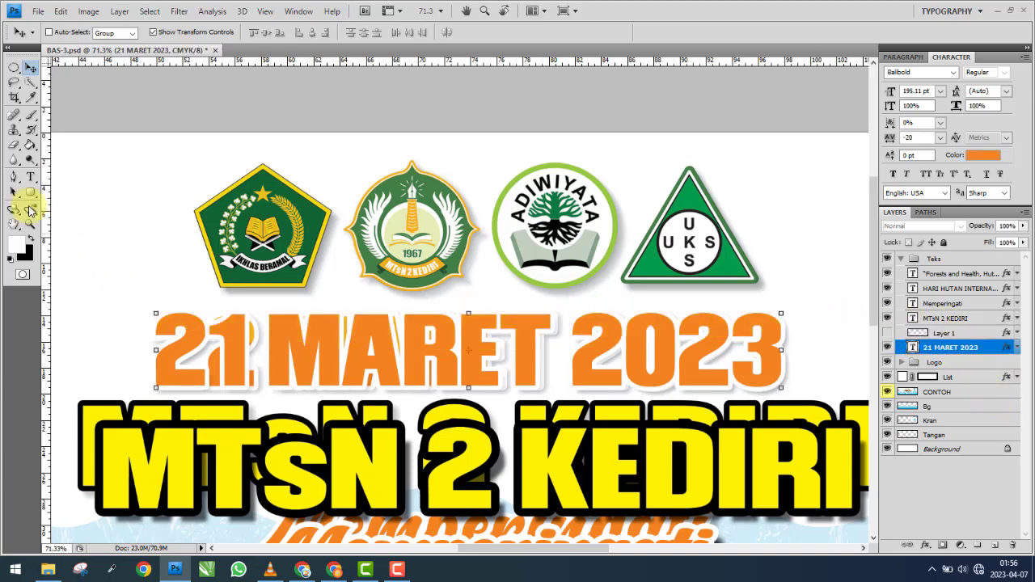
{"action": "left_click", "coordinate": [29, 176]}
{"action": "left_click_drag", "start_coordinate": [205, 347], "coordinate": [251, 346]}
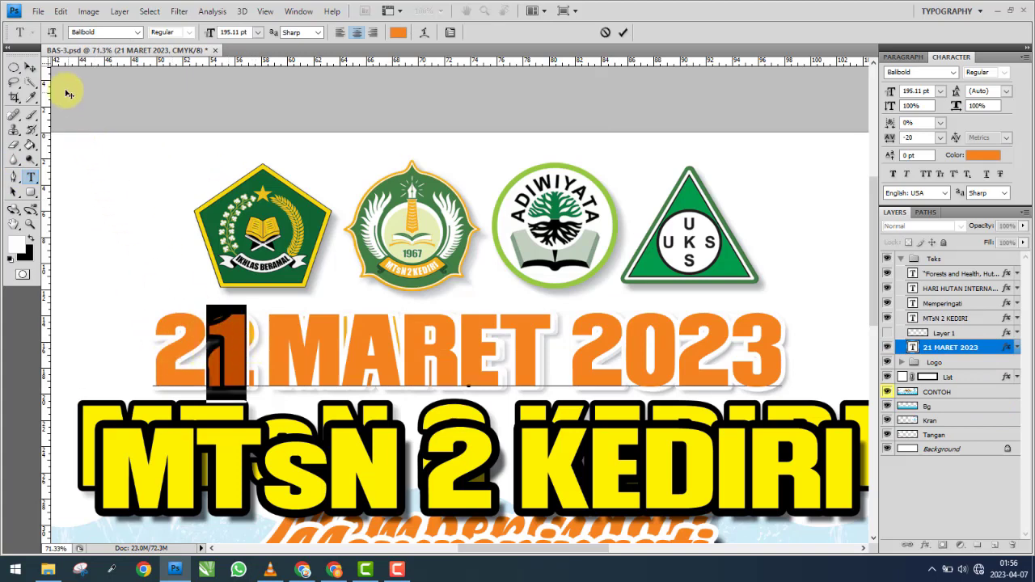
{"action": "type", "text": "2"}
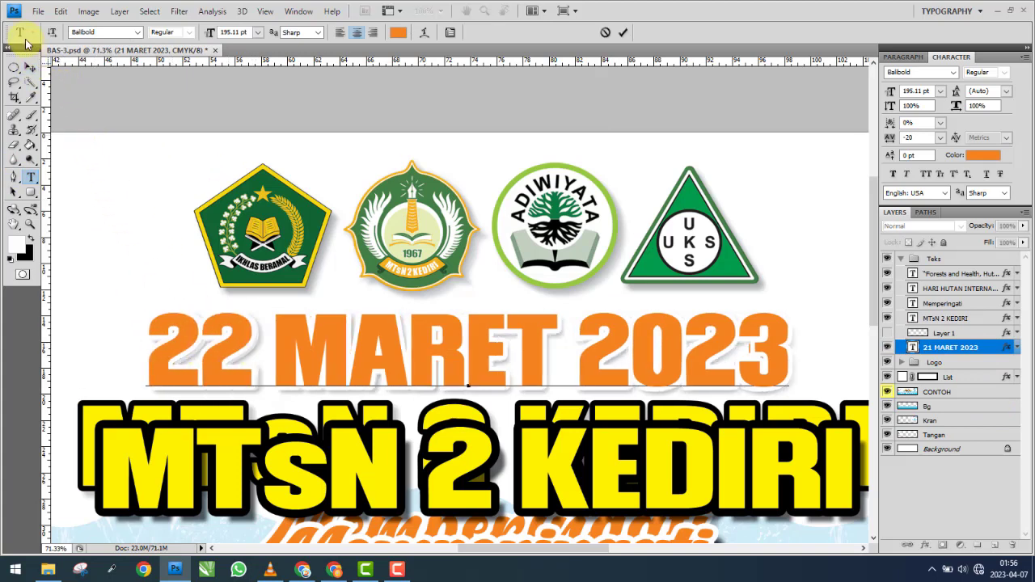
{"action": "left_click", "coordinate": [29, 68]}
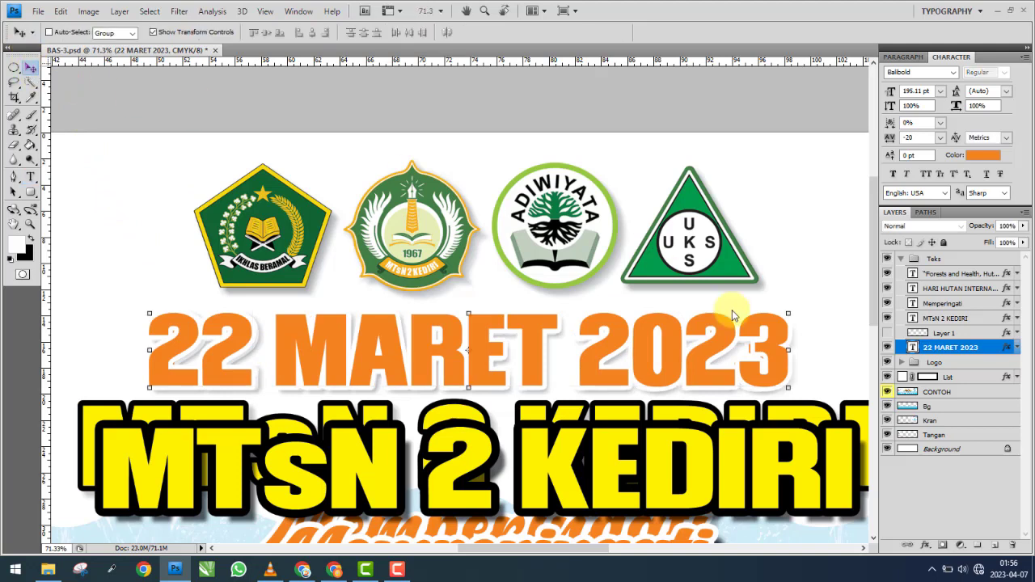
Narrow the 22 MARET 2023 text to 98.8% width, pulling both sides inward to fit the reference date.
{"action": "left_click", "coordinate": [790, 351]}
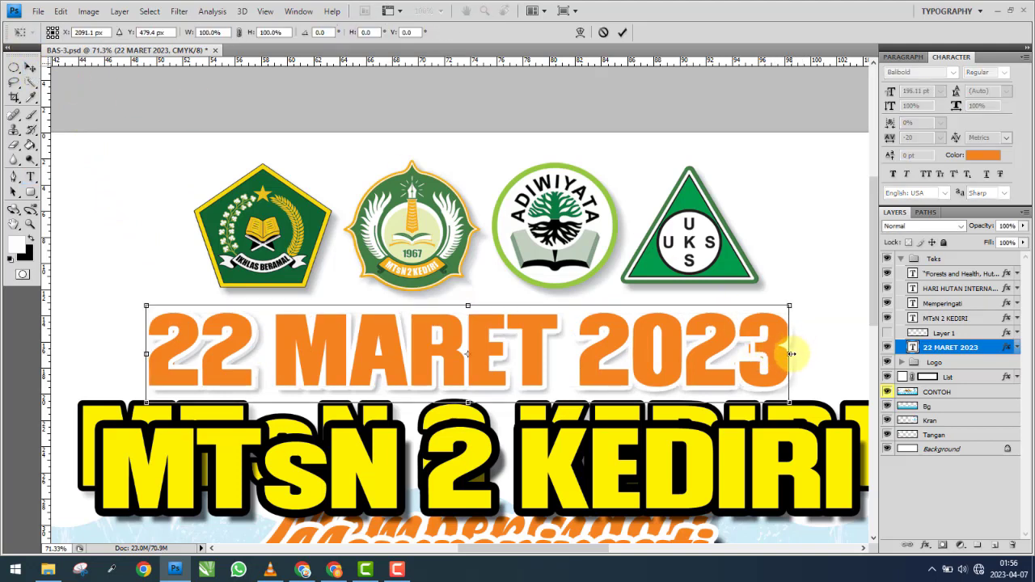
{"action": "left_click_drag", "start_coordinate": [790, 356], "coordinate": [786, 365]}
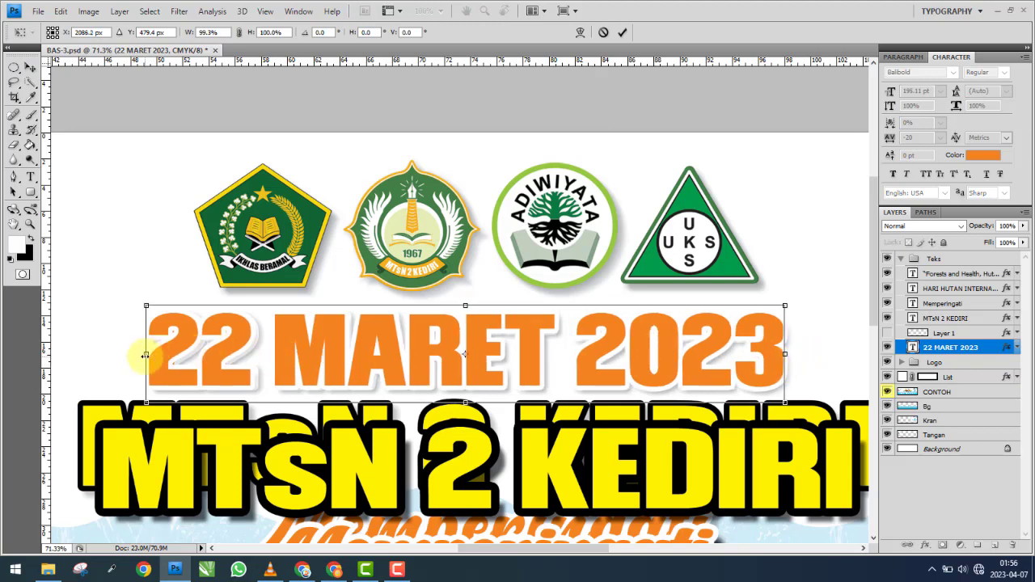
{"action": "left_click_drag", "start_coordinate": [145, 354], "coordinate": [150, 355]}
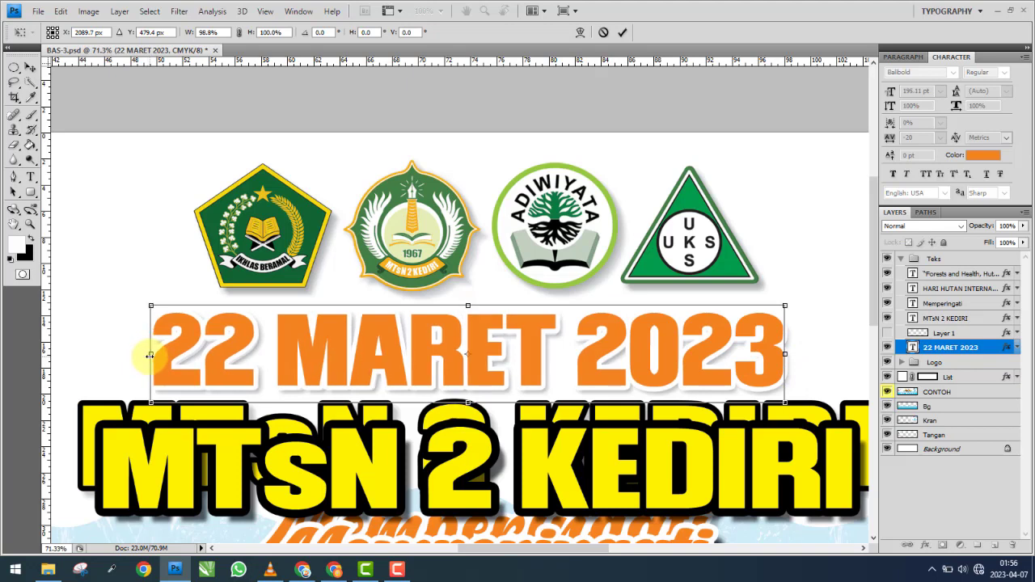
{"action": "key", "text": "Return"}
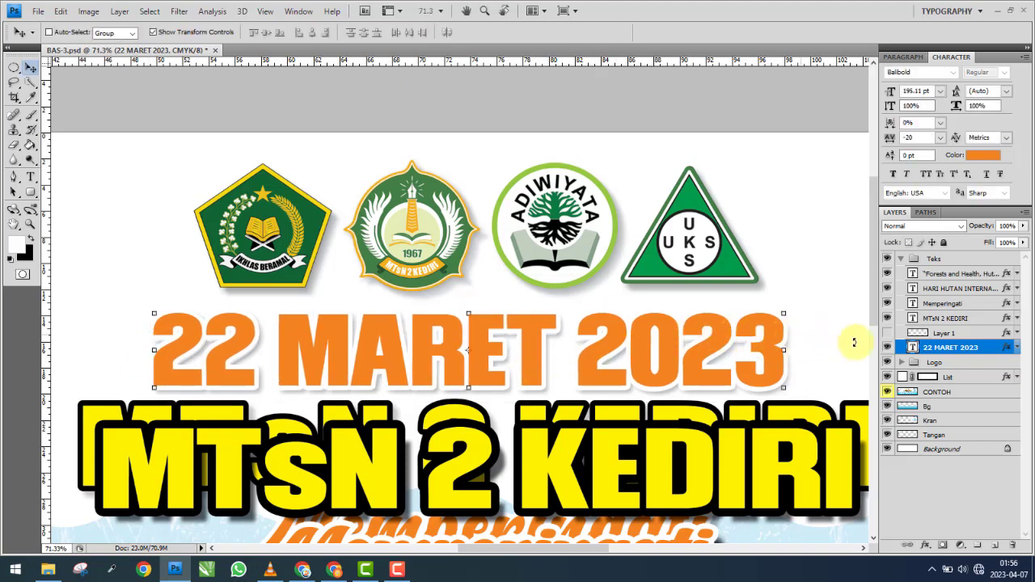
Compare the 22 MARET 2023 text with the reference date and scale the text slightly to match it.
{"action": "left_click", "coordinate": [888, 351]}
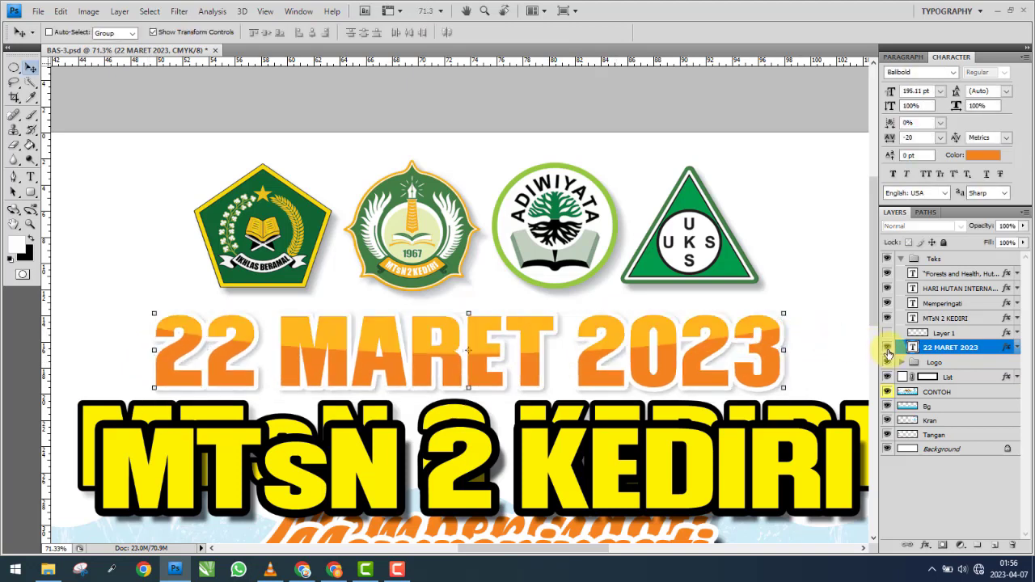
{"action": "left_click", "coordinate": [886, 351]}
{"action": "key", "text": "ctrl+t"}
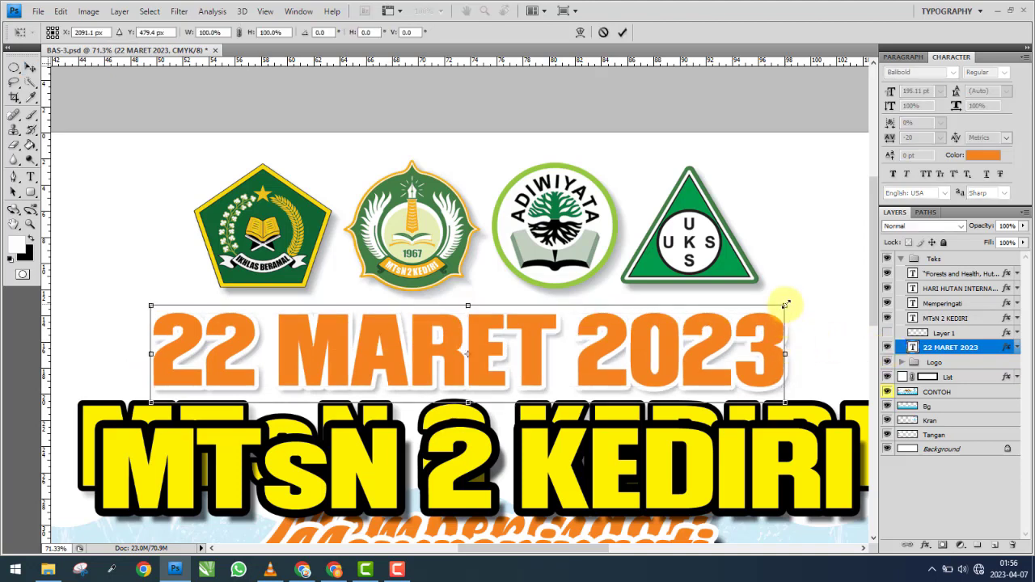
{"action": "left_click_drag", "start_coordinate": [784, 305], "coordinate": [785, 300]}
{"action": "key", "text": "Return"}
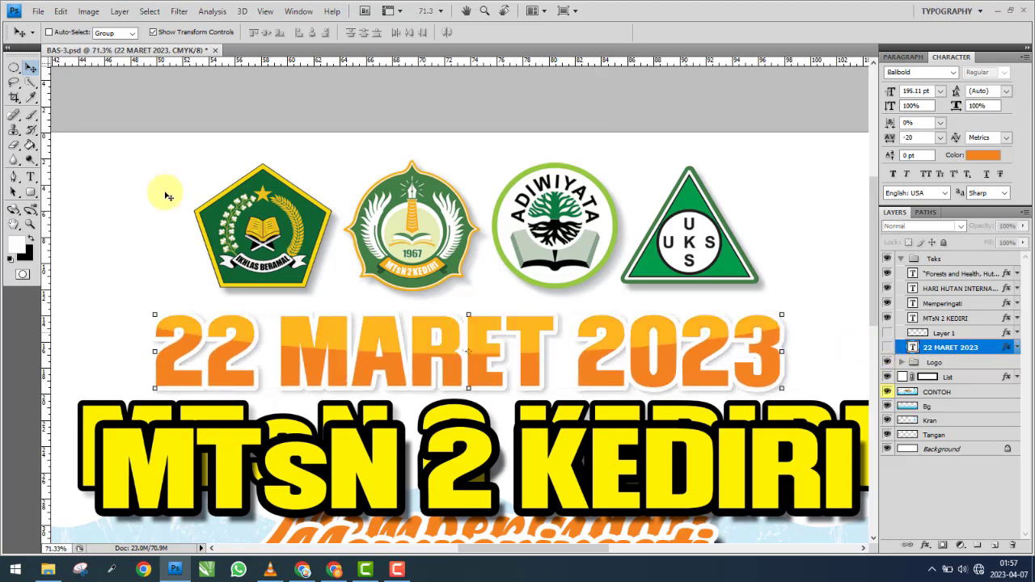
{"action": "scroll", "coordinate": [320, 266], "scroll_direction": "down", "scroll_amount": 1}
{"action": "scroll", "coordinate": [319, 267], "scroll_direction": "down", "scroll_amount": 1}
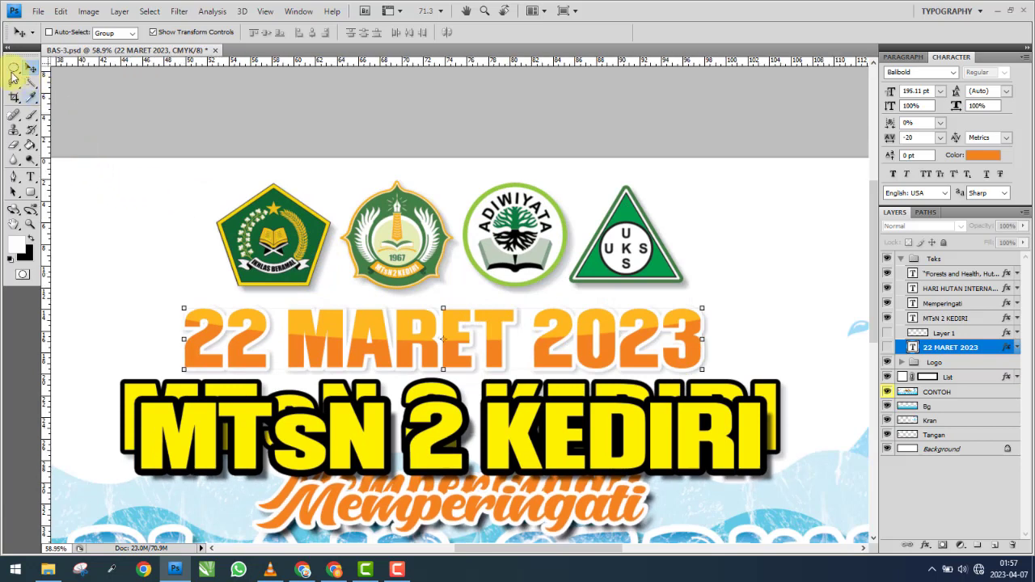
{"action": "left_click", "coordinate": [14, 67]}
{"action": "left_click_drag", "start_coordinate": [84, 156], "coordinate": [837, 325]}
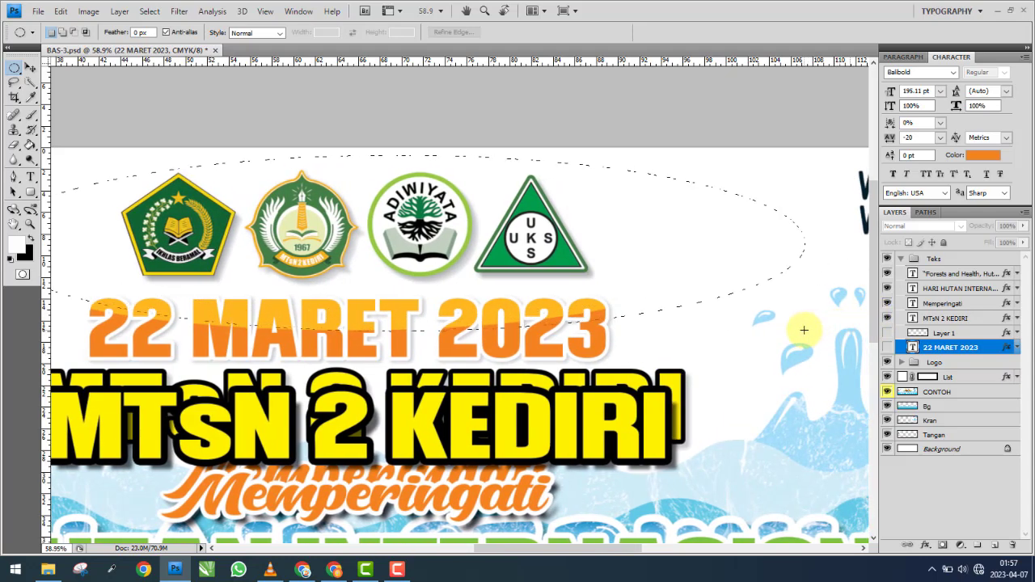
{"action": "left_click_drag", "start_coordinate": [803, 330], "coordinate": [804, 328]}
{"action": "scroll", "coordinate": [743, 319], "scroll_direction": "left", "scroll_amount": 3}
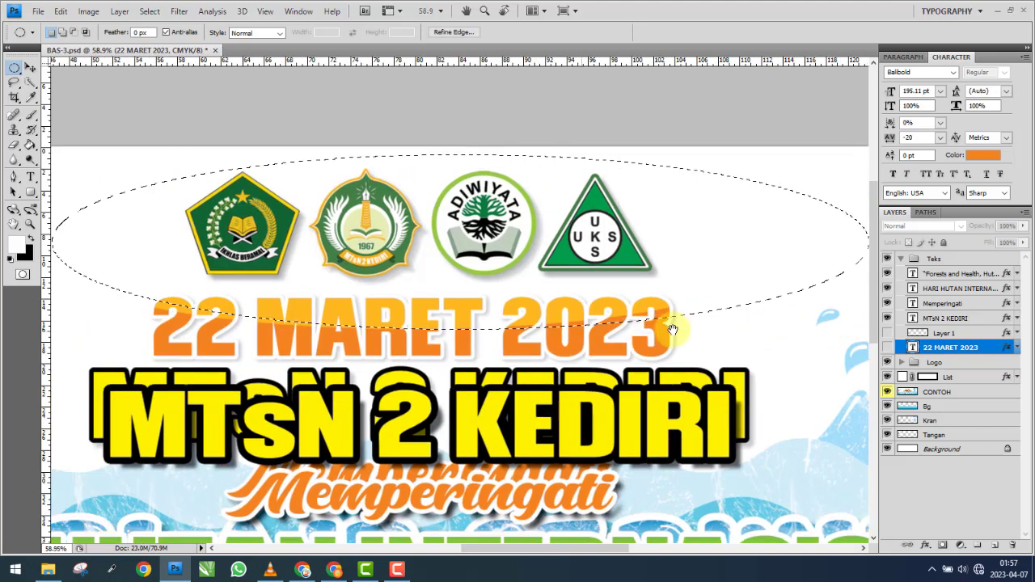
{"action": "key", "text": "Delete"}
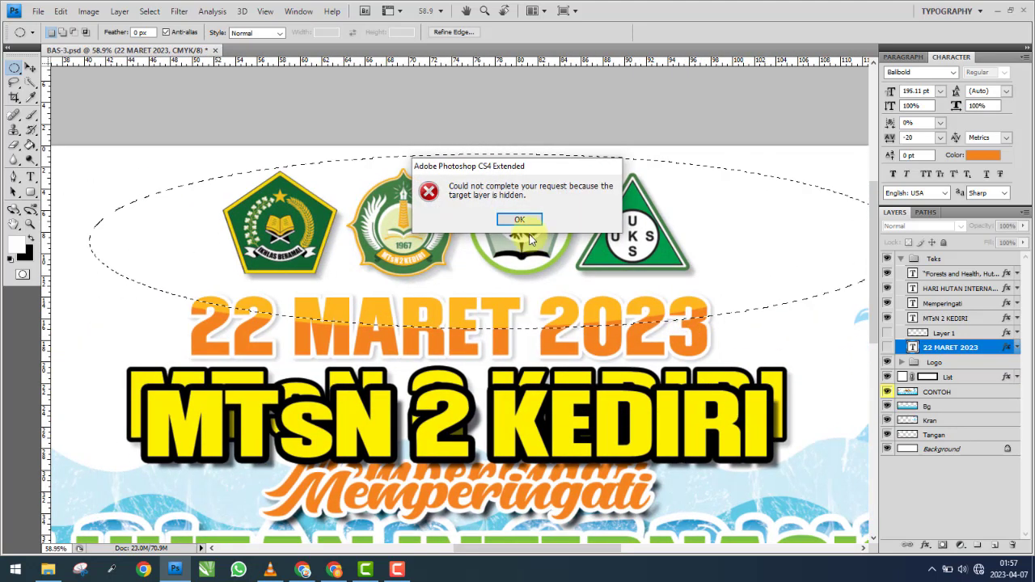
{"action": "key", "text": "Return"}
{"action": "key", "text": "Delete"}
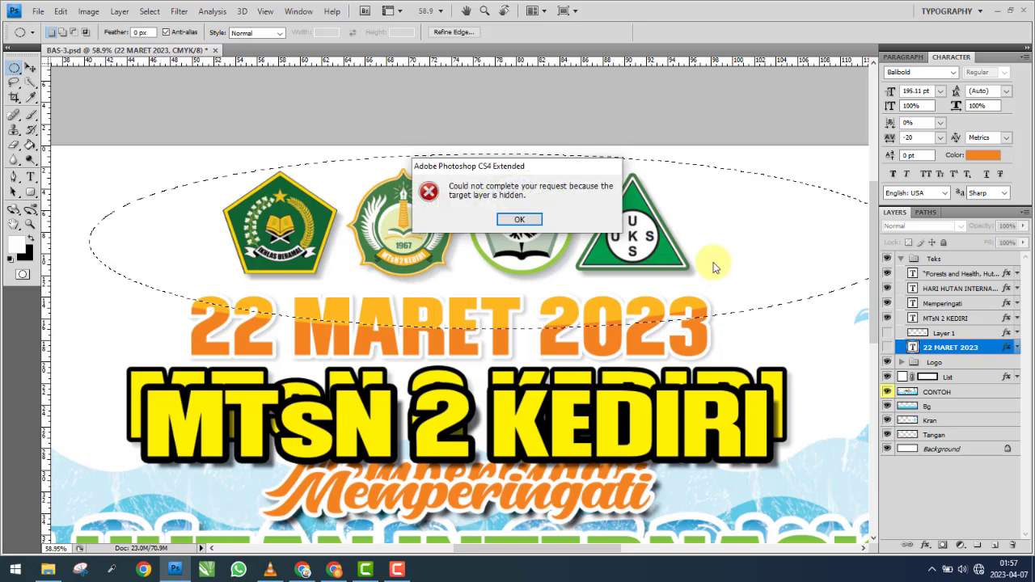
{"action": "left_click", "coordinate": [520, 220]}
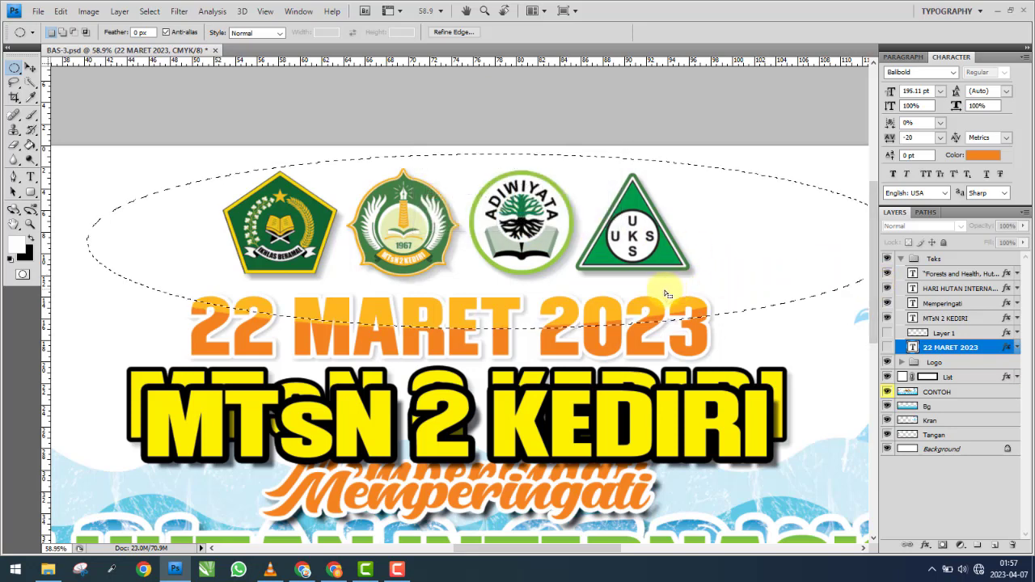
{"action": "key", "text": "ctrl+d"}
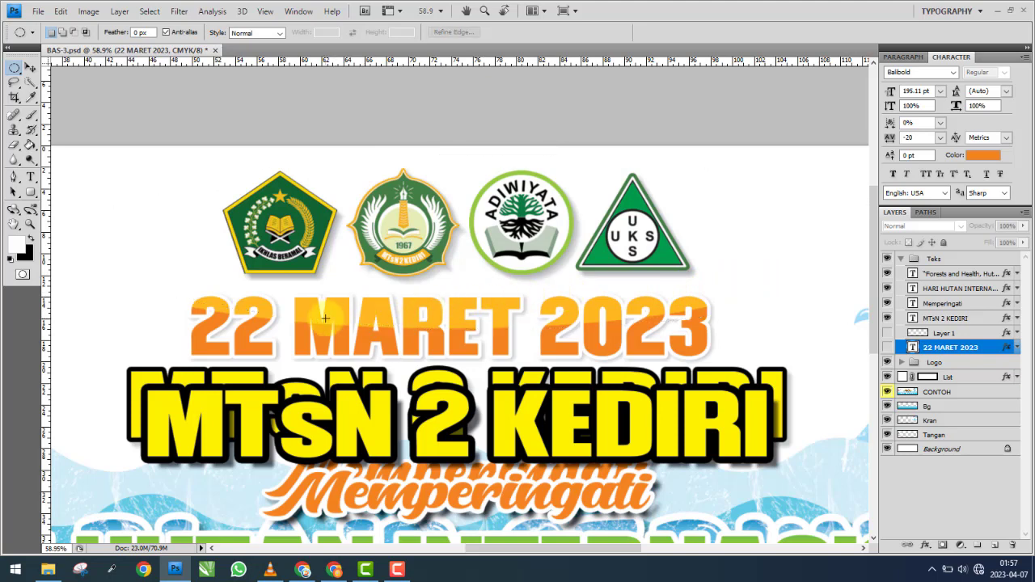
Show the 22 MARET 2023 text layer, duplicate it and rasterize the copy.
{"action": "scroll", "coordinate": [692, 297], "scroll_direction": "down", "scroll_amount": 2}
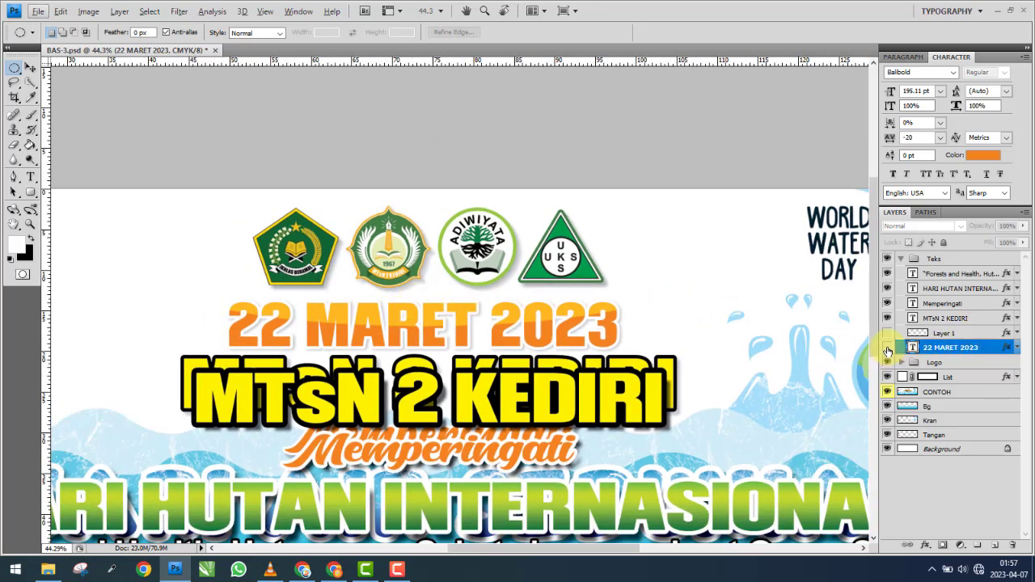
{"action": "left_click", "coordinate": [887, 347]}
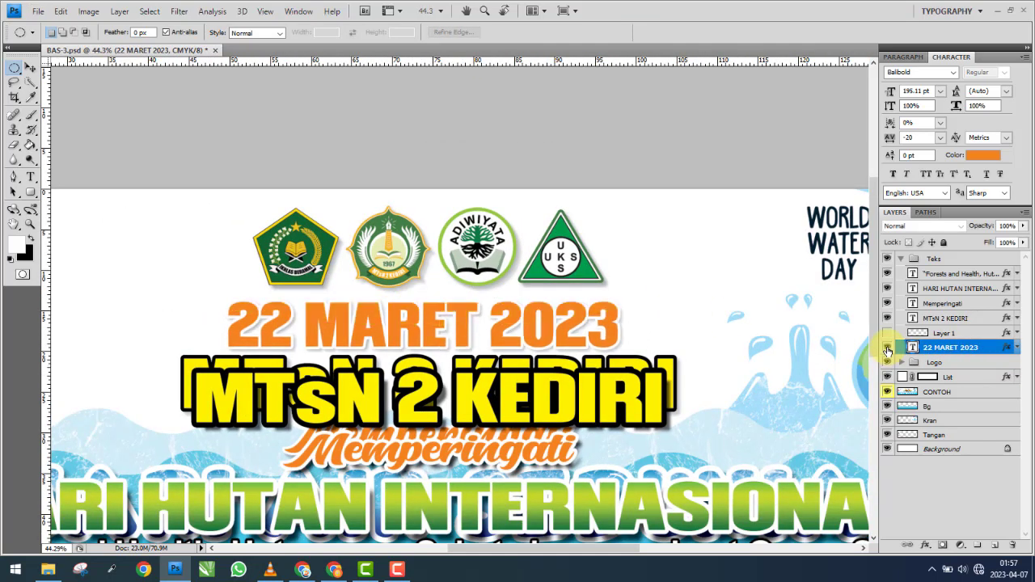
{"action": "key", "text": "ctrl+j"}
{"action": "right_click", "coordinate": [945, 350]}
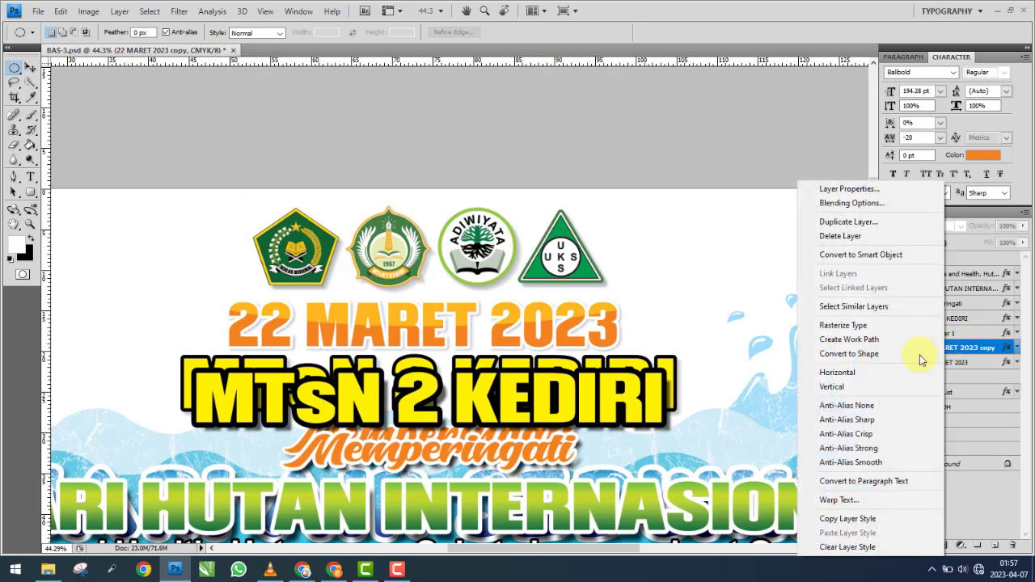
{"action": "left_click", "coordinate": [845, 324]}
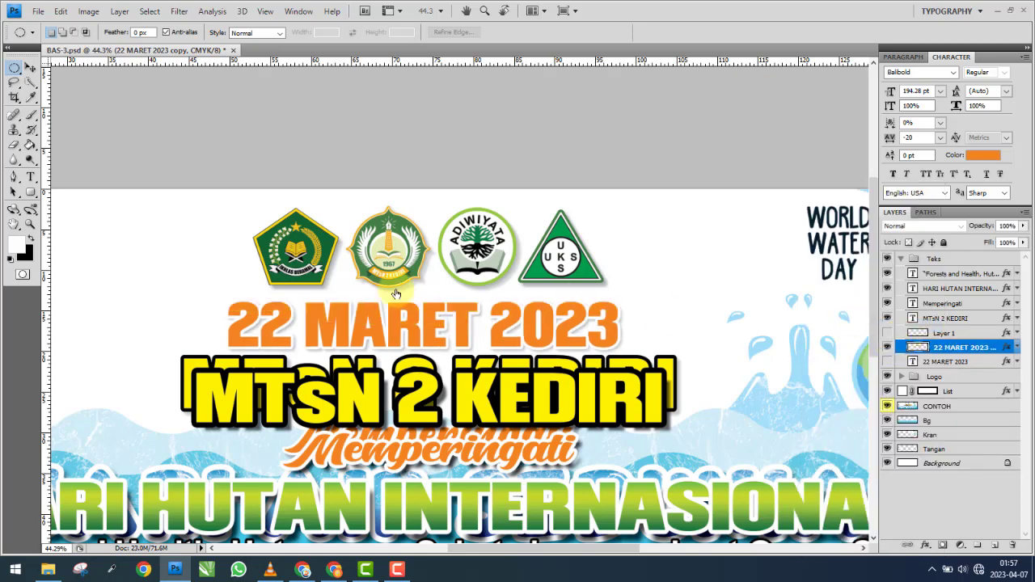
Hide the rasterized date copy and draw a wide elliptical selection along the curved color boundary of the reference date.
{"action": "left_click", "coordinate": [888, 349]}
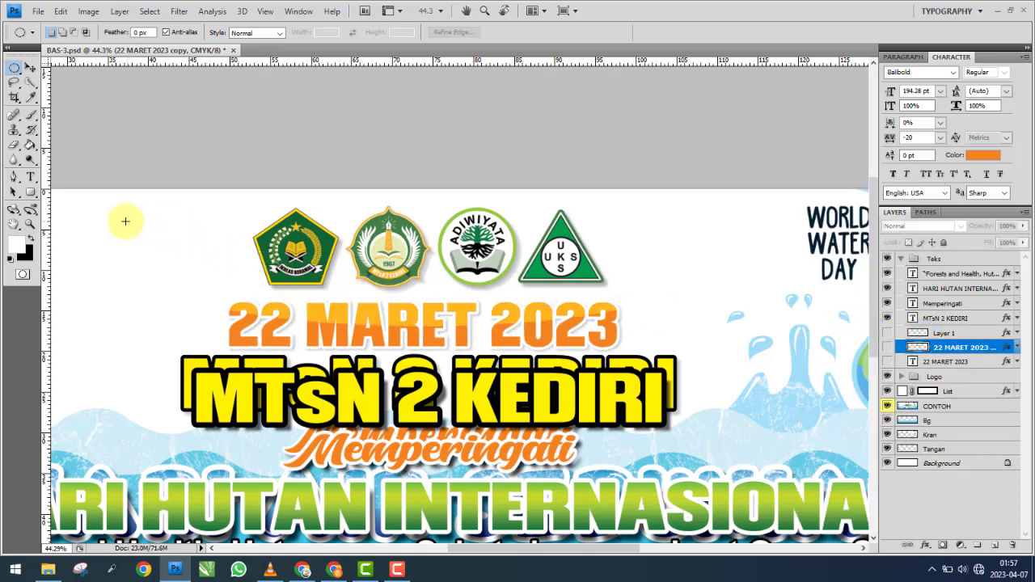
{"action": "left_click_drag", "start_coordinate": [73, 202], "coordinate": [297, 284]}
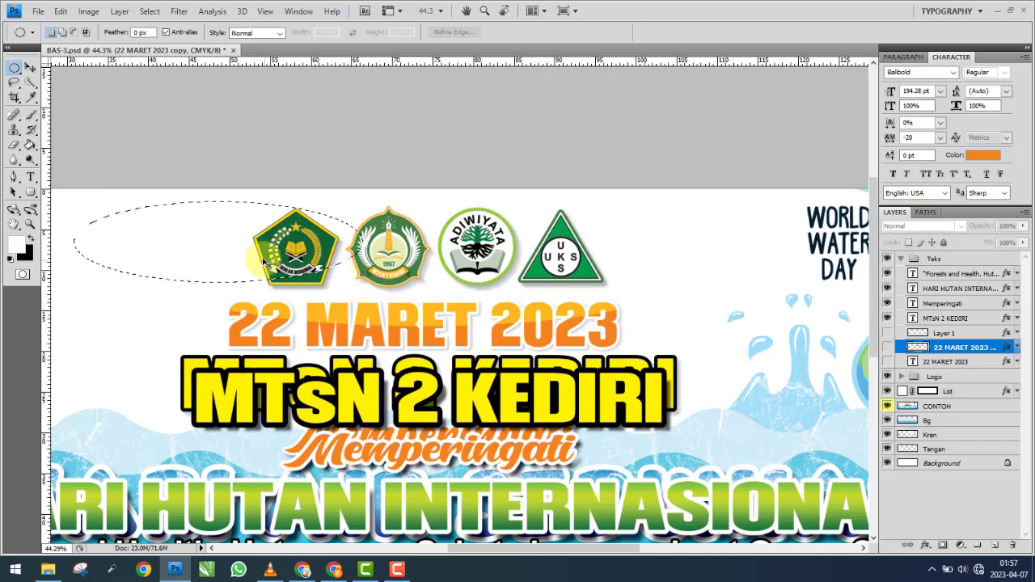
{"action": "left_click", "coordinate": [169, 217]}
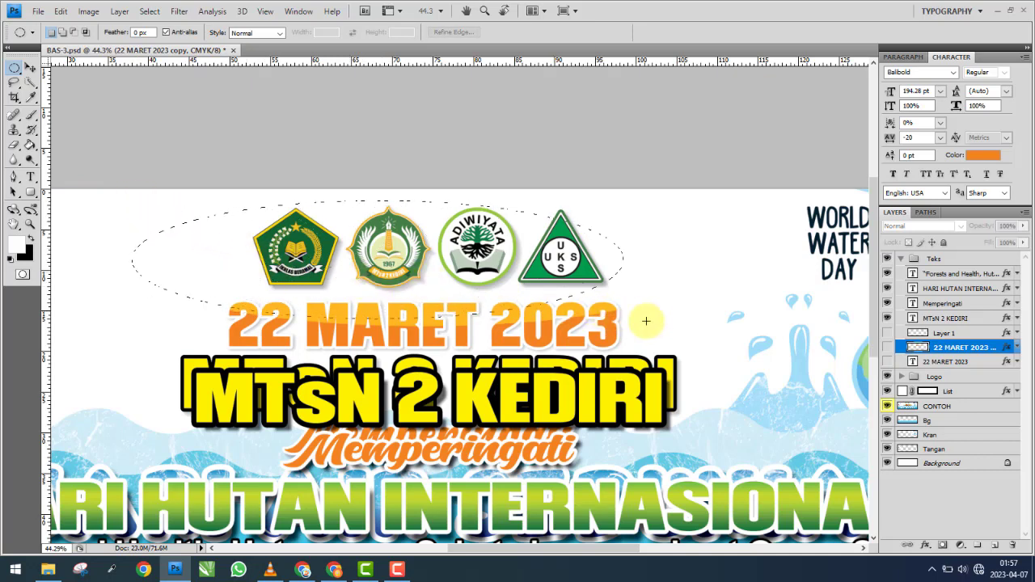
{"action": "left_click_drag", "start_coordinate": [646, 321], "coordinate": [707, 324]}
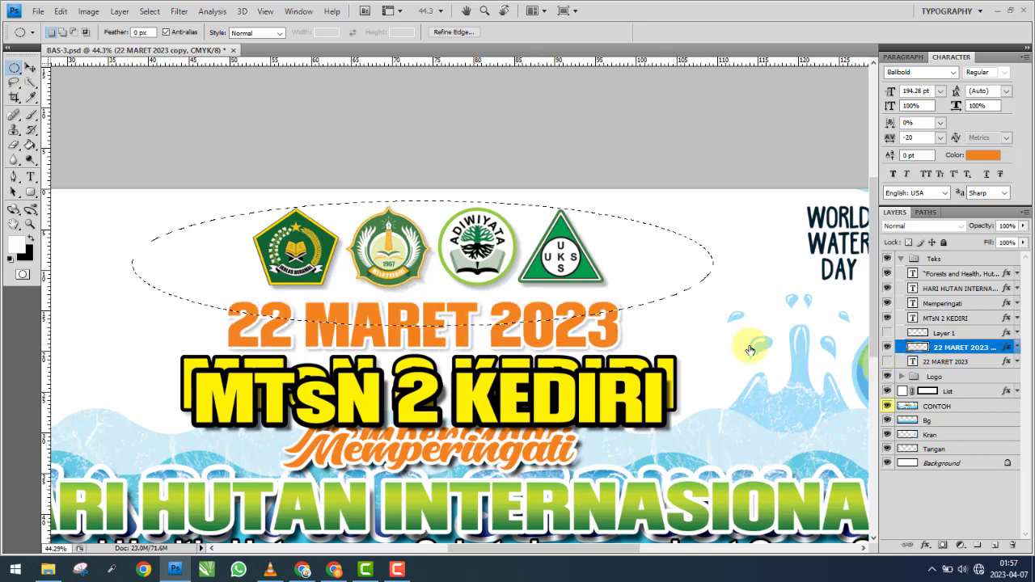
Clear the rasterized date copy's layer style and copy its selected upper part to a new layer.
{"action": "key", "text": "ctrl+j"}
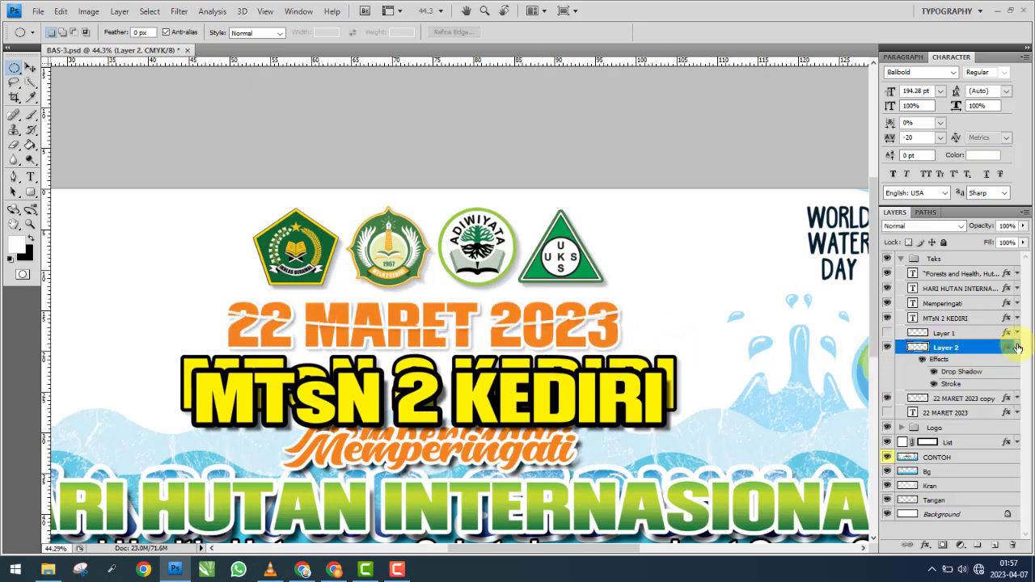
{"action": "key", "text": "ctrl+z"}
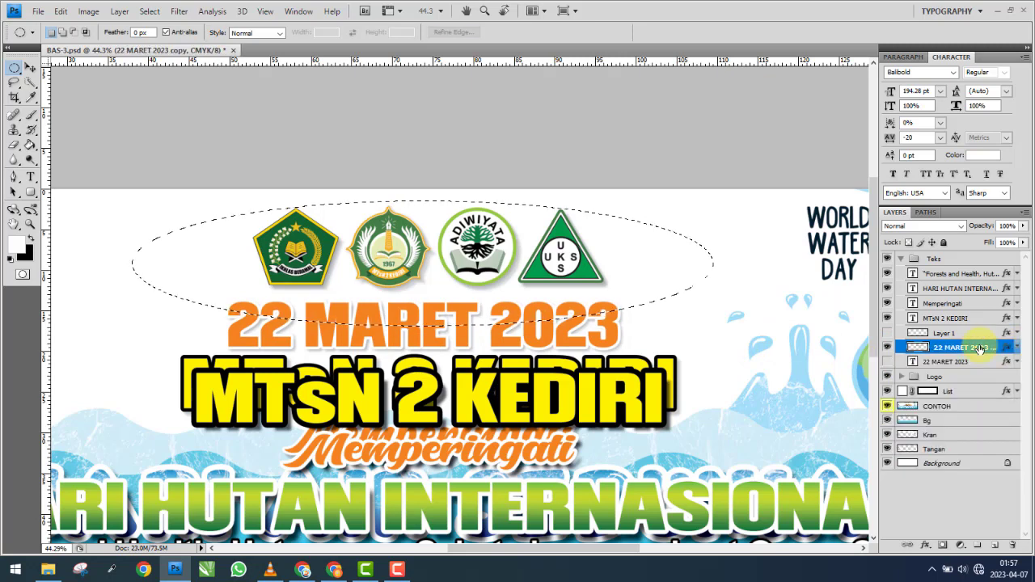
{"action": "right_click", "coordinate": [979, 352]}
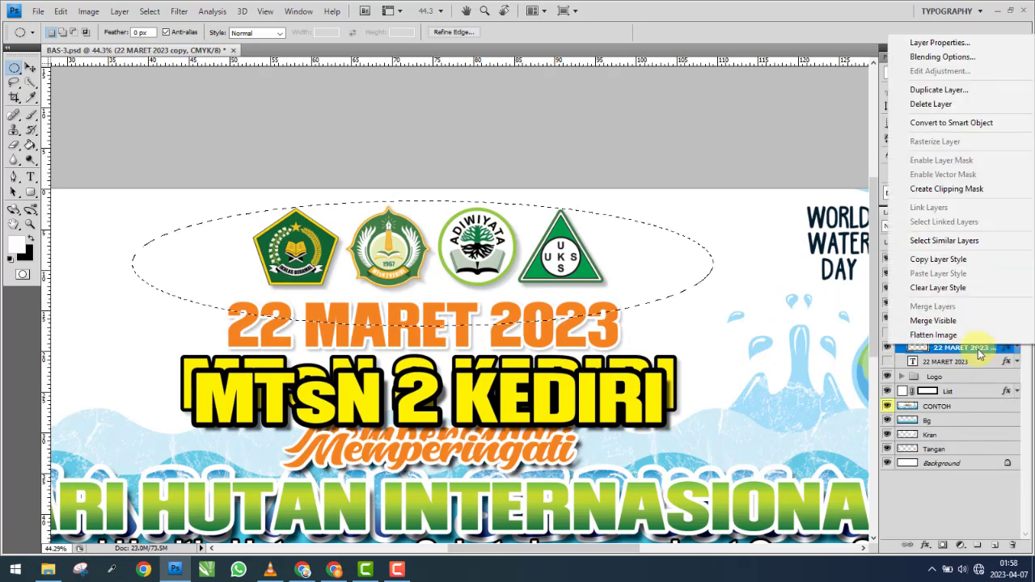
{"action": "left_click", "coordinate": [938, 287]}
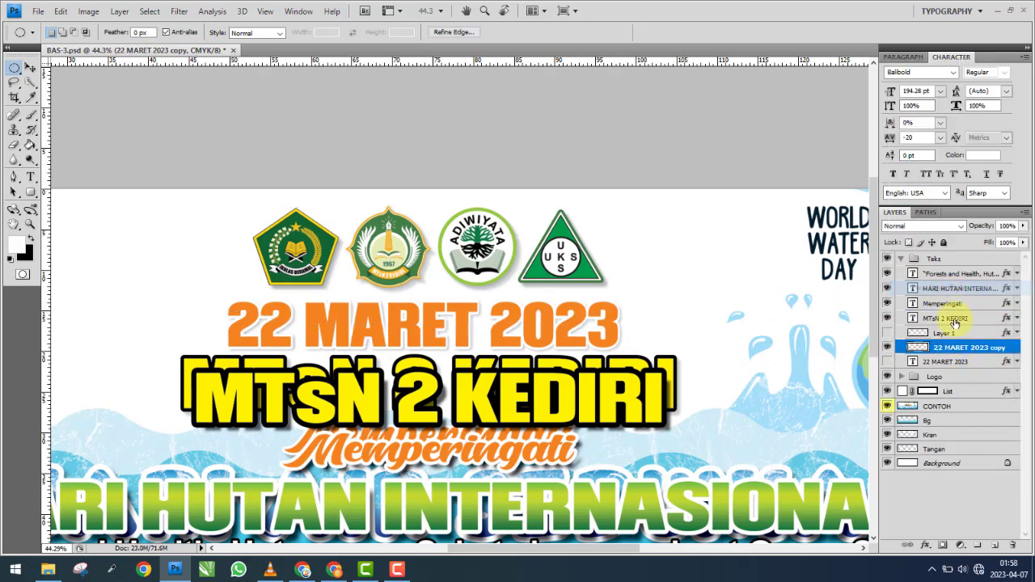
{"action": "key", "text": "ctrl+j"}
Delete the 22 MARET 2023 copy layer and the old Layer 1.
{"action": "left_click", "coordinate": [965, 365]}
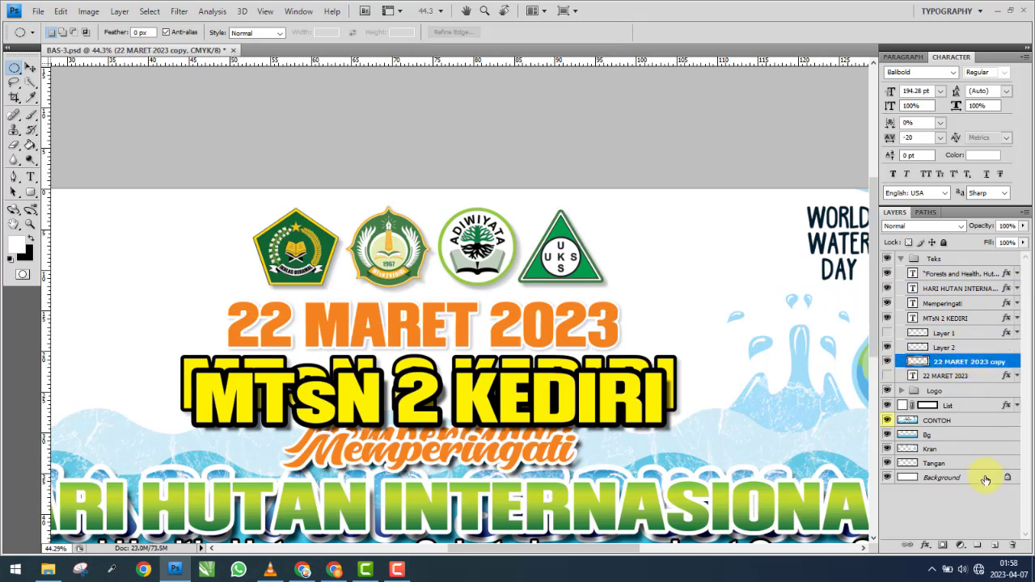
{"action": "left_click", "coordinate": [1009, 546]}
{"action": "left_click", "coordinate": [953, 335]}
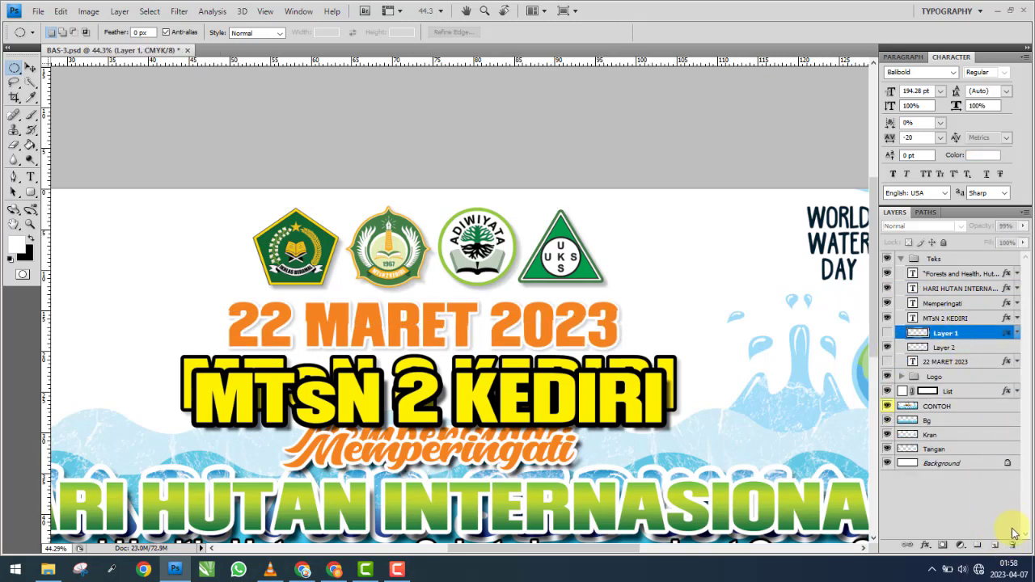
{"action": "left_click", "coordinate": [1012, 547]}
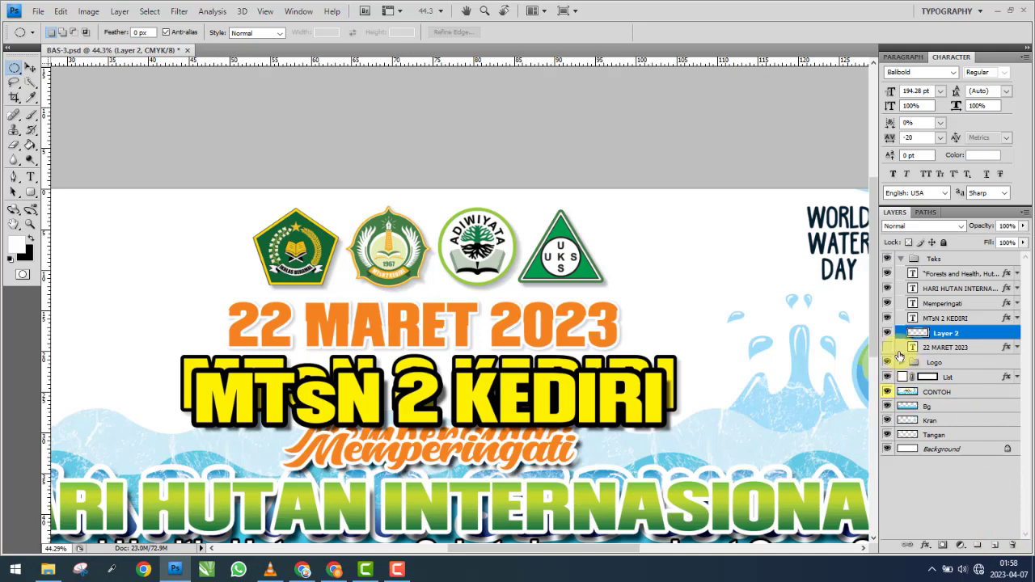
Hide Layer 2 and the date text, and give Layer 2 a Color Overlay of #fdb81f sampled from the reference date.
{"action": "left_click", "coordinate": [887, 347]}
{"action": "left_click", "coordinate": [896, 346]}
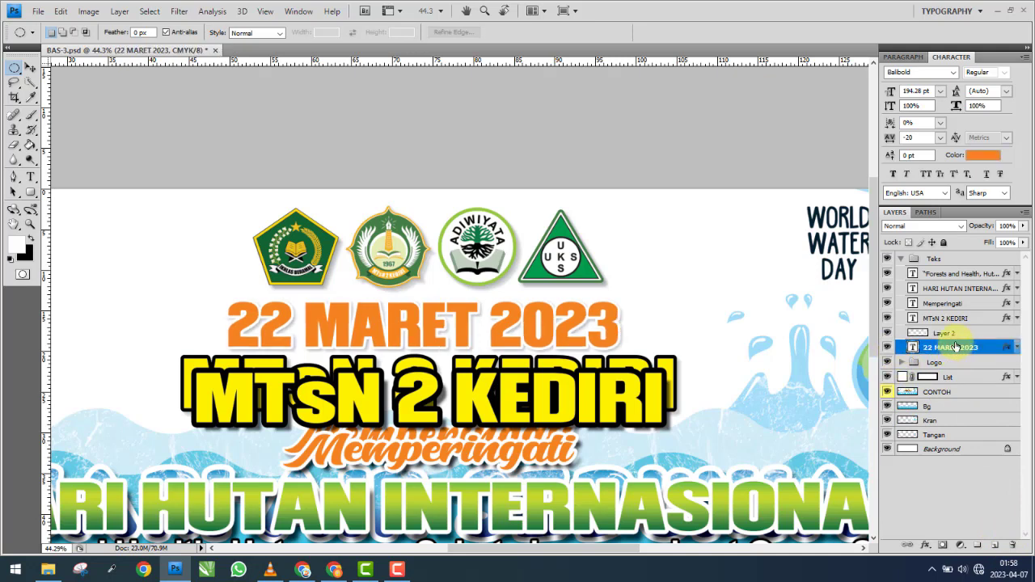
{"action": "left_click", "coordinate": [887, 333]}
{"action": "left_click", "coordinate": [886, 347]}
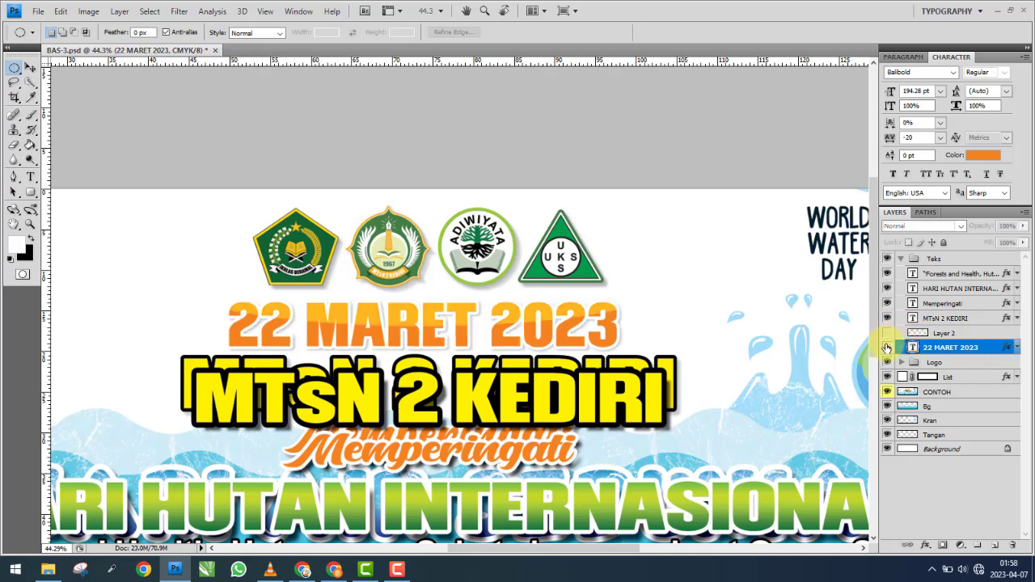
{"action": "double_click", "coordinate": [969, 334]}
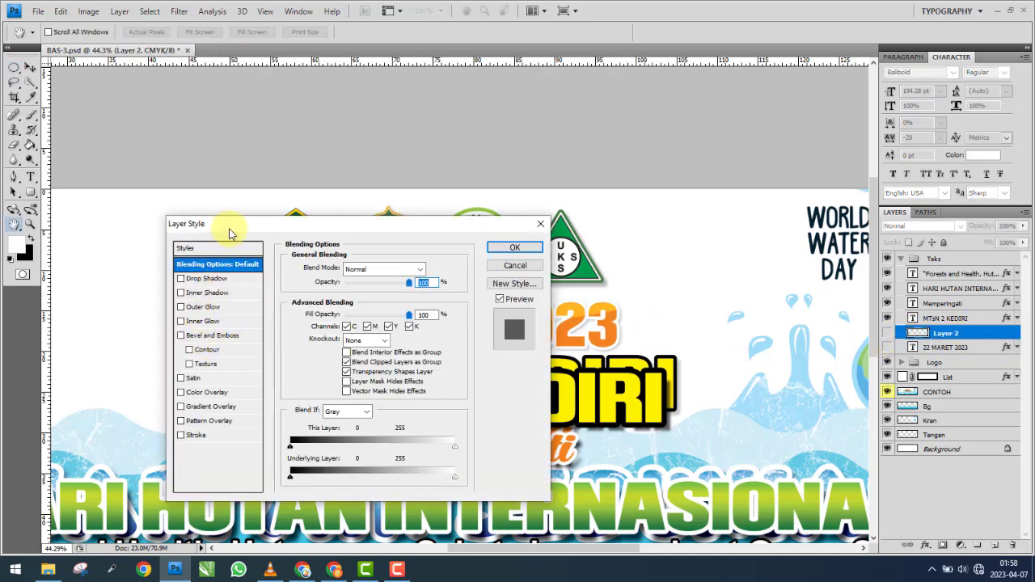
{"action": "left_click", "coordinate": [203, 392]}
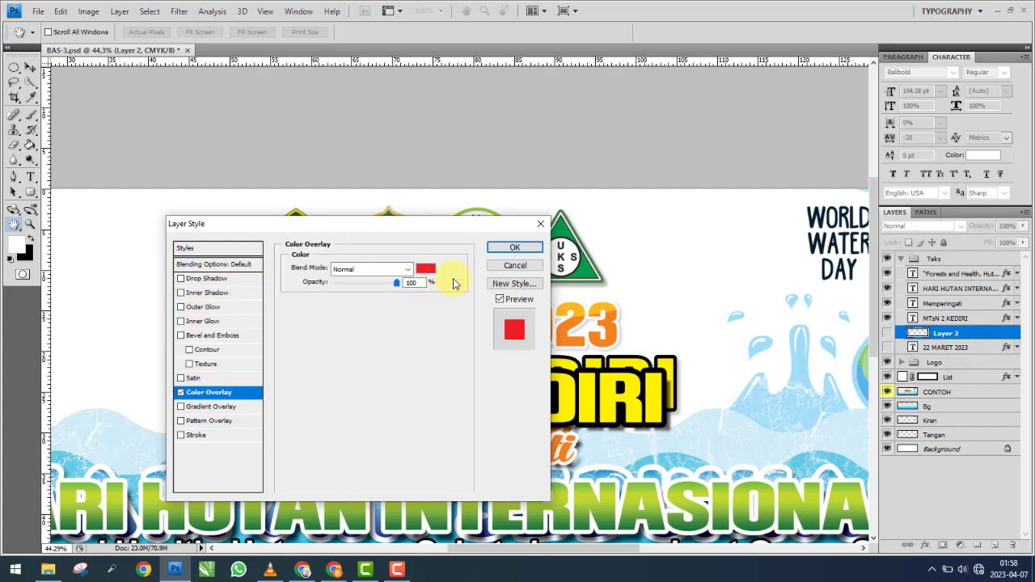
{"action": "left_click", "coordinate": [425, 269]}
{"action": "left_click", "coordinate": [595, 312]}
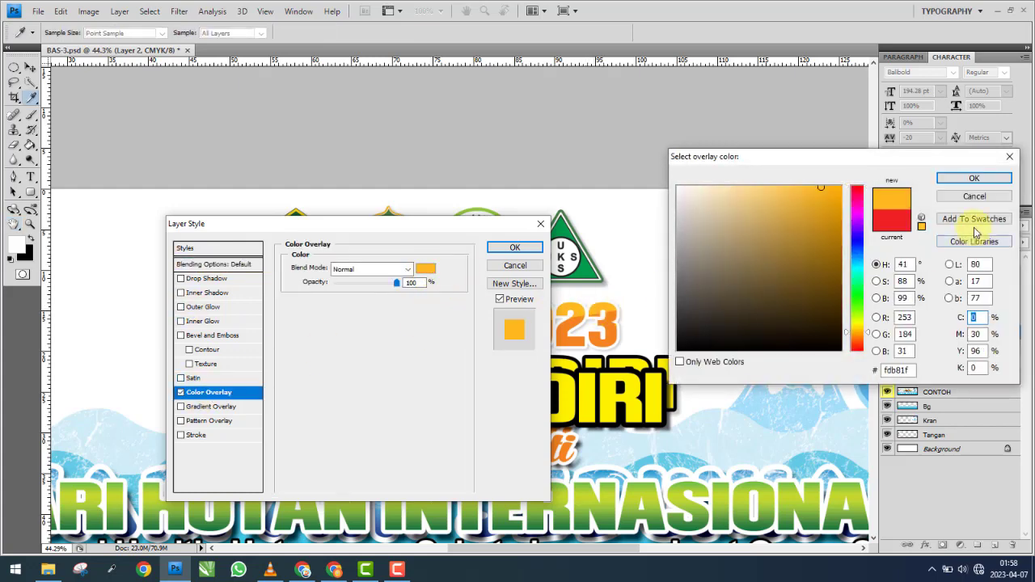
{"action": "left_click", "coordinate": [976, 181]}
{"action": "left_click", "coordinate": [517, 247]}
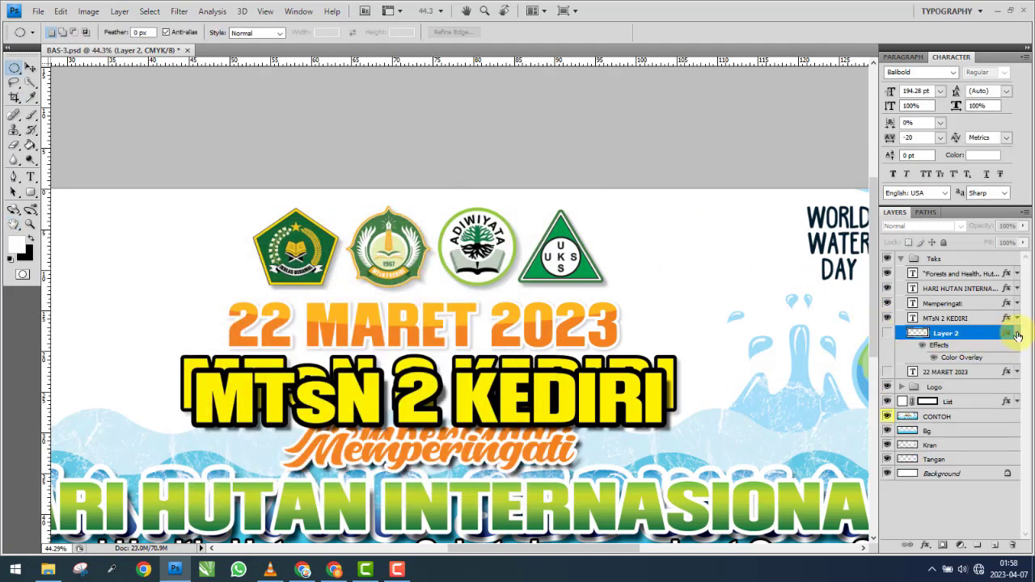
Collapse Layer 2's effects list and make Layer 2 and the 22 MARET 2023 text visible again.
{"action": "left_click", "coordinate": [1017, 333]}
{"action": "left_click", "coordinate": [887, 332]}
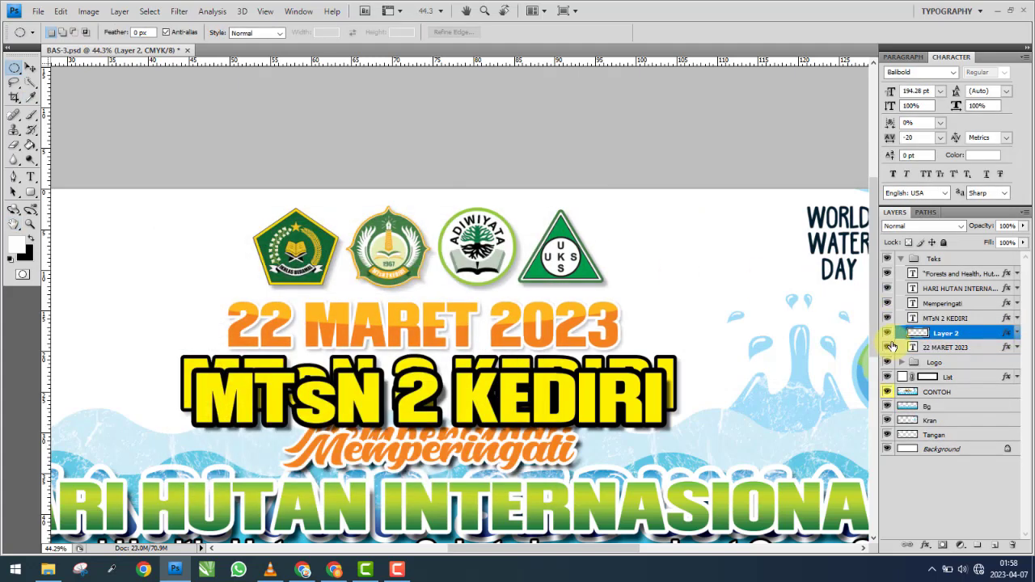
Move the MTsN 2 KEDIRI text slightly upward toward the matching title in the reference.
{"action": "left_click", "coordinate": [942, 317]}
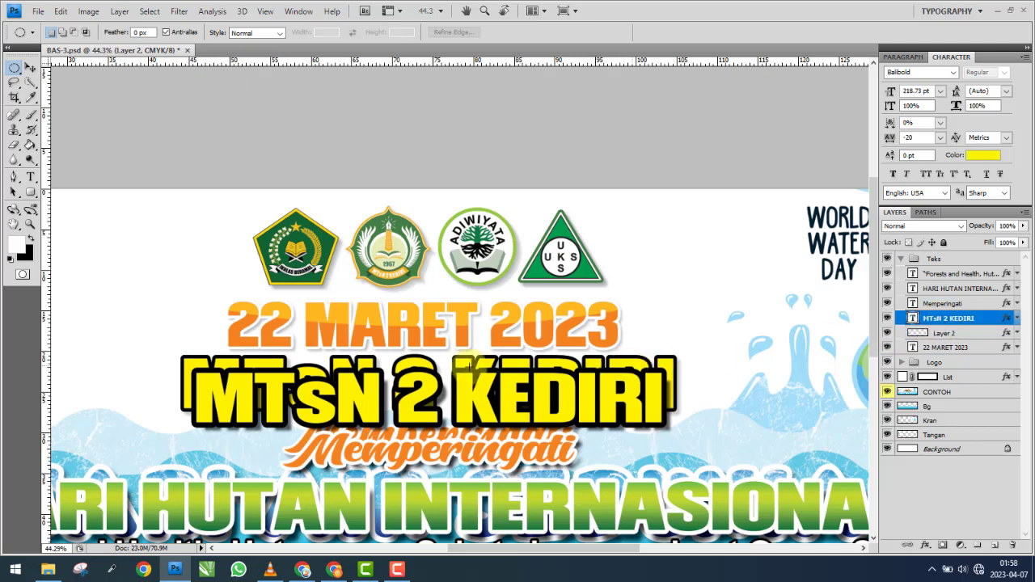
{"action": "left_click", "coordinate": [29, 68]}
{"action": "left_click", "coordinate": [397, 569]}
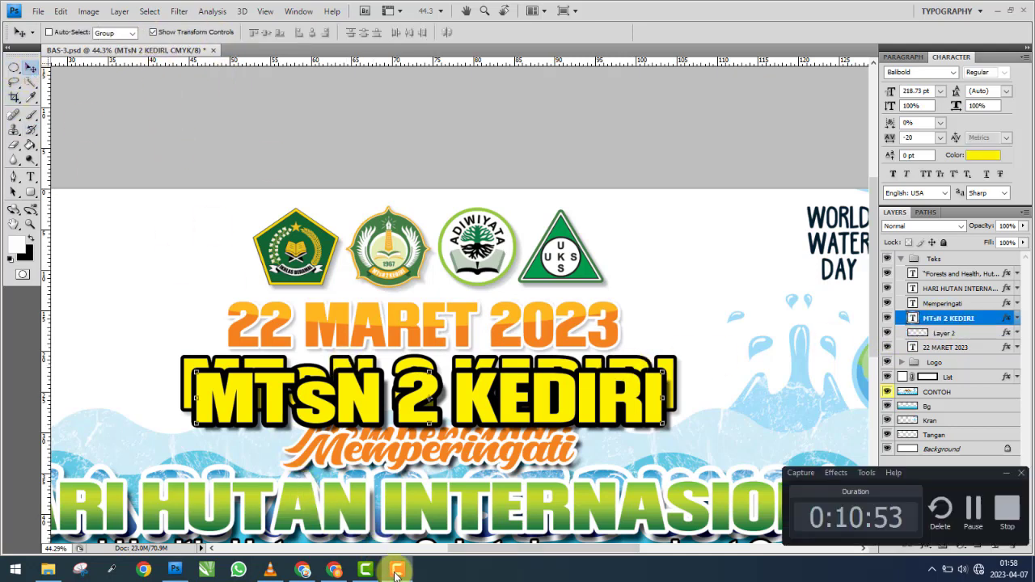
{"action": "left_click", "coordinate": [396, 570]}
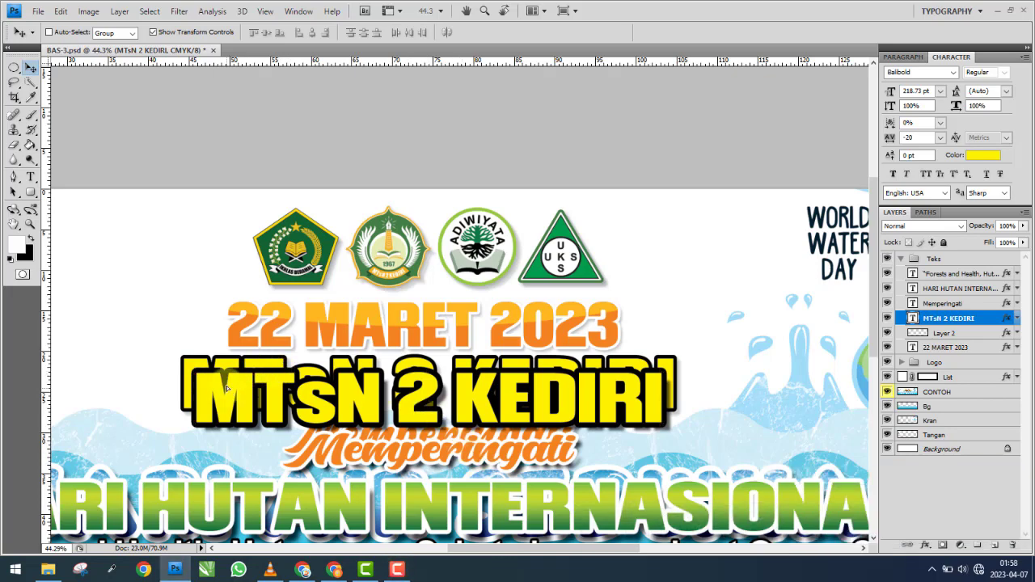
{"action": "left_click_drag", "start_coordinate": [227, 387], "coordinate": [227, 380]}
Set the MTsN 2 KEDIRI text's stroke size to 12 px.
{"action": "scroll", "coordinate": [687, 412], "scroll_direction": "up", "scroll_amount": 3}
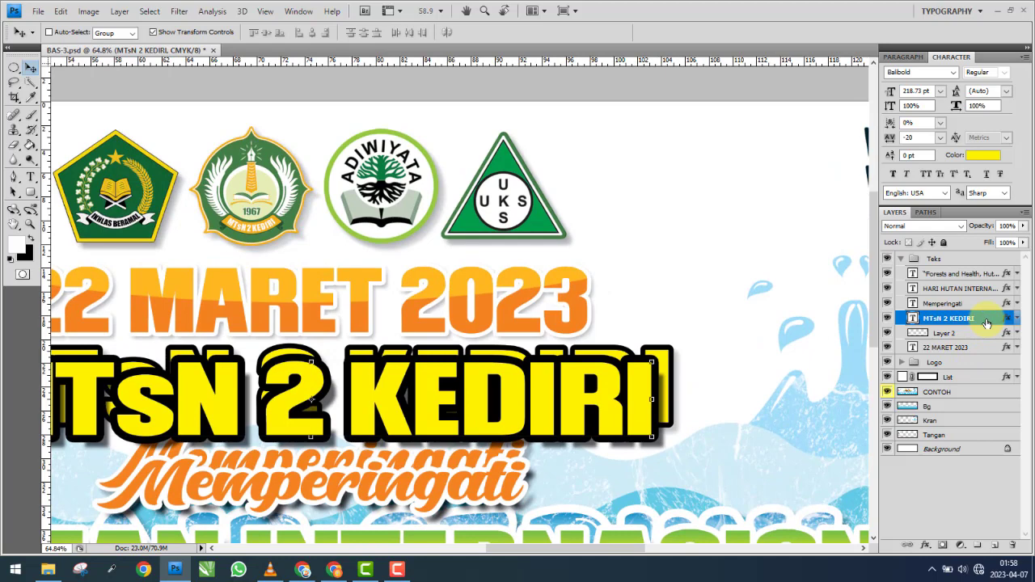
{"action": "double_click", "coordinate": [986, 324]}
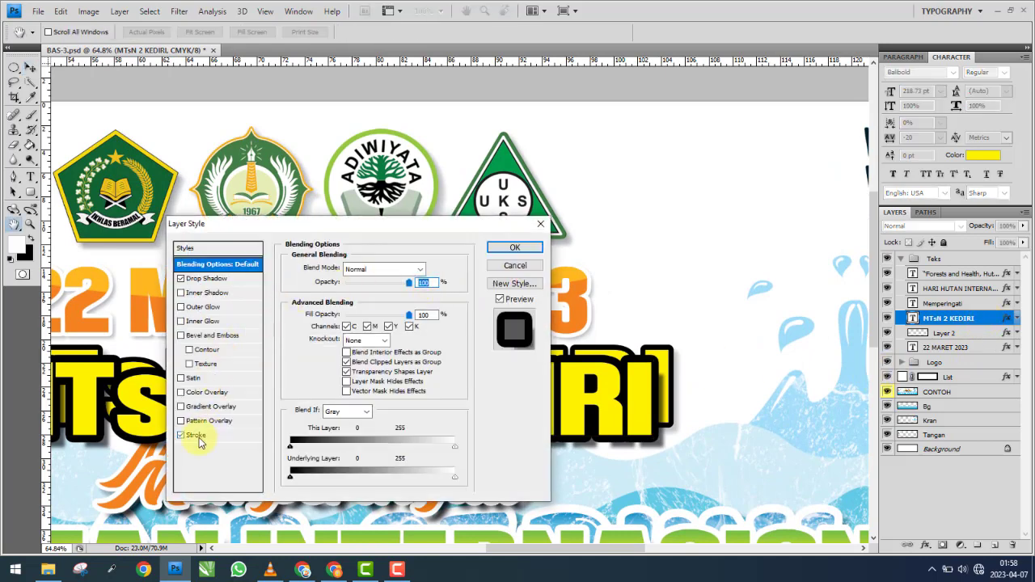
{"action": "left_click", "coordinate": [196, 435]}
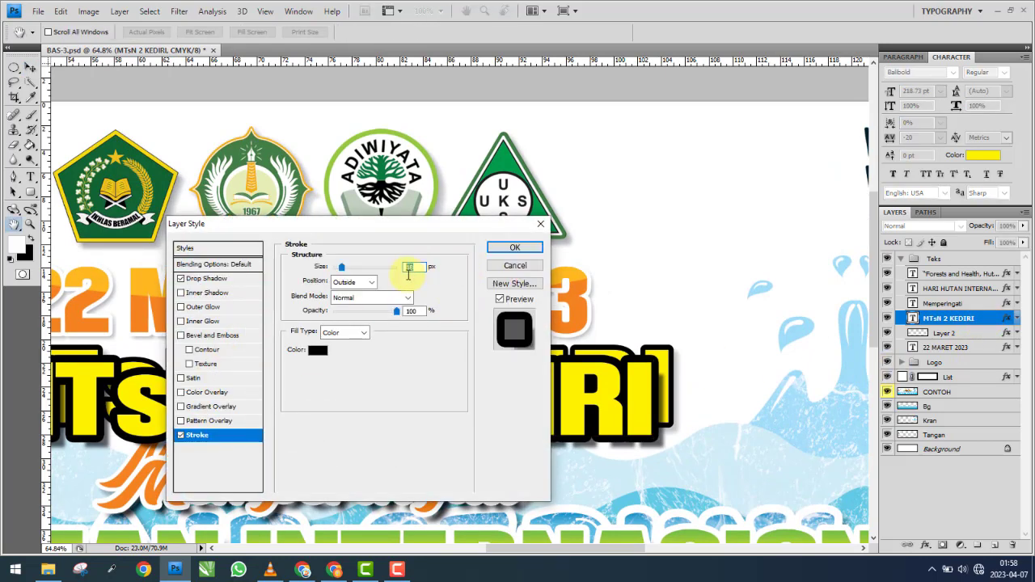
{"action": "type", "text": "10"}
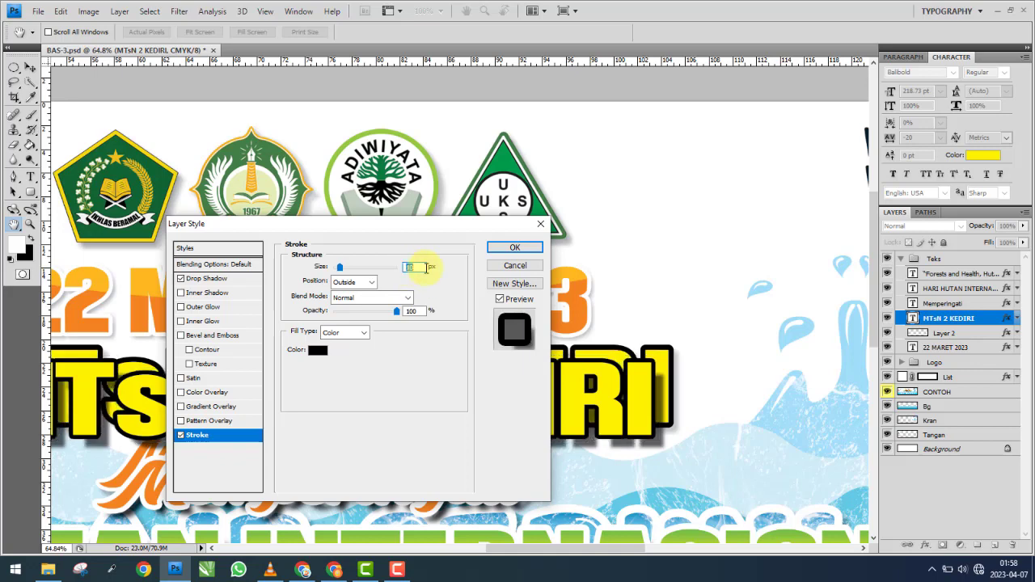
{"action": "type", "text": "12"}
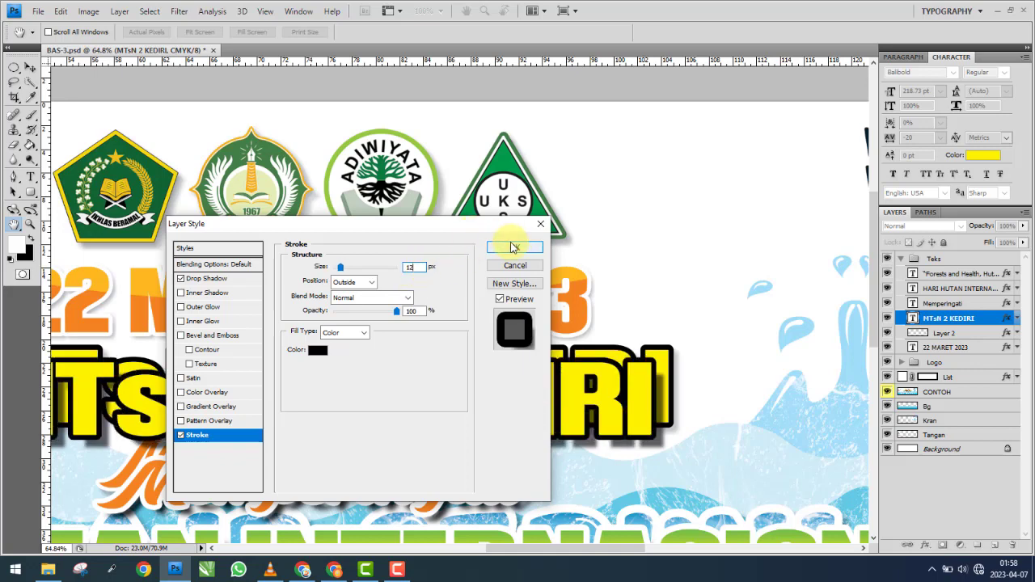
{"action": "left_click", "coordinate": [511, 247]}
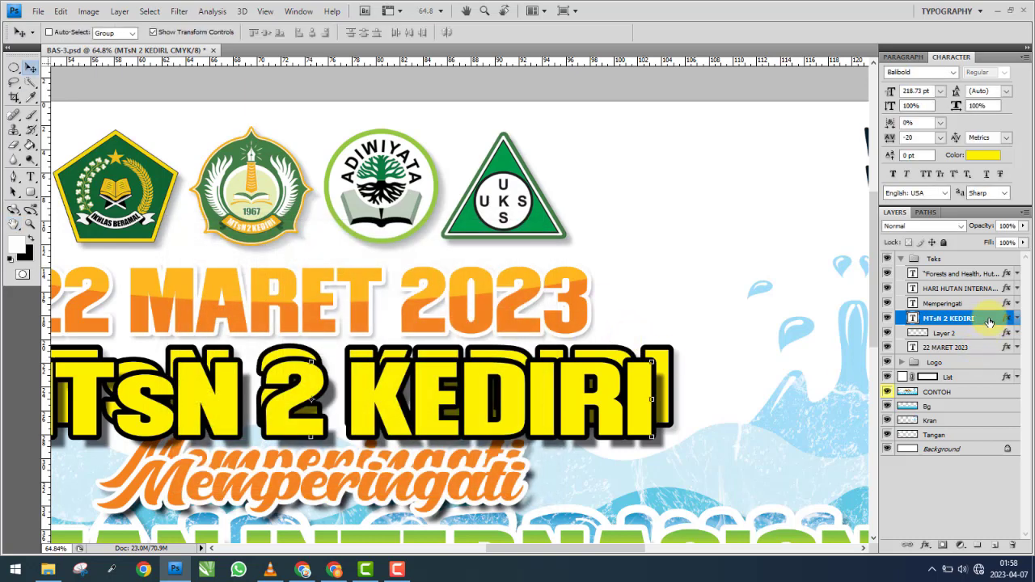
Soften the MTsN 2 KEDIRI drop shadow with a lower opacity, 34 px distance, 19% spread and 12 px size.
{"action": "double_click", "coordinate": [988, 321]}
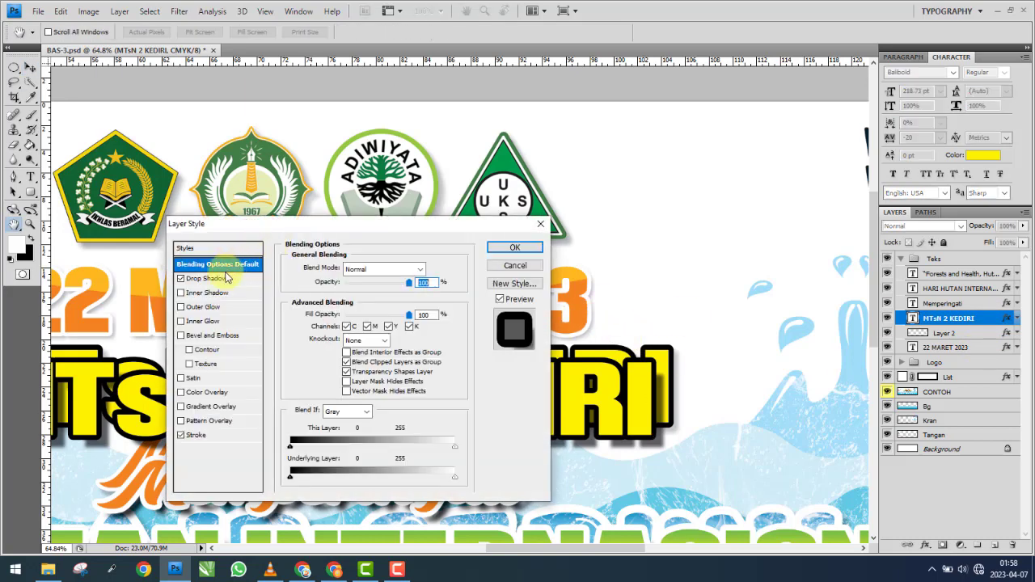
{"action": "left_click", "coordinate": [212, 278]}
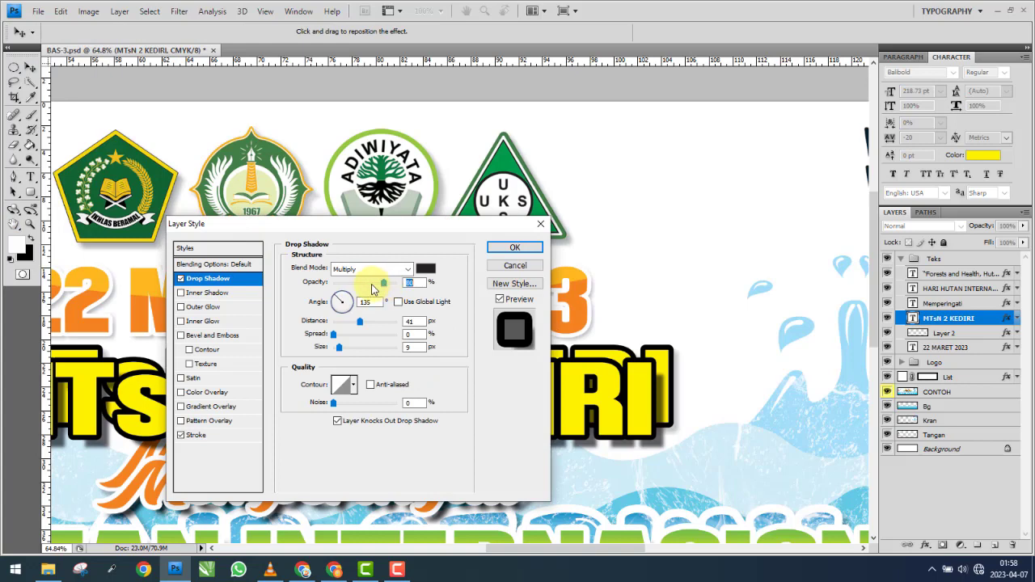
{"action": "left_click", "coordinate": [372, 283]}
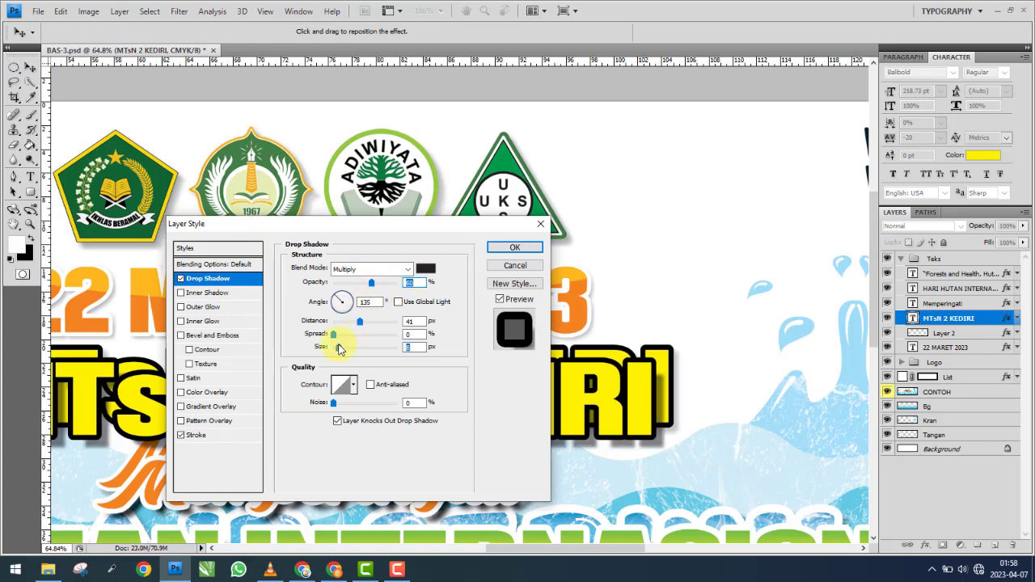
{"action": "left_click_drag", "start_coordinate": [353, 326], "coordinate": [356, 325]}
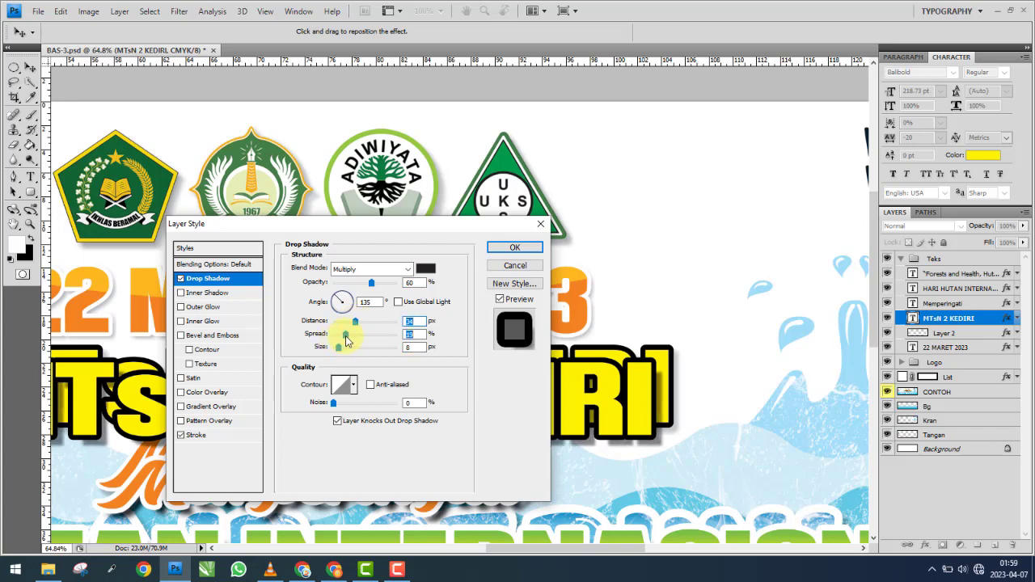
{"action": "left_click", "coordinate": [345, 335]}
{"action": "left_click_drag", "start_coordinate": [340, 351], "coordinate": [340, 348]}
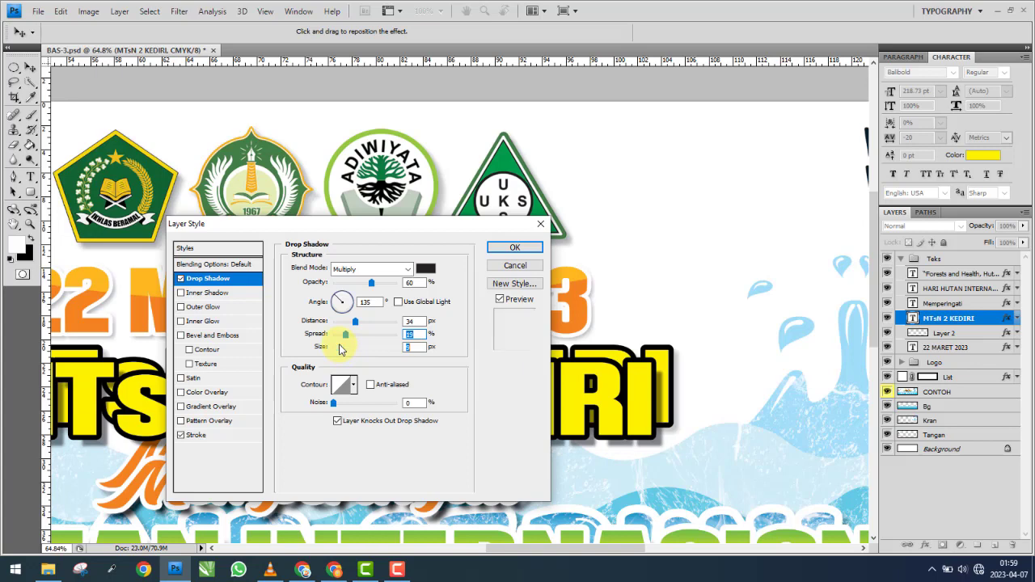
{"action": "left_click", "coordinate": [408, 348]}
{"action": "type", "text": "12"}
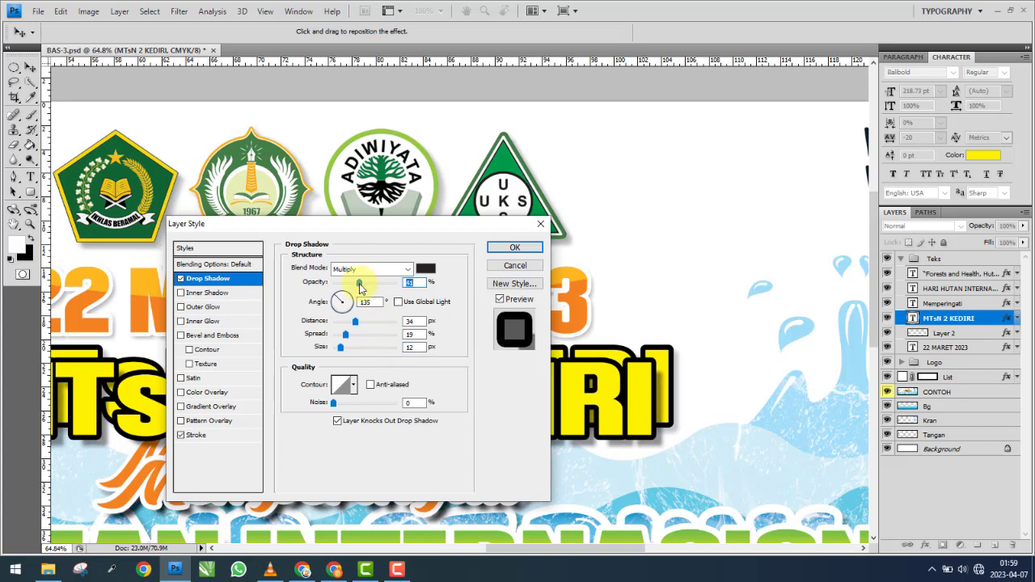
{"action": "left_click", "coordinate": [510, 249]}
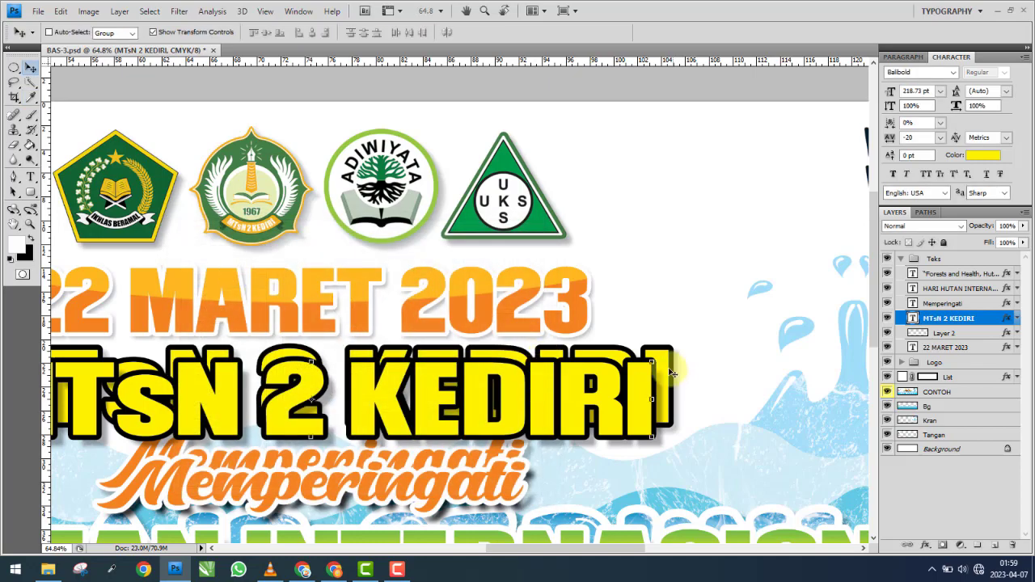
Align the MTsN 2 KEDIRI text with the start of the reference title and stretch it horizontally to the reference's full width.
{"action": "scroll", "coordinate": [639, 385], "scroll_direction": "down", "scroll_amount": 3}
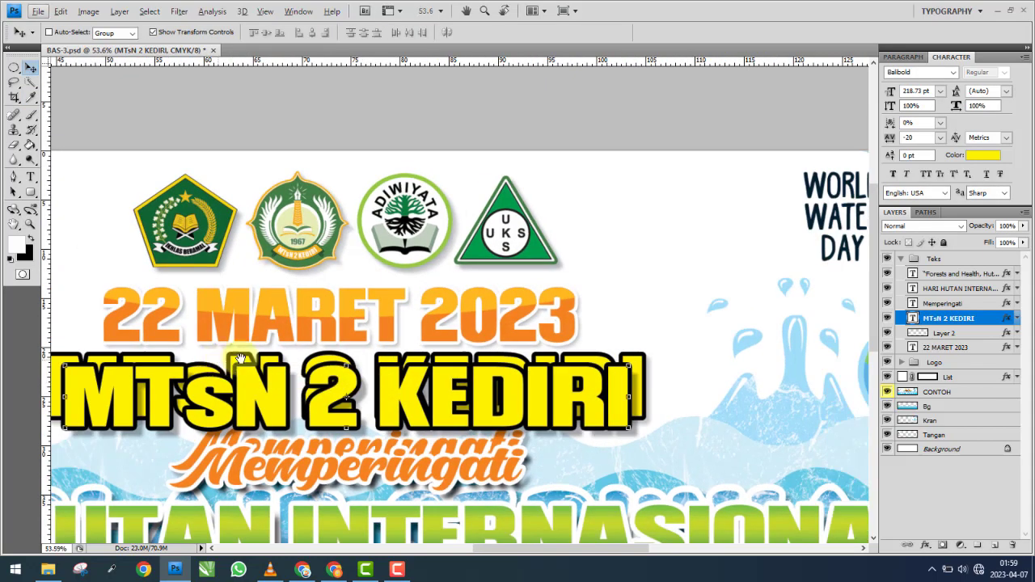
{"action": "scroll", "coordinate": [267, 372], "scroll_direction": "up", "scroll_amount": 2}
{"action": "scroll", "coordinate": [228, 376], "scroll_direction": "up", "scroll_amount": 3}
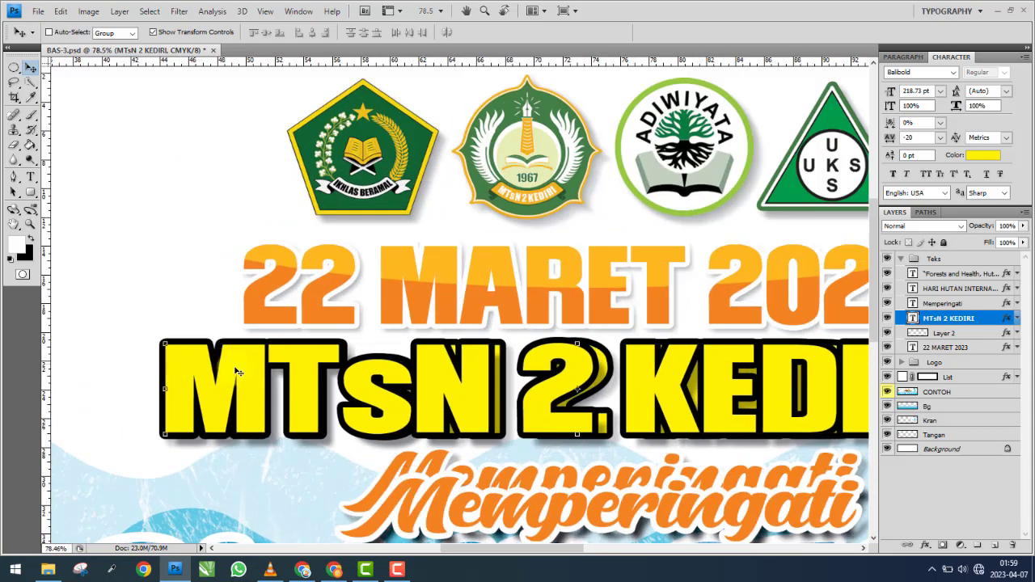
{"action": "scroll", "coordinate": [239, 372], "scroll_direction": "down", "scroll_amount": 3}
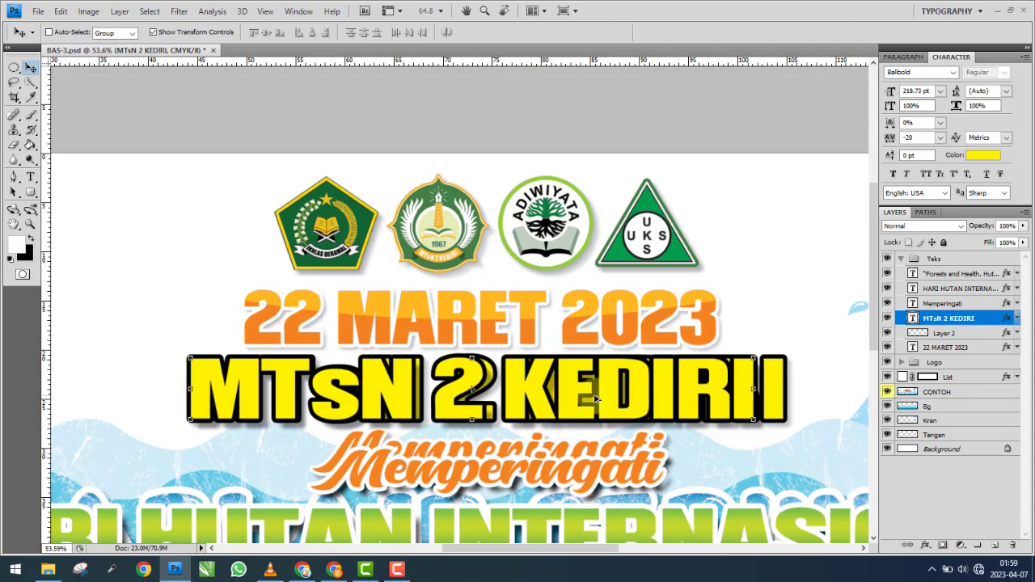
{"action": "scroll", "coordinate": [596, 398], "scroll_direction": "up", "scroll_amount": 4}
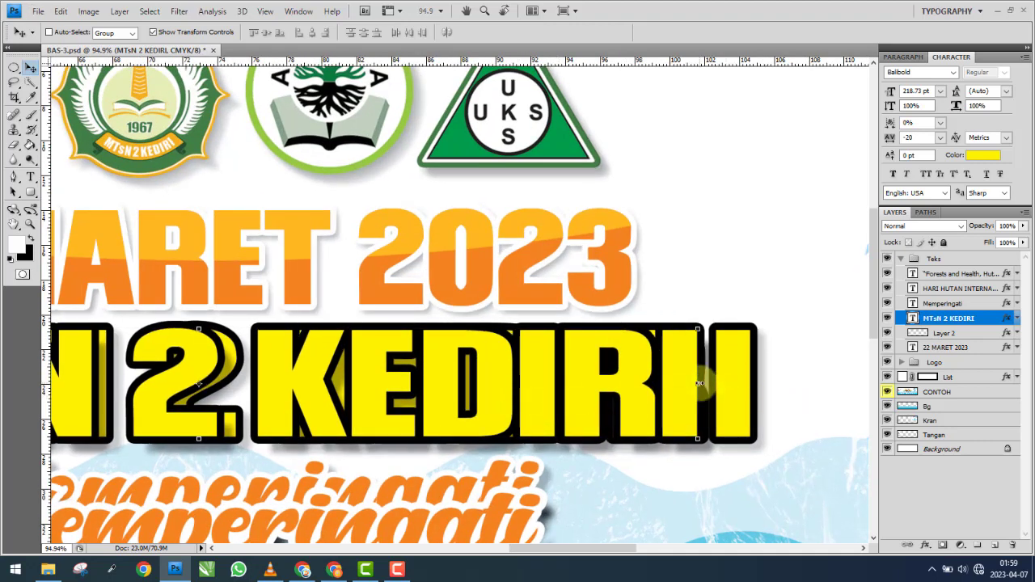
{"action": "left_click_drag", "start_coordinate": [700, 384], "coordinate": [753, 391]}
{"action": "key", "text": "Return"}
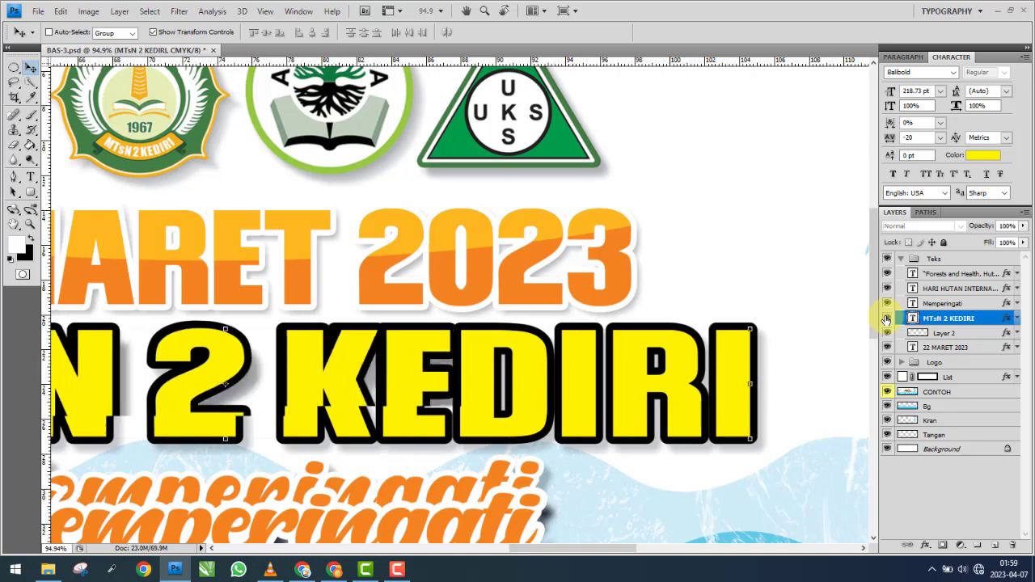
Select the Memperingati text layer and move it slightly downward, away from the reference lettering.
{"action": "scroll", "coordinate": [643, 333], "scroll_direction": "down", "scroll_amount": 2}
{"action": "scroll", "coordinate": [548, 315], "scroll_direction": "down", "scroll_amount": 2}
{"action": "scroll", "coordinate": [548, 315], "scroll_direction": "left", "scroll_amount": 2}
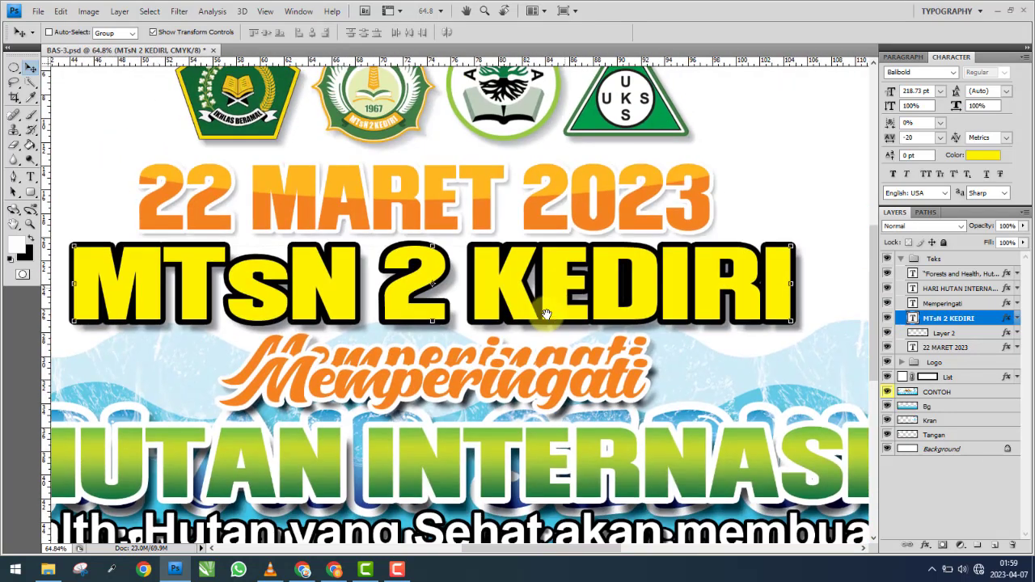
{"action": "left_click", "coordinate": [947, 304]}
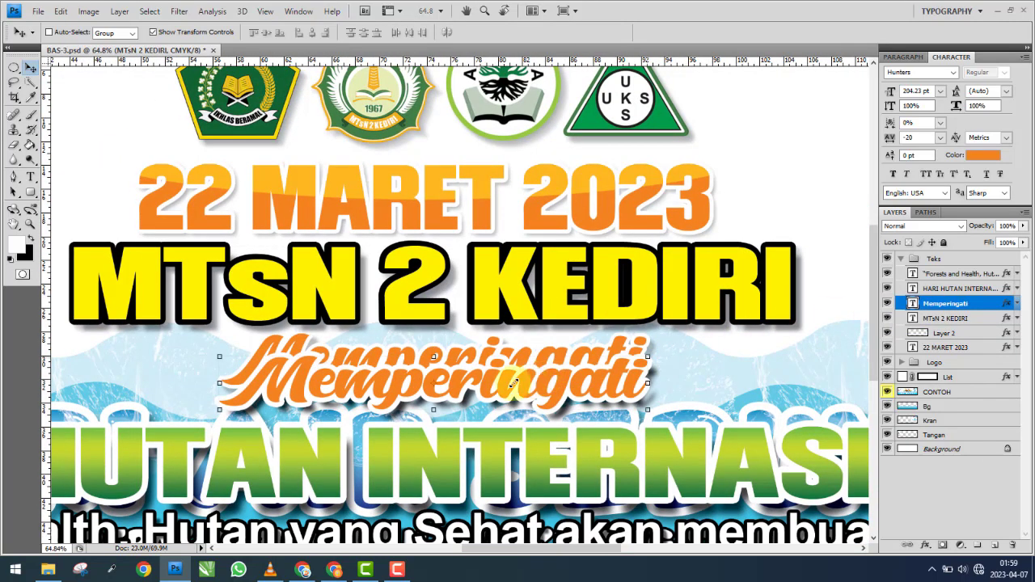
{"action": "mouse_move", "coordinate": [506, 374]}
{"action": "left_mouse_down"}
{"action": "mouse_move", "coordinate": [504, 411]}
{"action": "mouse_move", "coordinate": [504, 395]}
{"action": "left_mouse_up"}
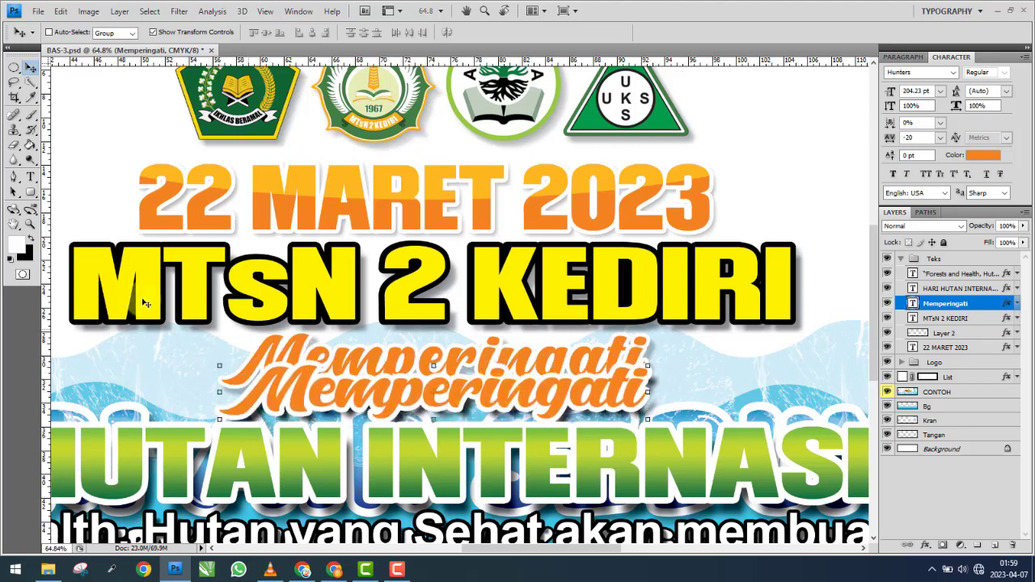
Set the drop shadow opacity of the "Memperingati" text layer to 72%.
{"action": "double_click", "coordinate": [981, 306]}
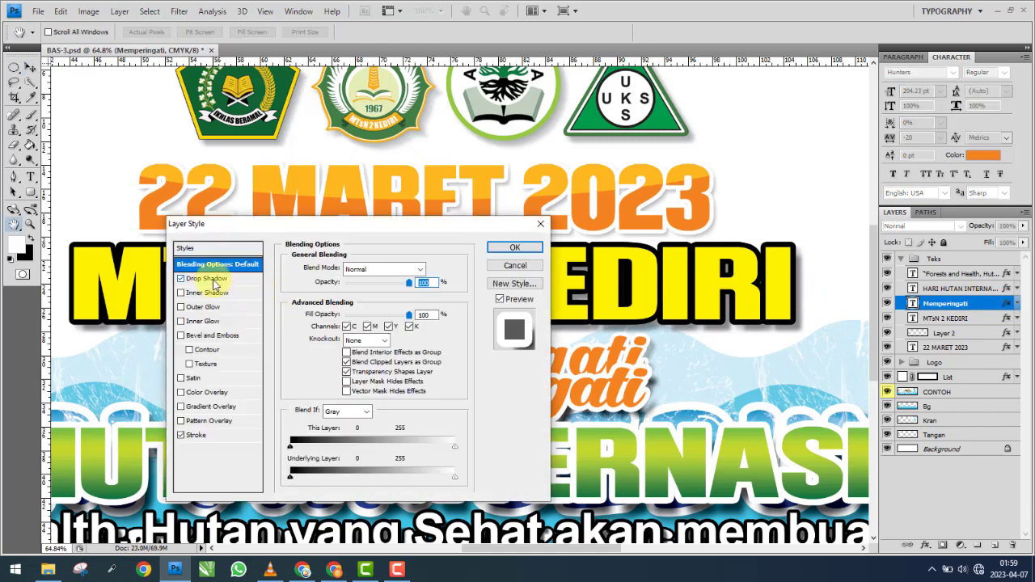
{"action": "left_click", "coordinate": [213, 280]}
{"action": "left_click_drag", "start_coordinate": [385, 289], "coordinate": [380, 289]}
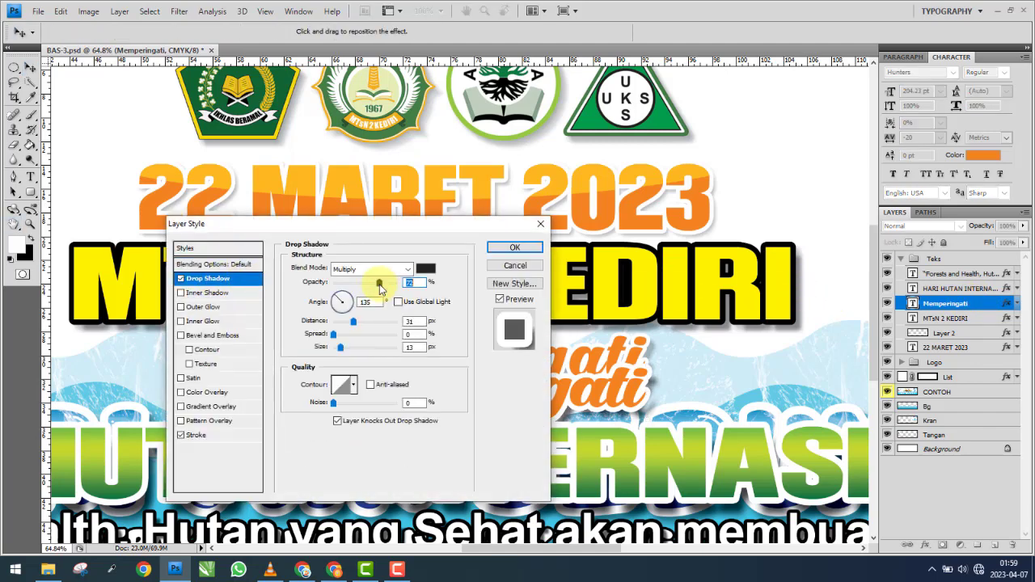
{"action": "left_click", "coordinate": [514, 247]}
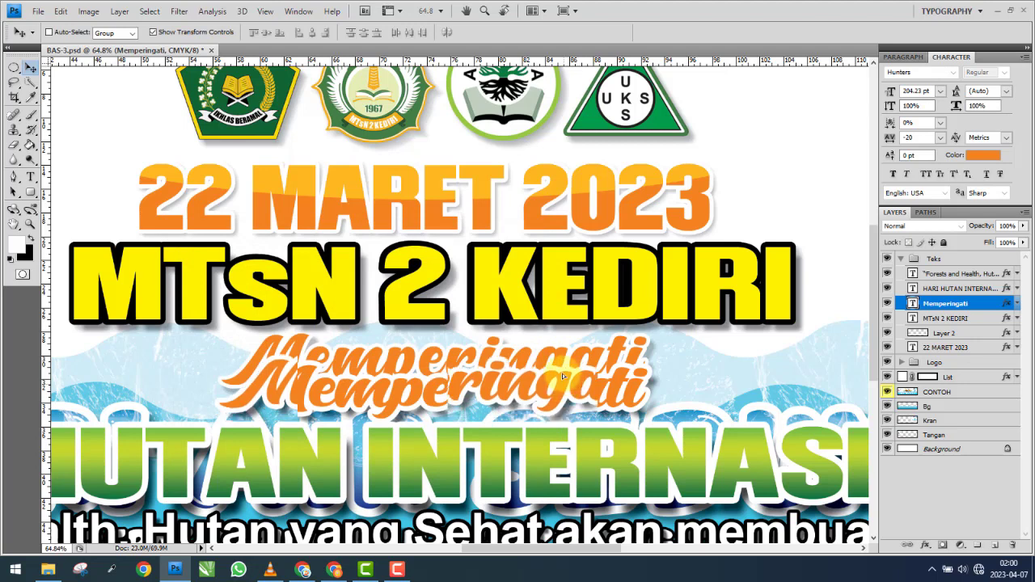
Nudge the "Memperingati" text up onto the matching lettering in the reference and compare them by toggling the layer's visibility.
{"action": "key", "text": "Up"}
{"action": "key", "text": "Up"}
{"action": "key", "text": "Up"}
{"action": "key", "text": "Up"}
{"action": "key", "text": "Up"}
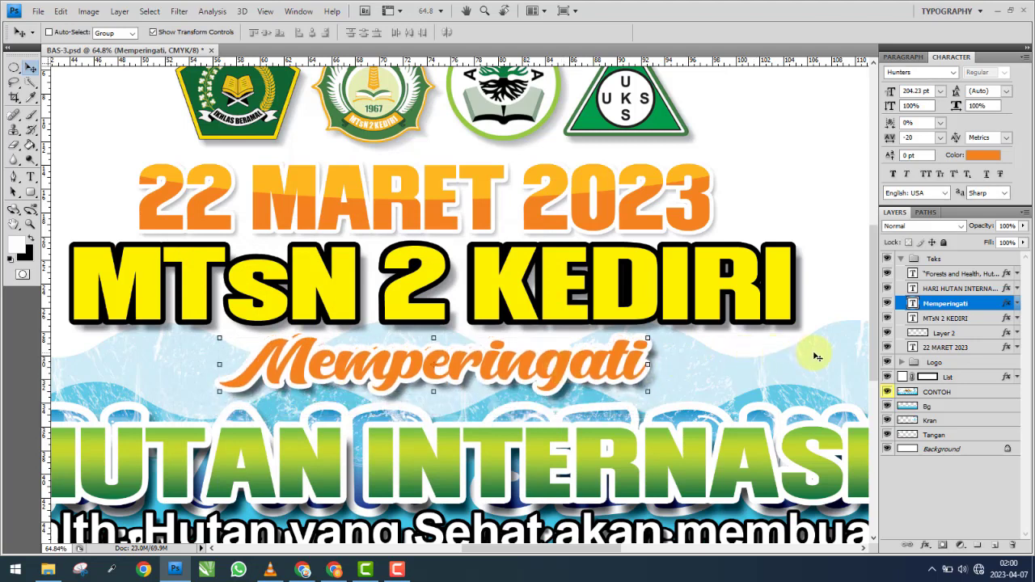
{"action": "left_click", "coordinate": [887, 303]}
{"action": "left_click", "coordinate": [887, 303]}
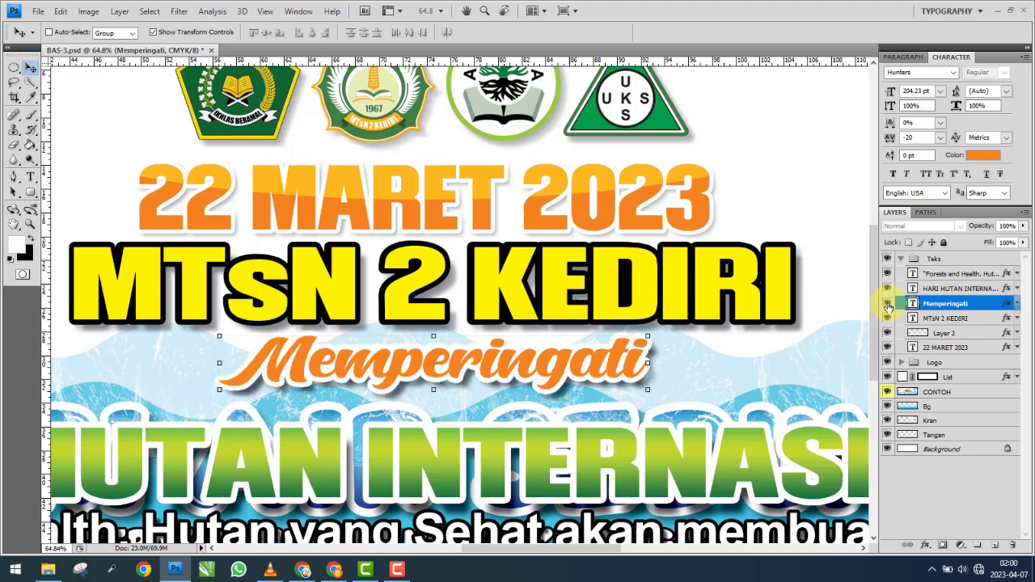
Nudge the "Memperingati" text slightly left to align it horizontally with the reference lettering.
{"action": "key", "text": "Left"}
{"action": "key", "text": "Left"}
{"action": "key", "text": "Left"}
{"action": "key", "text": "Left"}
{"action": "key", "text": "Left"}
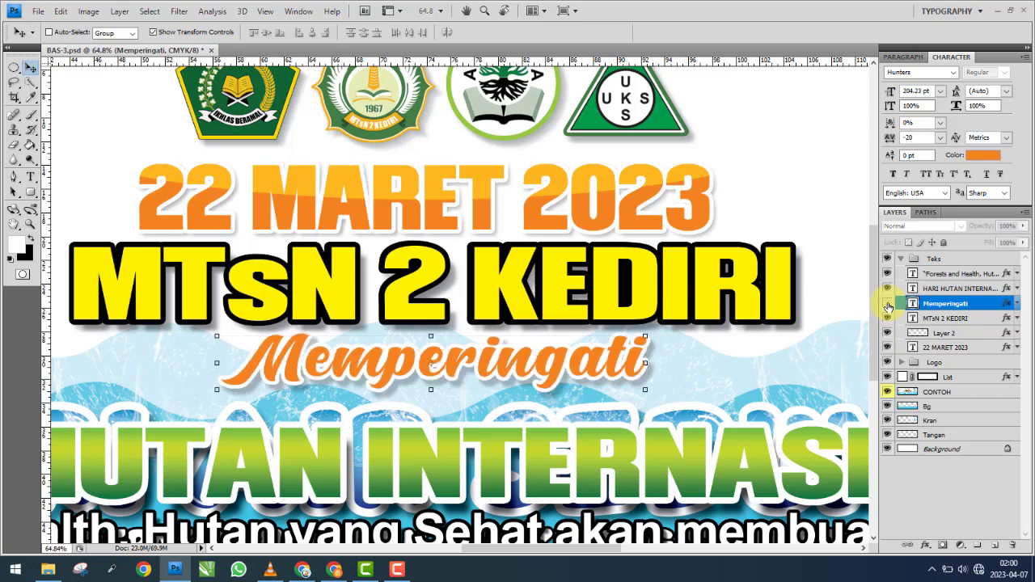
{"action": "key", "text": "Left"}
{"action": "key", "text": "Left"}
{"action": "key", "text": "Left"}
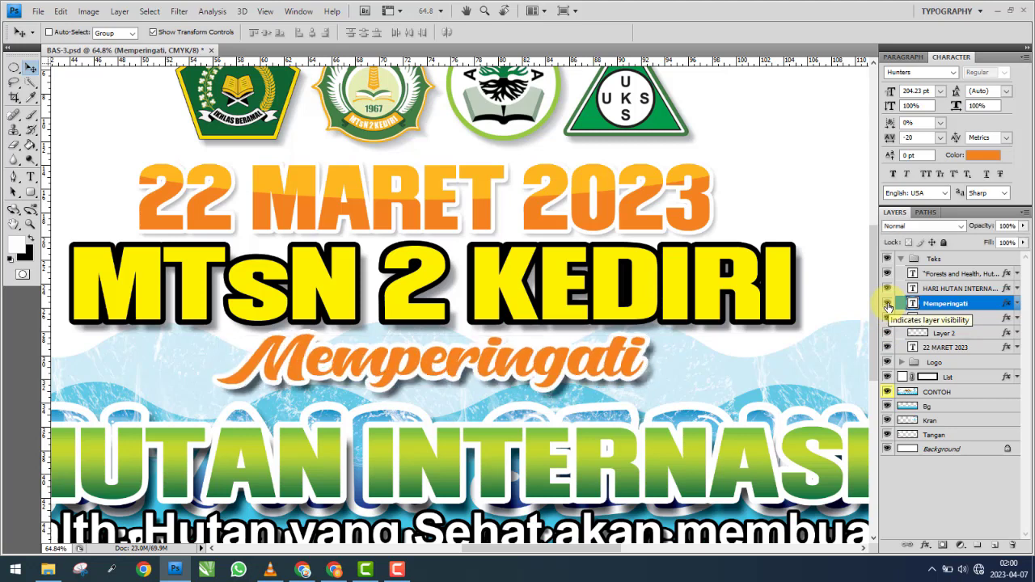
{"action": "key", "text": "Left"}
{"action": "key", "text": "Left"}
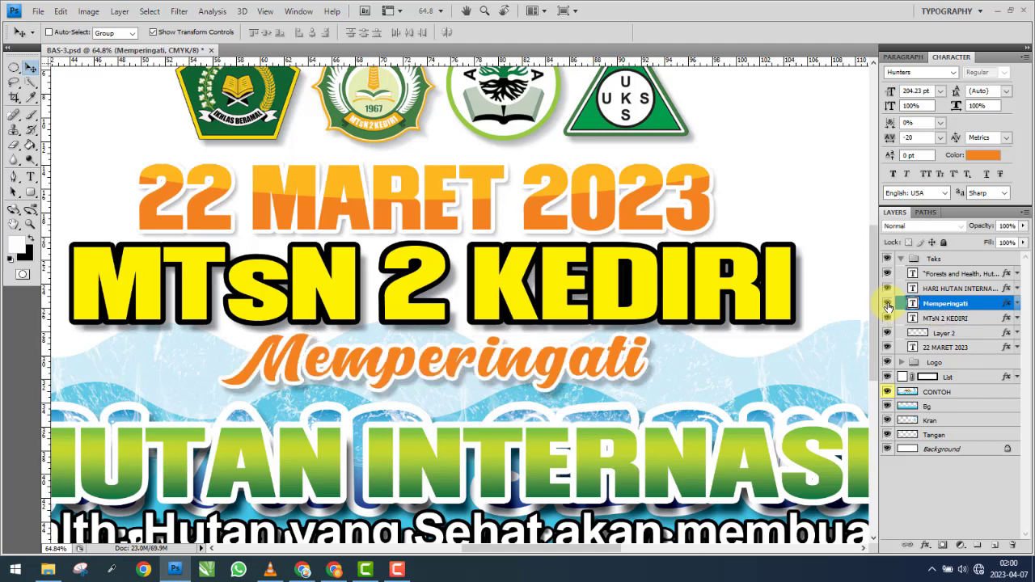
Set the stroke size of the "Memperingati" layer to 10 px.
{"action": "double_click", "coordinate": [972, 304]}
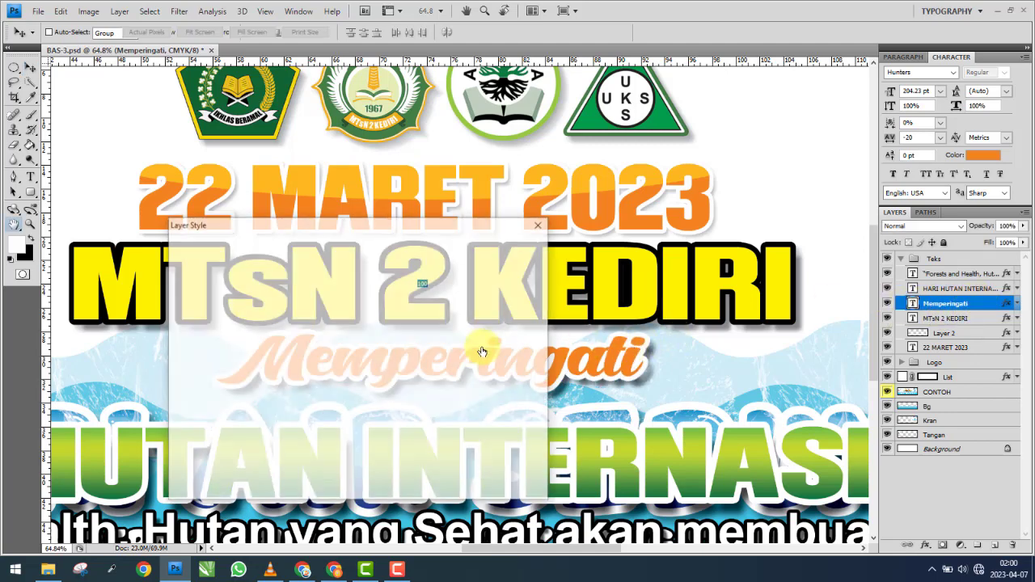
{"action": "left_click", "coordinate": [197, 435]}
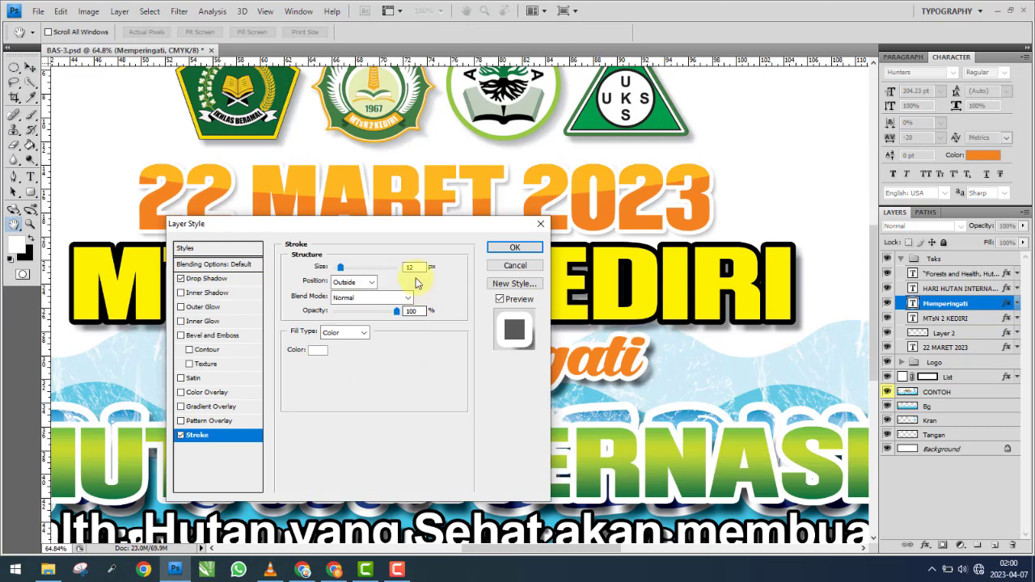
{"action": "type", "text": "10"}
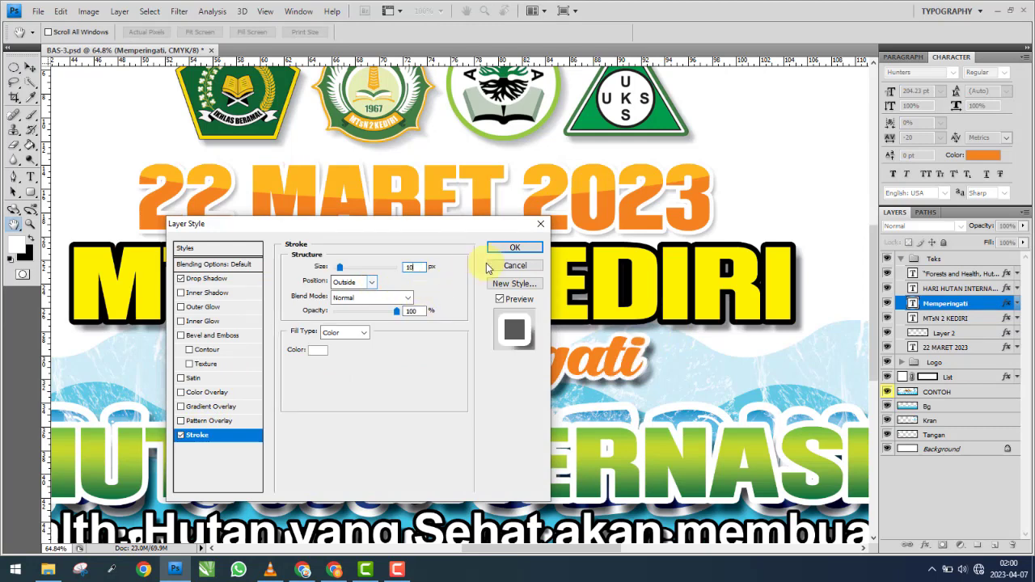
{"action": "left_click", "coordinate": [513, 248]}
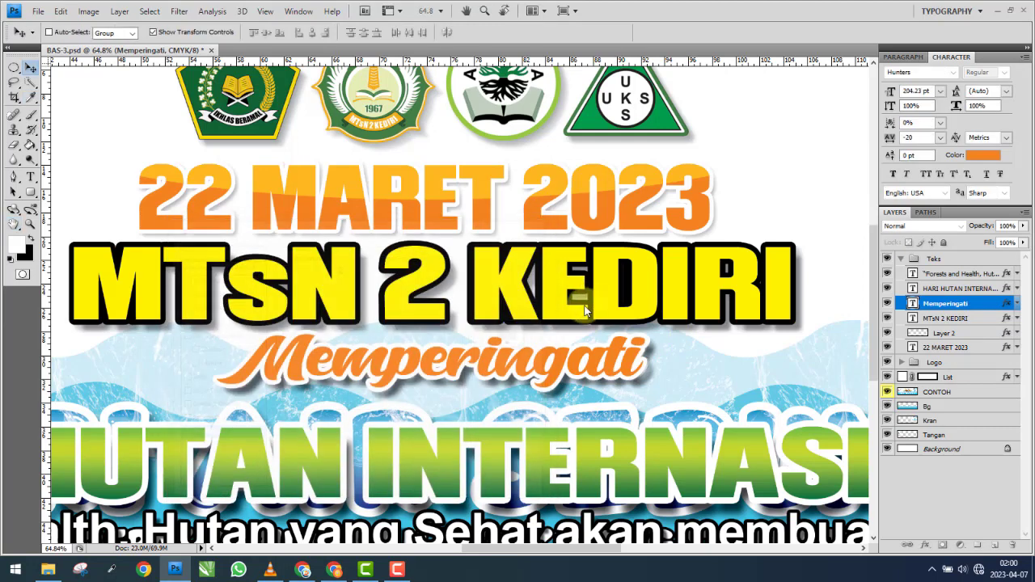
Move the "HARI HUTAN INTERNASIONAL" text layer straight up to uncover the reference title beneath it.
{"action": "scroll", "coordinate": [566, 318], "scroll_direction": "down", "scroll_amount": 3}
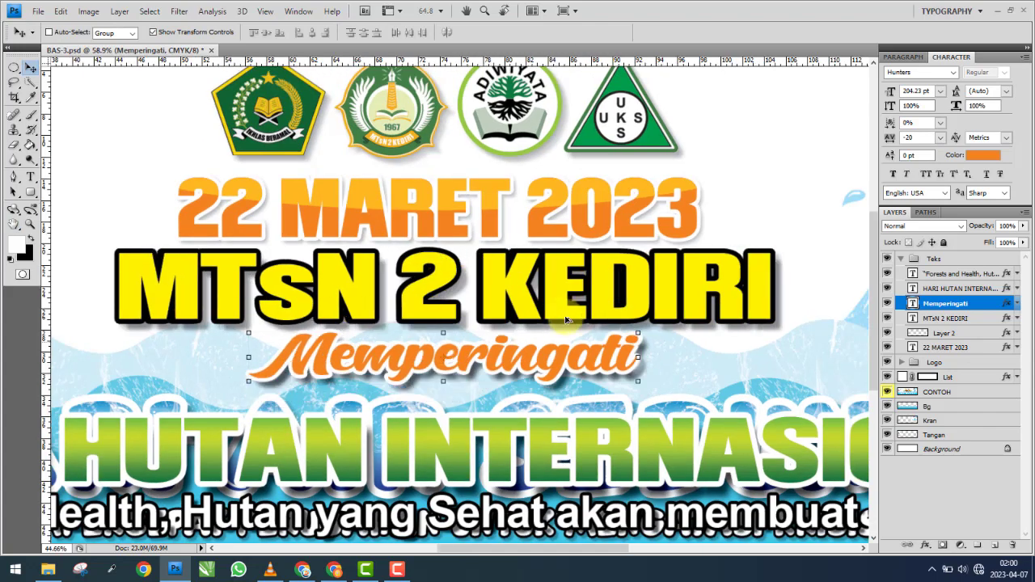
{"action": "scroll", "coordinate": [647, 323], "scroll_direction": "down", "scroll_amount": 1}
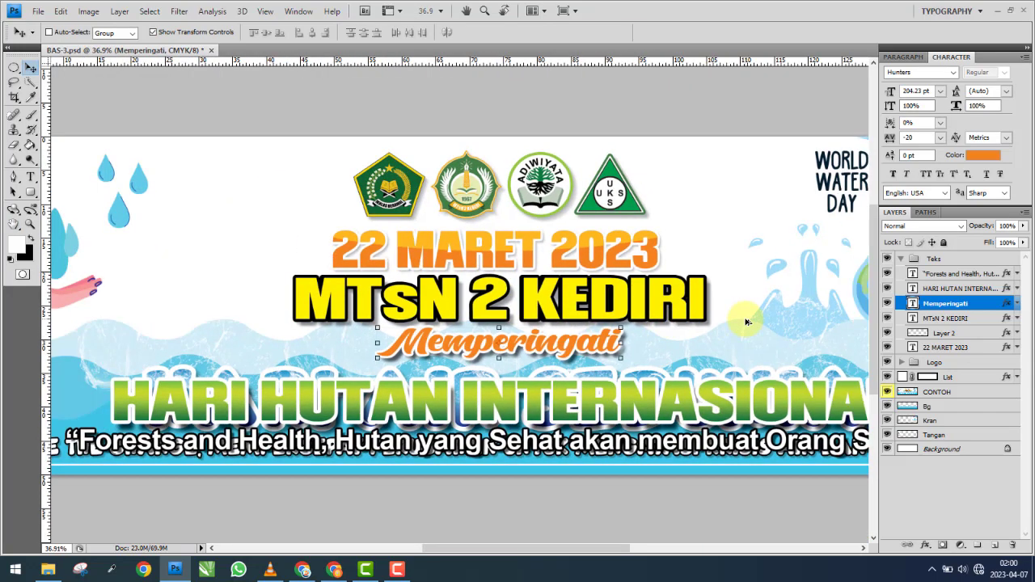
{"action": "left_click", "coordinate": [897, 291]}
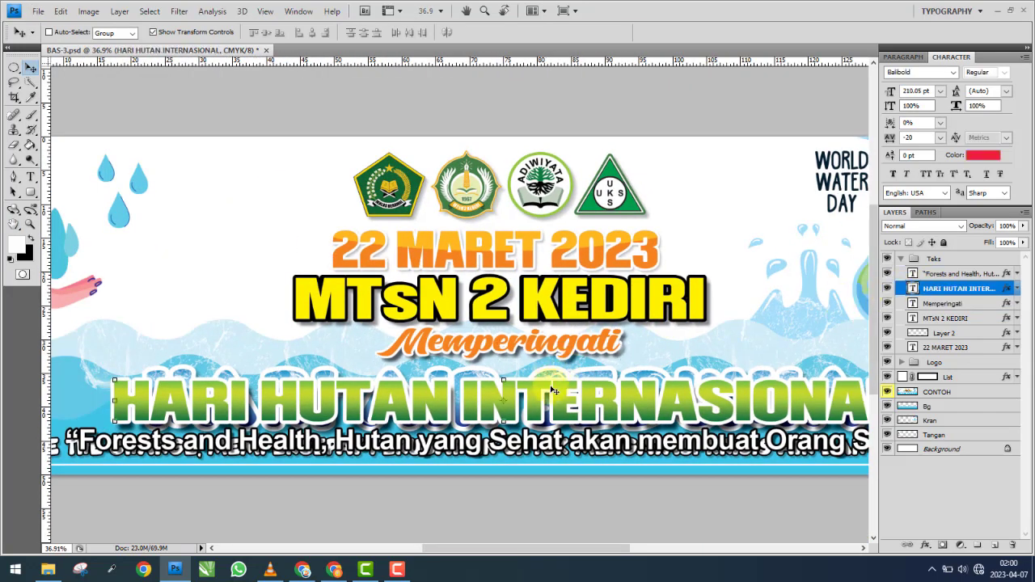
{"action": "left_click_drag", "start_coordinate": [544, 393], "coordinate": [545, 340]}
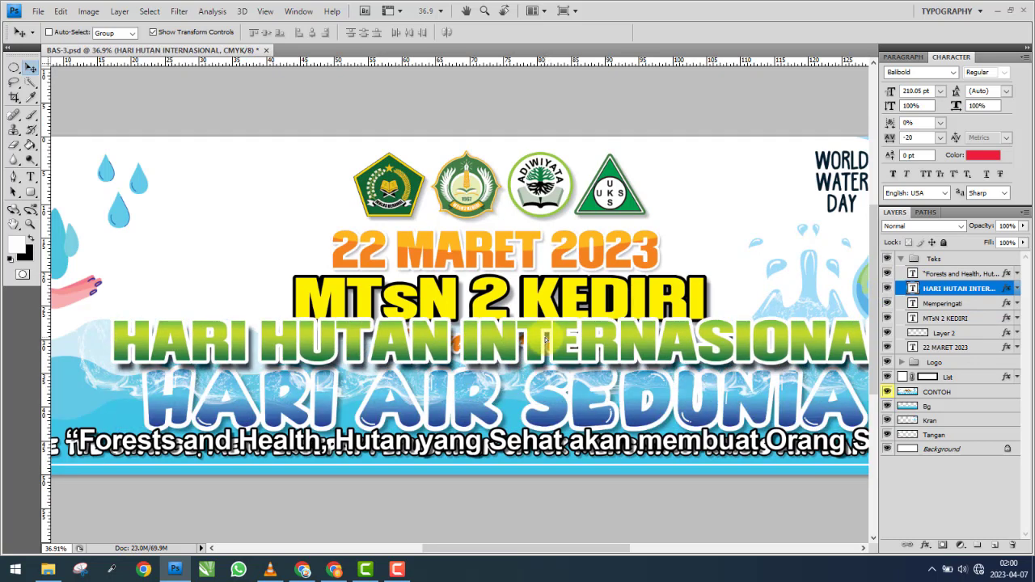
Change the "HARI HUTAN INTERNASIONAL" text to "HARI AIR SEDUNIA".
{"action": "left_click", "coordinate": [30, 177]}
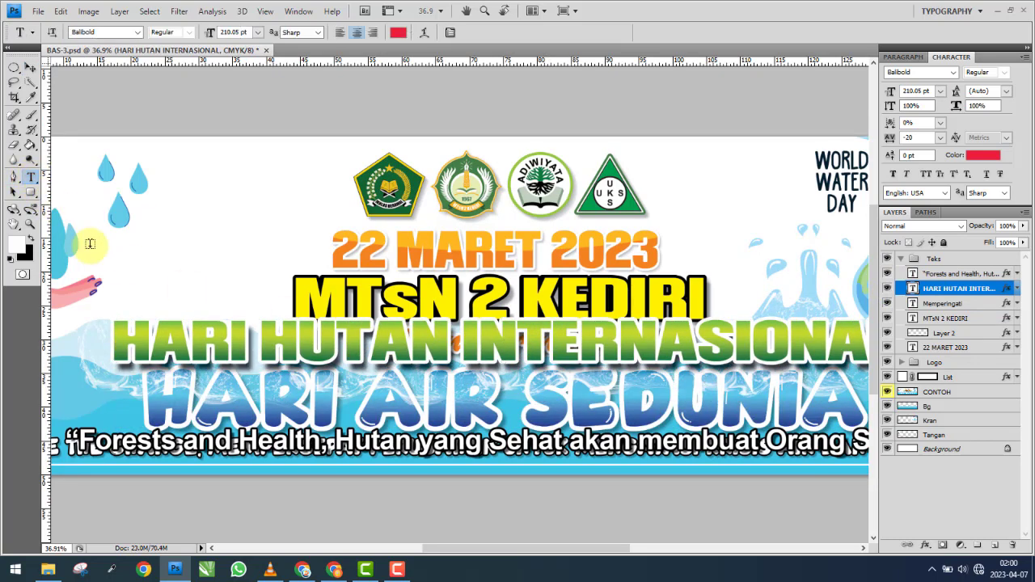
{"action": "left_click", "coordinate": [233, 340]}
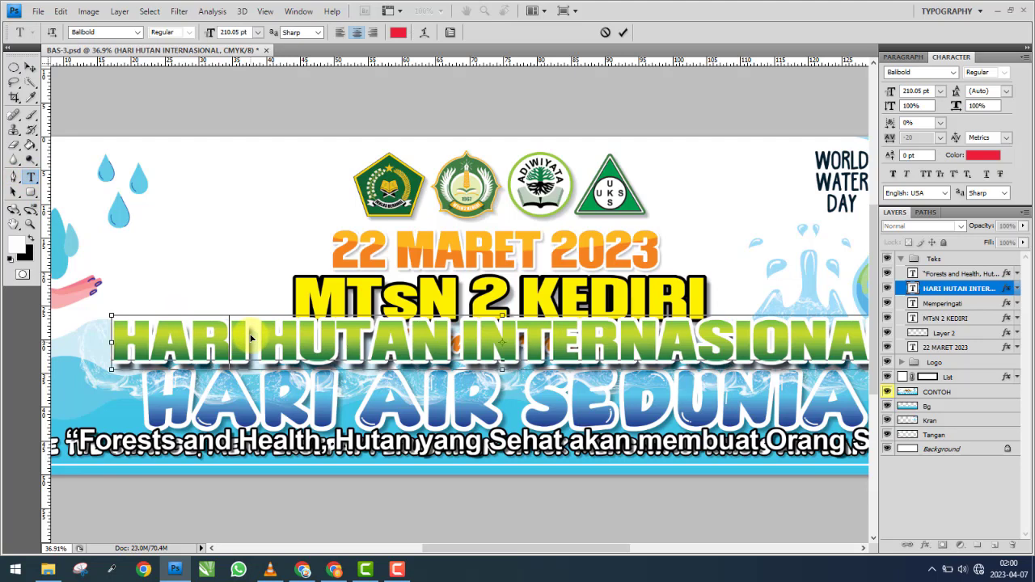
{"action": "key", "text": "shift+End"}
{"action": "type", "text": "AIR"}
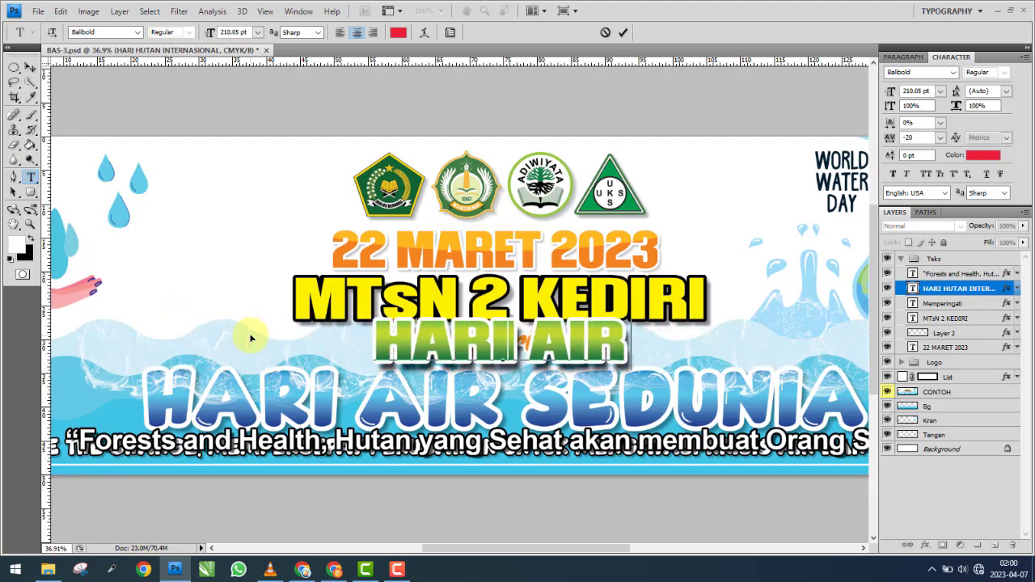
{"action": "type", "text": " SEDUNI"}
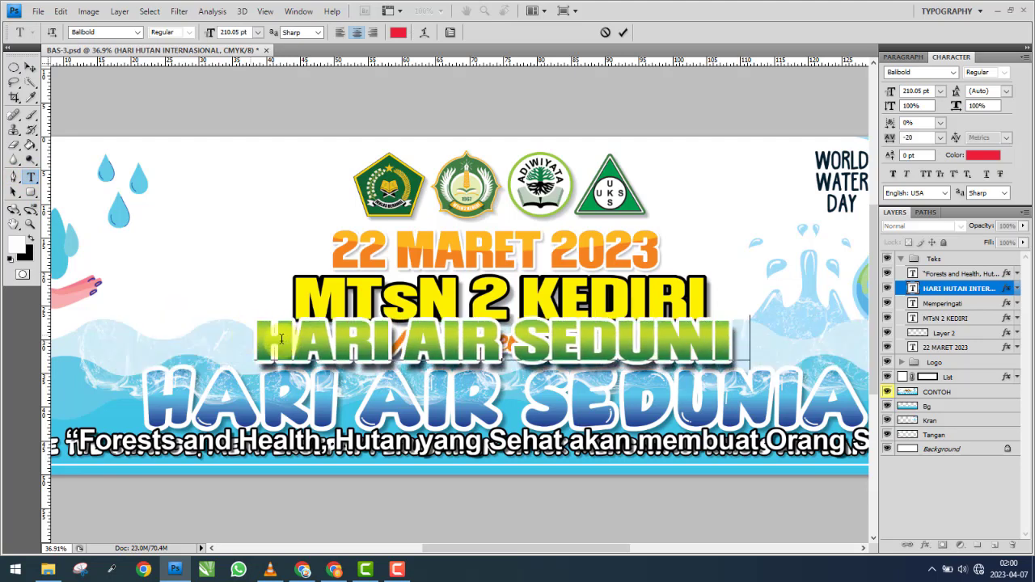
{"action": "type", "text": "A"}
{"action": "left_click", "coordinate": [30, 67]}
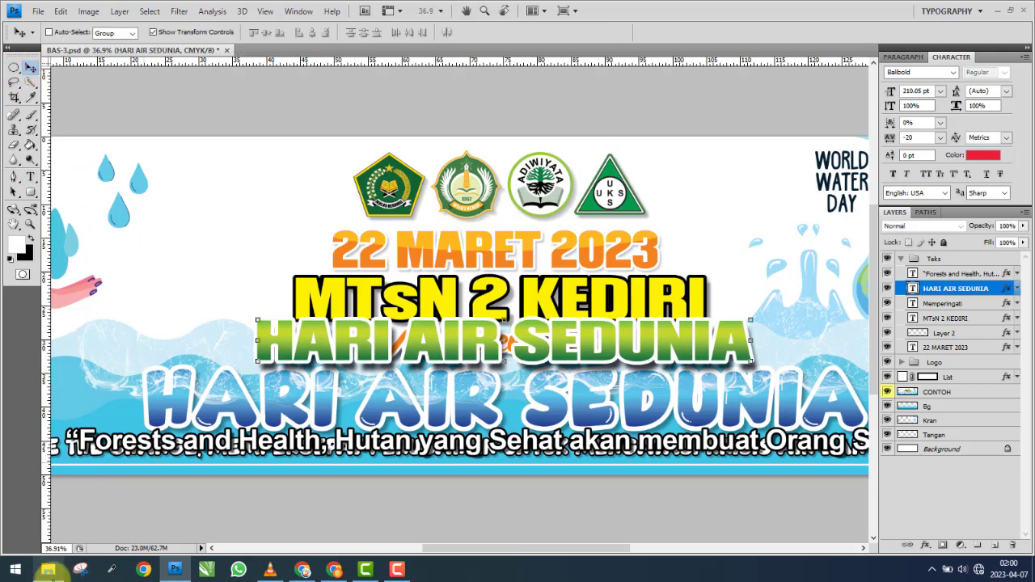
Switch to File Explorer and examine the font files in the Font folder of BAS-3P.
{"action": "left_click", "coordinate": [48, 571]}
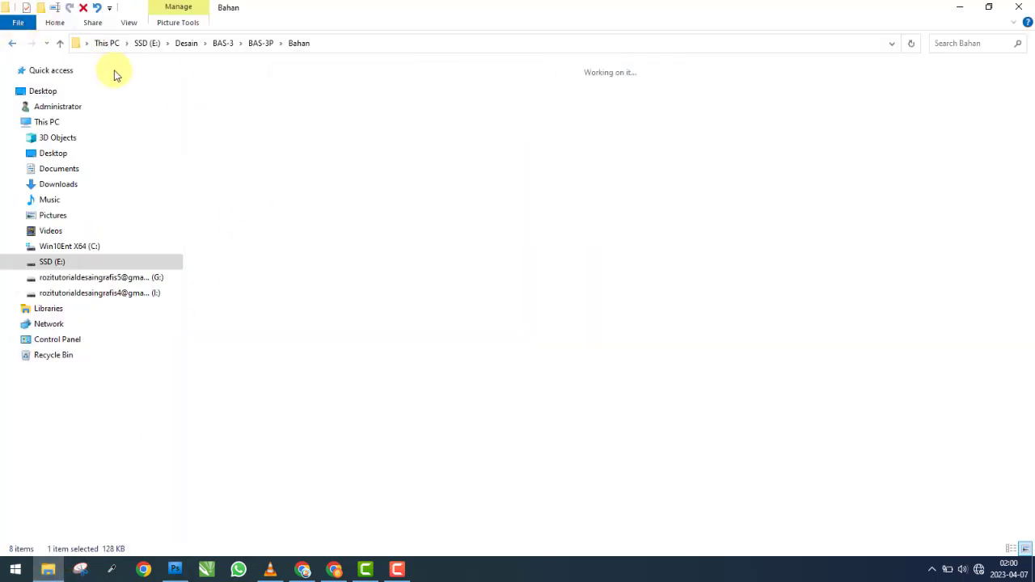
{"action": "left_click", "coordinate": [261, 43]}
{"action": "double_click", "coordinate": [316, 100]}
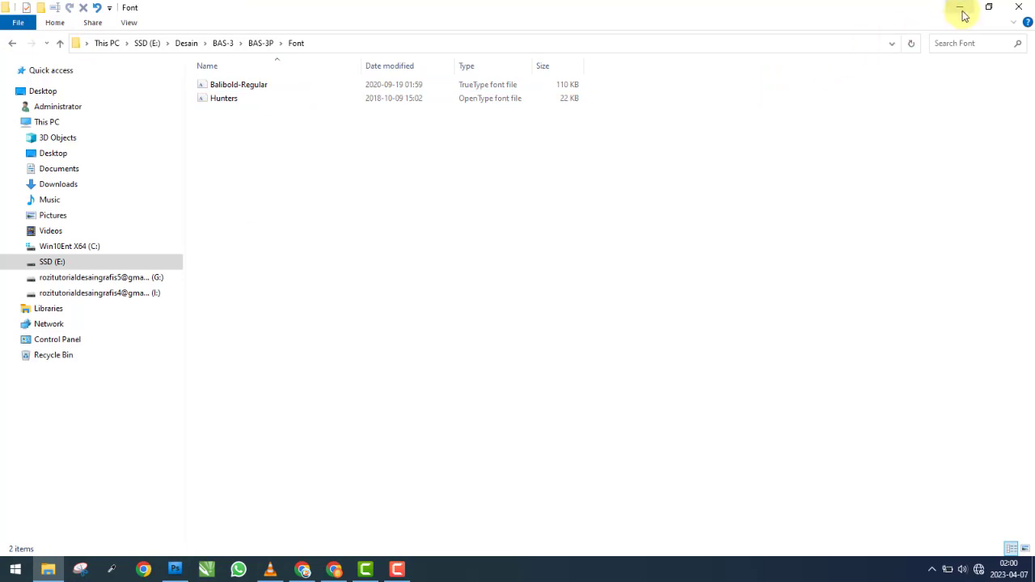
{"action": "left_click", "coordinate": [248, 87]}
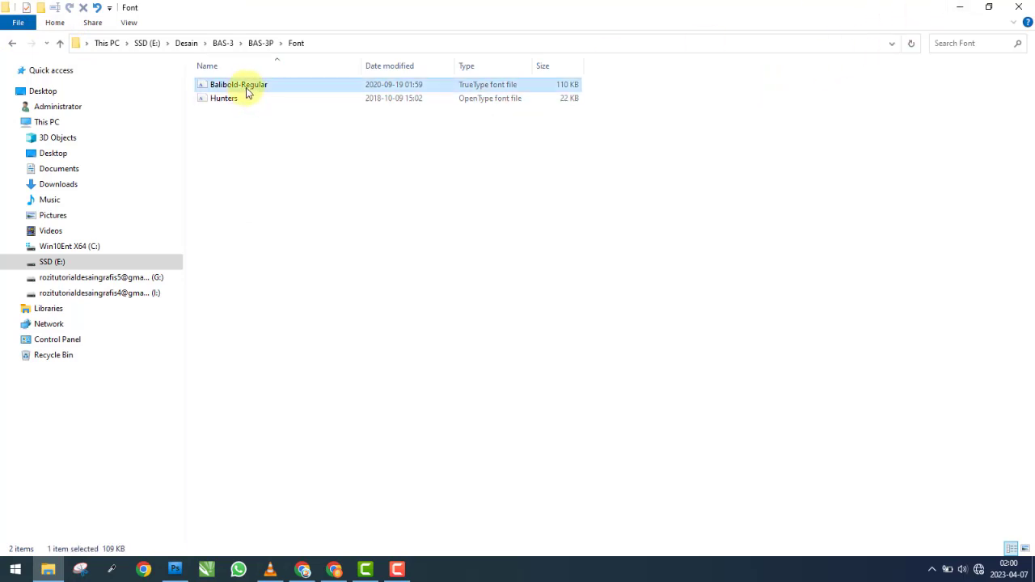
{"action": "left_click", "coordinate": [237, 101]}
{"action": "left_click", "coordinate": [258, 89]}
{"action": "left_click", "coordinate": [954, 14]}
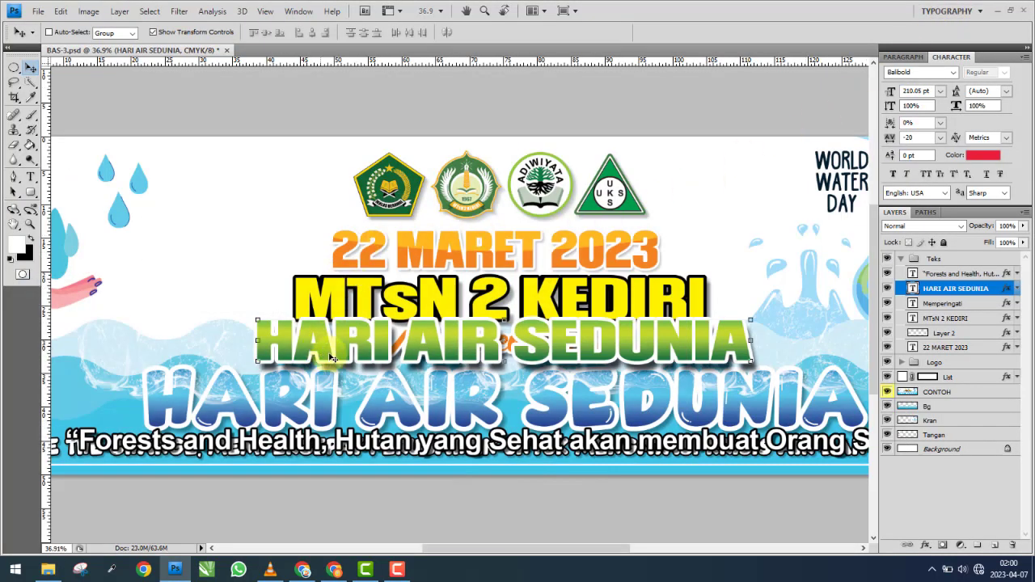
Switch to File Explorer and open the CorelDRAW version of BAS-3 from the BAS-3C folder.
{"action": "left_click", "coordinate": [47, 570]}
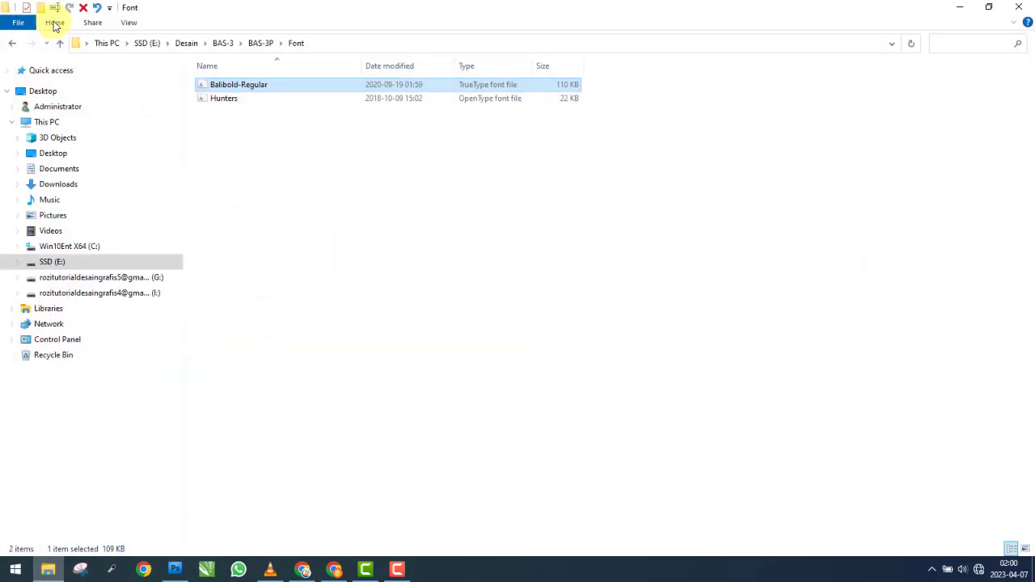
{"action": "left_click", "coordinate": [12, 44]}
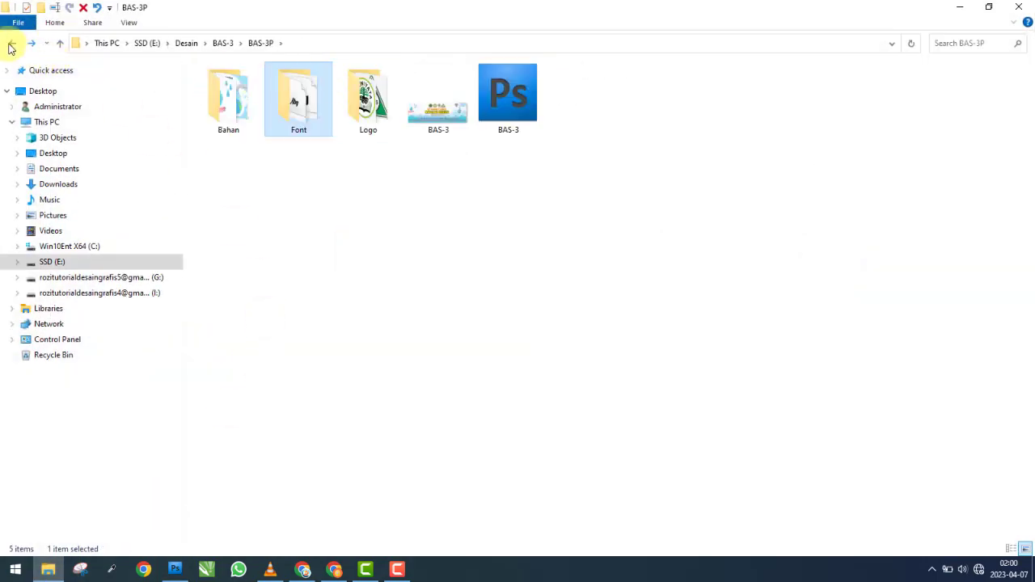
{"action": "left_click", "coordinate": [11, 45]}
{"action": "double_click", "coordinate": [224, 103]}
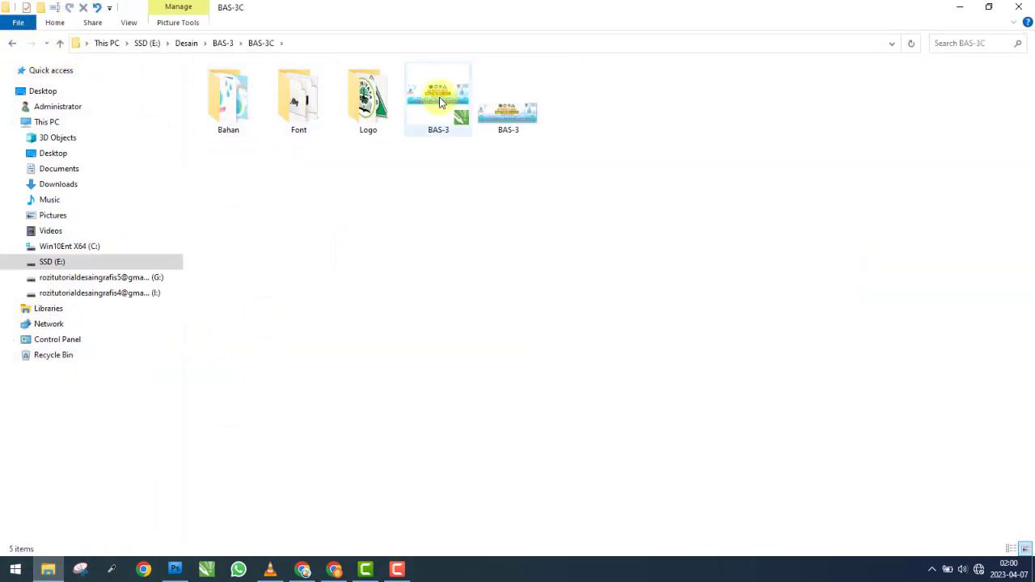
{"action": "double_click", "coordinate": [440, 101]}
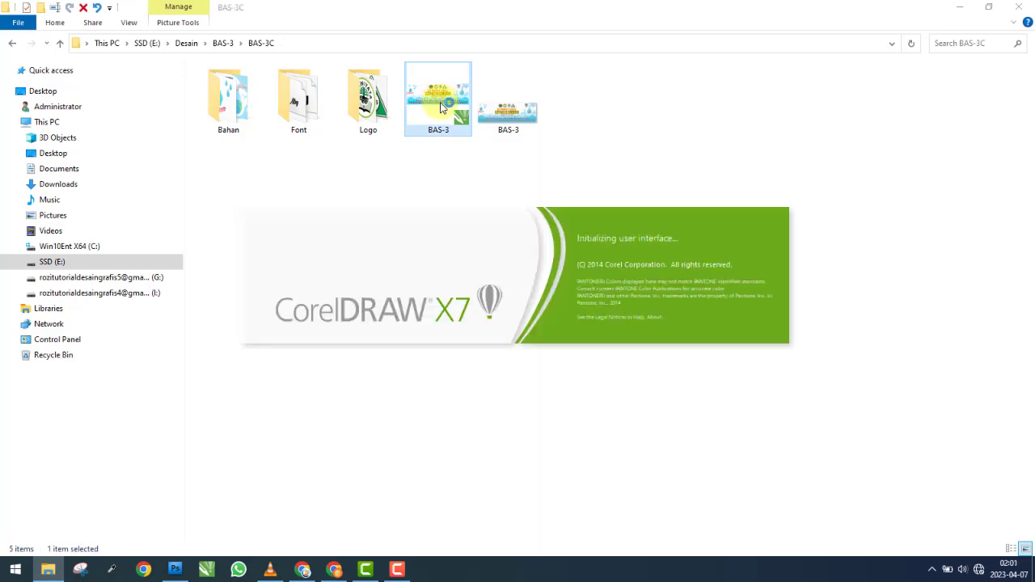
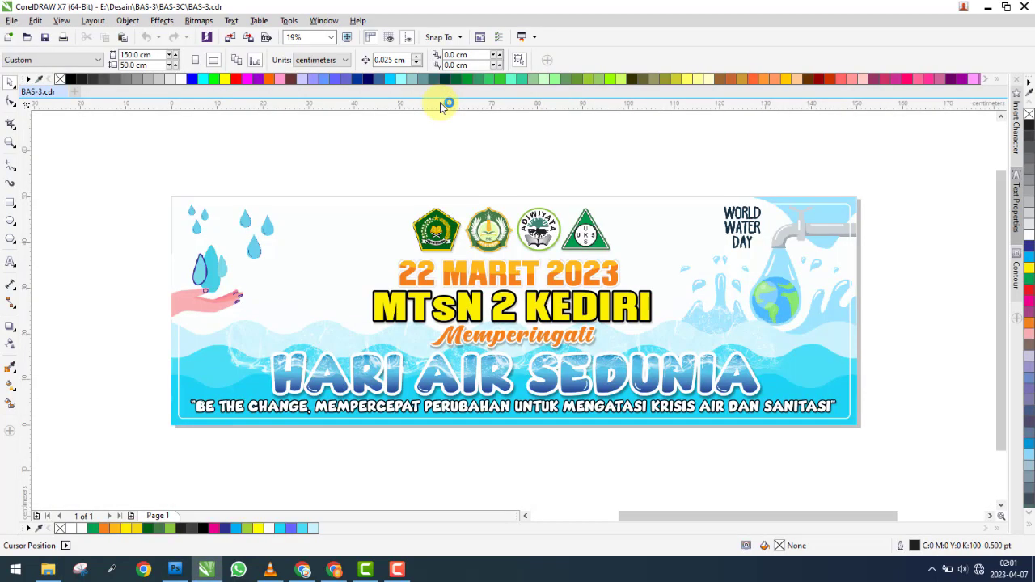
Ungroup the banner objects and move the water splash bitmap off the page to check the "HARI AIR SEDUNIA" text's font.
{"action": "left_click", "coordinate": [308, 392]}
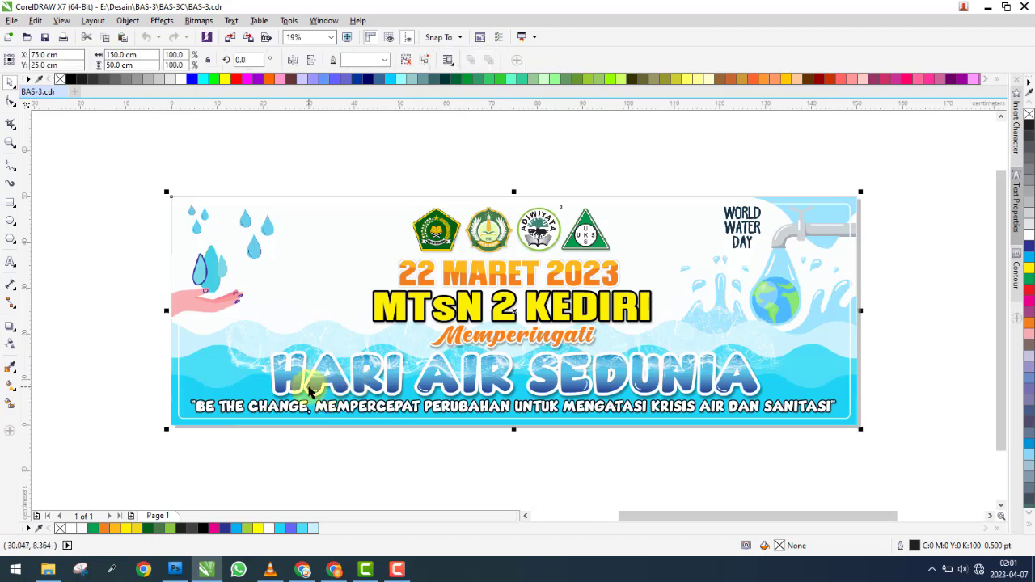
{"action": "left_click", "coordinate": [423, 59]}
{"action": "left_click", "coordinate": [417, 145]}
{"action": "left_click", "coordinate": [320, 392]}
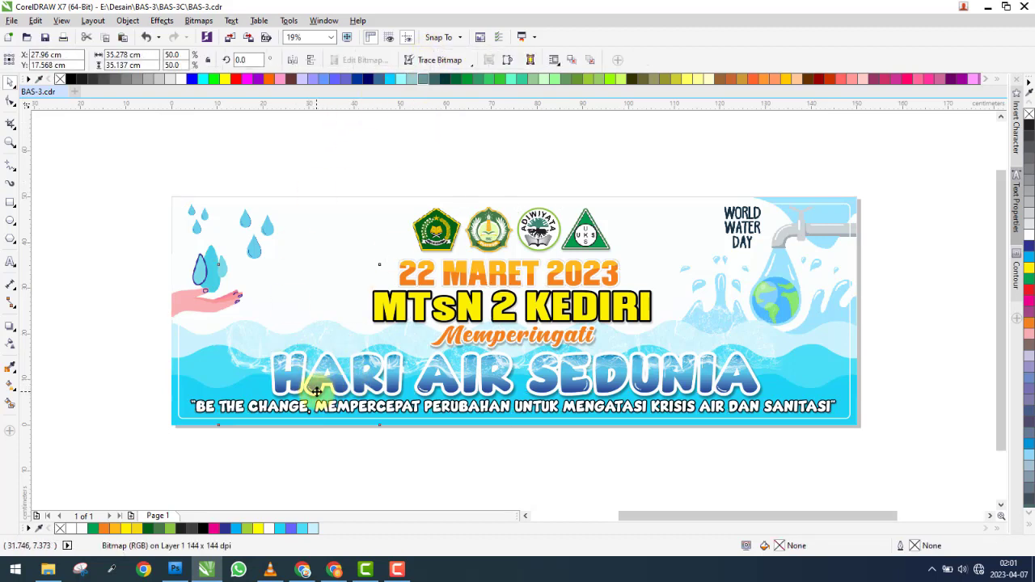
{"action": "left_click_drag", "start_coordinate": [316, 391], "coordinate": [150, 416]}
{"action": "left_click", "coordinate": [287, 378]}
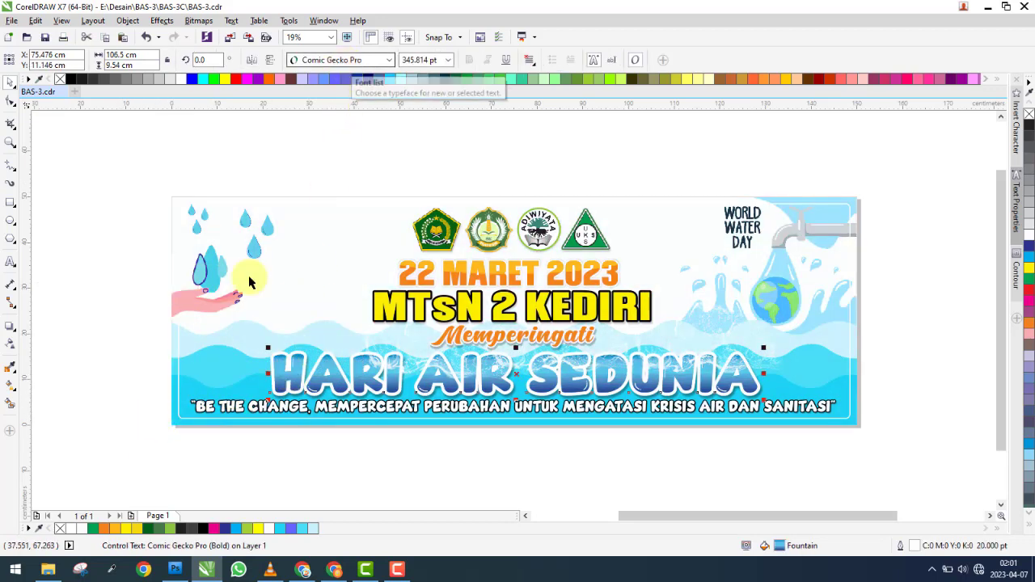
Switch to File Explorer and copy the Comic Gecko Pro font file from the 4. COMIC folder in Font on drive E.
{"action": "left_click", "coordinate": [48, 569]}
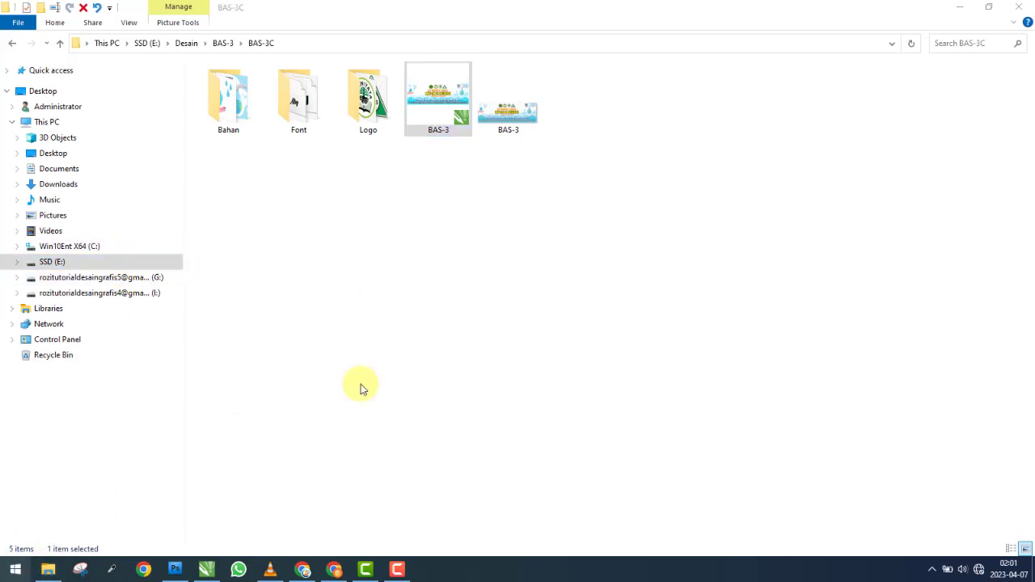
{"action": "key", "text": "super"}
{"action": "left_click", "coordinate": [371, 292]}
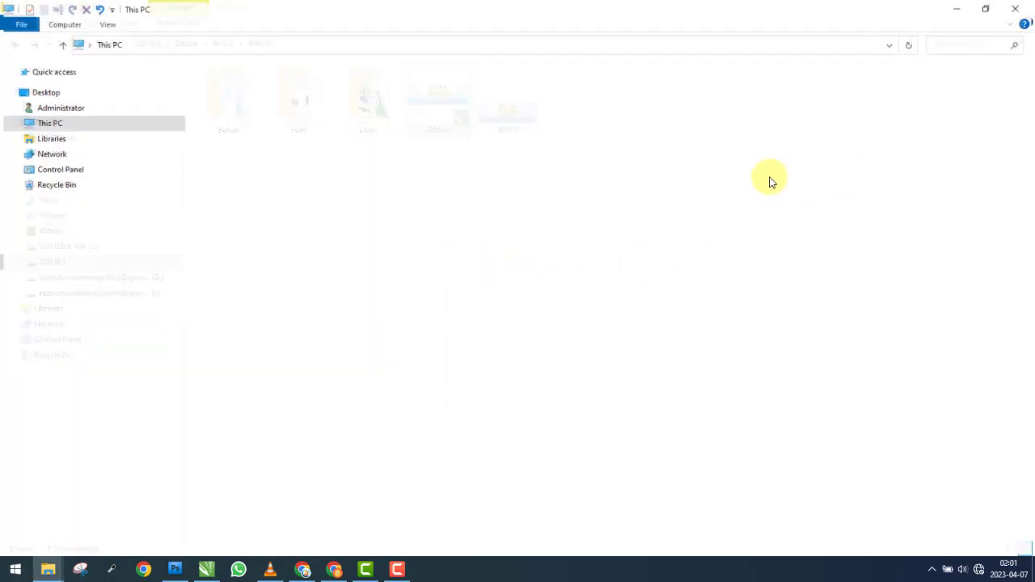
{"action": "left_click", "coordinate": [772, 117]}
{"action": "double_click", "coordinate": [773, 117]}
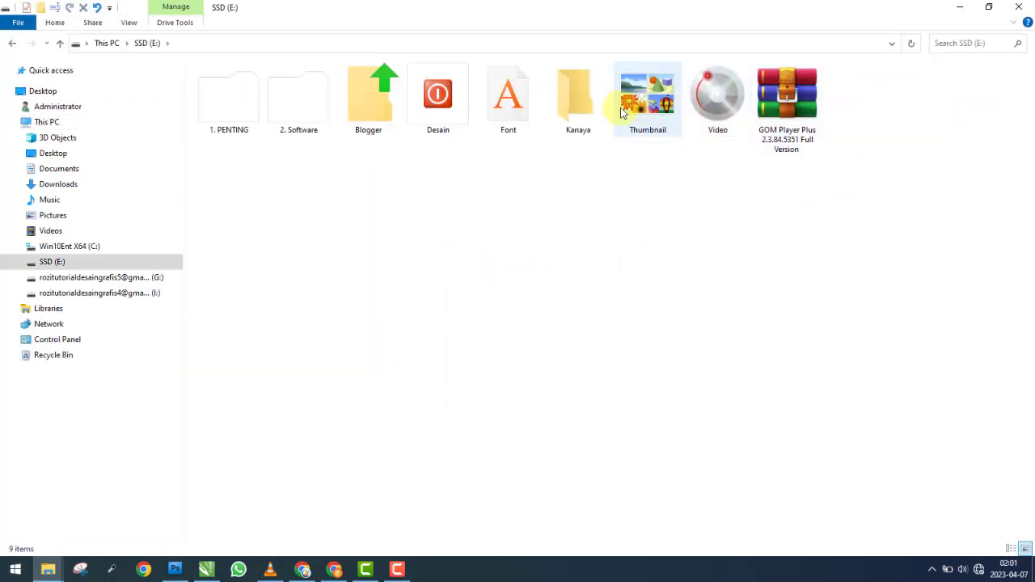
{"action": "double_click", "coordinate": [532, 108]}
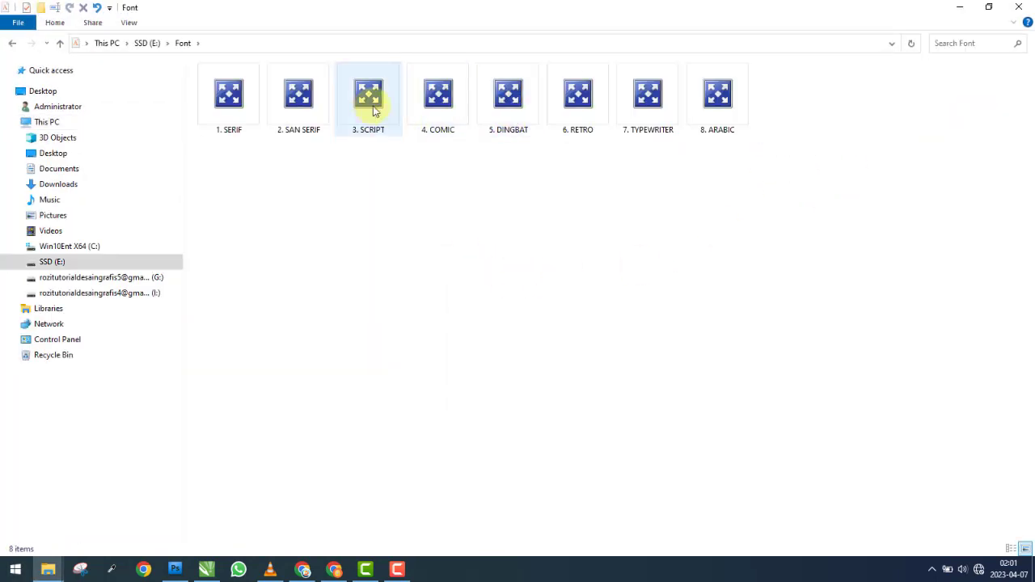
{"action": "double_click", "coordinate": [414, 113]}
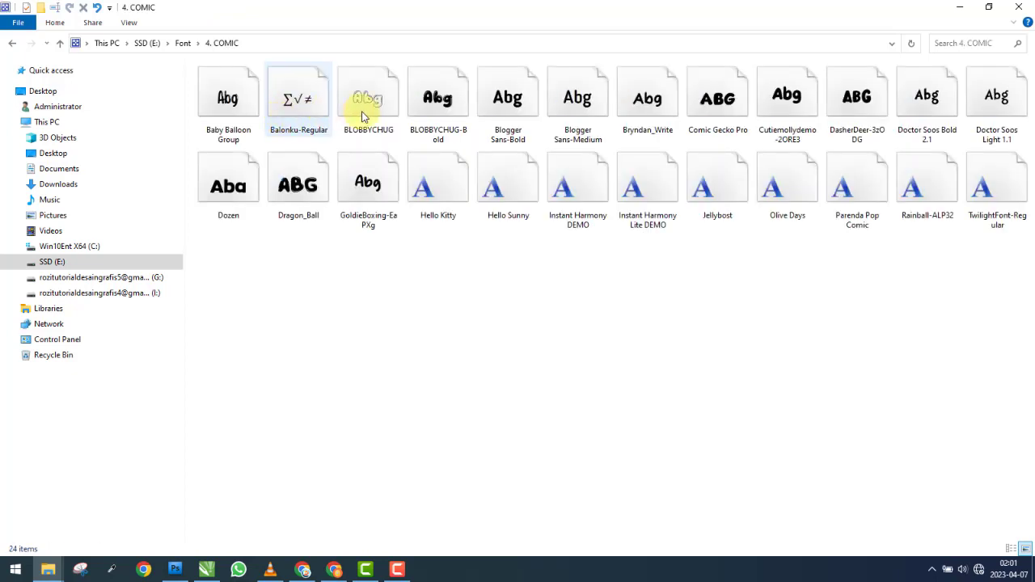
{"action": "left_click", "coordinate": [734, 105]}
{"action": "right_click", "coordinate": [734, 105]}
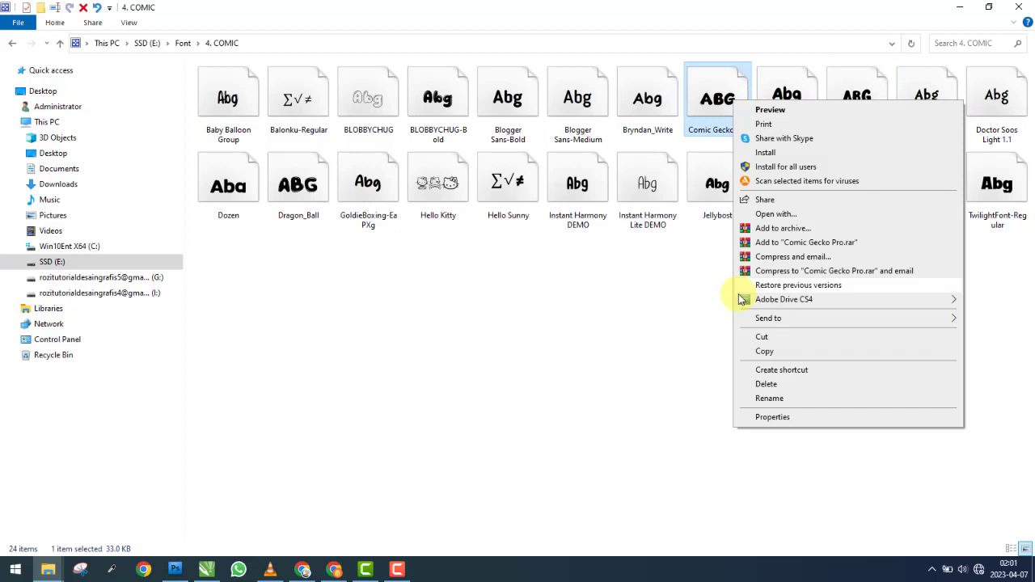
{"action": "left_click", "coordinate": [764, 351]}
{"action": "left_click", "coordinate": [961, 8]}
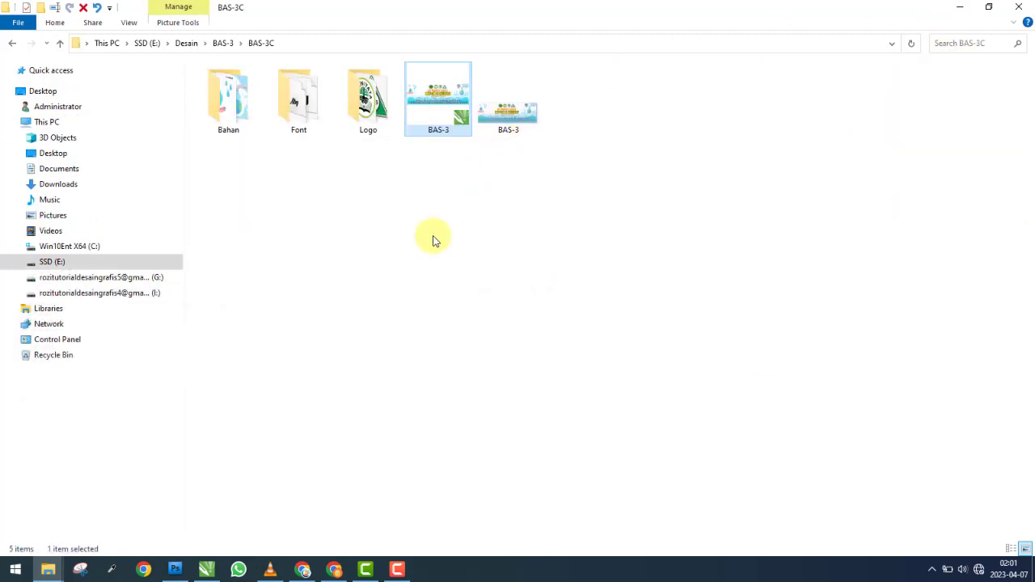
Paste the Comic Gecko Pro font file into the Font folder of BAS-3C.
{"action": "double_click", "coordinate": [318, 105]}
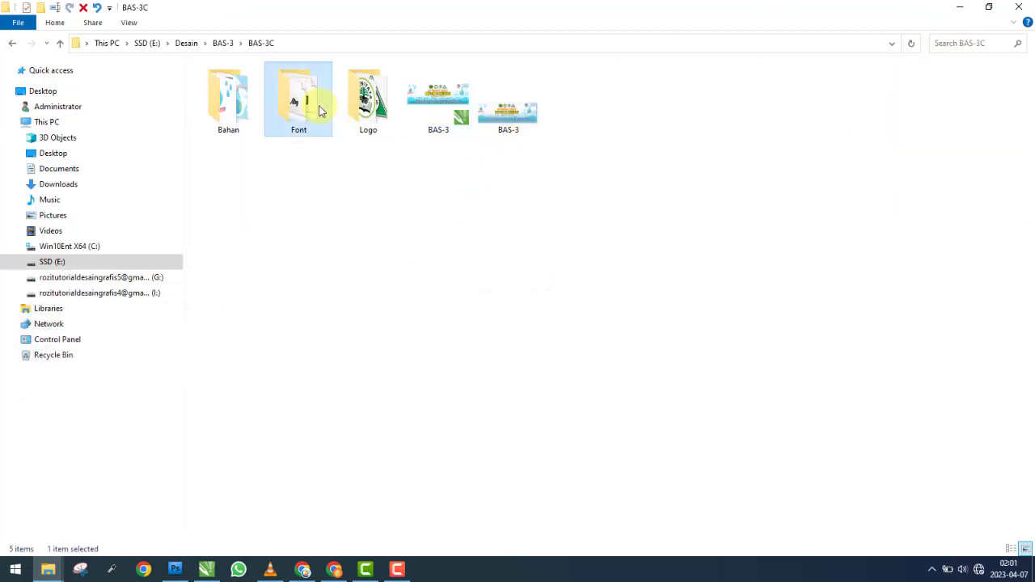
{"action": "right_click", "coordinate": [373, 173]}
{"action": "left_click", "coordinate": [405, 264]}
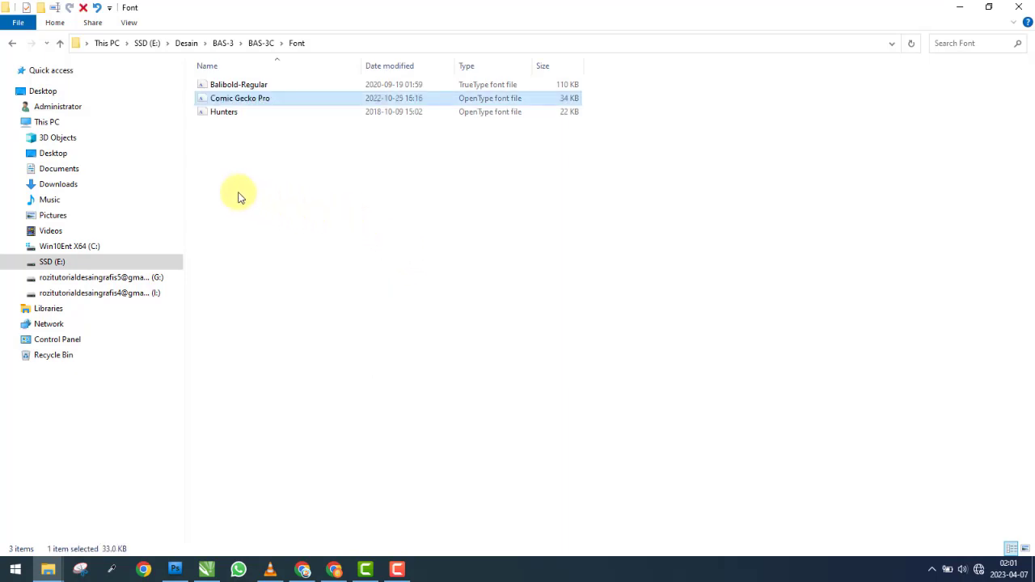
Paste the Comic Gecko Pro font file into the Font folder of BAS-3P.
{"action": "left_click", "coordinate": [10, 45]}
{"action": "left_click", "coordinate": [11, 46]}
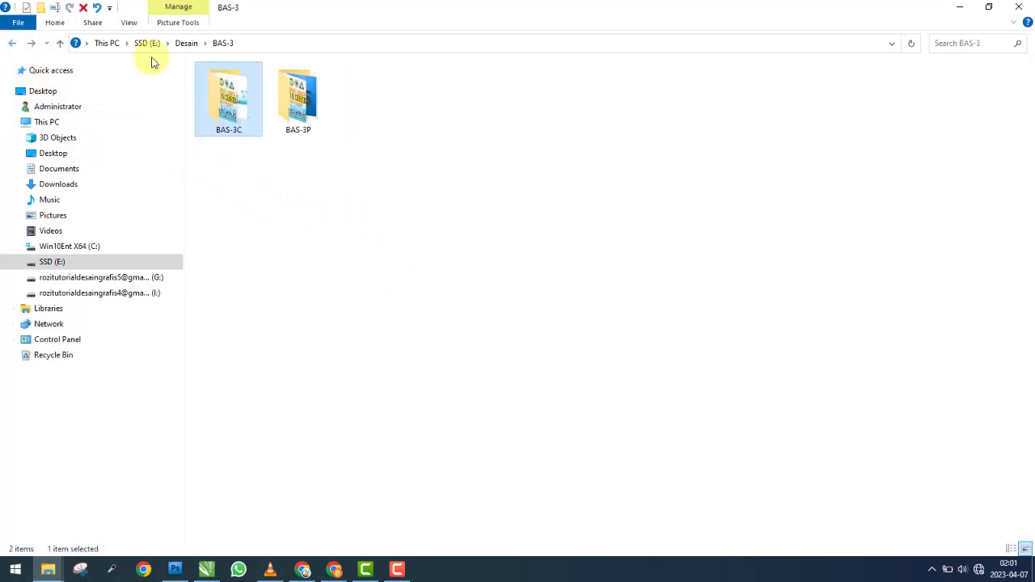
{"action": "double_click", "coordinate": [327, 107]}
{"action": "double_click", "coordinate": [305, 112]}
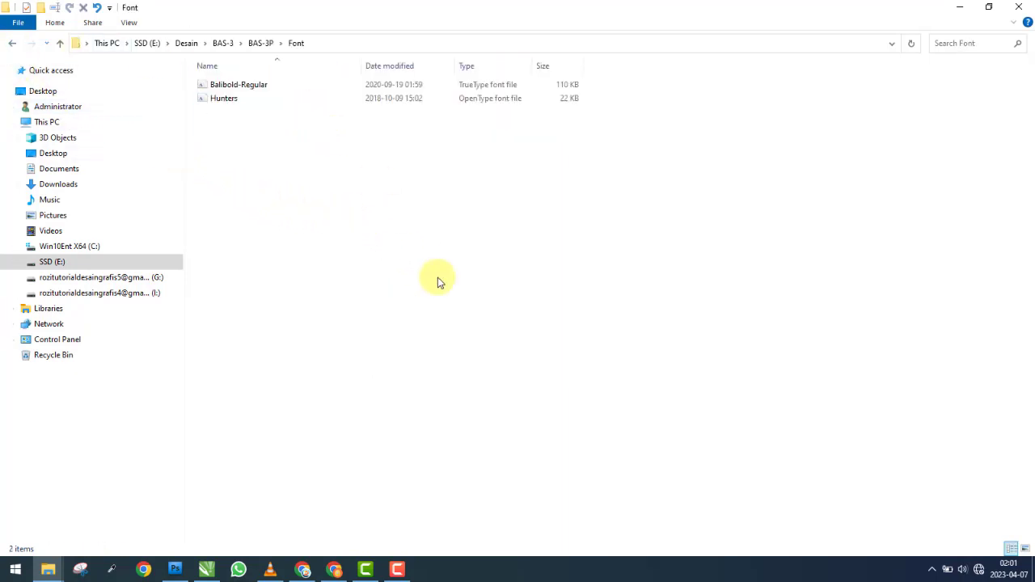
{"action": "right_click", "coordinate": [437, 277]}
{"action": "left_click", "coordinate": [468, 368]}
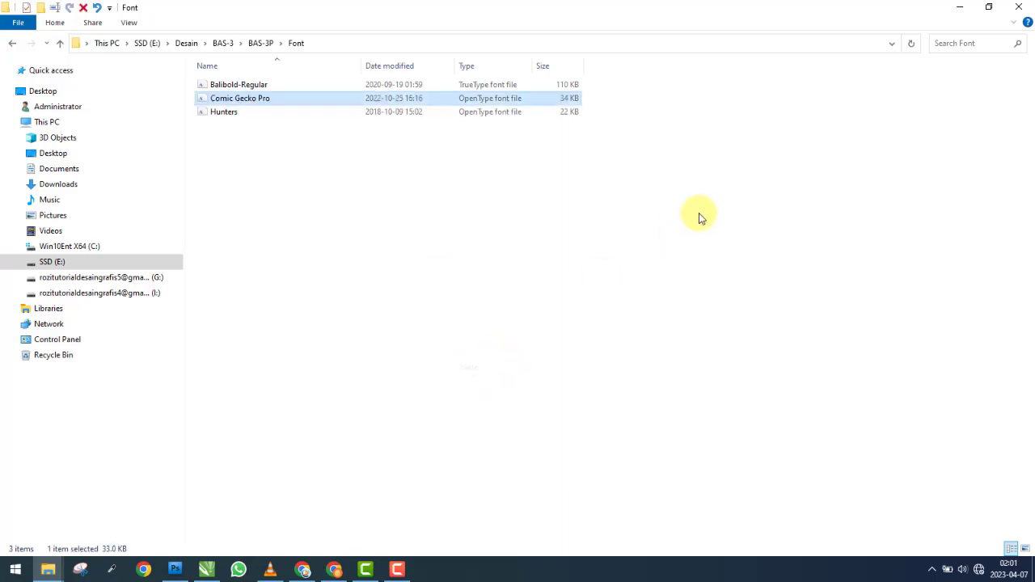
{"action": "left_click", "coordinate": [12, 43]}
{"action": "left_click", "coordinate": [960, 9]}
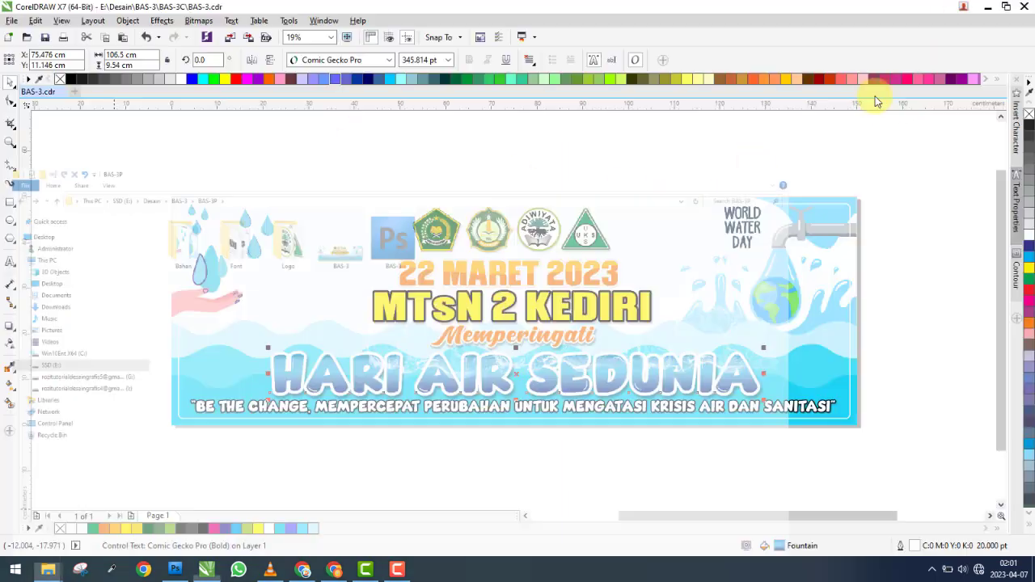
Close CorelDRAW and, in Photoshop, set the font of the "HARI AIR SEDUNIA" text layer to Comic Gecko Pro.
{"action": "left_click", "coordinate": [1027, 7]}
{"action": "left_click", "coordinate": [524, 308]}
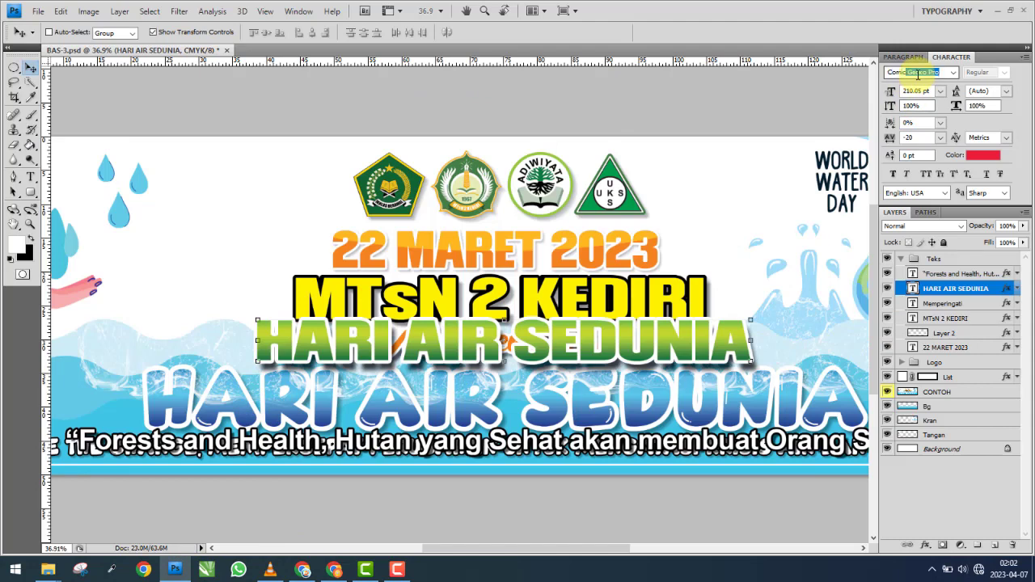
{"action": "key", "text": "Return"}
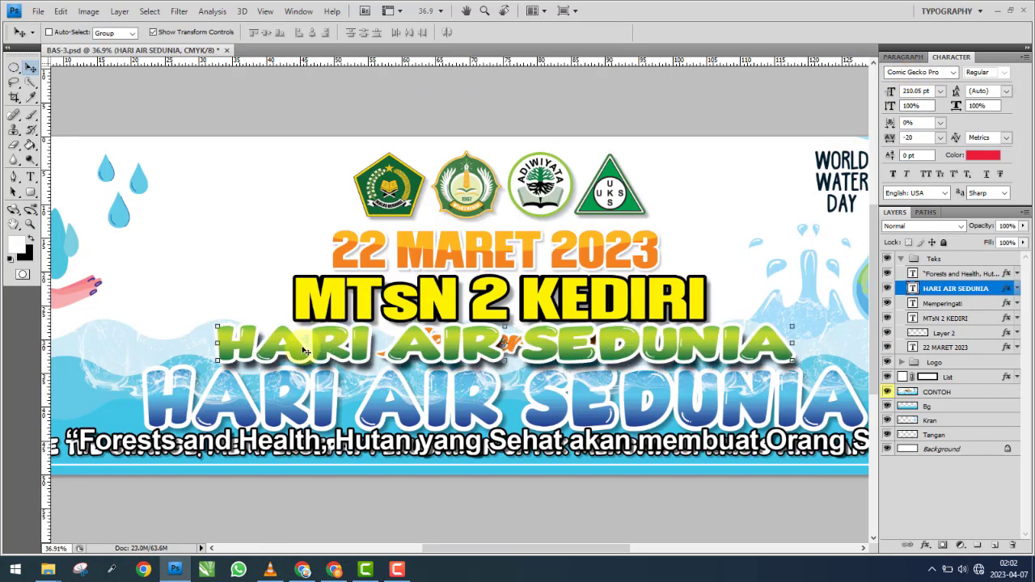
Move the "HARI AIR SEDUNIA" text over the blue reference title and set the layer's opacity to 50%.
{"action": "left_click_drag", "start_coordinate": [284, 356], "coordinate": [275, 394]}
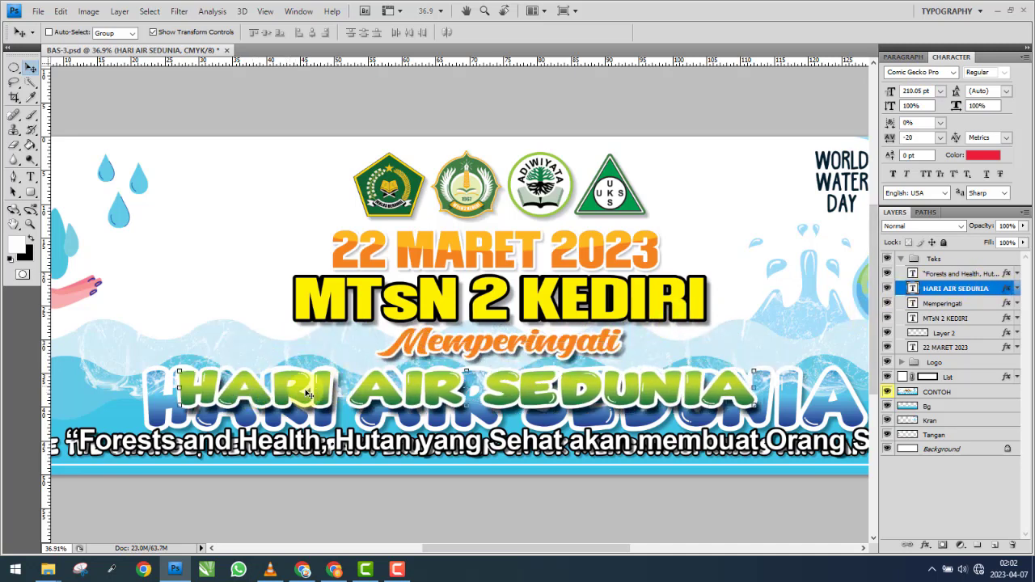
{"action": "left_click_drag", "start_coordinate": [402, 393], "coordinate": [371, 400]}
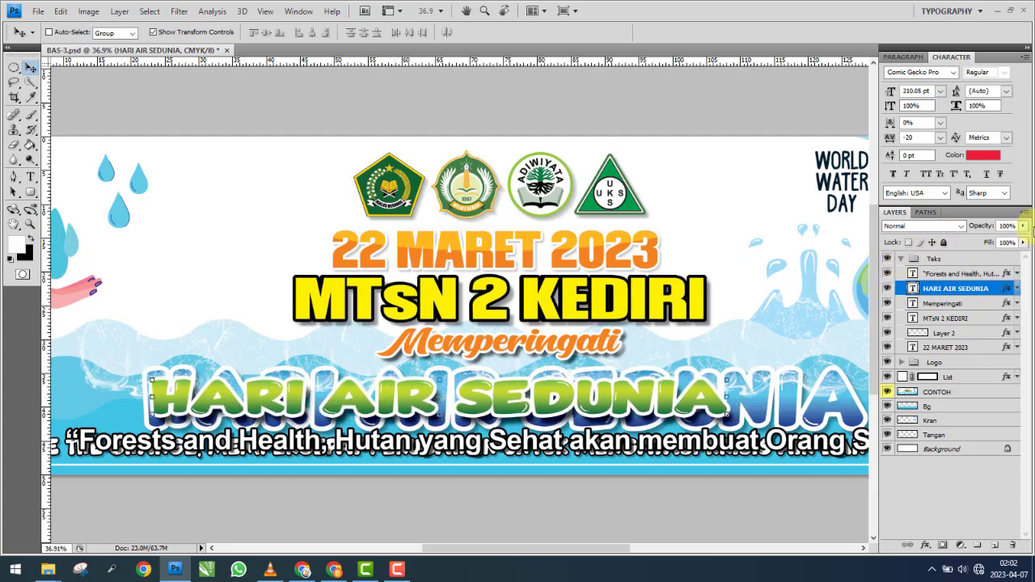
{"action": "left_click", "coordinate": [991, 240]}
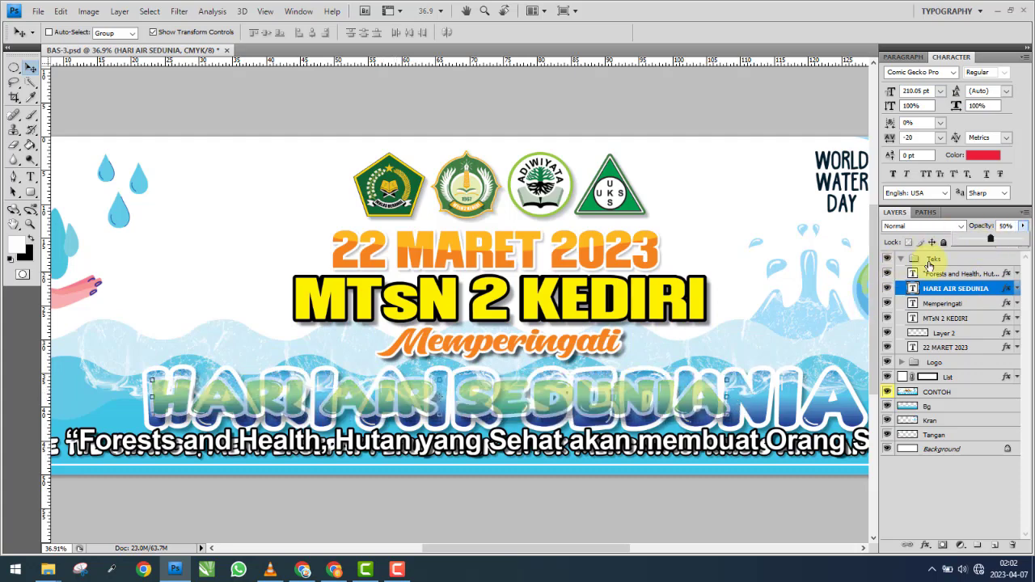
Align the upper-left corner of the semi-transparent title with the reference title's first letter H.
{"action": "scroll", "coordinate": [89, 441], "scroll_direction": "up", "scroll_amount": 2}
{"action": "scroll", "coordinate": [186, 380], "scroll_direction": "up", "scroll_amount": 3}
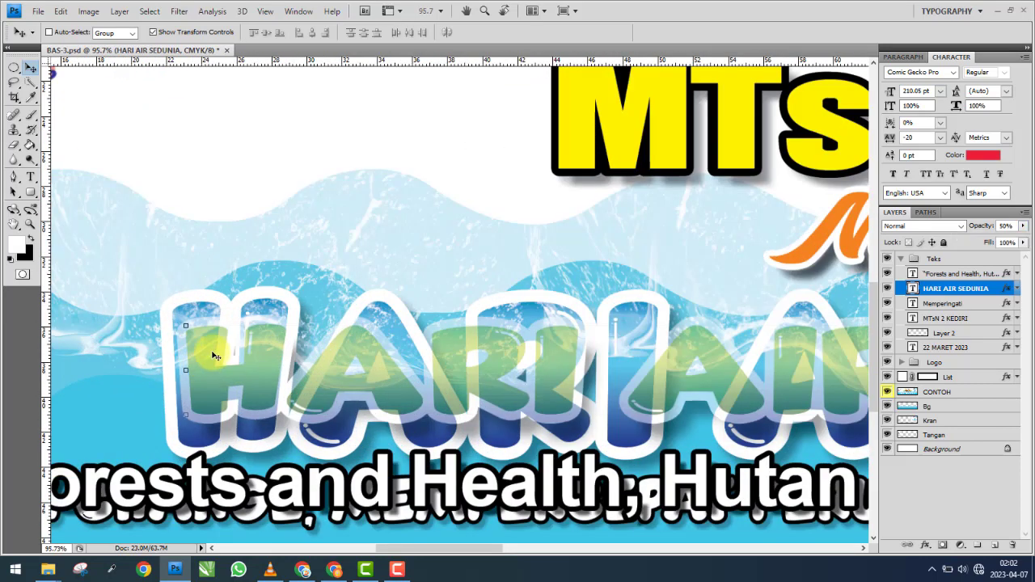
{"action": "left_click_drag", "start_coordinate": [216, 356], "coordinate": [203, 338]}
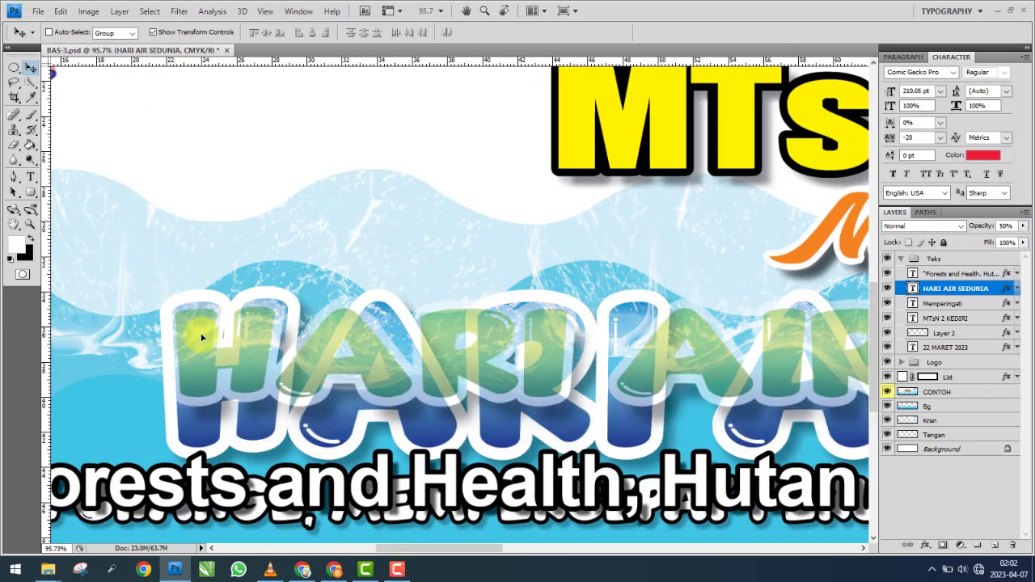
{"action": "key", "text": "Up"}
{"action": "key", "text": "Up"}
{"action": "key", "text": "Up"}
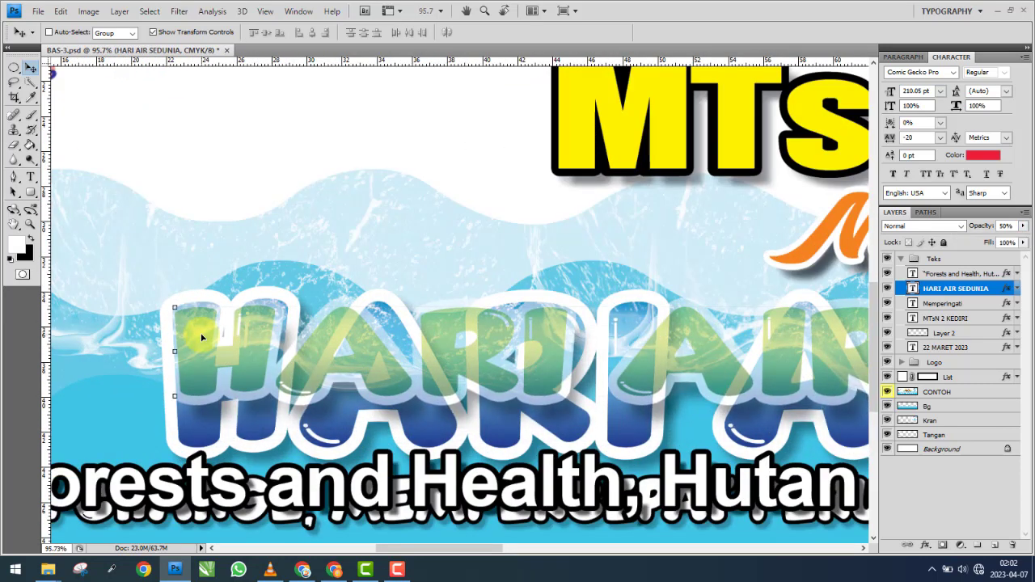
{"action": "key", "text": "Up"}
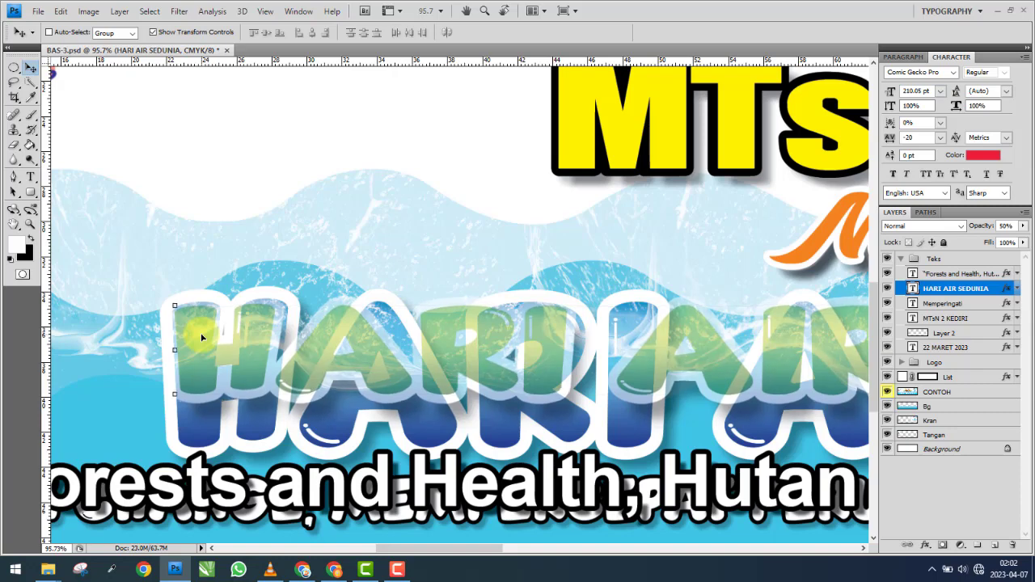
Switch to VLC media player, restart the playing music video from the beginning and minimize the player.
{"action": "left_click", "coordinate": [274, 569]}
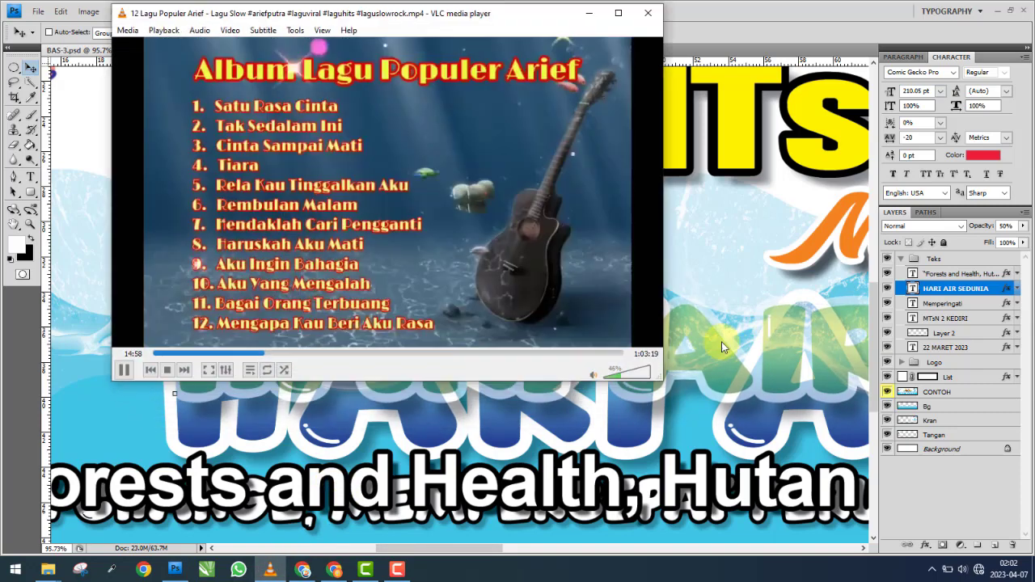
{"action": "left_click_drag", "start_coordinate": [242, 354], "coordinate": [151, 354]}
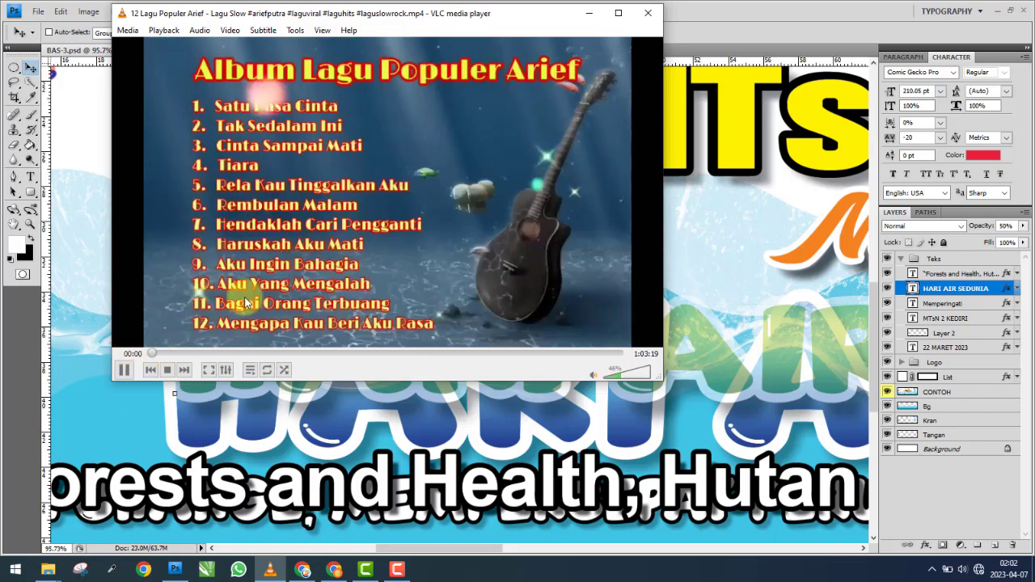
{"action": "left_click", "coordinate": [591, 13]}
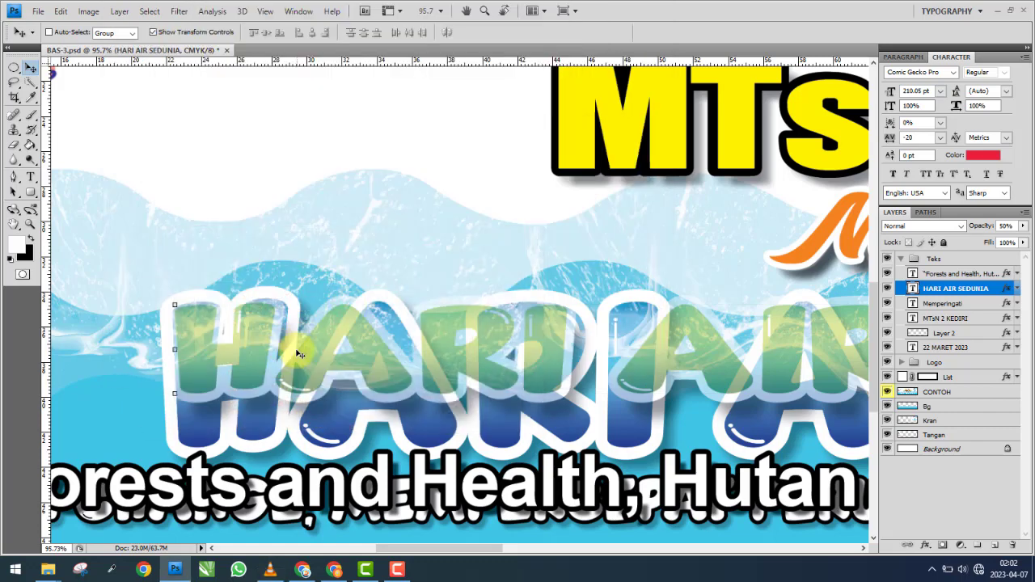
Nudge the "HARI AIR SEDUNIA" text slightly up and left to match the reference H more closely.
{"action": "key", "text": "Up"}
{"action": "key", "text": "Up"}
{"action": "key", "text": "Up"}
{"action": "key", "text": "Left"}
{"action": "key", "text": "Left"}
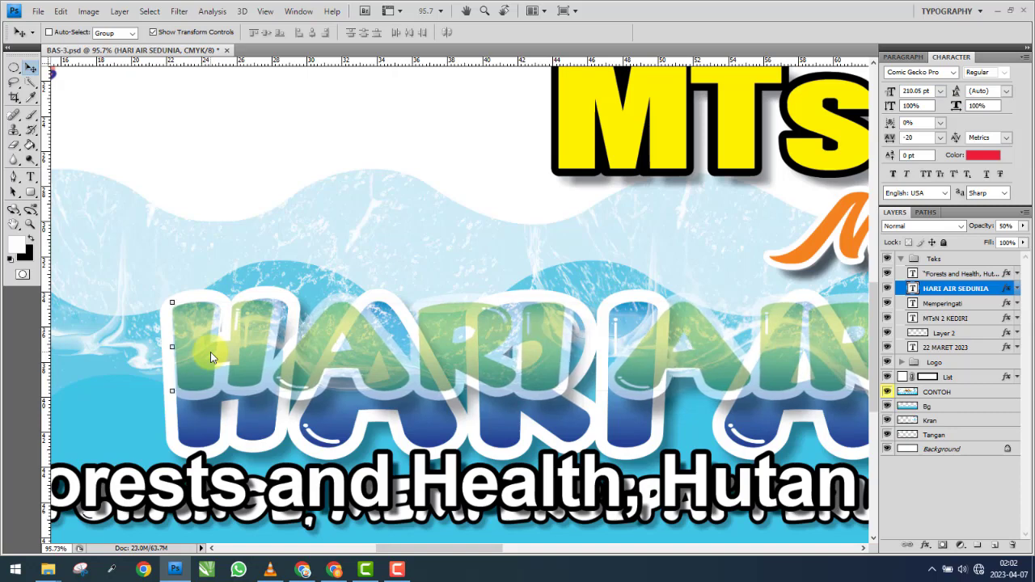
Enlarge the title to 124.6% width and 151.9% height so that it spans the reference title.
{"action": "scroll", "coordinate": [210, 352], "scroll_direction": "down", "scroll_amount": 1}
{"action": "scroll", "coordinate": [210, 351], "scroll_direction": "down", "scroll_amount": 8}
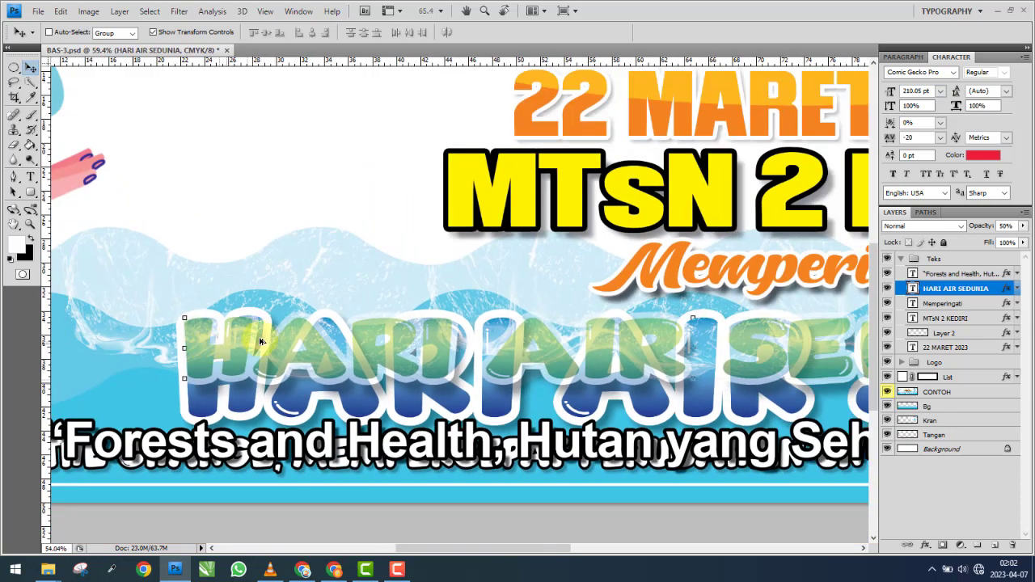
{"action": "scroll", "coordinate": [451, 314], "scroll_direction": "up", "scroll_amount": 5}
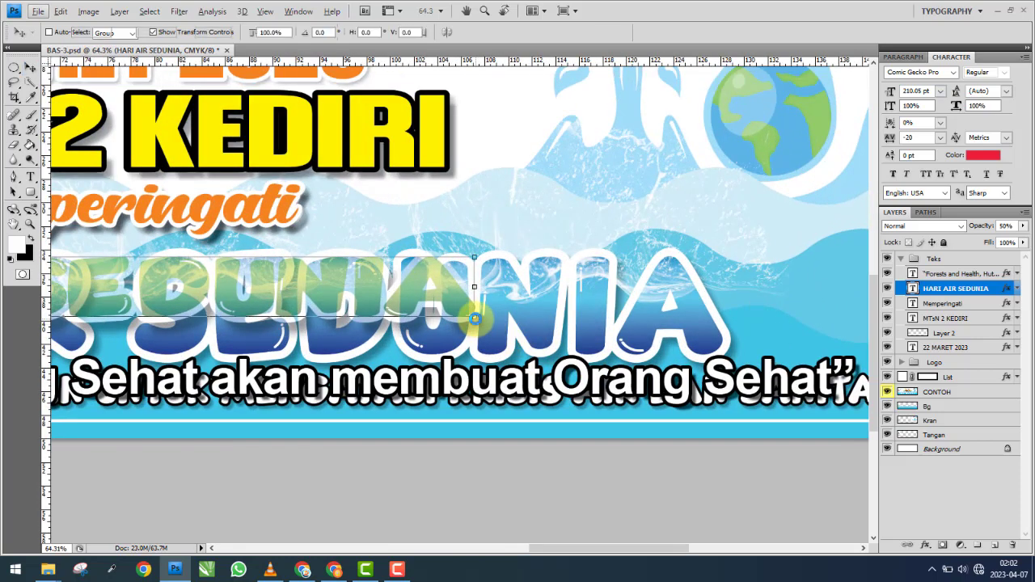
{"action": "left_click_drag", "start_coordinate": [475, 318], "coordinate": [720, 361]}
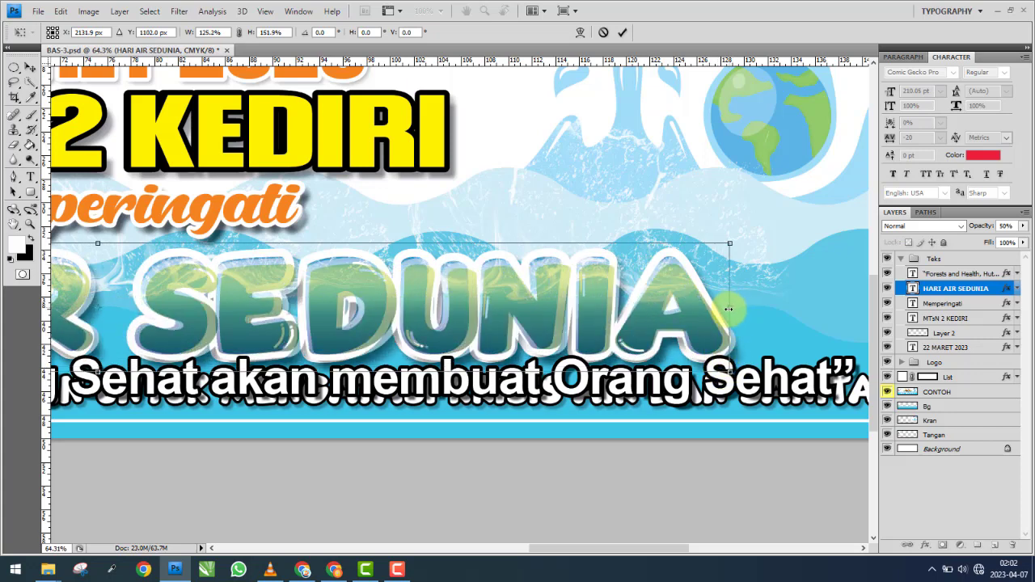
{"action": "left_click_drag", "start_coordinate": [727, 310], "coordinate": [724, 318]}
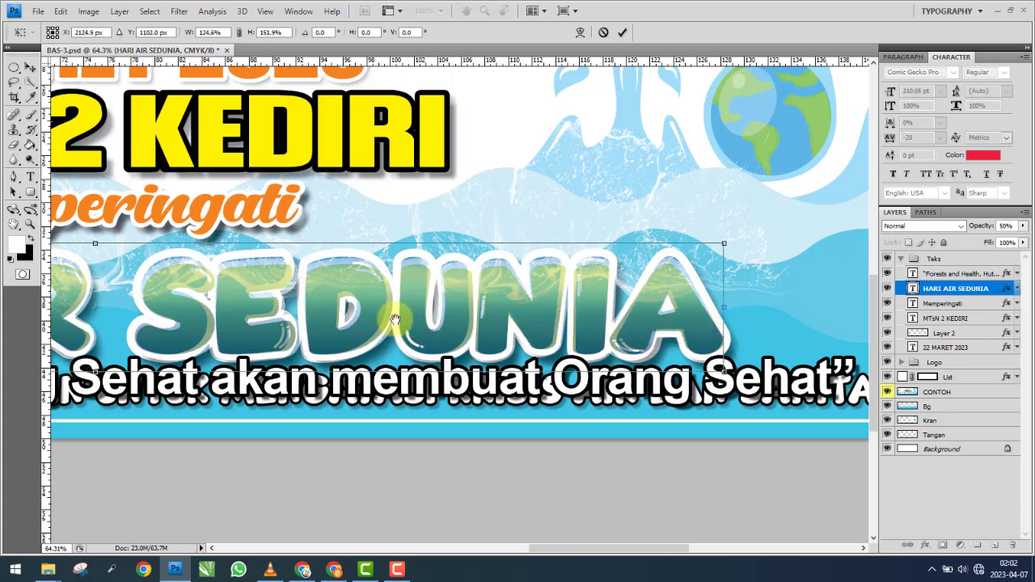
Stretch the title's height to 167.9%, shift it up onto the reference letters and apply the transformation.
{"action": "scroll", "coordinate": [537, 319], "scroll_direction": "left", "scroll_amount": 5}
{"action": "scroll", "coordinate": [538, 319], "scroll_direction": "left", "scroll_amount": 3}
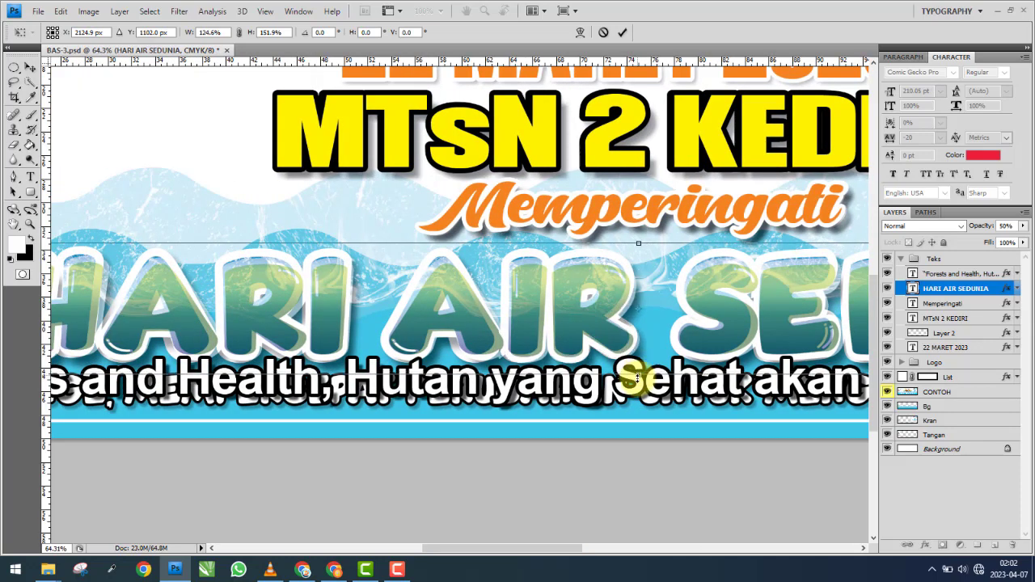
{"action": "left_click_drag", "start_coordinate": [637, 376], "coordinate": [638, 386]}
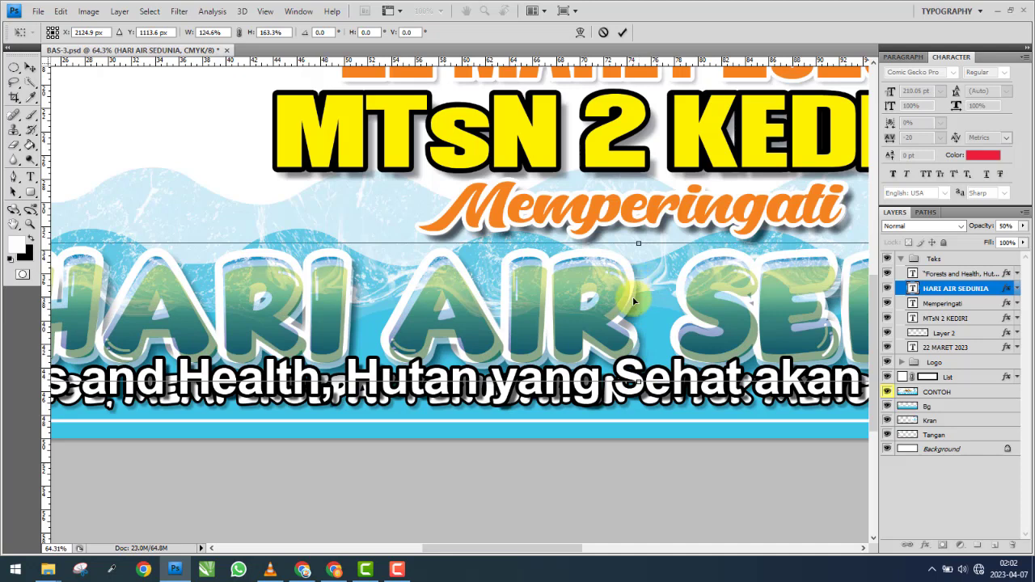
{"action": "key", "text": "Up"}
{"action": "key", "text": "Up"}
{"action": "key", "text": "Up"}
{"action": "key", "text": "Up"}
{"action": "key", "text": "Up"}
{"action": "key", "text": "Up"}
{"action": "key", "text": "Up"}
{"action": "key", "text": "Up"}
{"action": "key", "text": "Up"}
{"action": "key", "text": "Up"}
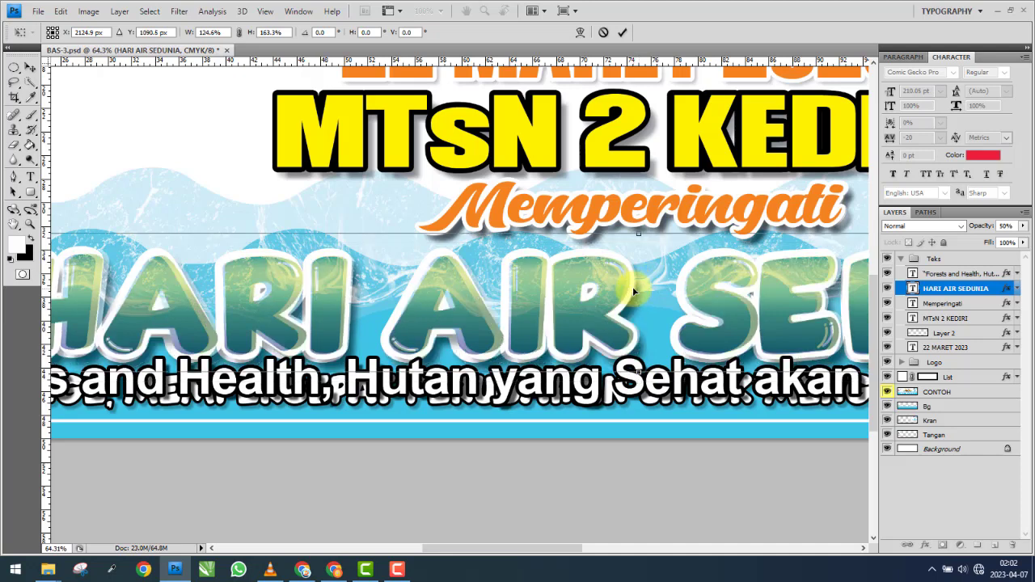
{"action": "key", "text": "Up"}
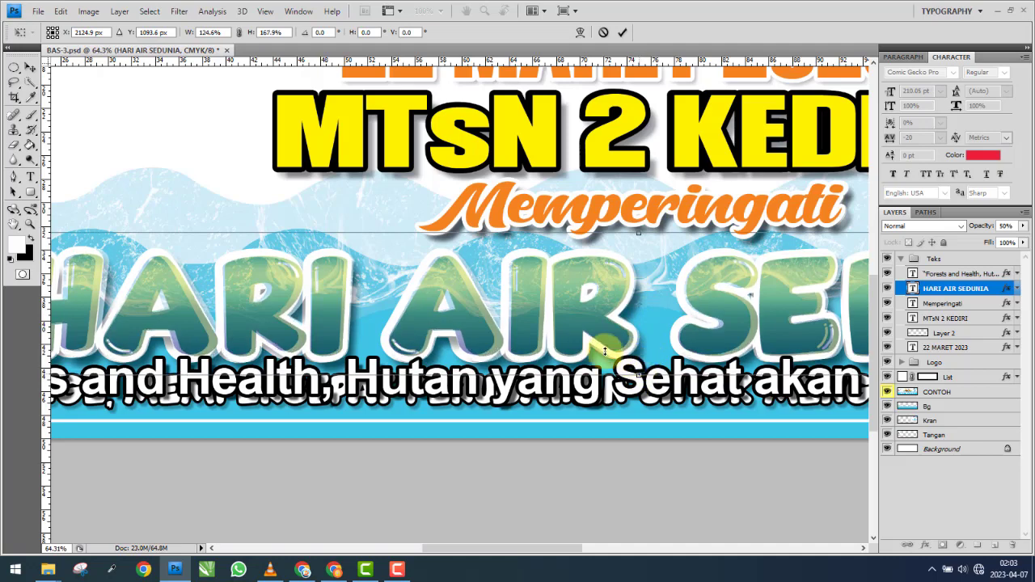
{"action": "key", "text": "Return"}
{"action": "scroll", "coordinate": [380, 300], "scroll_direction": "left", "scroll_amount": 5}
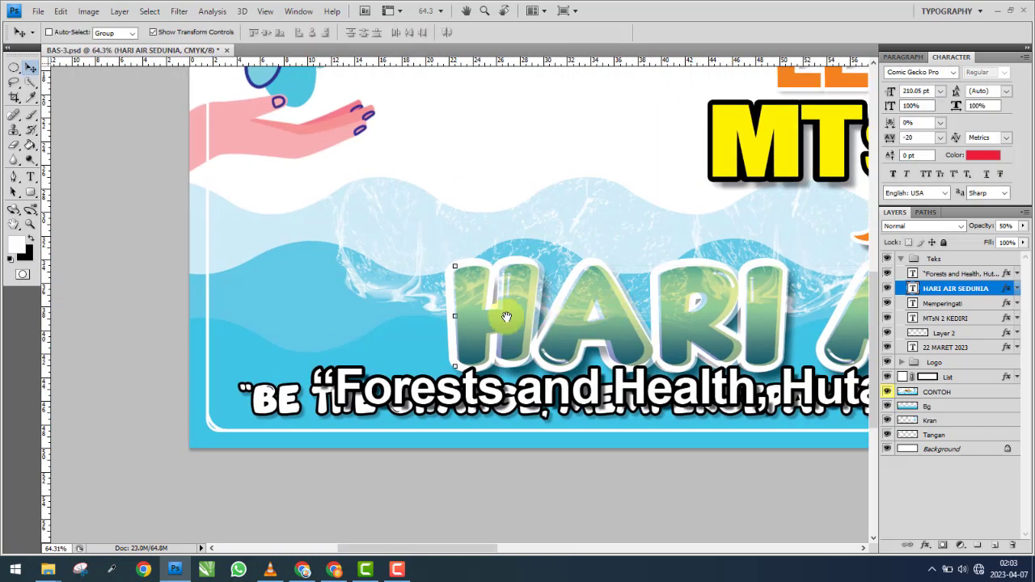
Stretch the HARI AIR SEDUNIA title slightly outward at its left edge to match the reference H and apply the transformation.
{"action": "key", "text": "ctrl+t"}
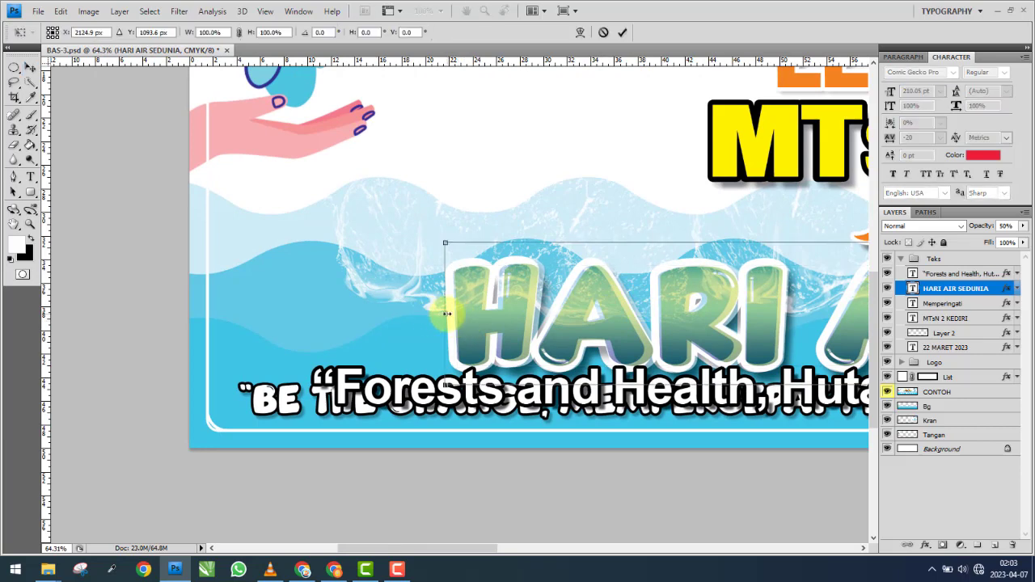
{"action": "left_click_drag", "start_coordinate": [444, 314], "coordinate": [445, 316]}
{"action": "key", "text": "Return"}
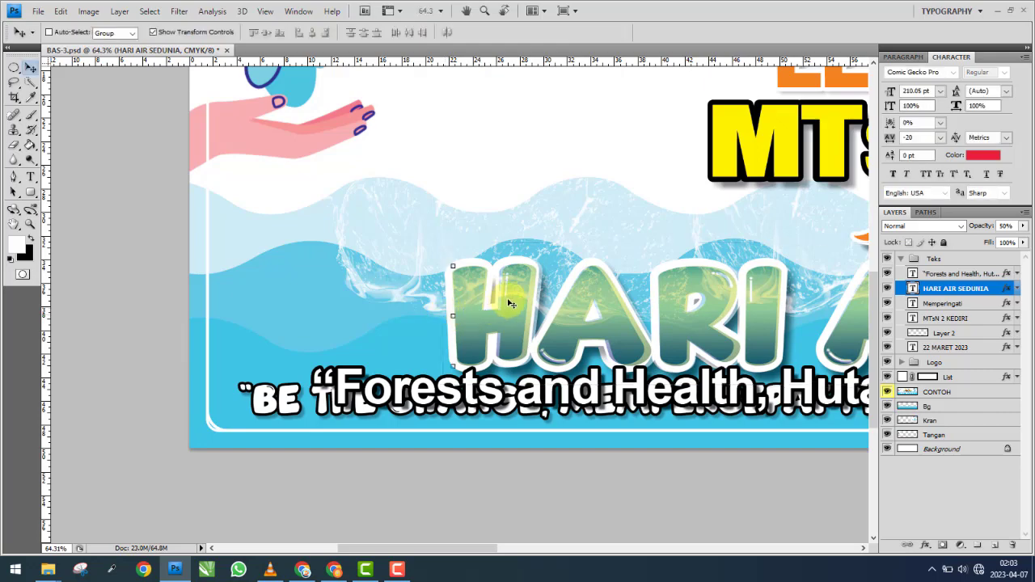
Compare the title's SEDUNIA end with the reference letters and restore the title layer's opacity to 100%.
{"action": "scroll", "coordinate": [461, 289], "scroll_direction": "right", "scroll_amount": 6}
{"action": "scroll", "coordinate": [553, 300], "scroll_direction": "right", "scroll_amount": 5}
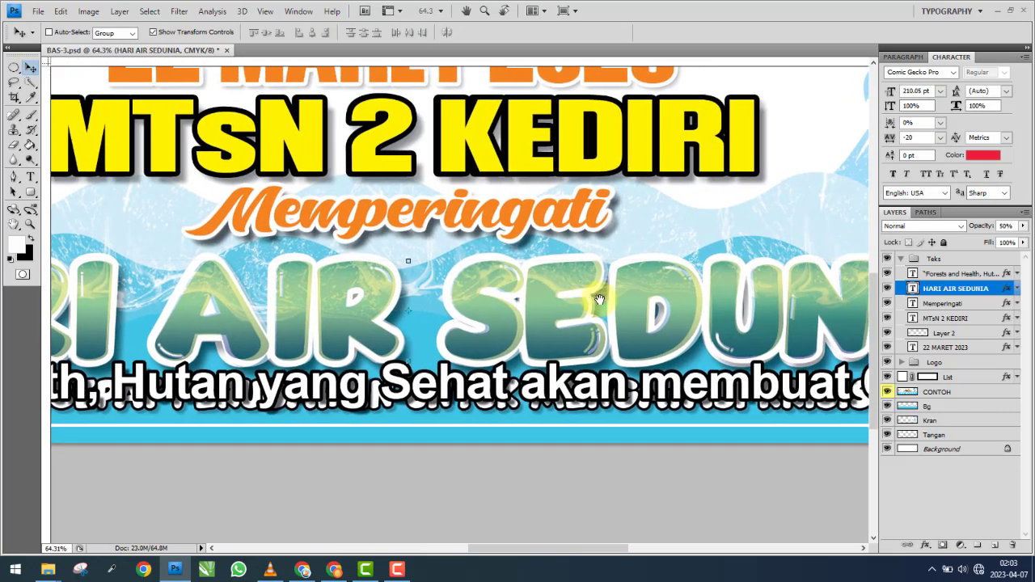
{"action": "scroll", "coordinate": [527, 302], "scroll_direction": "left", "scroll_amount": 3}
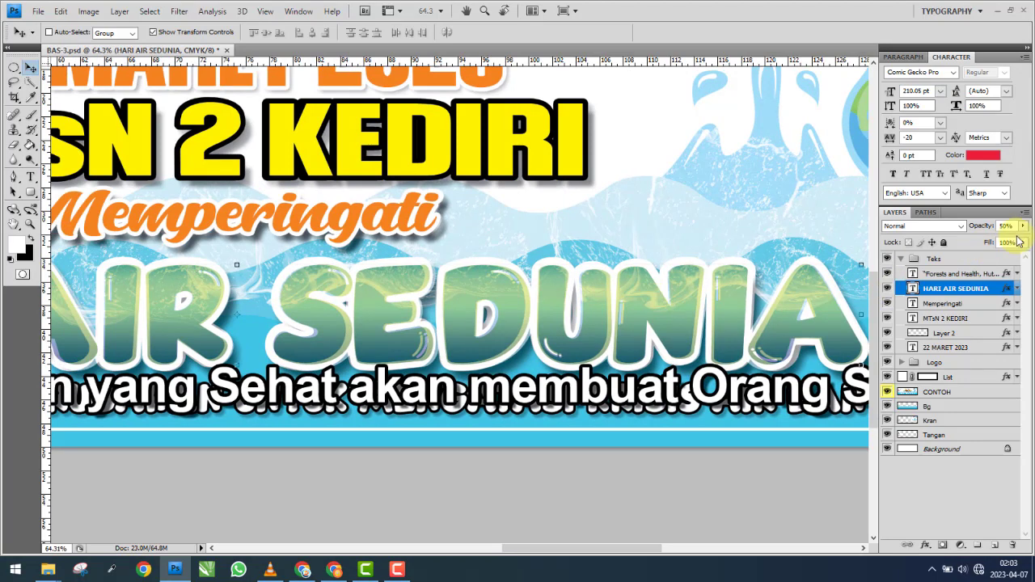
{"action": "left_click_drag", "start_coordinate": [1023, 241], "coordinate": [1027, 241]}
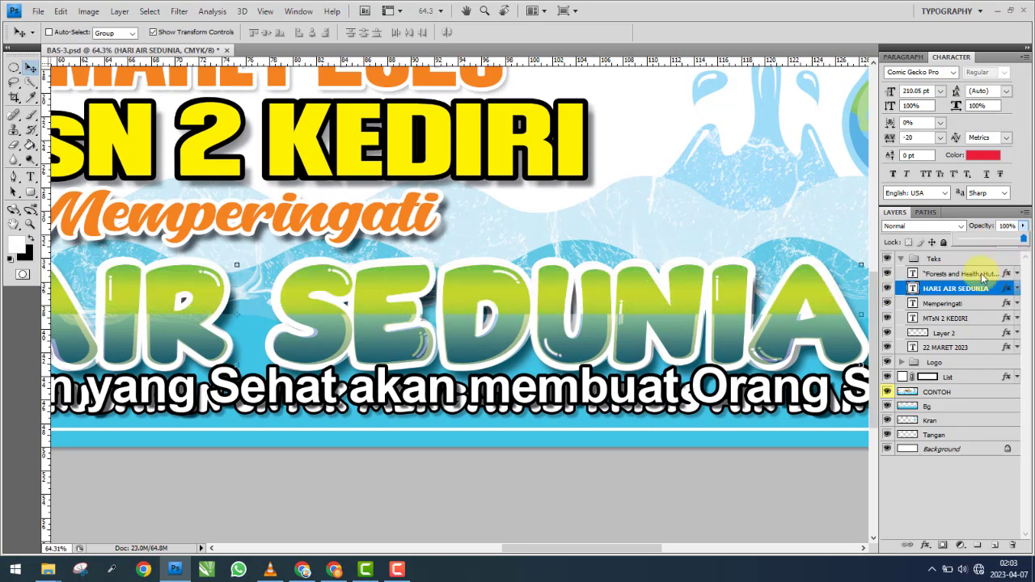
With the title layer temporarily hidden, move the CONTOH reference layer up so its title sits above the recreated one, and show the title again.
{"action": "left_click", "coordinate": [887, 289]}
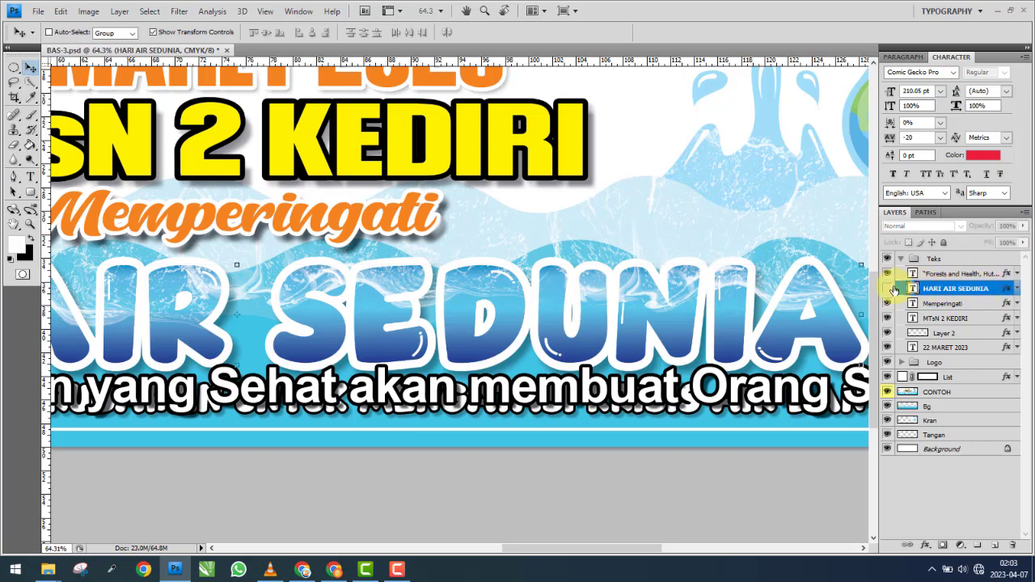
{"action": "left_click", "coordinate": [938, 393]}
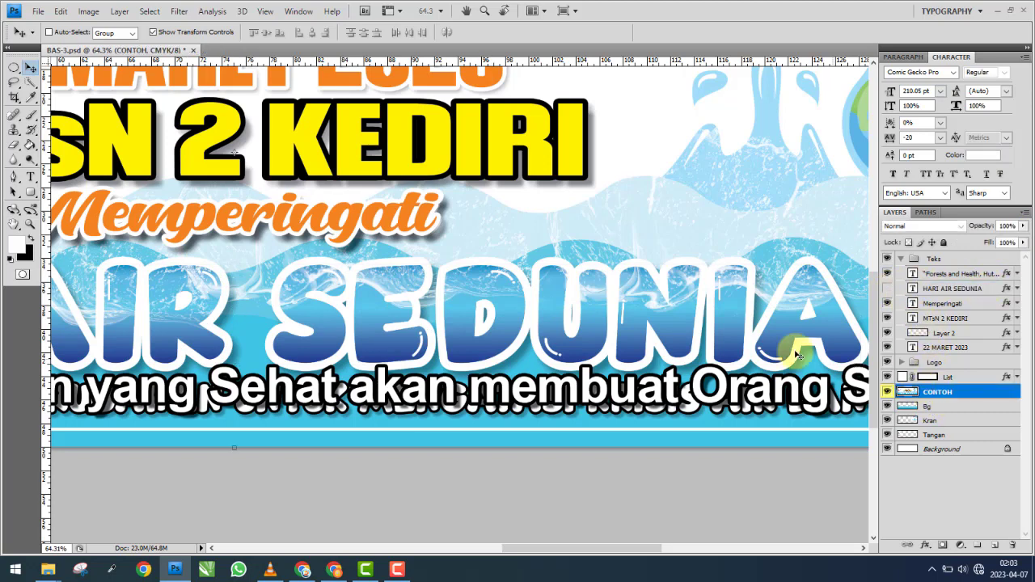
{"action": "left_click_drag", "start_coordinate": [634, 378], "coordinate": [713, 212]}
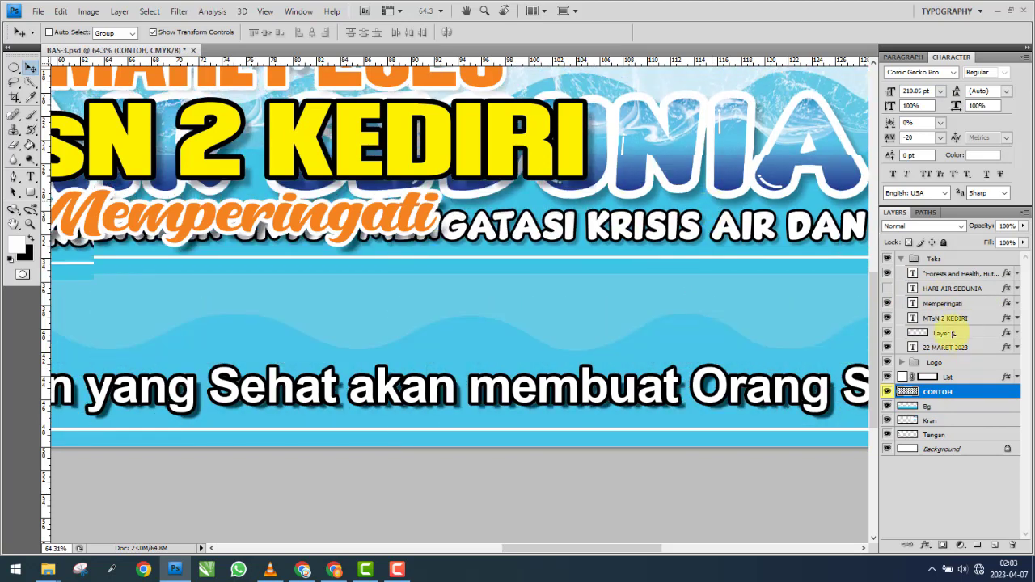
{"action": "left_click", "coordinate": [950, 289]}
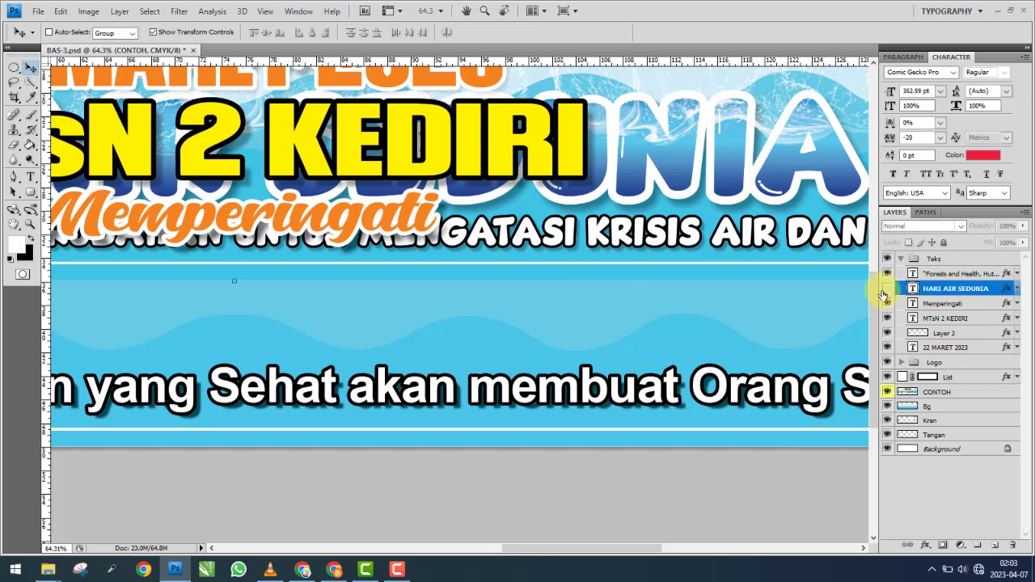
{"action": "left_click", "coordinate": [921, 289]}
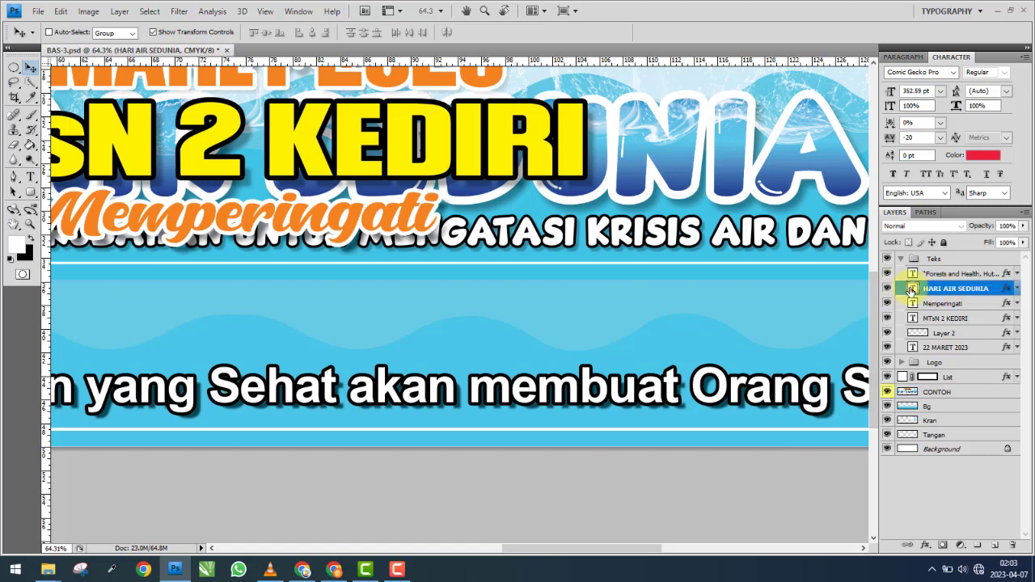
Open the title's Gradient Overlay gradient for editing and remove its two intermediate color stops.
{"action": "double_click", "coordinate": [991, 293]}
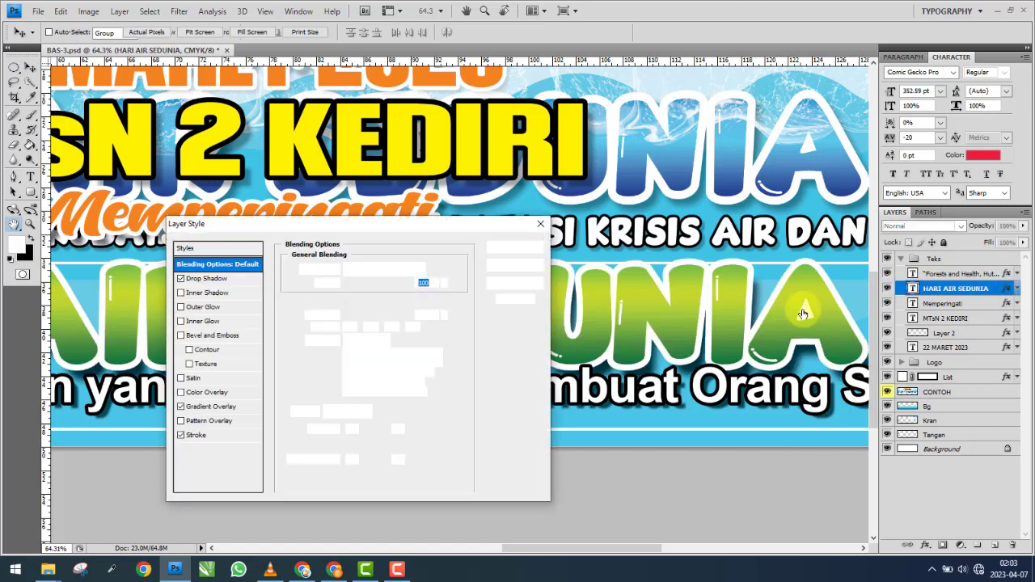
{"action": "left_click", "coordinate": [211, 406]}
{"action": "left_click", "coordinate": [360, 296]}
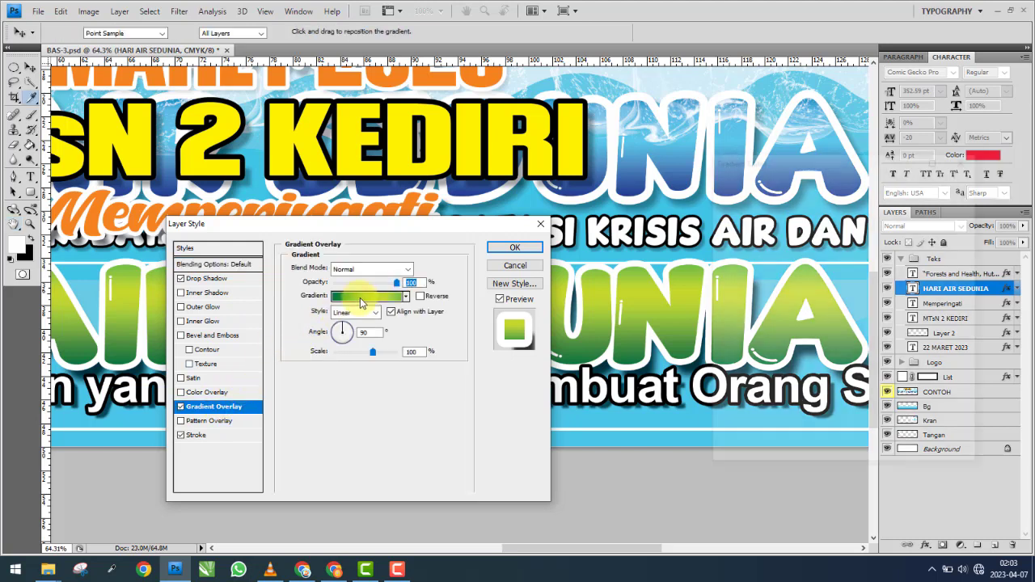
{"action": "left_click_drag", "start_coordinate": [894, 379], "coordinate": [890, 412]}
{"action": "left_click", "coordinate": [825, 378]}
{"action": "left_click_drag", "start_coordinate": [828, 382], "coordinate": [826, 404]}
Set the gradient's 0% stop to the dark blue #254293 sampled from the lower part of the reference letters.
{"action": "left_click", "coordinate": [725, 379]}
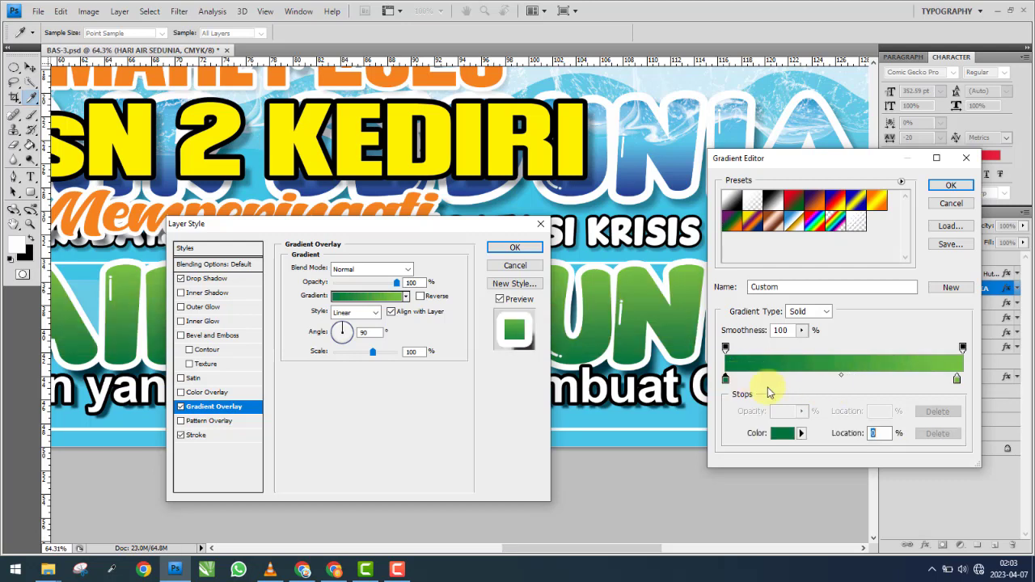
{"action": "left_click", "coordinate": [783, 434]}
{"action": "left_click", "coordinate": [633, 188]}
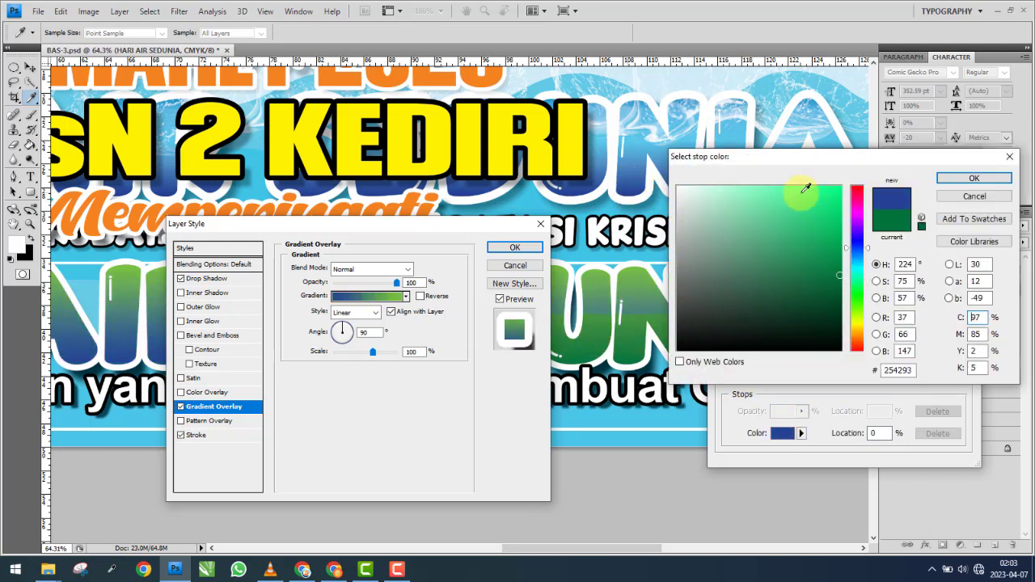
{"action": "left_click", "coordinate": [947, 183]}
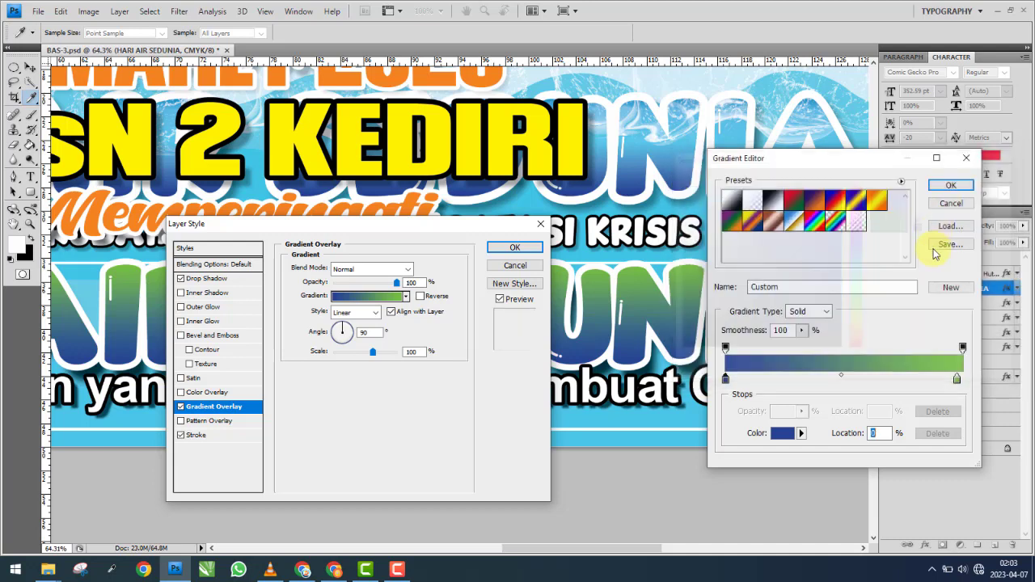
Set the gradient's 97% stop to the blue #1490c4 sampled from the upper part of the reference title.
{"action": "left_click", "coordinate": [957, 380]}
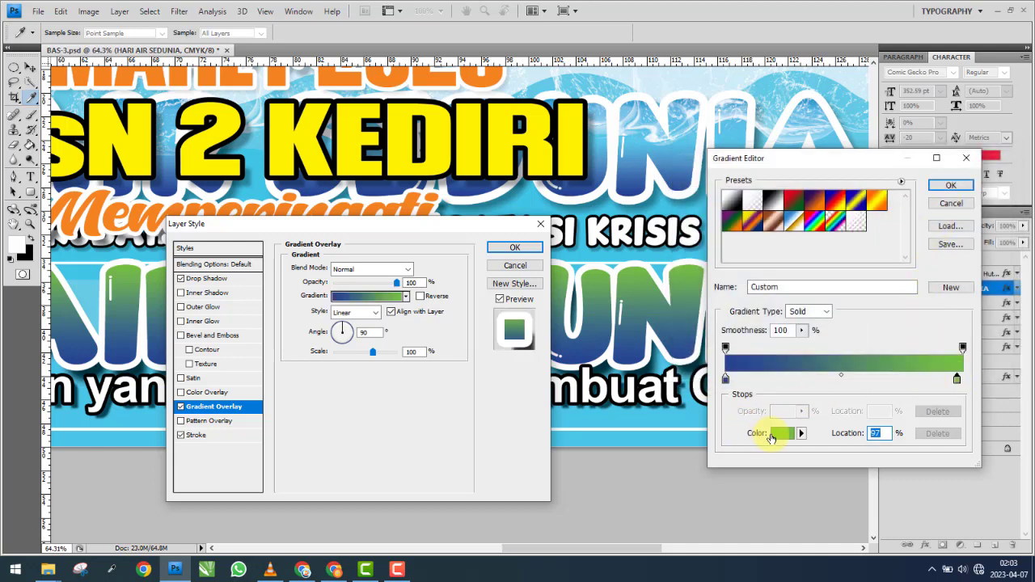
{"action": "left_click", "coordinate": [774, 433]}
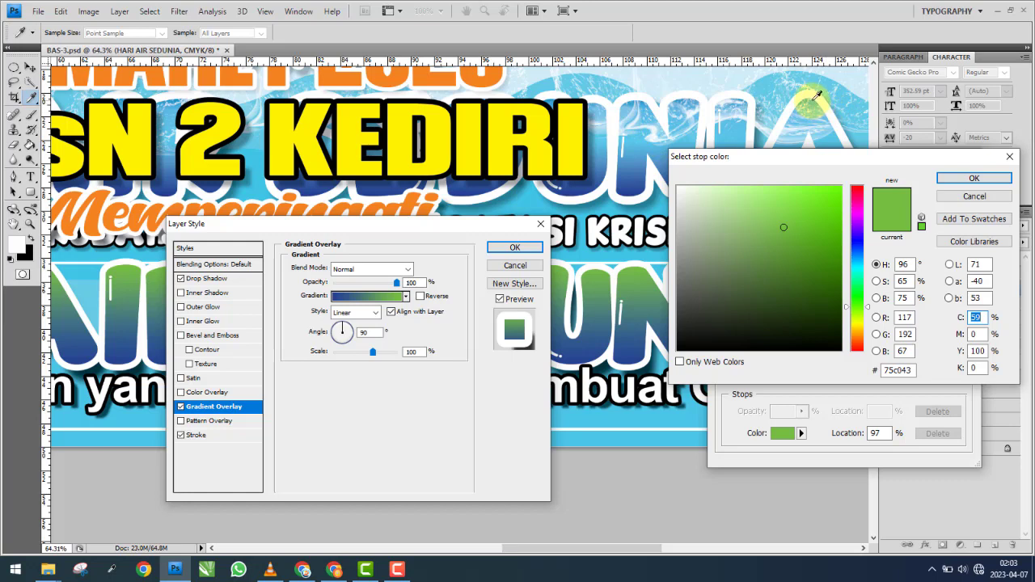
{"action": "left_click", "coordinate": [814, 99]}
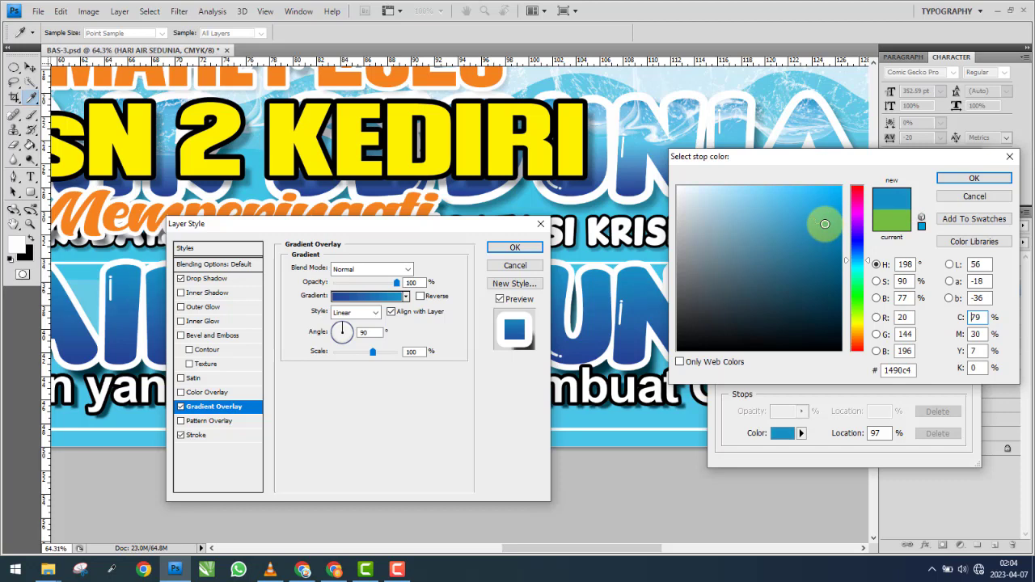
{"action": "left_click", "coordinate": [954, 180]}
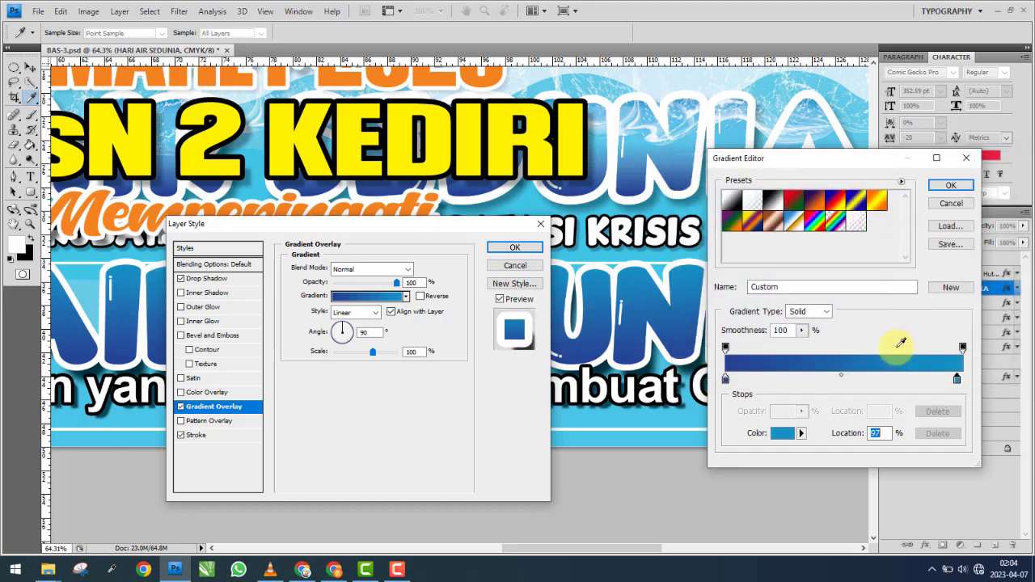
Add a gradient stop with the sampled light blue #5ac8ea, place it at 67%, and shift the color midpoint toward the dark blue stop.
{"action": "left_click_drag", "start_coordinate": [899, 349], "coordinate": [890, 380]}
{"action": "left_click", "coordinate": [889, 382]}
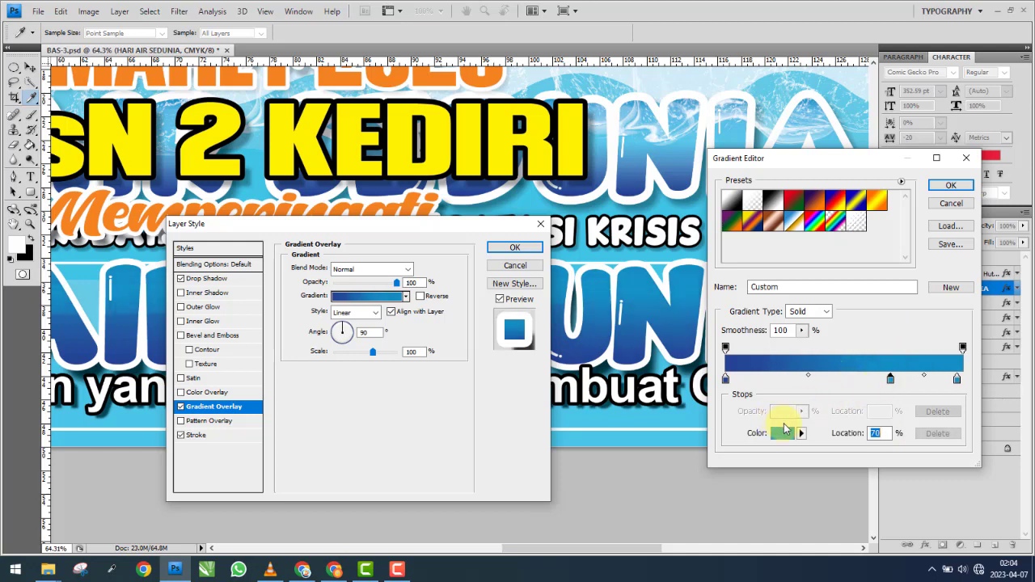
{"action": "left_click", "coordinate": [783, 430]}
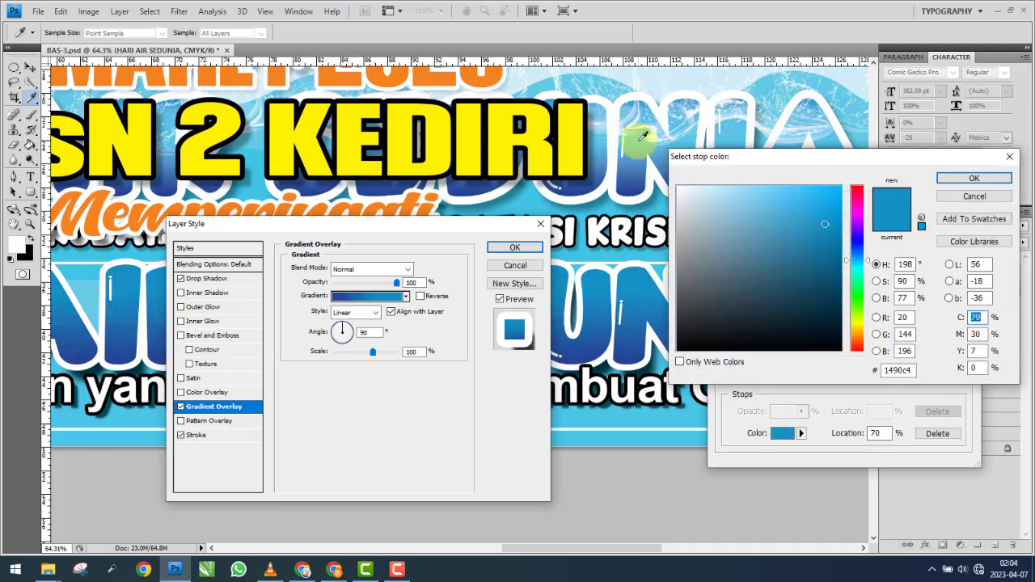
{"action": "left_click", "coordinate": [639, 138]}
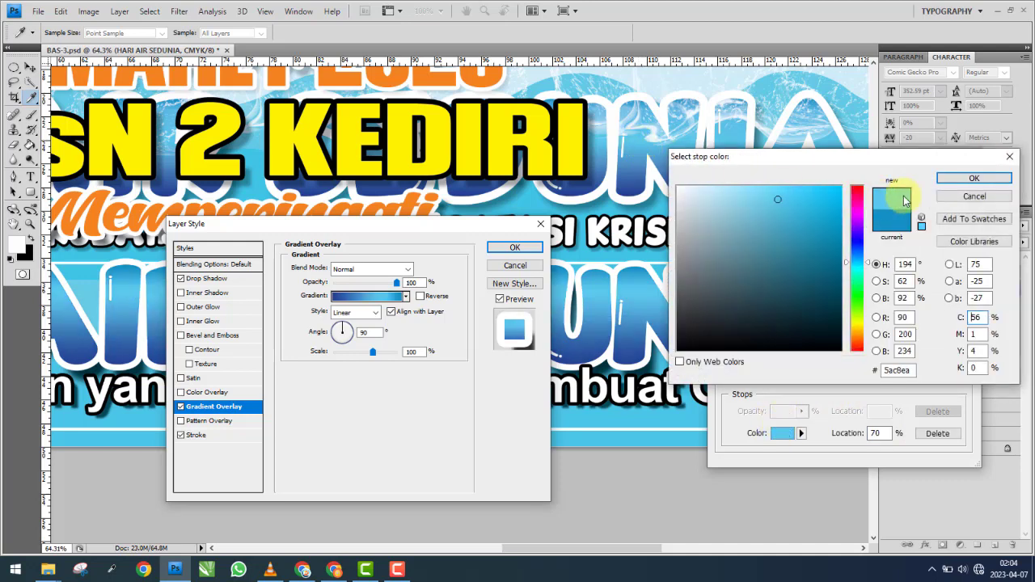
{"action": "left_click", "coordinate": [974, 179]}
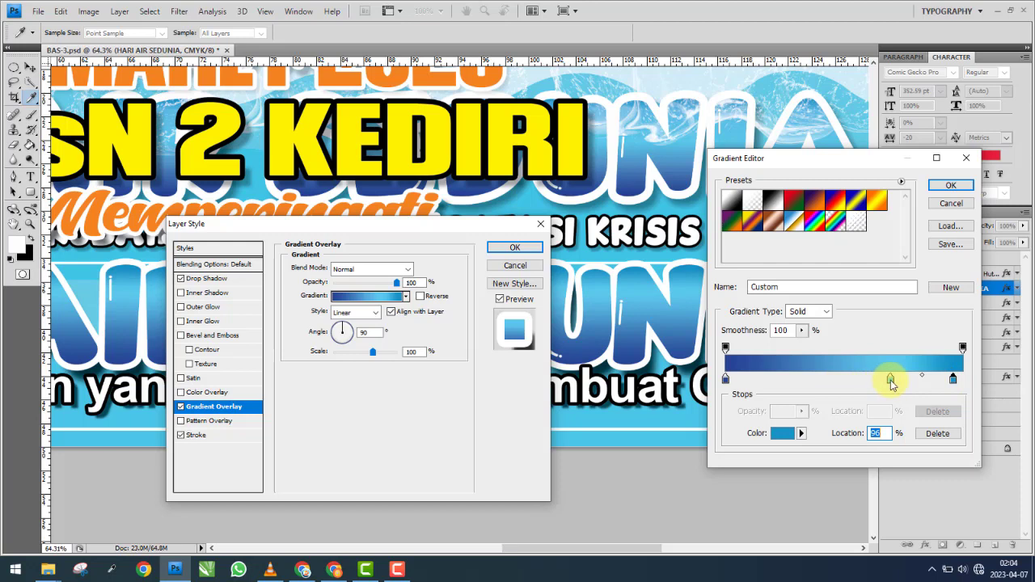
{"action": "left_click_drag", "start_coordinate": [892, 384], "coordinate": [885, 386]}
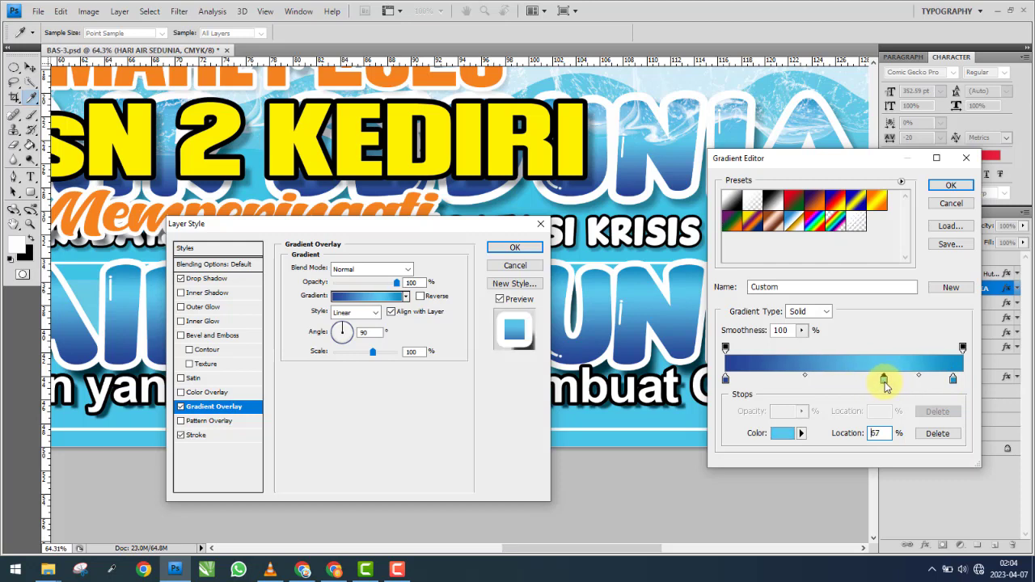
{"action": "left_click_drag", "start_coordinate": [806, 379], "coordinate": [794, 381]}
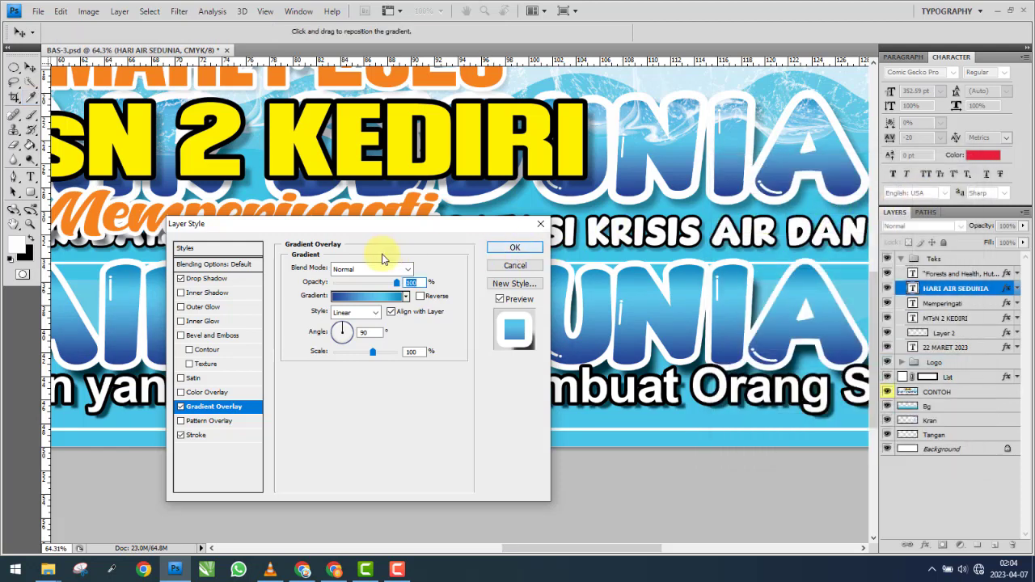
Soften the title's drop shadow with lower opacity, a distance of 35 px and a size of 18 px, and apply the layer style.
{"action": "left_click", "coordinate": [208, 278]}
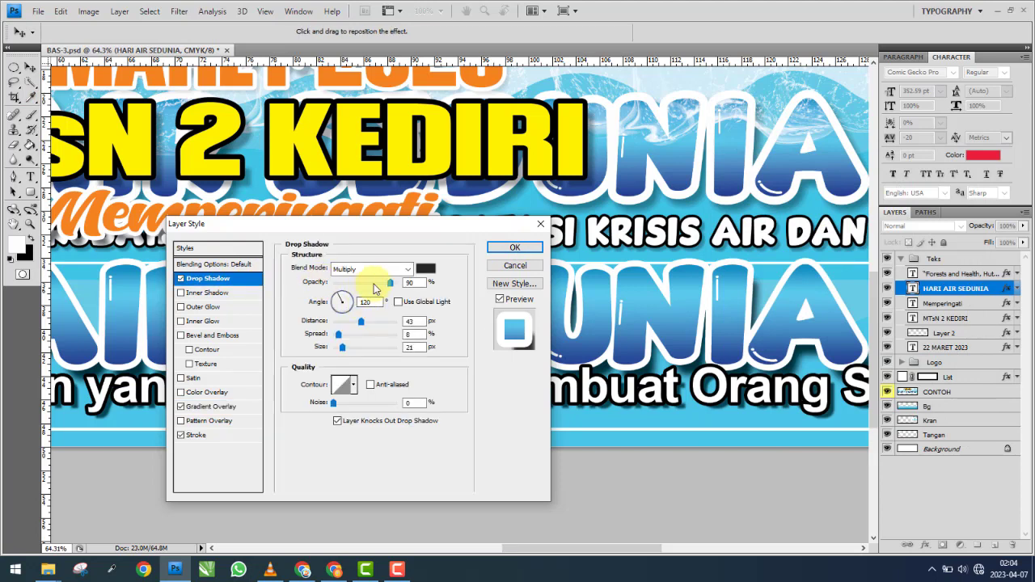
{"action": "left_click_drag", "start_coordinate": [374, 288], "coordinate": [374, 288]}
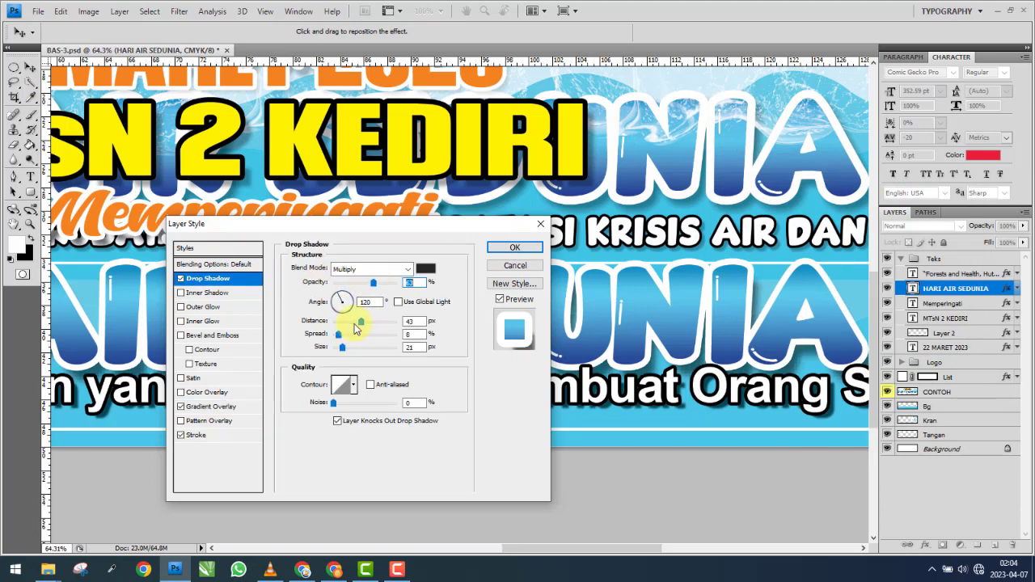
{"action": "left_click", "coordinate": [339, 351]}
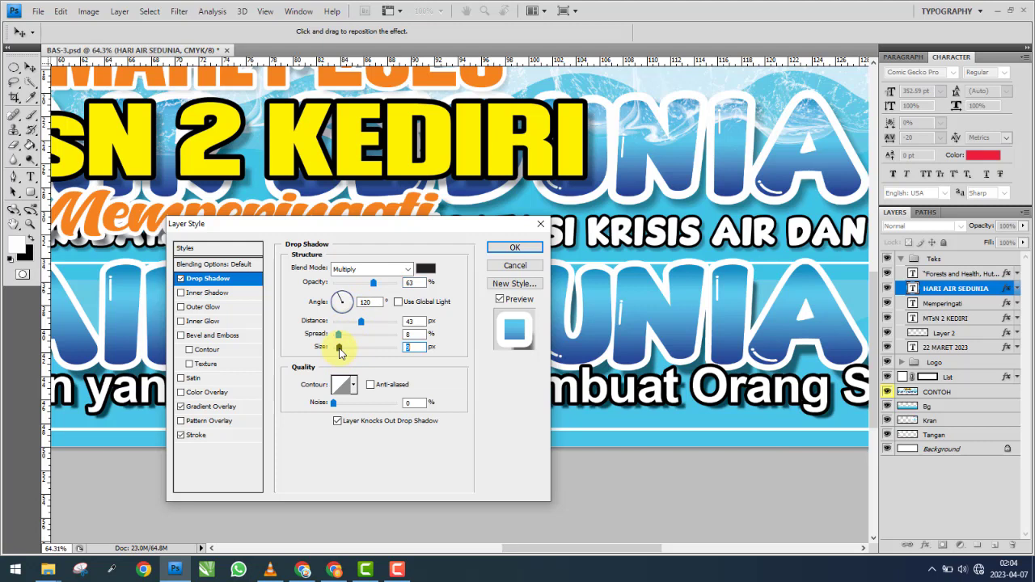
{"action": "left_click_drag", "start_coordinate": [342, 352], "coordinate": [341, 352]}
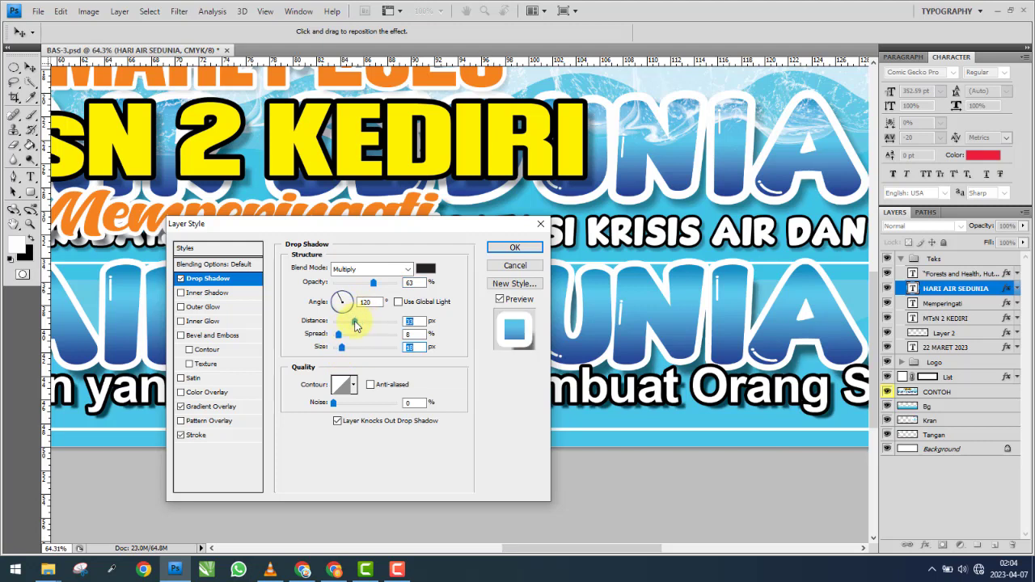
{"action": "left_click_drag", "start_coordinate": [355, 323], "coordinate": [355, 324]}
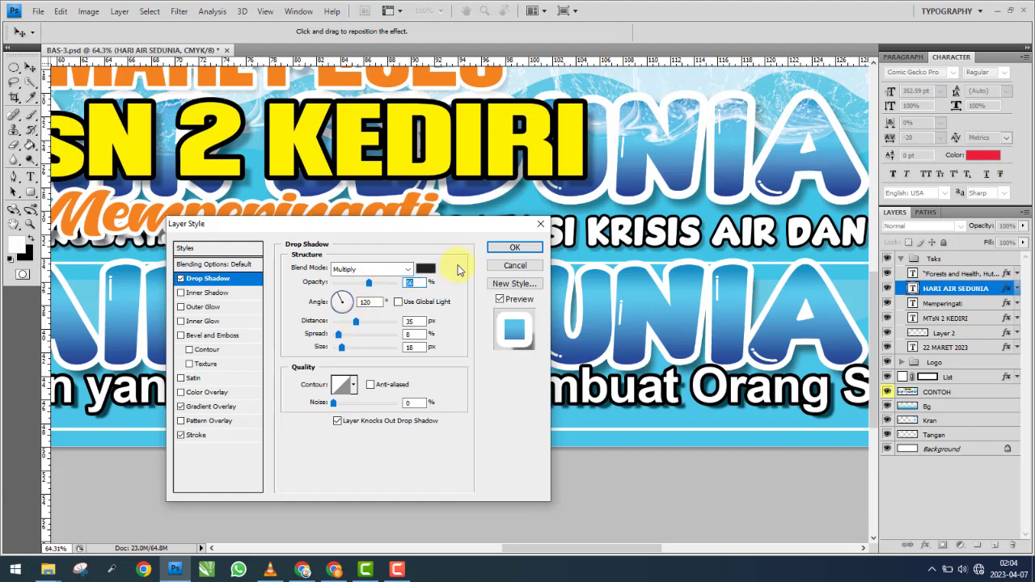
{"action": "left_click", "coordinate": [518, 247]}
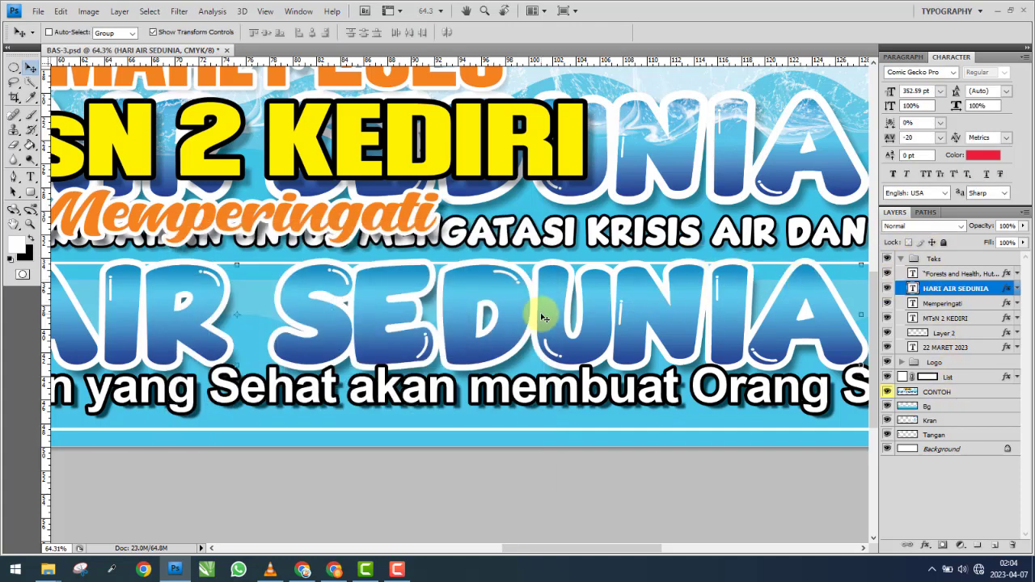
Select the CONTOH reference layer together with the Background layer and align their bottom edges to return the reference to its place.
{"action": "scroll", "coordinate": [537, 312], "scroll_direction": "down", "scroll_amount": 1}
{"action": "scroll", "coordinate": [541, 316], "scroll_direction": "down", "scroll_amount": 3}
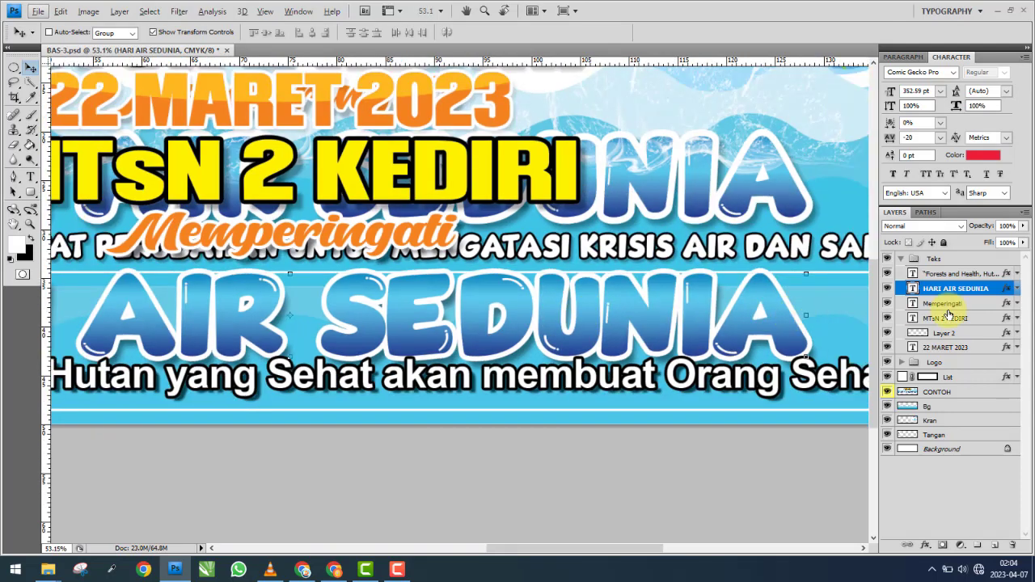
{"action": "scroll", "coordinate": [641, 300], "scroll_direction": "up", "scroll_amount": 1}
{"action": "scroll", "coordinate": [642, 305], "scroll_direction": "down", "scroll_amount": 2}
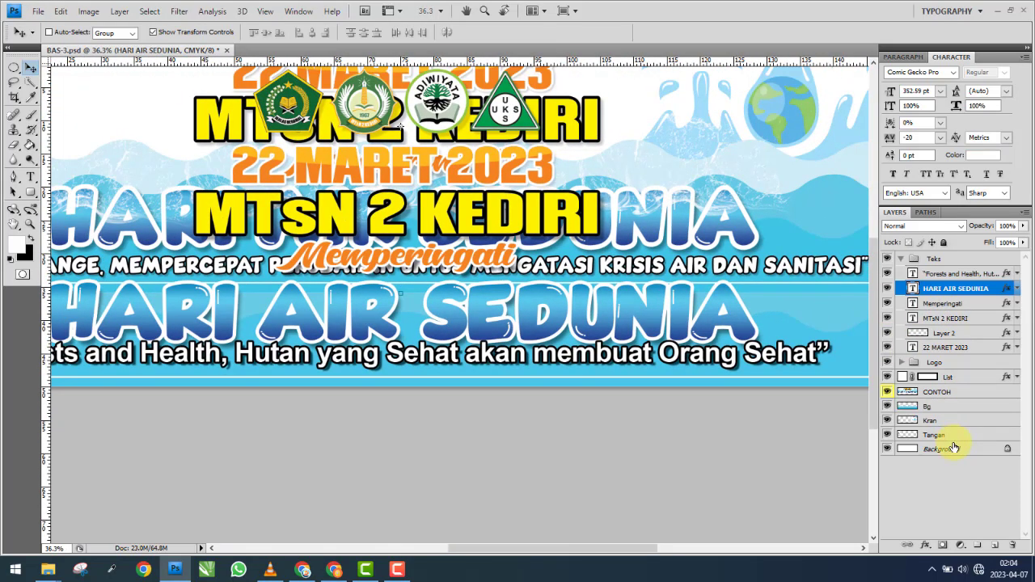
{"action": "left_click", "coordinate": [942, 449], "text": "ctrl"}
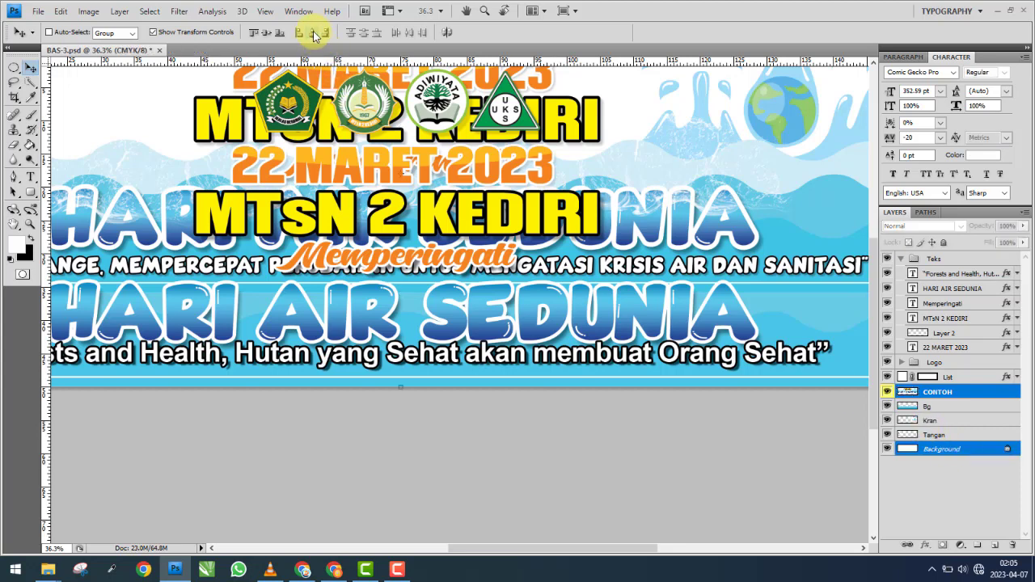
{"action": "left_click", "coordinate": [278, 34]}
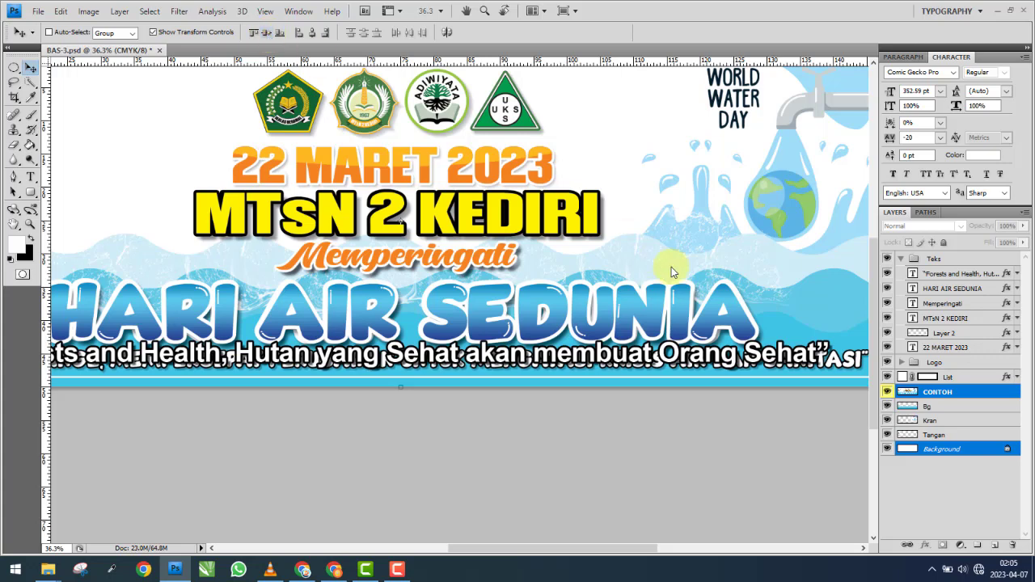
Move the "Forests and Health, Hutan yang Sehat..." text layer up, clear of the reference slogan.
{"action": "scroll", "coordinate": [686, 296], "scroll_direction": "down", "scroll_amount": 1}
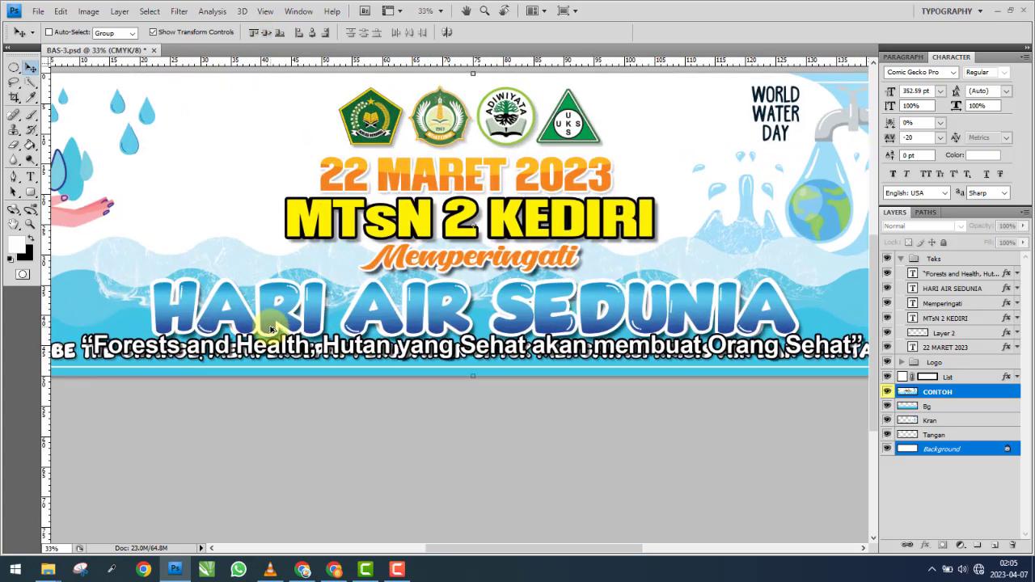
{"action": "left_click", "coordinate": [951, 288]}
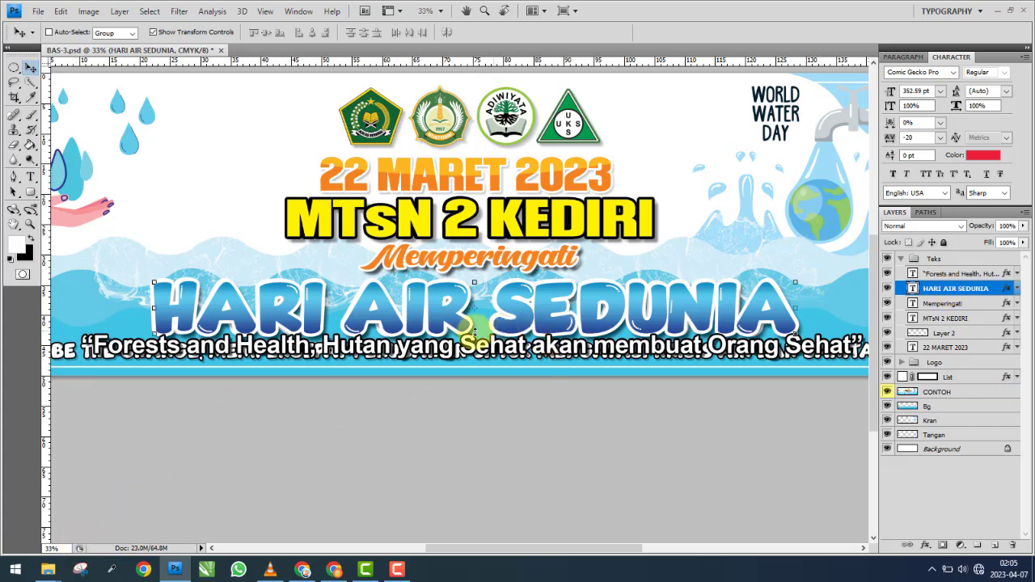
{"action": "left_click", "coordinate": [950, 273]}
{"action": "left_click_drag", "start_coordinate": [400, 351], "coordinate": [396, 291]}
{"action": "key", "text": "ctrl+0"}
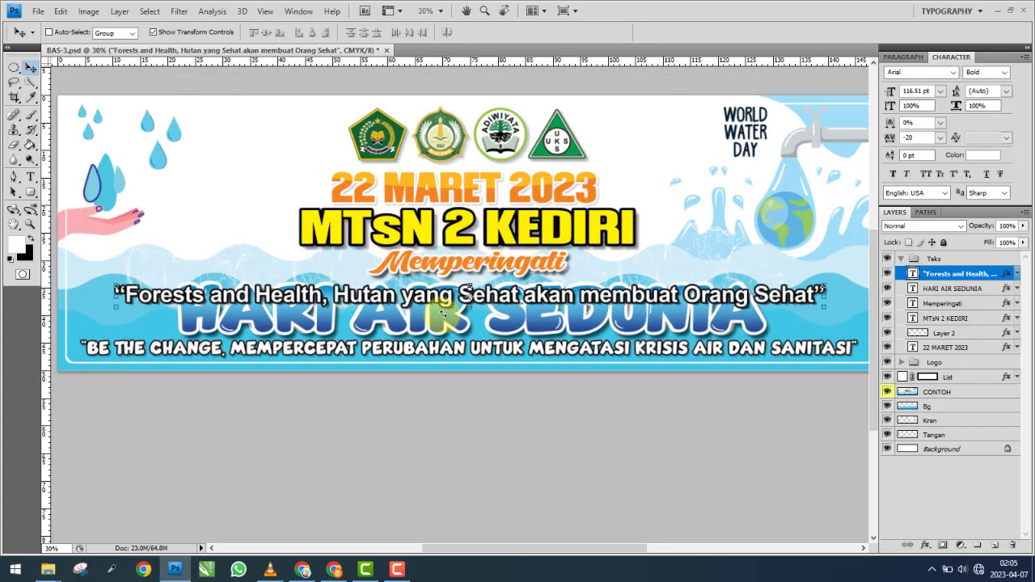
Replace the layer's text with “BE THE CHANGE, MEMPERCEPAT PERUBAHAN UNTUK MENGATASI KRISIS AIR DAN SANITASI”.
{"action": "left_click", "coordinate": [30, 176]}
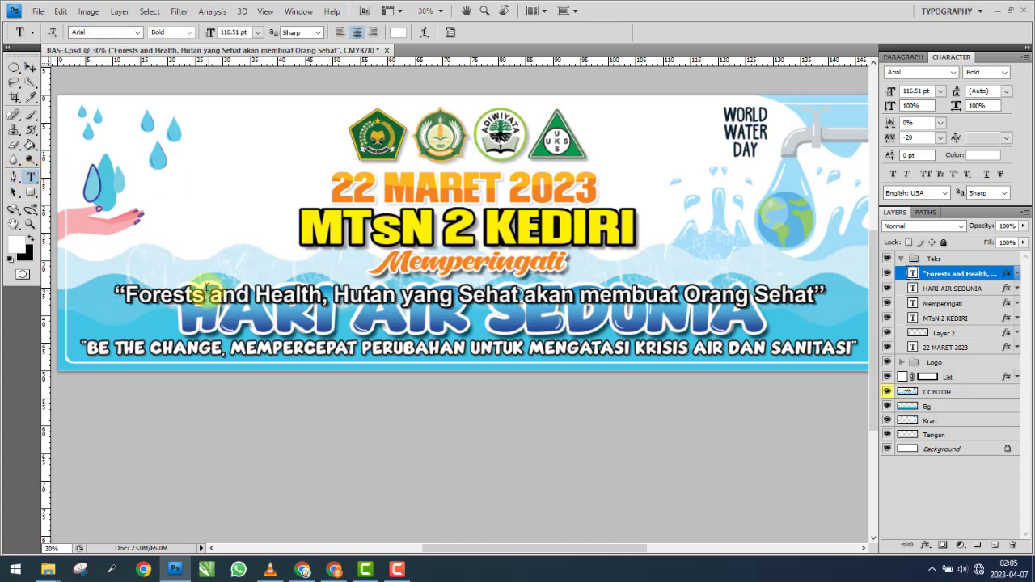
{"action": "left_click", "coordinate": [206, 295]}
{"action": "key", "text": "ctrl+a"}
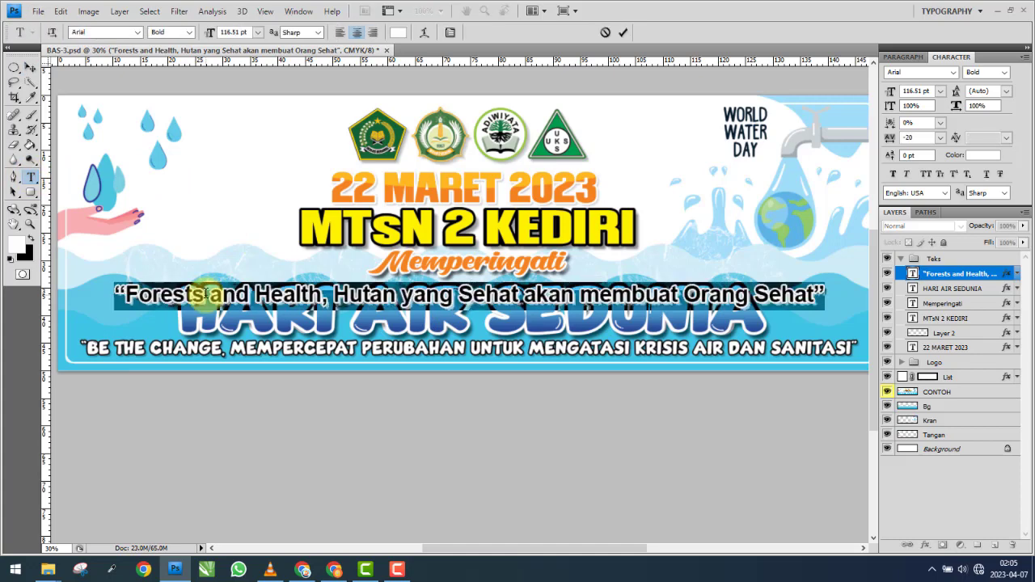
{"action": "type", "text": "“"}
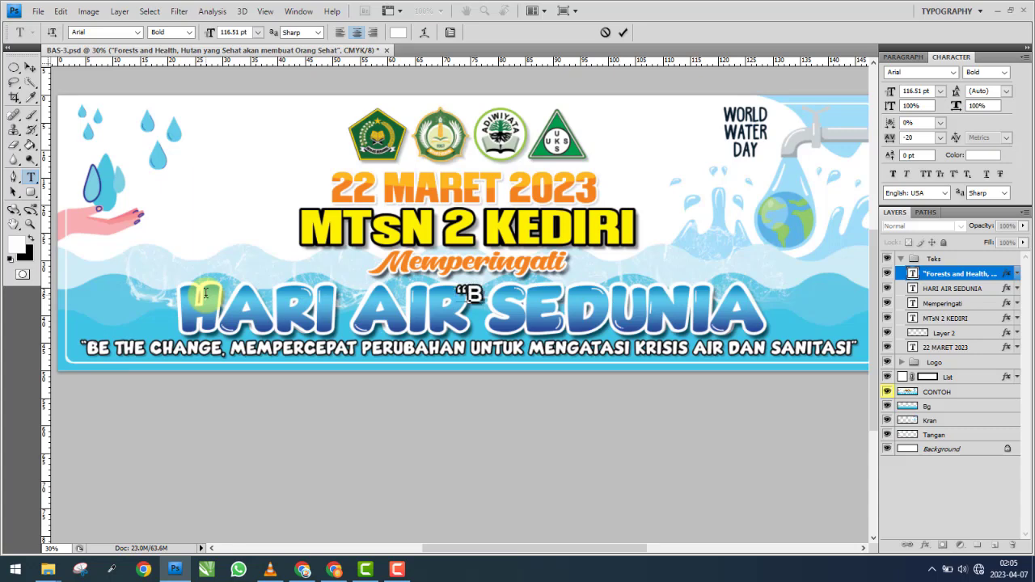
{"action": "type", "text": "BE THE"}
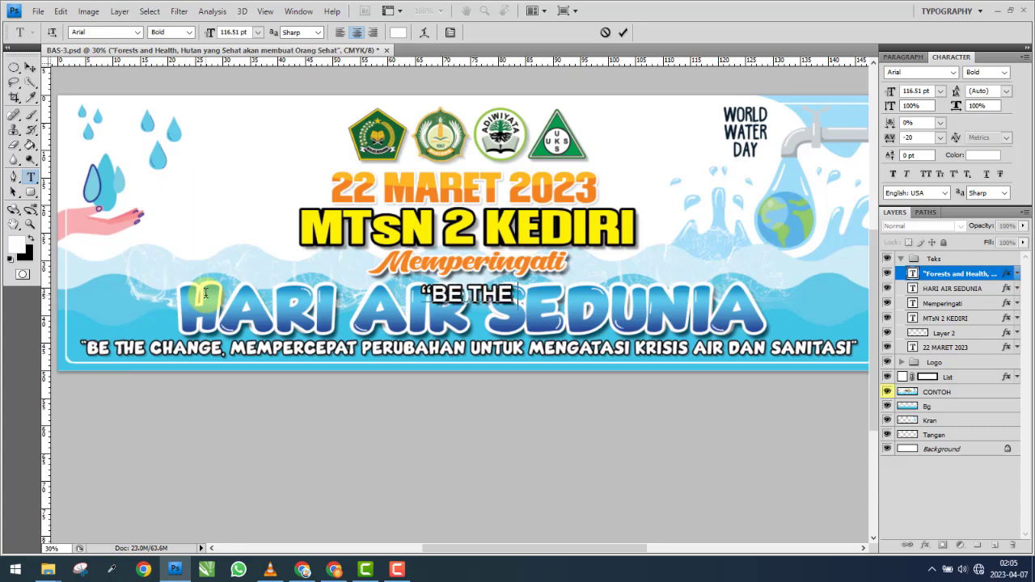
{"action": "type", "text": " CHANGE"}
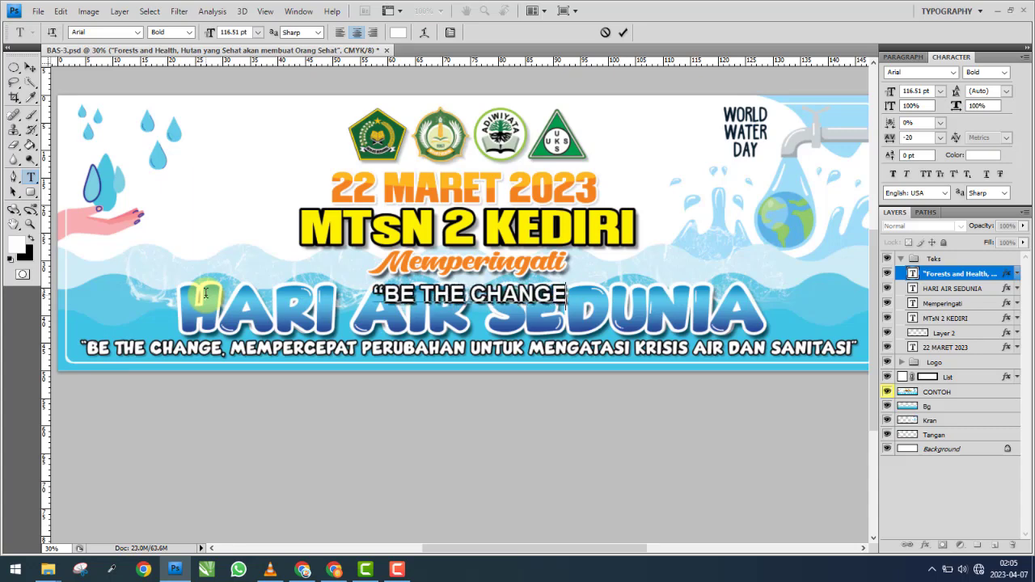
{"action": "type", "text": ", MEMPERC"}
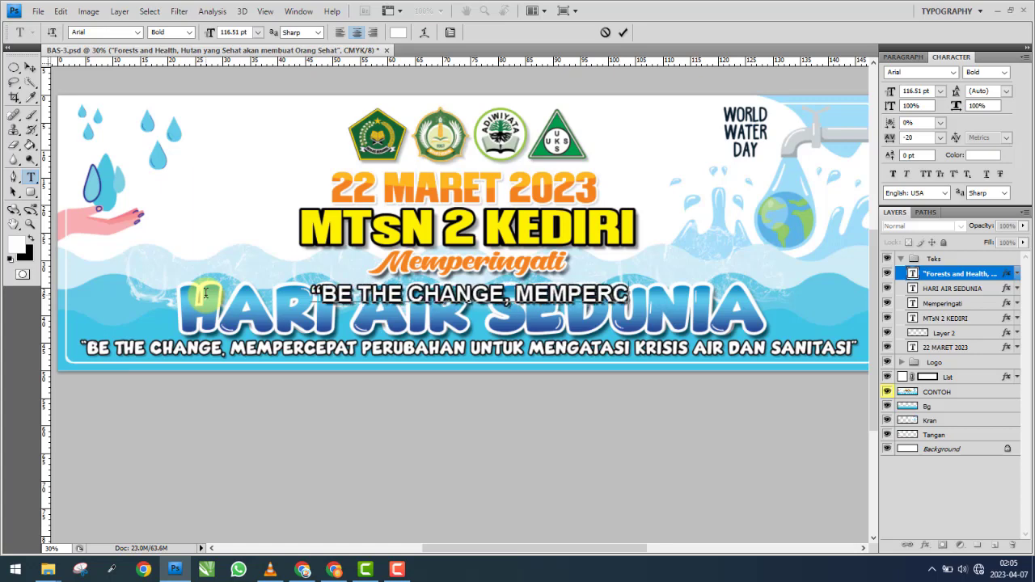
{"action": "type", "text": "EPAT"}
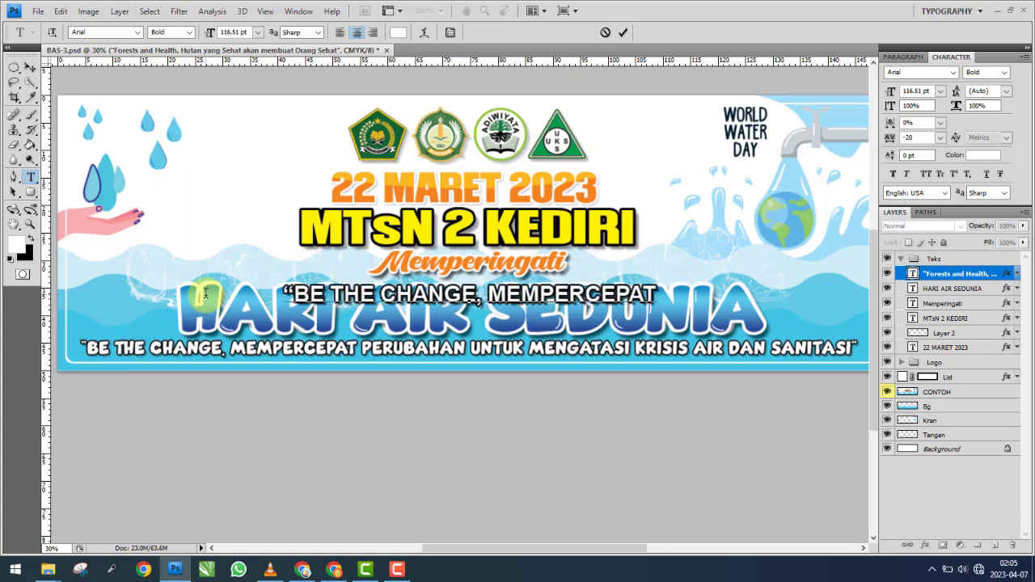
{"action": "type", "text": " PER"}
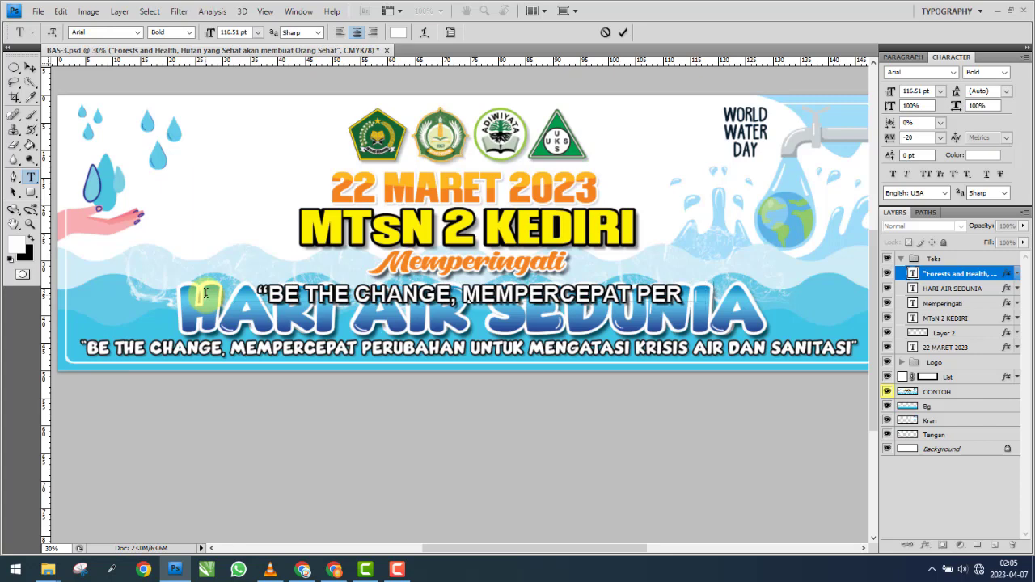
{"action": "type", "text": "UBAHAN UNTUK"}
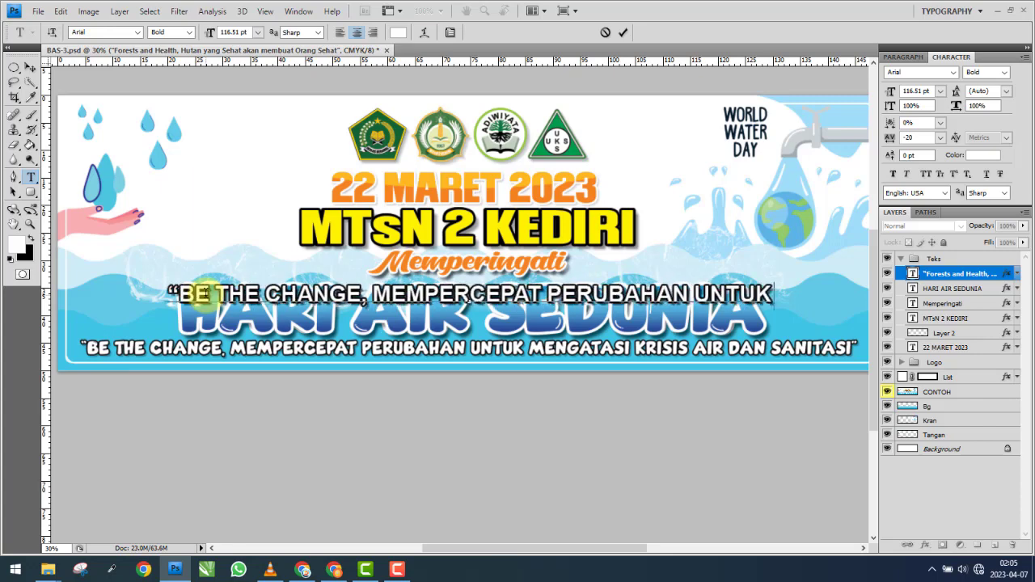
{"action": "type", "text": " MENGATASI"}
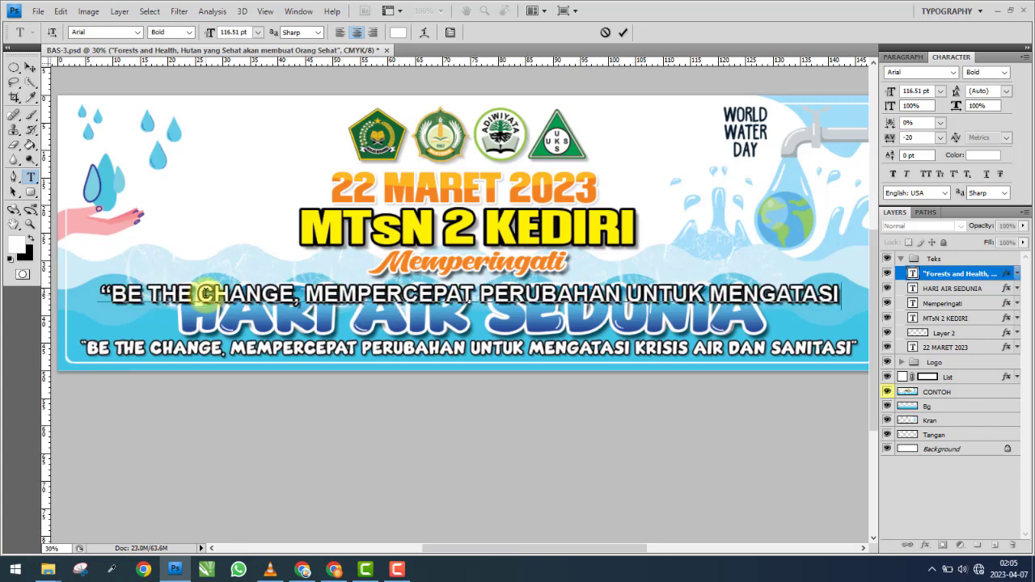
{"action": "type", "text": " KRISIS"}
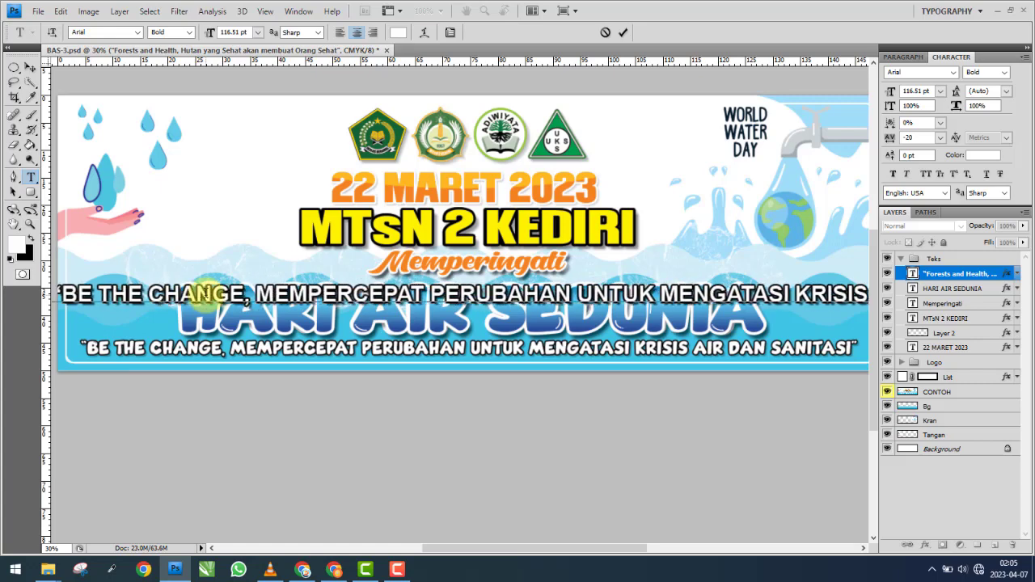
{"action": "type", "text": " AIR"}
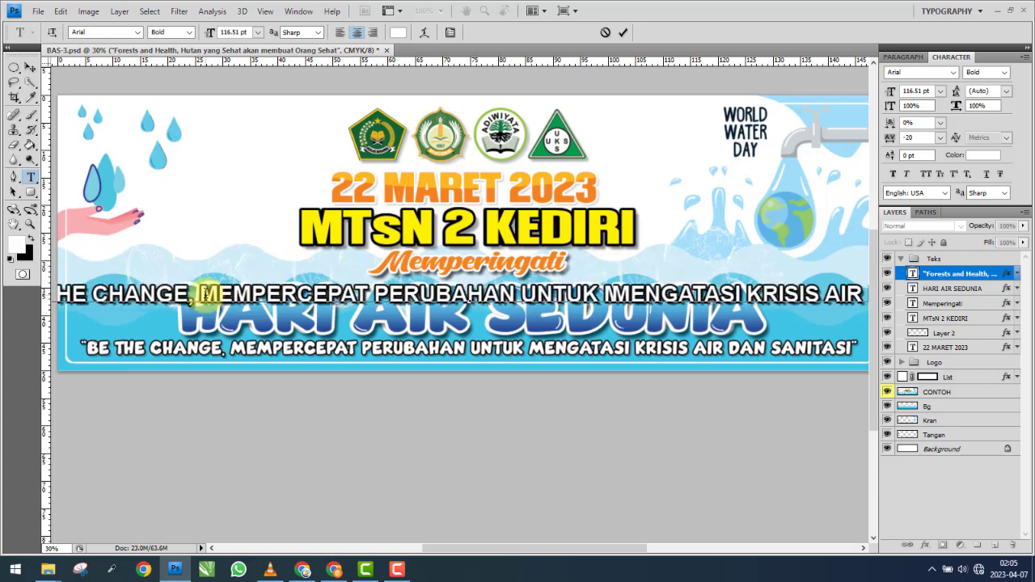
{"action": "type", "text": " DAN"}
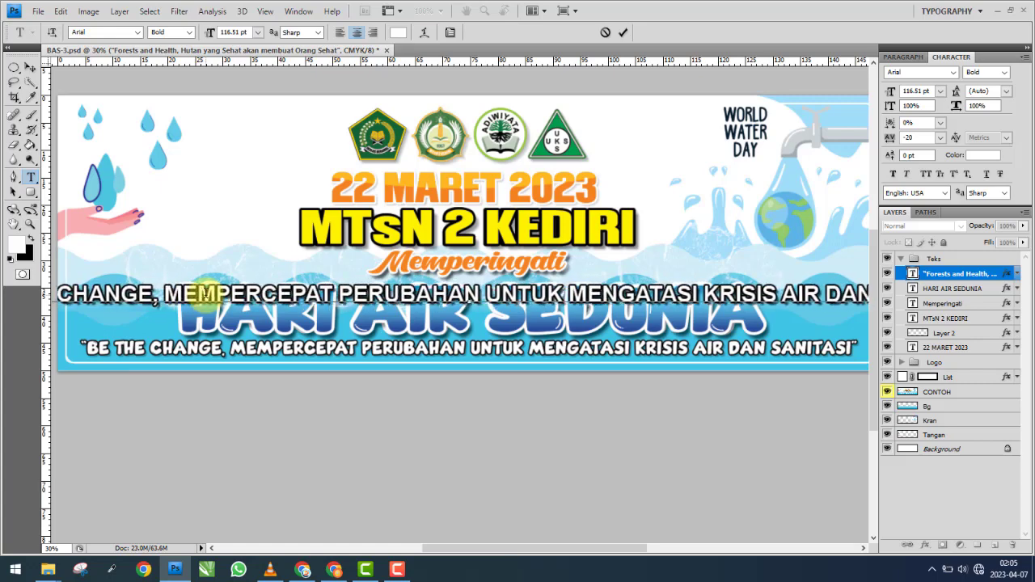
{"action": "type", "text": " SANITA"}
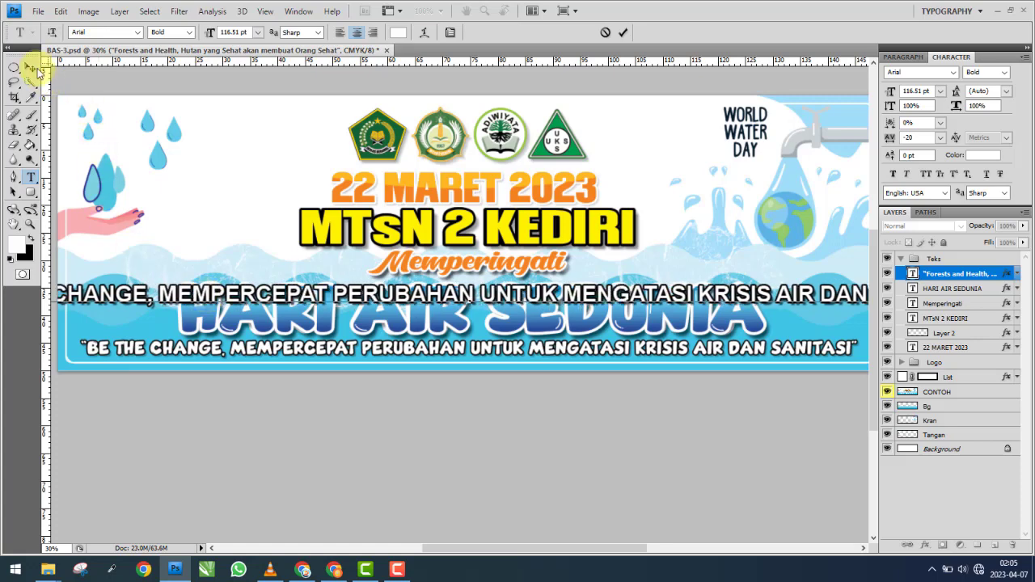
{"action": "left_click", "coordinate": [30, 67]}
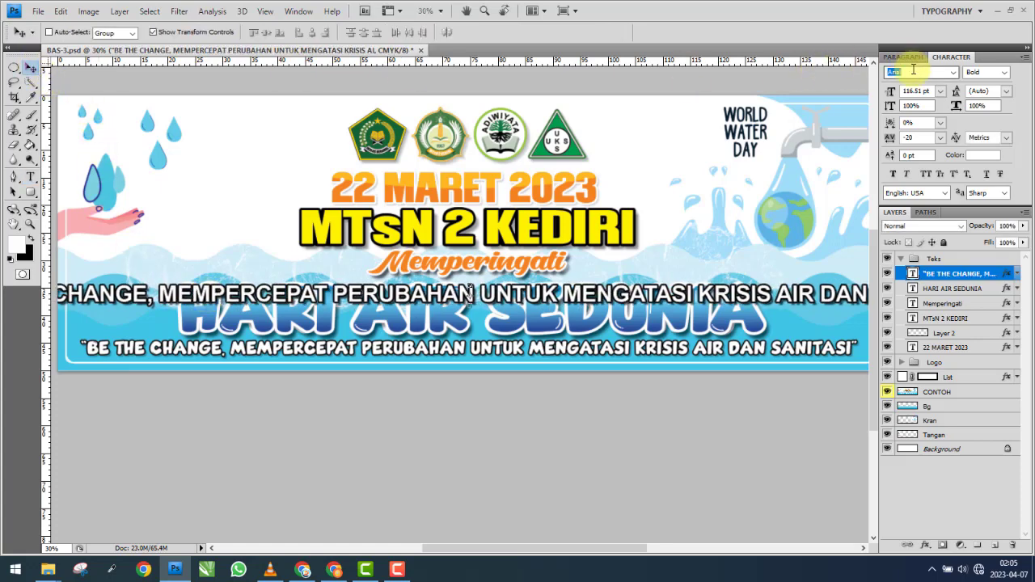
Set the slogan's font to Comic Gecko Pro and scale the text down to about the width of the reference slogan.
{"action": "type", "text": "Comic Gecko Pro"}
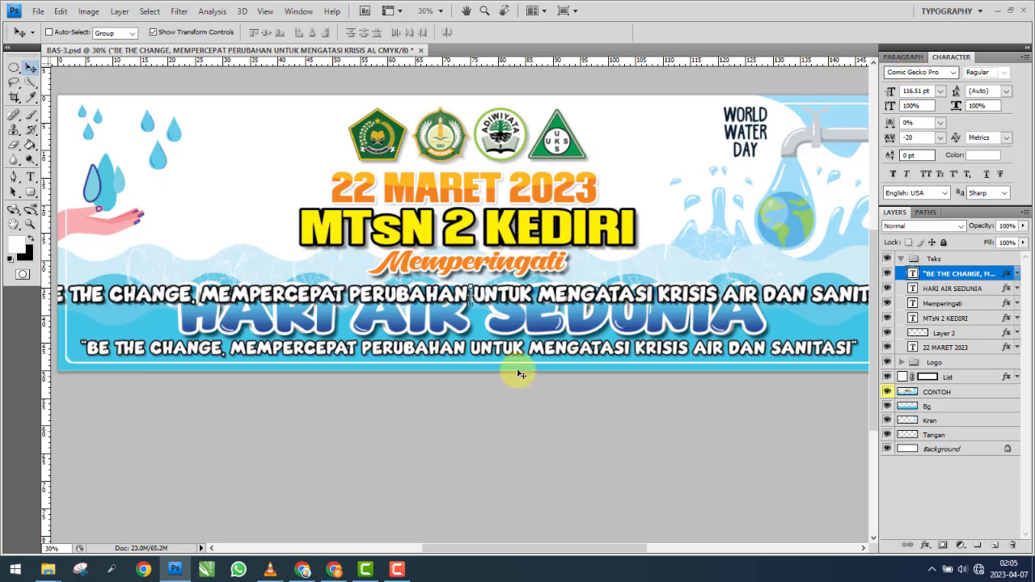
{"action": "scroll", "coordinate": [512, 369], "scroll_direction": "down", "scroll_amount": 1}
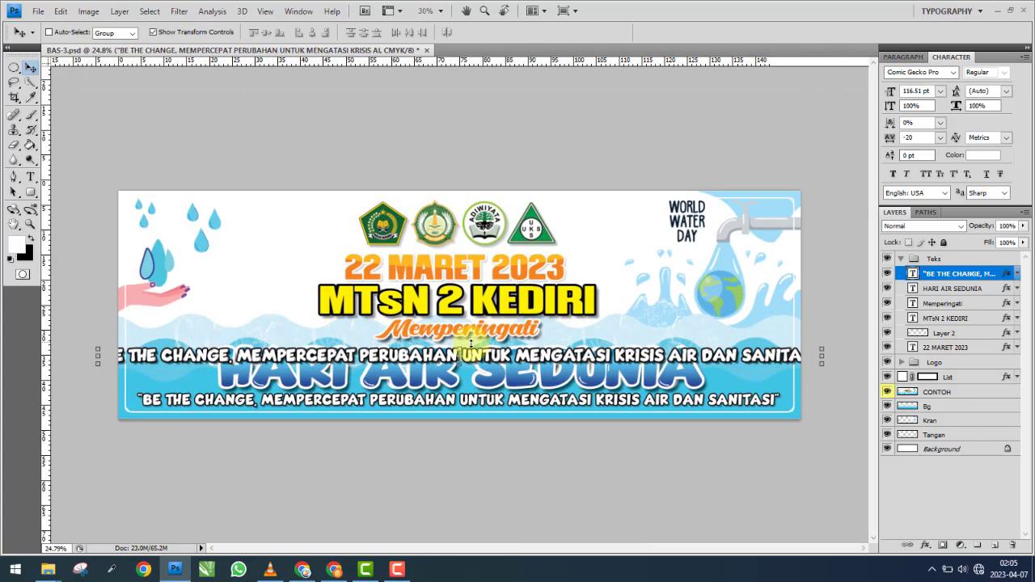
{"action": "left_click", "coordinate": [823, 347]}
{"action": "left_click_drag", "start_coordinate": [821, 348], "coordinate": [780, 364]}
{"action": "key", "text": "Return"}
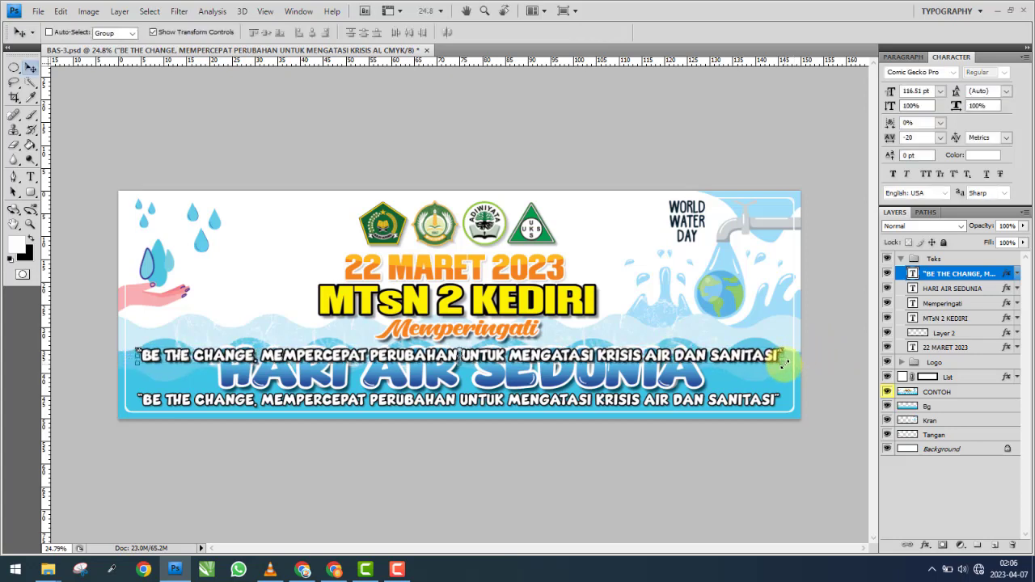
Place the slogan directly above the reference slogan, with their opening words close together for comparison.
{"action": "left_click_drag", "start_coordinate": [201, 370], "coordinate": [204, 397]}
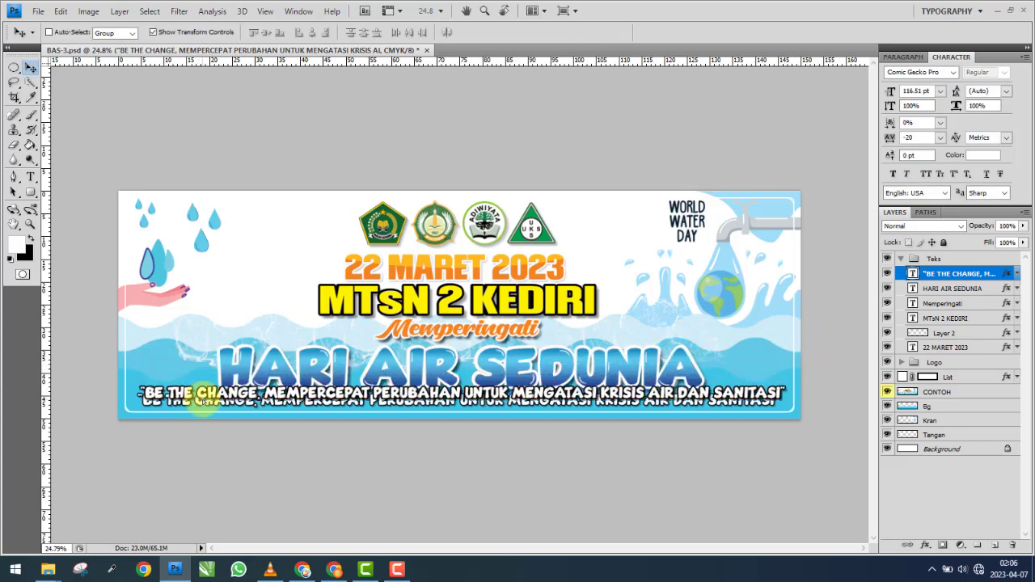
{"action": "scroll", "coordinate": [150, 423], "scroll_direction": "up", "scroll_amount": 2}
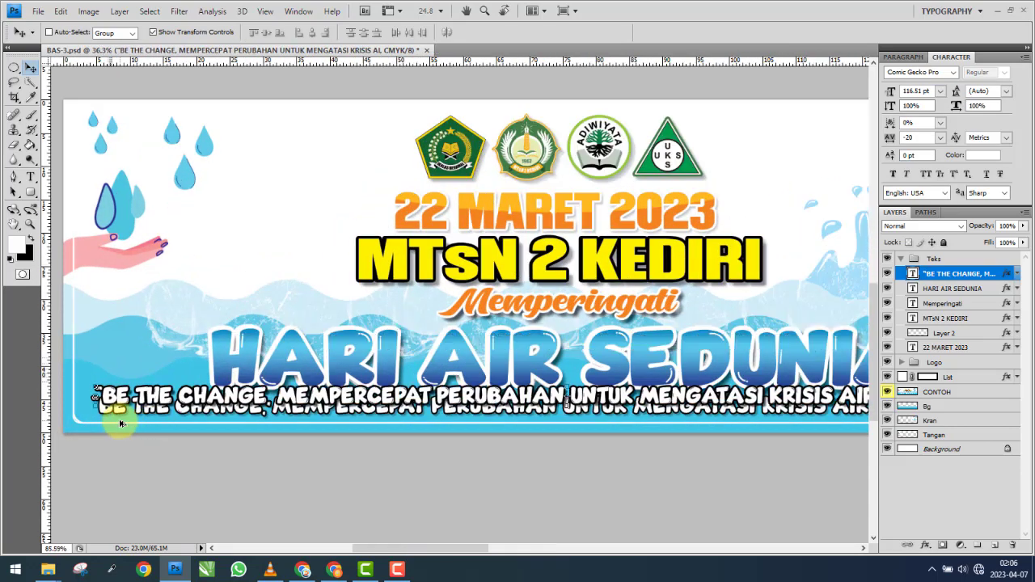
{"action": "scroll", "coordinate": [120, 420], "scroll_direction": "up", "scroll_amount": 4}
{"action": "scroll", "coordinate": [135, 406], "scroll_direction": "up", "scroll_amount": 3}
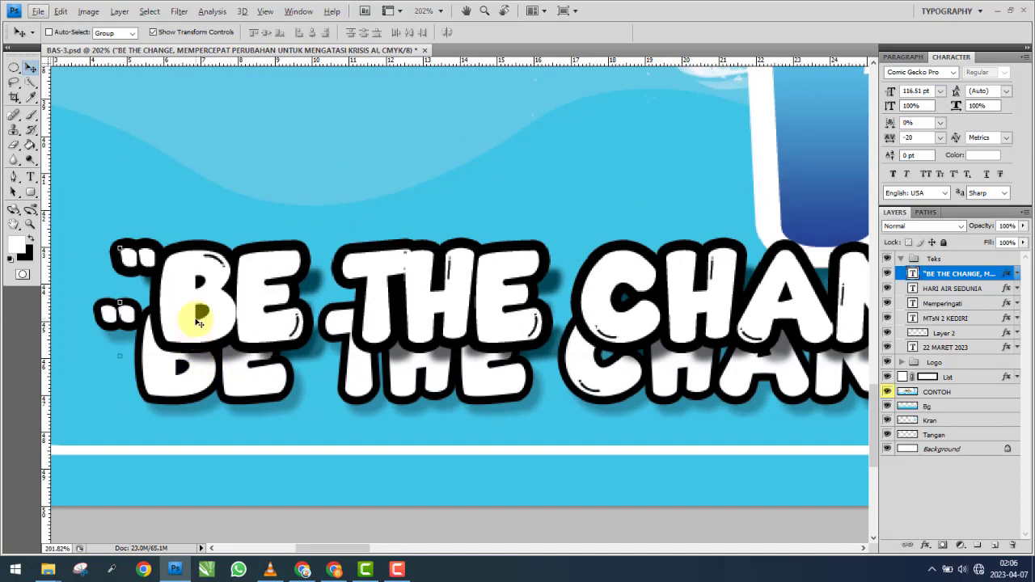
{"action": "left_click_drag", "start_coordinate": [203, 299], "coordinate": [161, 219]}
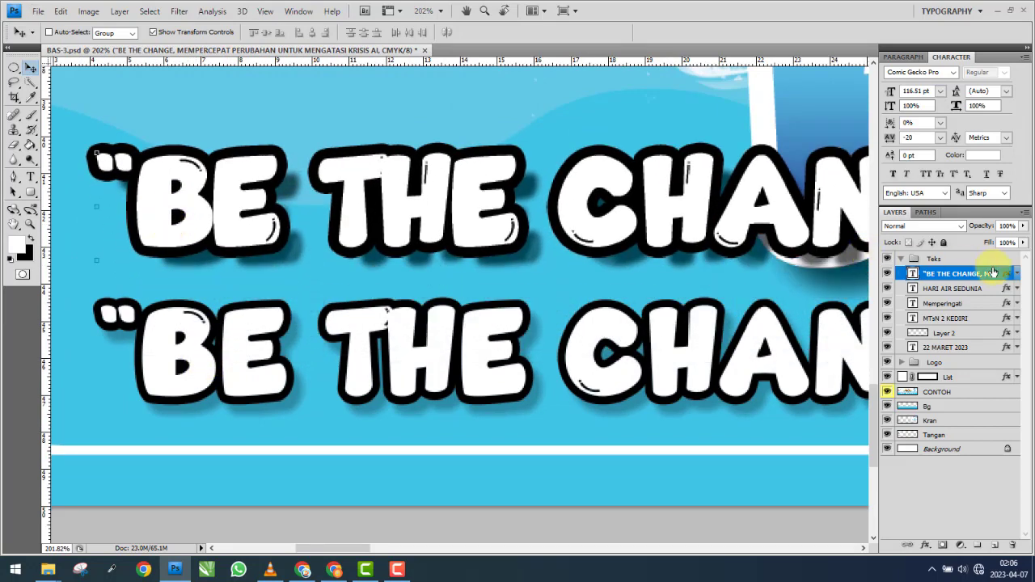
Set the slogan layer's black outside stroke to a size of 6 px.
{"action": "double_click", "coordinate": [930, 275]}
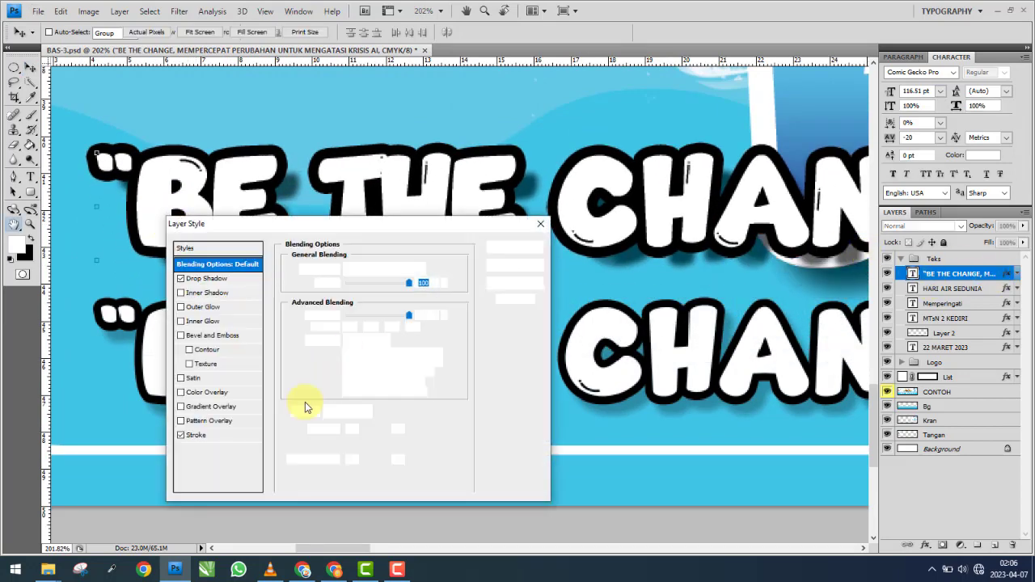
{"action": "left_click", "coordinate": [196, 435]}
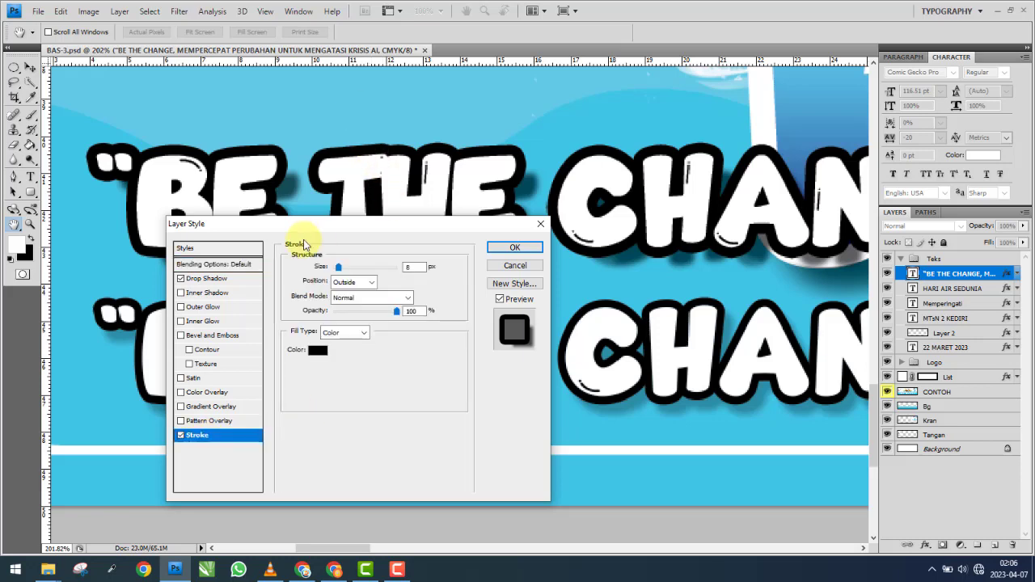
{"action": "left_click_drag", "start_coordinate": [311, 221], "coordinate": [629, 143]}
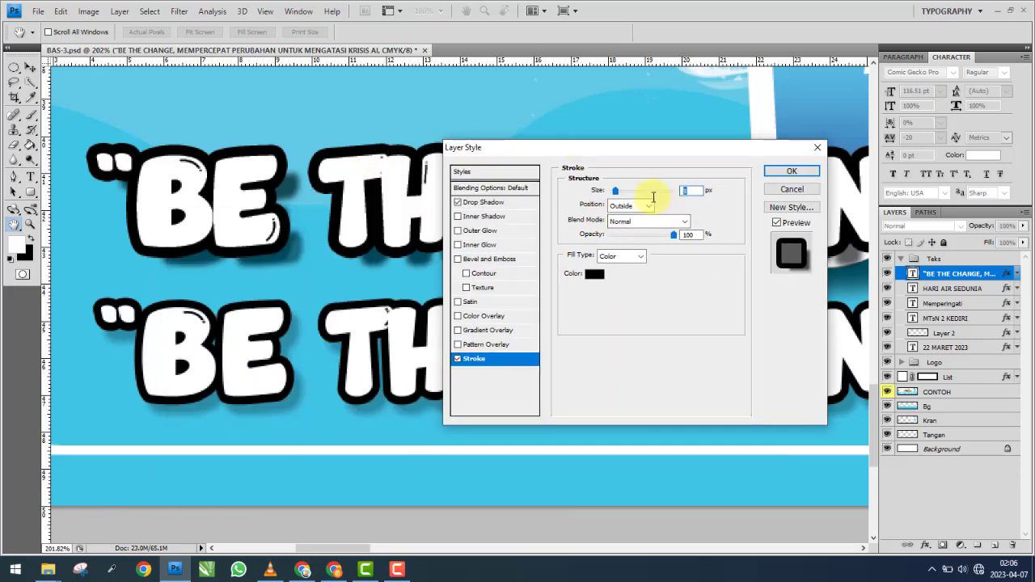
{"action": "type", "text": "1"}
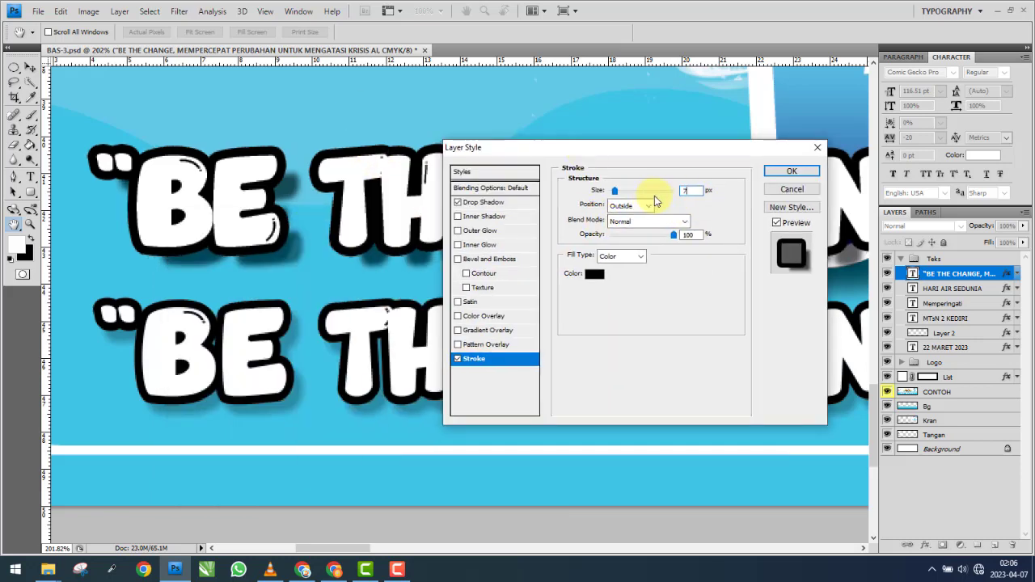
{"action": "type", "text": "1"}
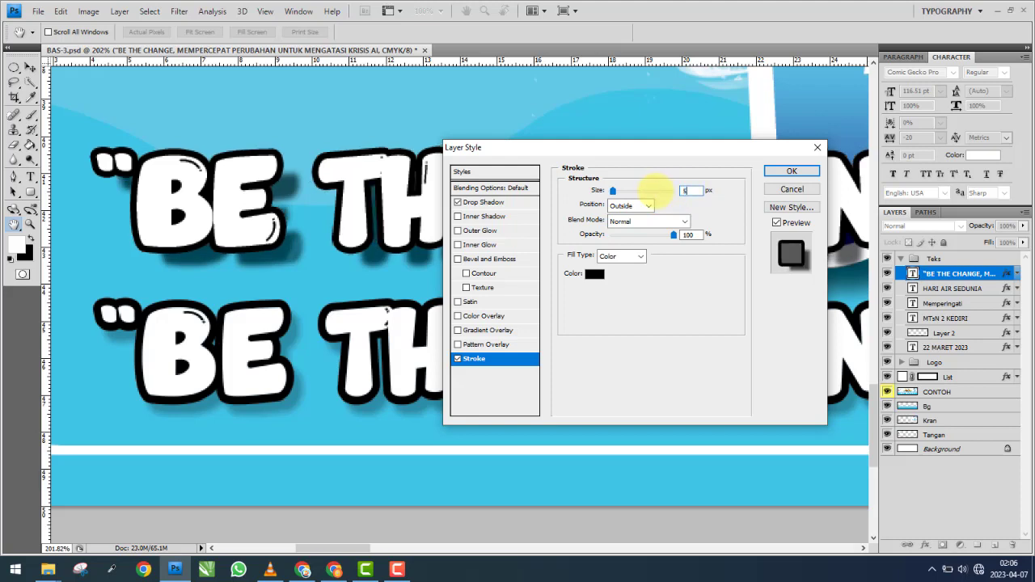
{"action": "type", "text": "6"}
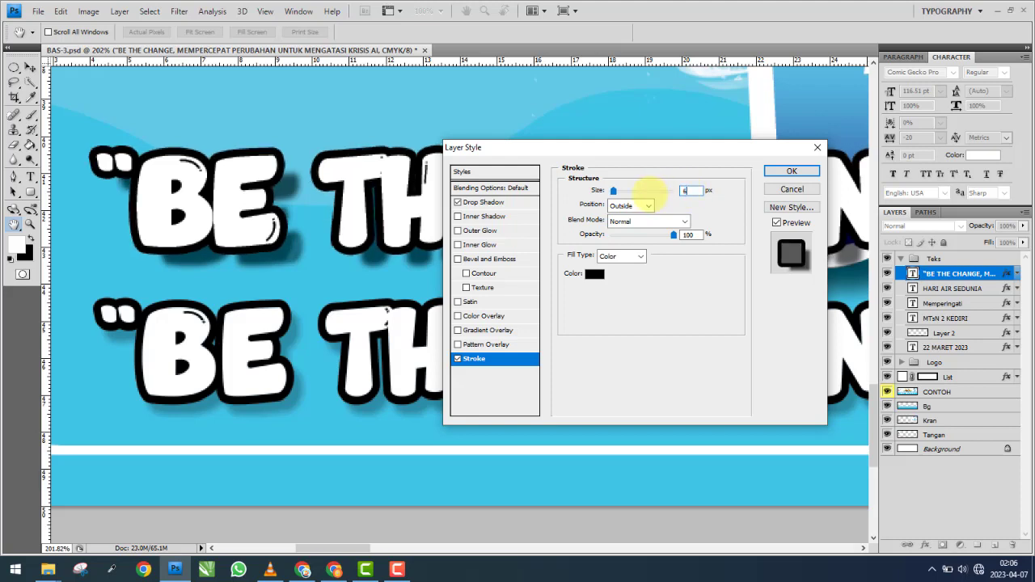
Soften the slogan's drop shadow with a distance of 15 px, a size of 6 px and lower opacity, and apply the layer style.
{"action": "left_click", "coordinate": [493, 202]}
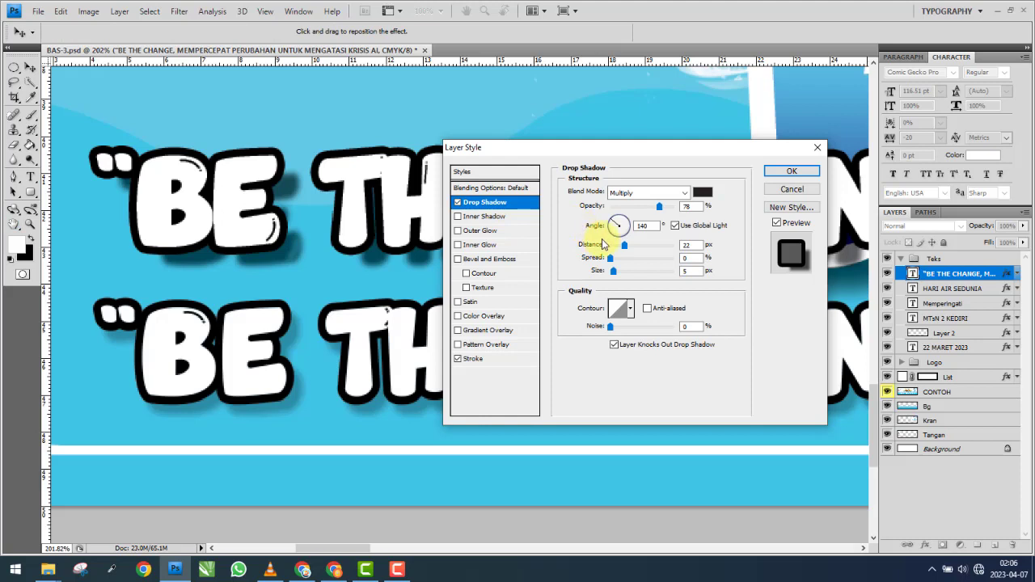
{"action": "left_click_drag", "start_coordinate": [621, 246], "coordinate": [621, 246]}
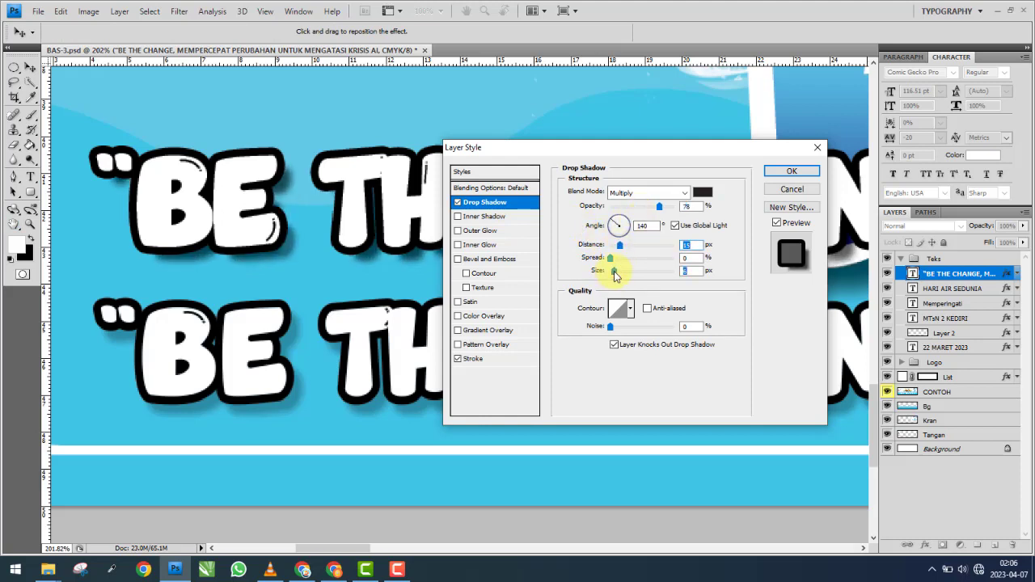
{"action": "left_click_drag", "start_coordinate": [653, 212], "coordinate": [636, 211]}
{"action": "left_click", "coordinate": [791, 173]}
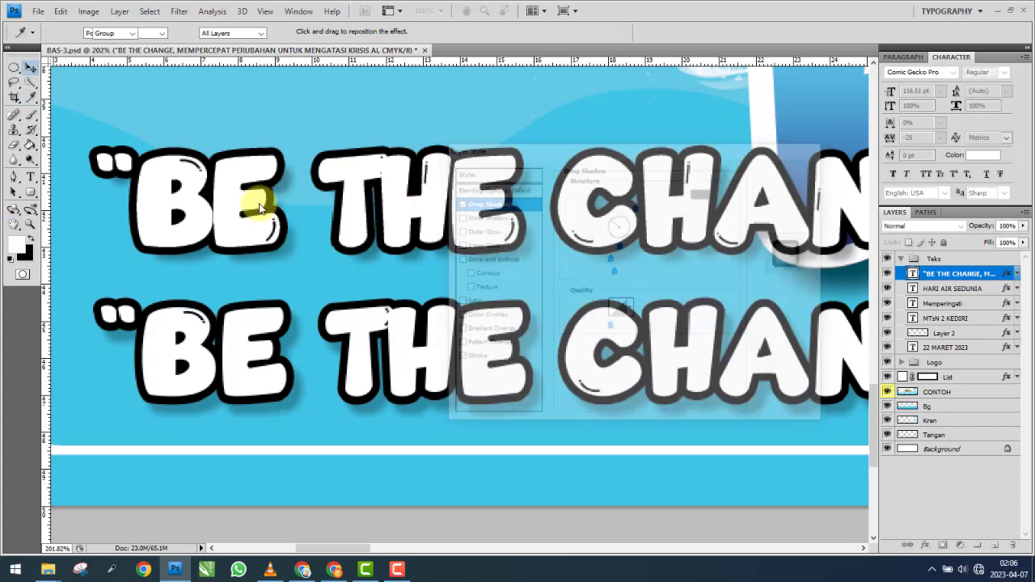
Lower the slogan layer's opacity to 65% and move the slogan down onto the reference slogan.
{"action": "left_click", "coordinate": [1025, 229]}
{"action": "left_click_drag", "start_coordinate": [1015, 239], "coordinate": [996, 239]}
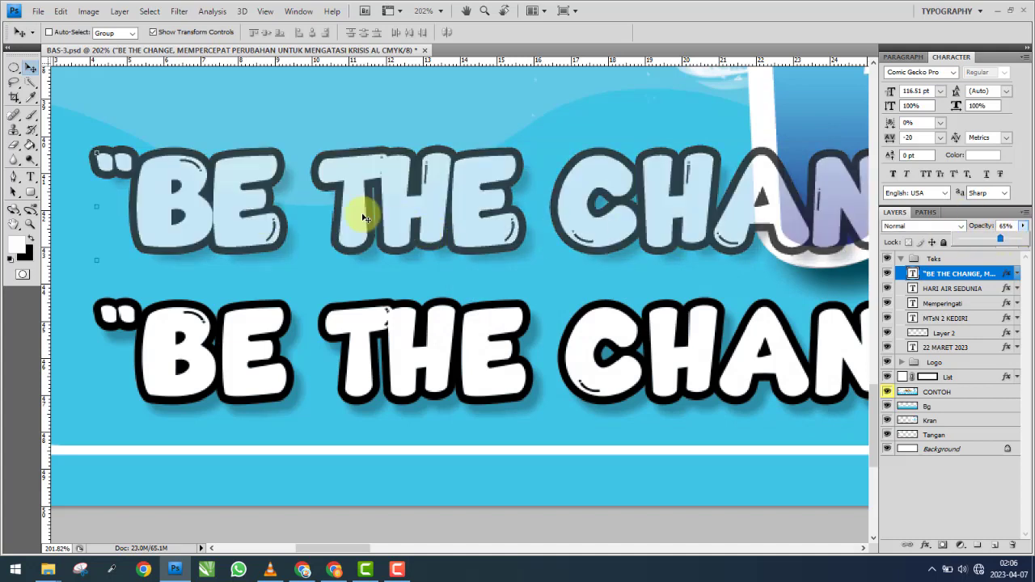
{"action": "left_click_drag", "start_coordinate": [358, 215], "coordinate": [362, 366]}
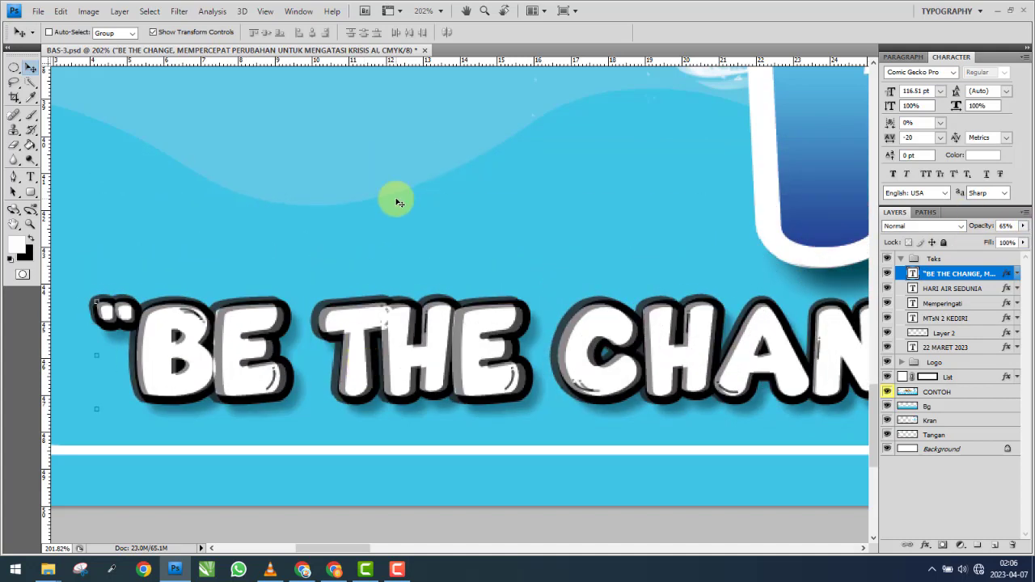
Nudge the slogan right and down until its opening words line up with the reference.
{"action": "key", "text": "Right"}
{"action": "key", "text": "Right"}
{"action": "key", "text": "Right"}
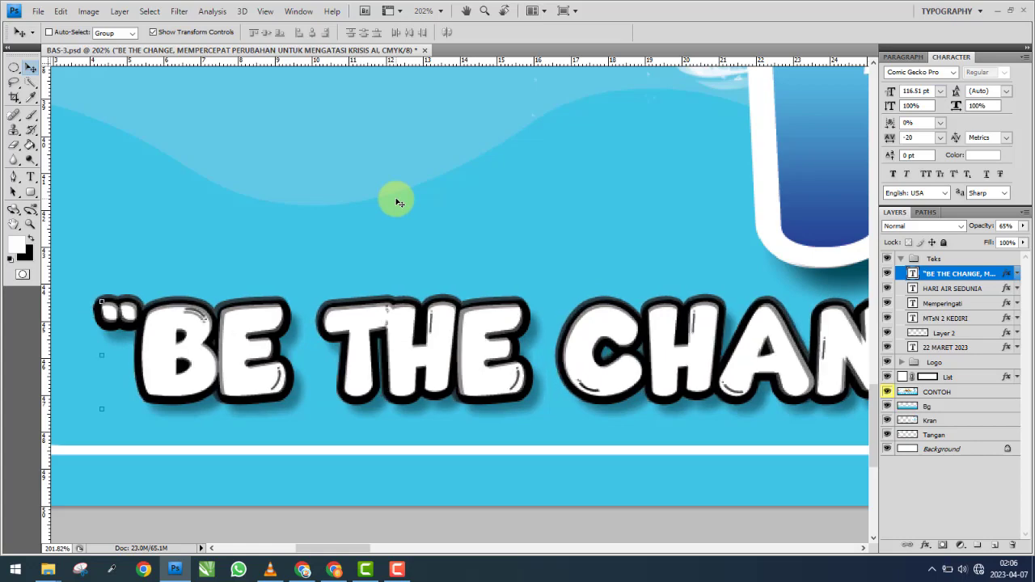
{"action": "key", "text": "Down"}
{"action": "key", "text": "Down"}
{"action": "key", "text": "Down"}
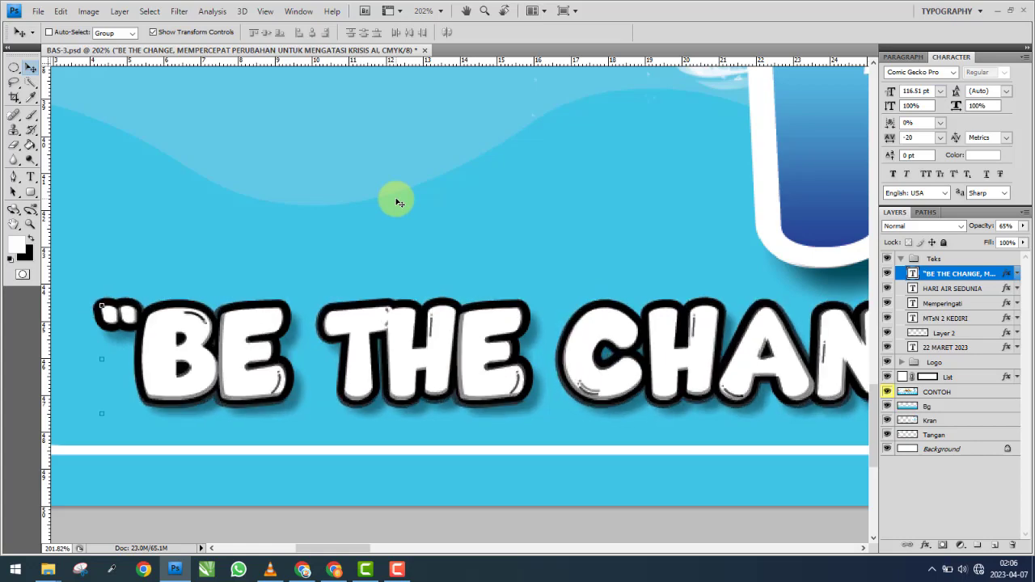
Narrow the slogan horizontally from its far end so its closing quotation mark fits the reference.
{"action": "left_click_drag", "start_coordinate": [687, 286], "coordinate": [416, 335]}
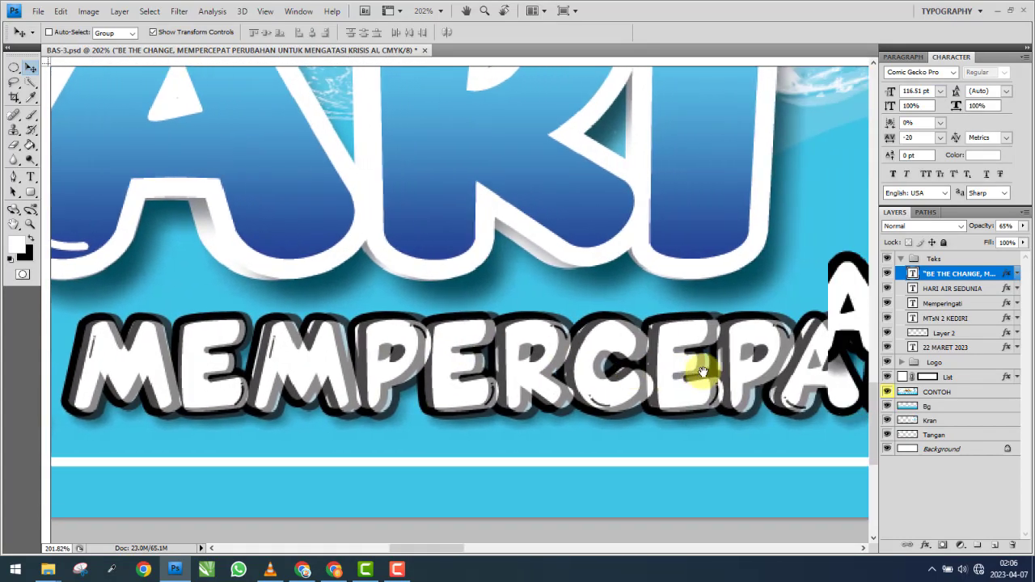
{"action": "left_click_drag", "start_coordinate": [702, 371], "coordinate": [496, 342]}
{"action": "left_click_drag", "start_coordinate": [722, 351], "coordinate": [431, 323]}
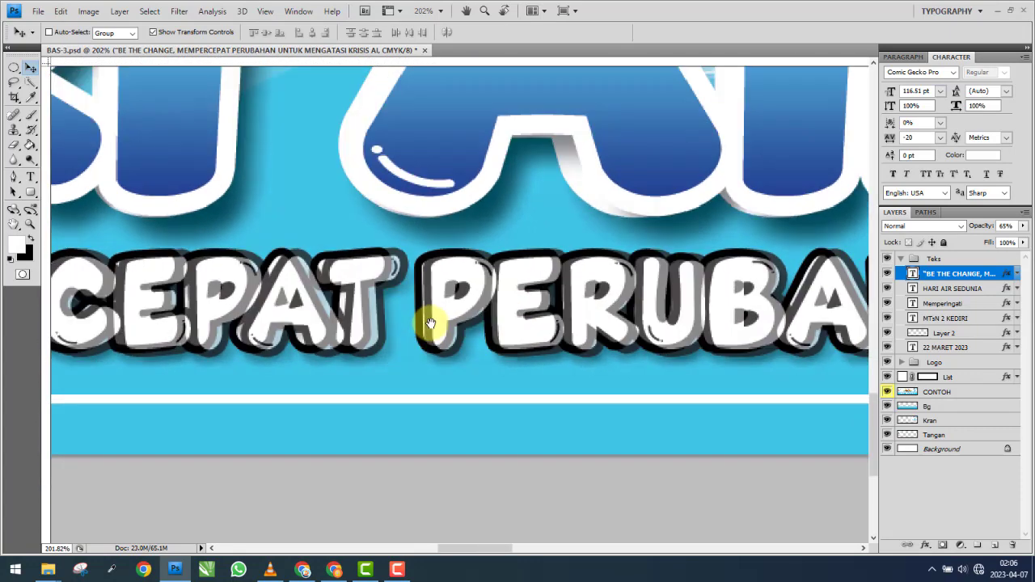
{"action": "key", "text": "ctrl+r"}
{"action": "scroll", "coordinate": [482, 324], "scroll_direction": "down", "scroll_amount": 1}
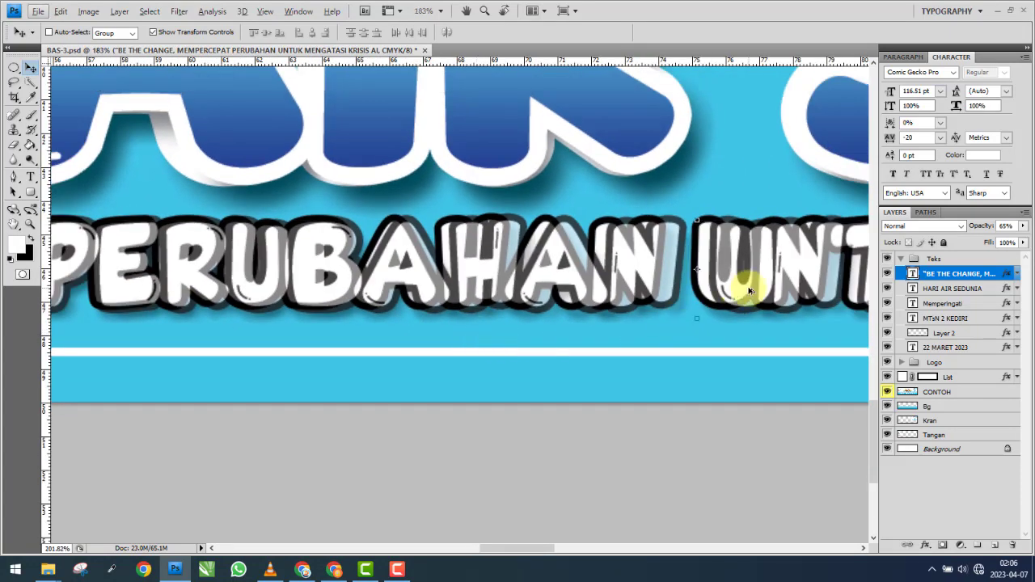
{"action": "scroll", "coordinate": [749, 290], "scroll_direction": "up", "scroll_amount": 1}
{"action": "scroll", "coordinate": [701, 316], "scroll_direction": "up", "scroll_amount": 1}
{"action": "key", "text": "ctrl+t"}
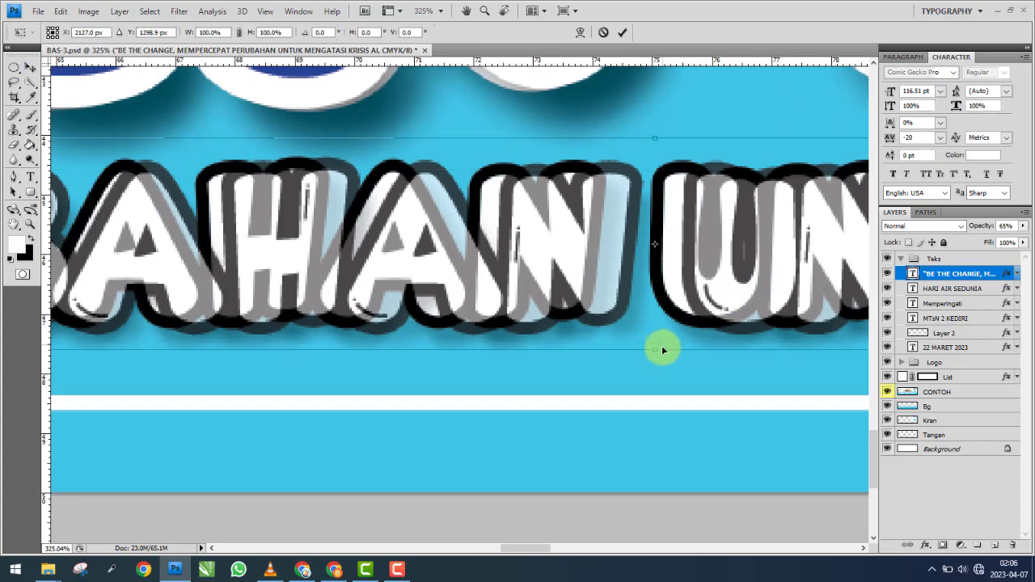
{"action": "left_click_drag", "start_coordinate": [654, 347], "coordinate": [335, 300]}
{"action": "key", "text": "Return"}
{"action": "left_click_drag", "start_coordinate": [808, 307], "coordinate": [252, 313]}
{"action": "left_click_drag", "start_coordinate": [873, 307], "coordinate": [485, 303]}
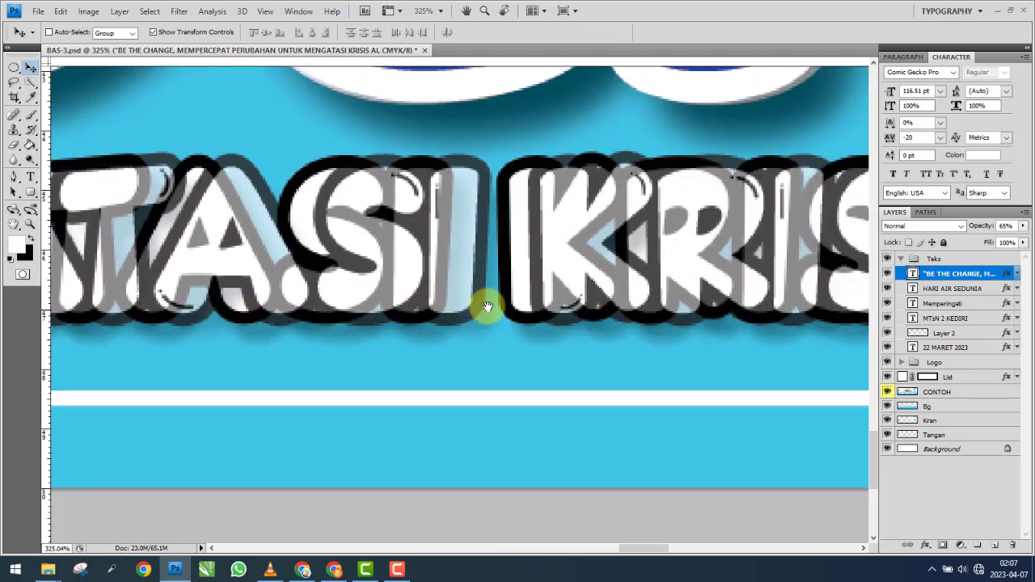
{"action": "left_click_drag", "start_coordinate": [617, 302], "coordinate": [166, 302]}
{"action": "left_click_drag", "start_coordinate": [832, 302], "coordinate": [327, 302]}
{"action": "scroll", "coordinate": [327, 302], "scroll_direction": "down", "scroll_amount": 3}
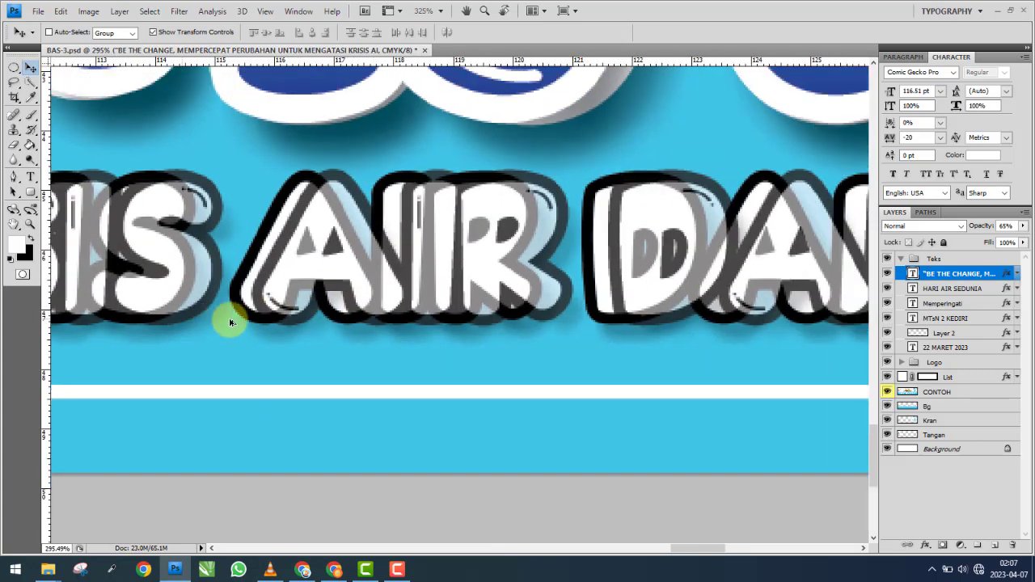
{"action": "left_click_drag", "start_coordinate": [679, 309], "coordinate": [214, 327]}
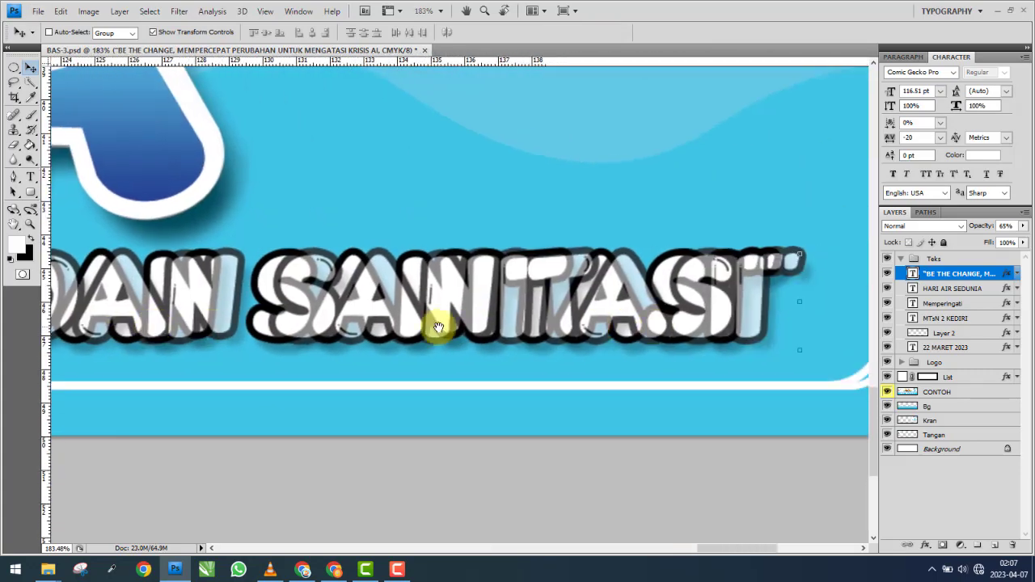
{"action": "scroll", "coordinate": [426, 324], "scroll_direction": "right", "scroll_amount": 3}
{"action": "scroll", "coordinate": [559, 307], "scroll_direction": "up", "scroll_amount": 3}
{"action": "scroll", "coordinate": [566, 308], "scroll_direction": "up", "scroll_amount": 2}
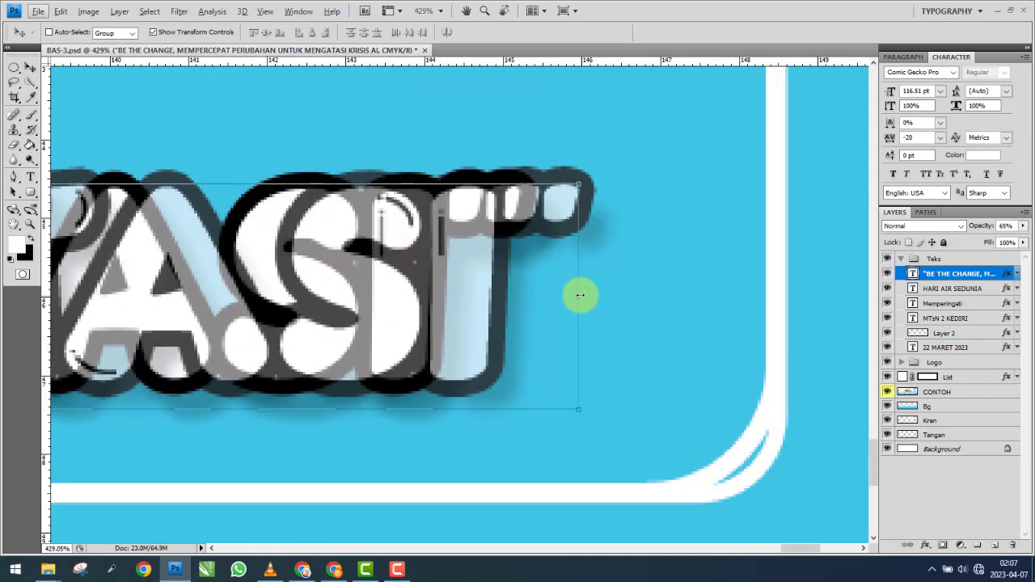
{"action": "left_click_drag", "start_coordinate": [576, 293], "coordinate": [525, 297]}
{"action": "key", "text": "Return"}
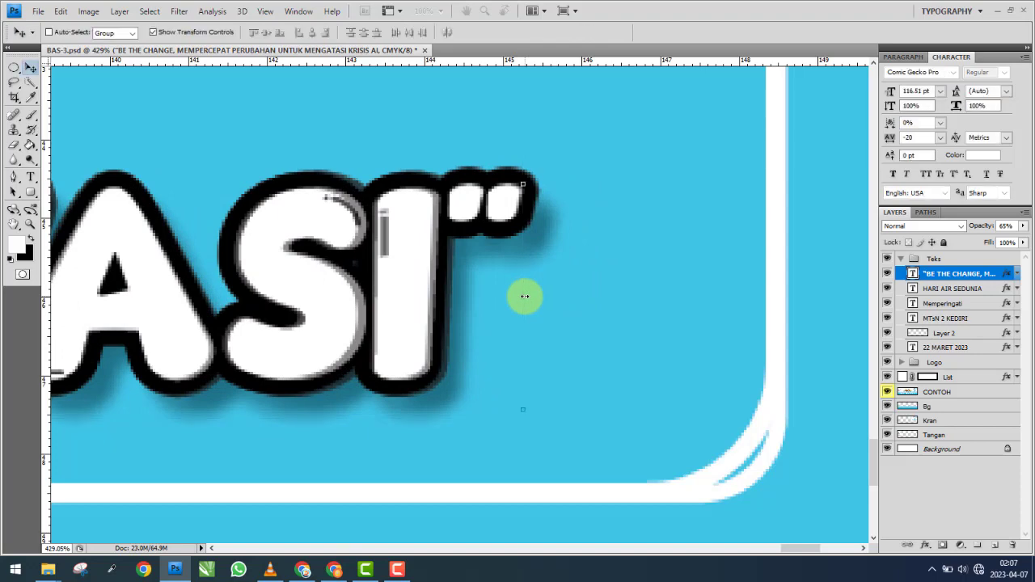
Fine-tune the slogan's fit by scaling it to 99.9%, followed by a separate horizontal stretch to 100.1%.
{"action": "scroll", "coordinate": [577, 294], "scroll_direction": "down", "scroll_amount": 4}
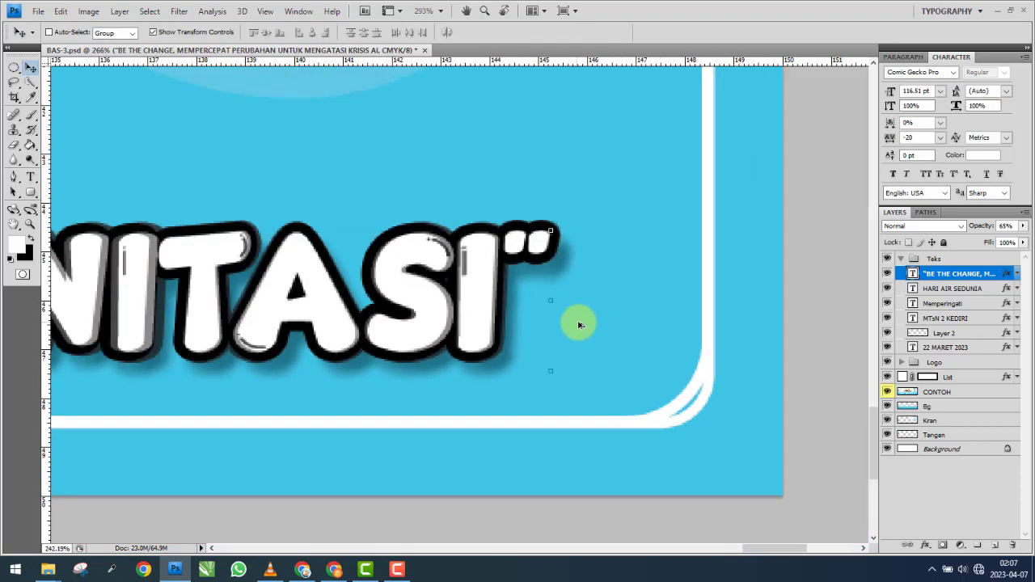
{"action": "left_click", "coordinate": [887, 273]}
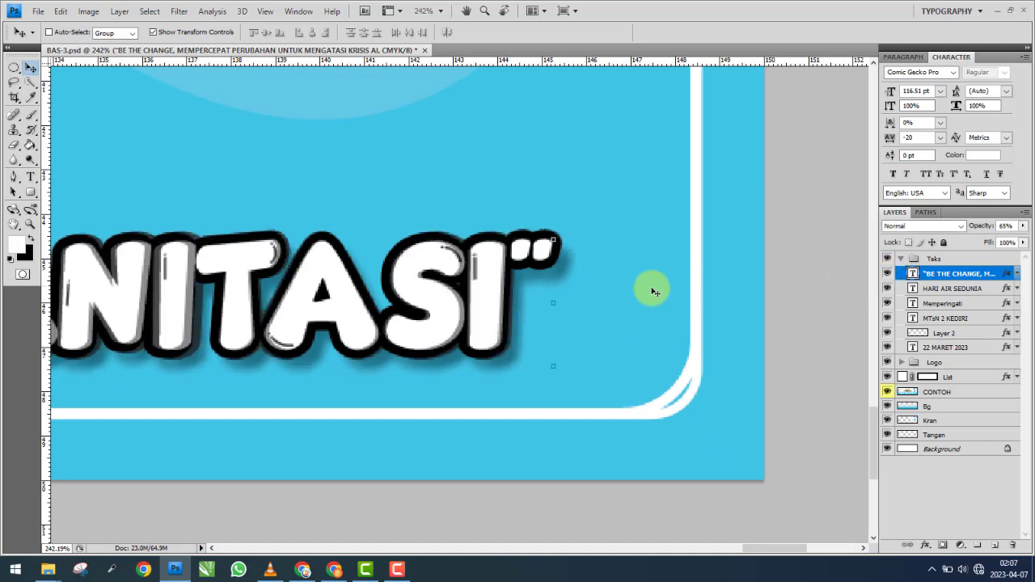
{"action": "left_click", "coordinate": [554, 366]}
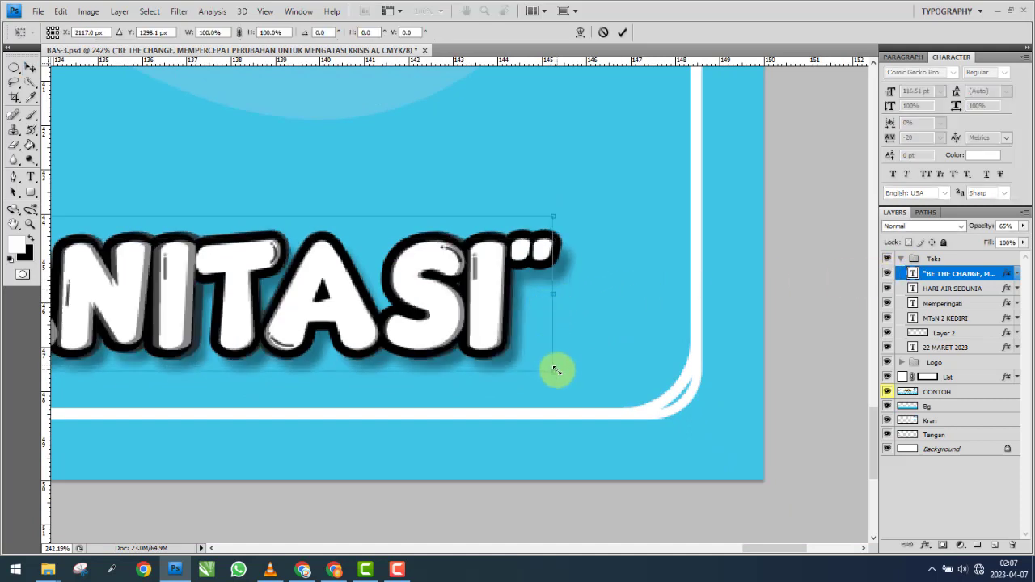
{"action": "left_click_drag", "start_coordinate": [554, 369], "coordinate": [551, 366]}
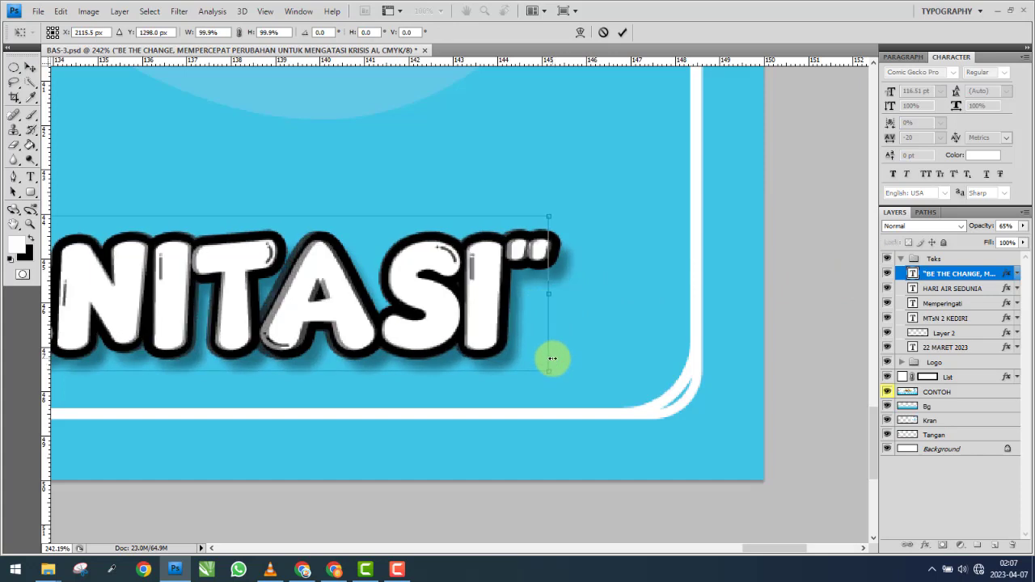
{"action": "key", "text": "Return"}
{"action": "left_click", "coordinate": [552, 296]}
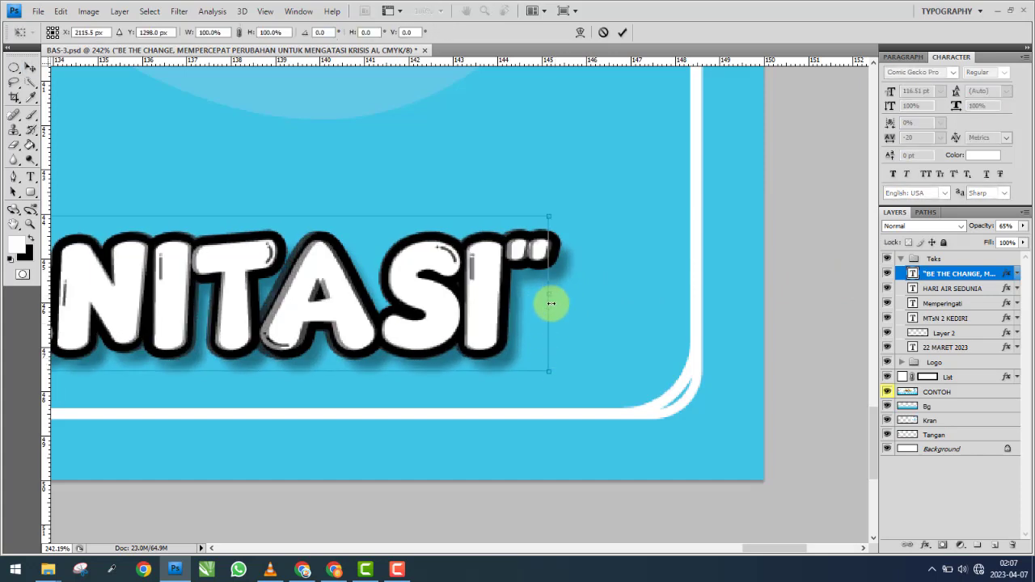
{"action": "left_click_drag", "start_coordinate": [552, 292], "coordinate": [554, 292]}
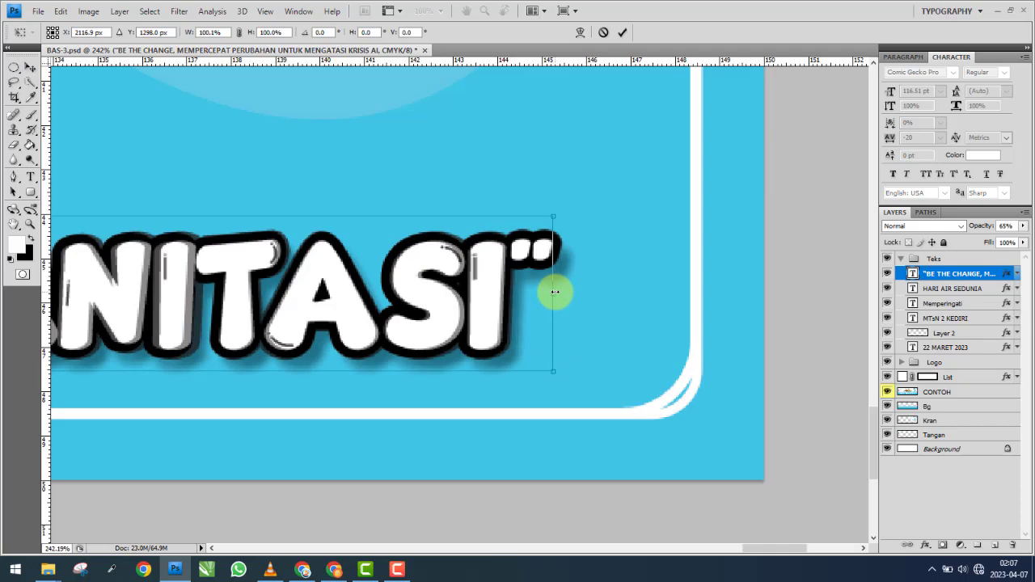
{"action": "key", "text": "Return"}
Restore the slogan layer's opacity to 100%.
{"action": "scroll", "coordinate": [598, 303], "scroll_direction": "down", "scroll_amount": 5}
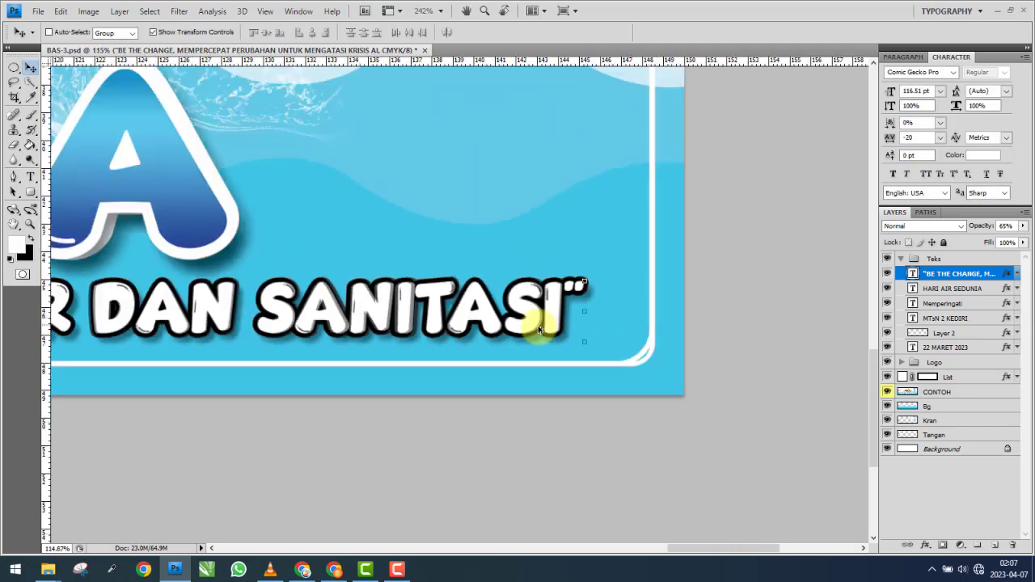
{"action": "scroll", "coordinate": [215, 324], "scroll_direction": "left", "scroll_amount": 5}
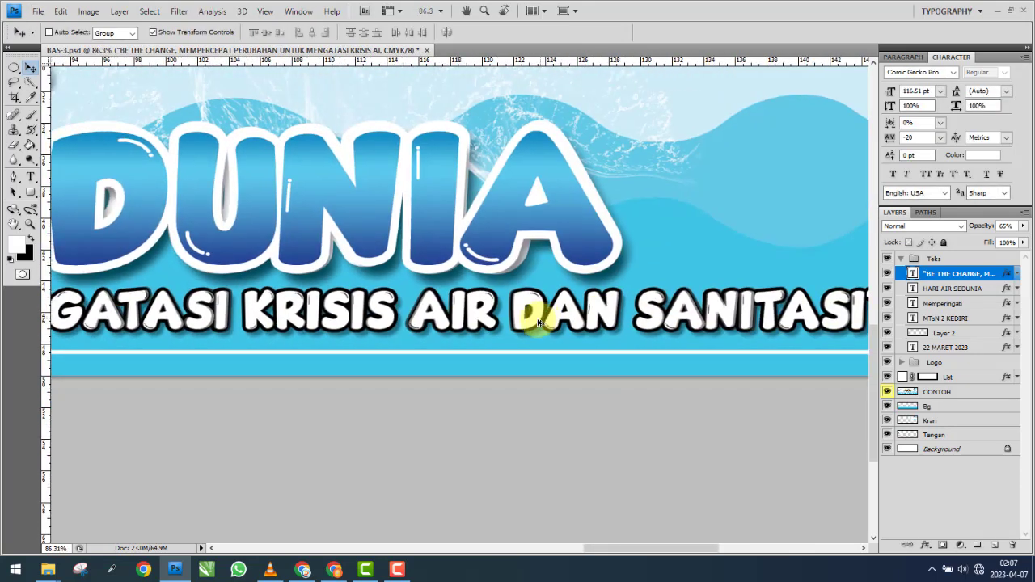
{"action": "scroll", "coordinate": [799, 313], "scroll_direction": "down", "scroll_amount": 3}
{"action": "left_click", "coordinate": [1023, 226]}
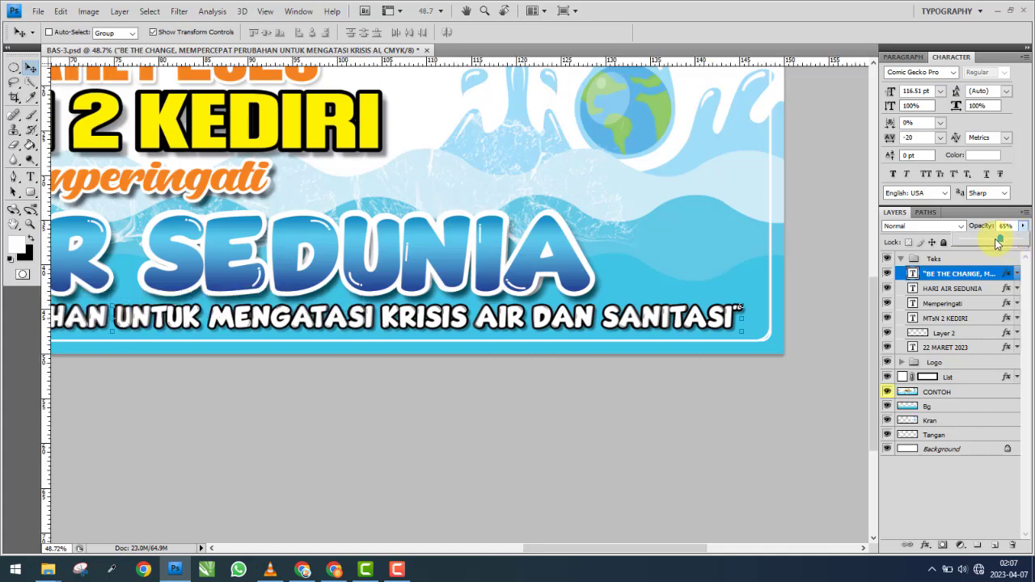
{"action": "double_click", "coordinate": [1001, 214]}
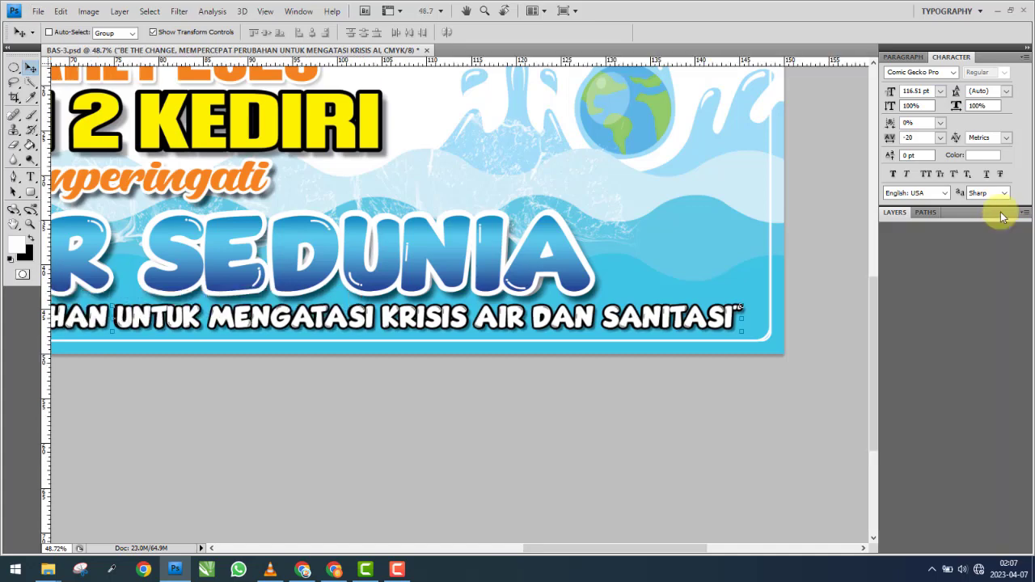
{"action": "double_click", "coordinate": [1003, 214]}
Hide and show the slogan layer to compare it with the reference across the whole banner.
{"action": "scroll", "coordinate": [658, 316], "scroll_direction": "down", "scroll_amount": 3}
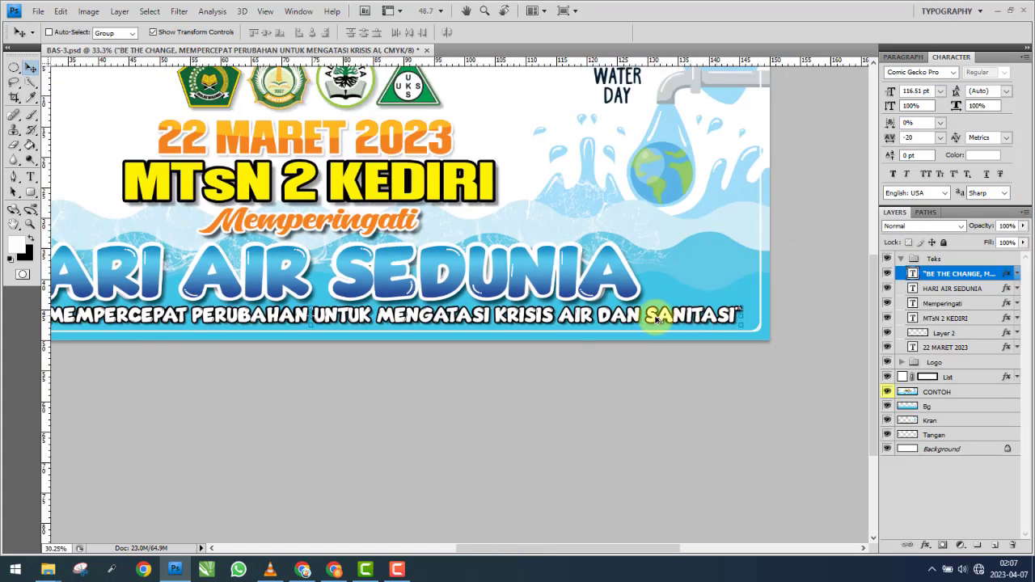
{"action": "scroll", "coordinate": [495, 322], "scroll_direction": "left", "scroll_amount": 3}
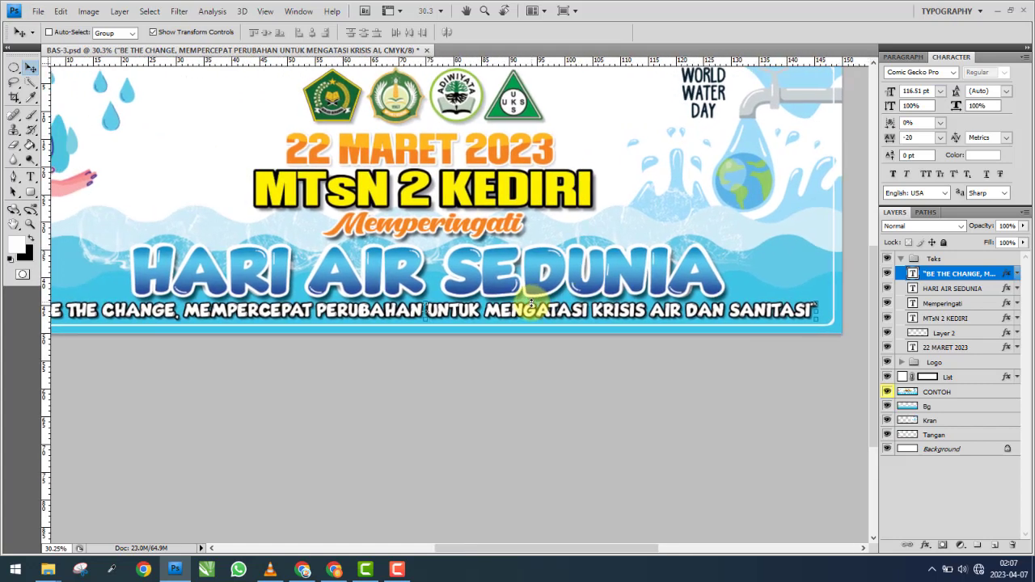
{"action": "scroll", "coordinate": [525, 311], "scroll_direction": "down", "scroll_amount": 1}
{"action": "left_click", "coordinate": [887, 274]}
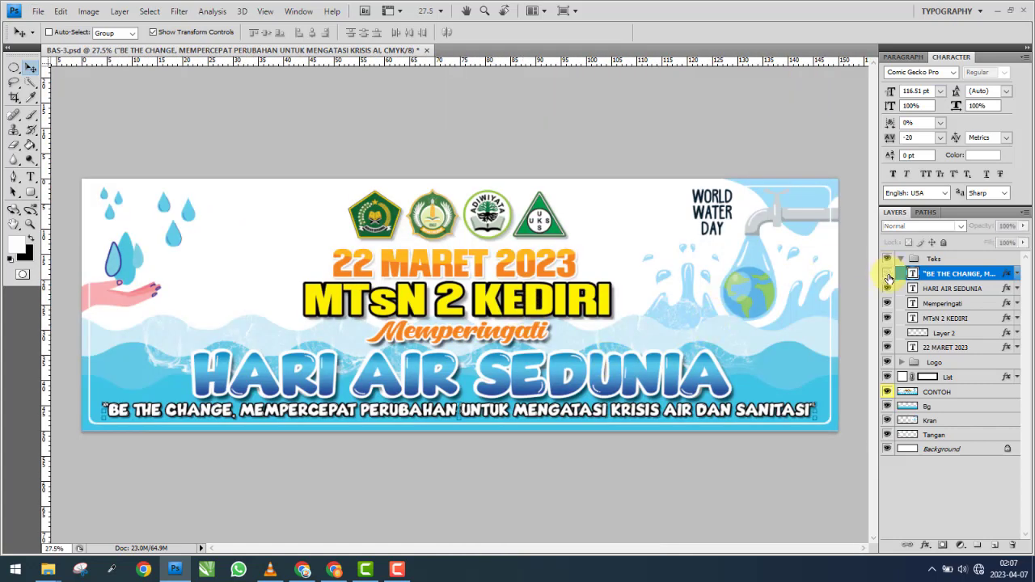
{"action": "left_click", "coordinate": [888, 275]}
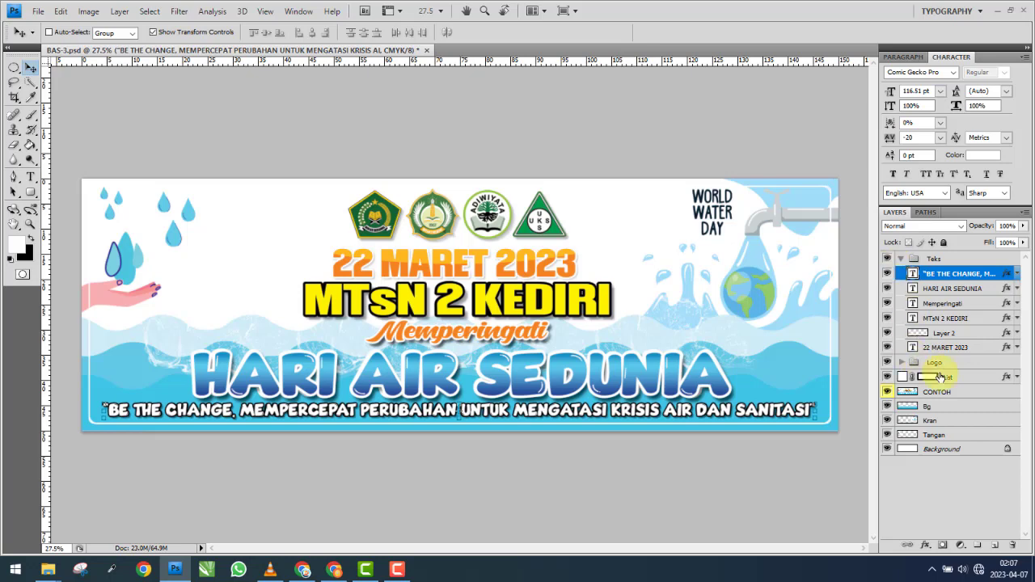
Move the CONTOH reference layer to the top of the layer stack and collapse the Teks group.
{"action": "left_click", "coordinate": [960, 393]}
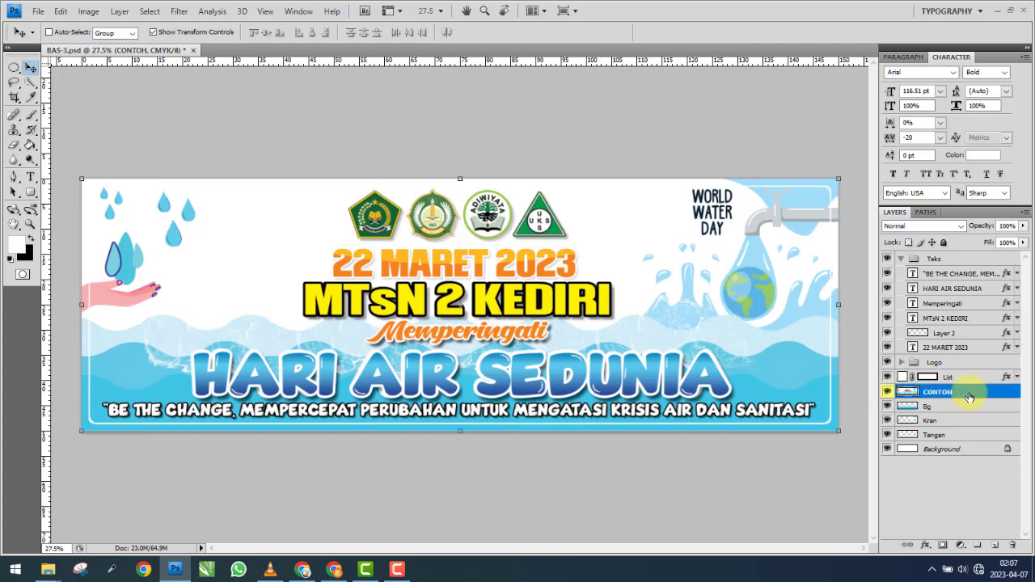
{"action": "left_click_drag", "start_coordinate": [962, 389], "coordinate": [977, 254]}
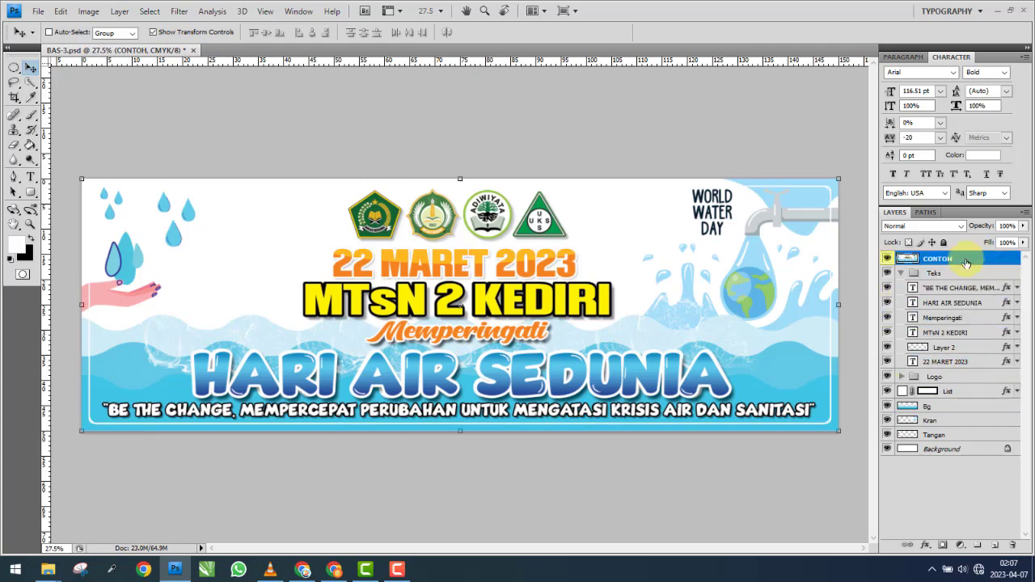
{"action": "left_click", "coordinate": [900, 274]}
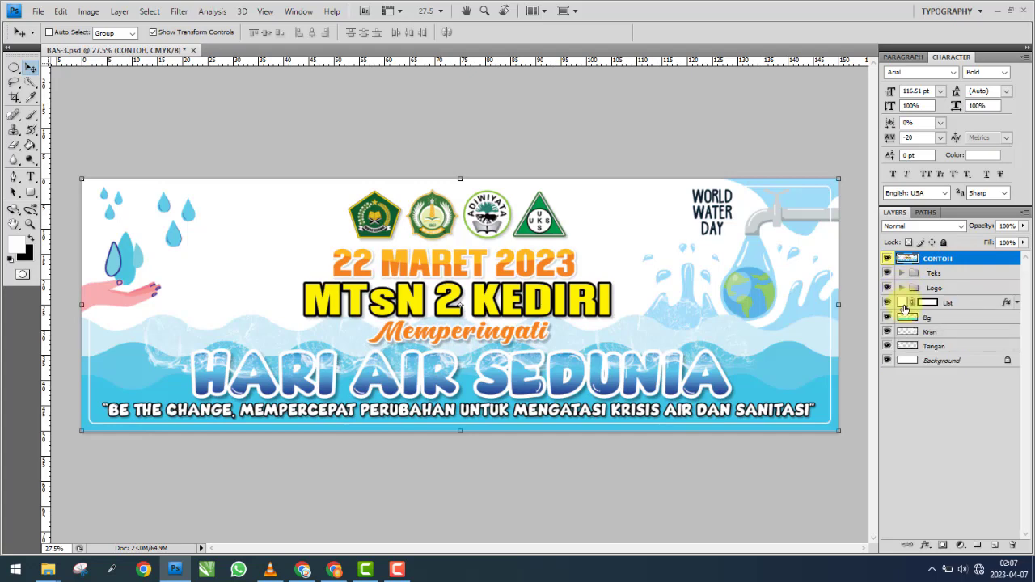
Create a layer group named Bg and put the Bg, Kran and Tangan layers into it.
{"action": "left_click", "coordinate": [907, 316]}
{"action": "left_click", "coordinate": [977, 540]}
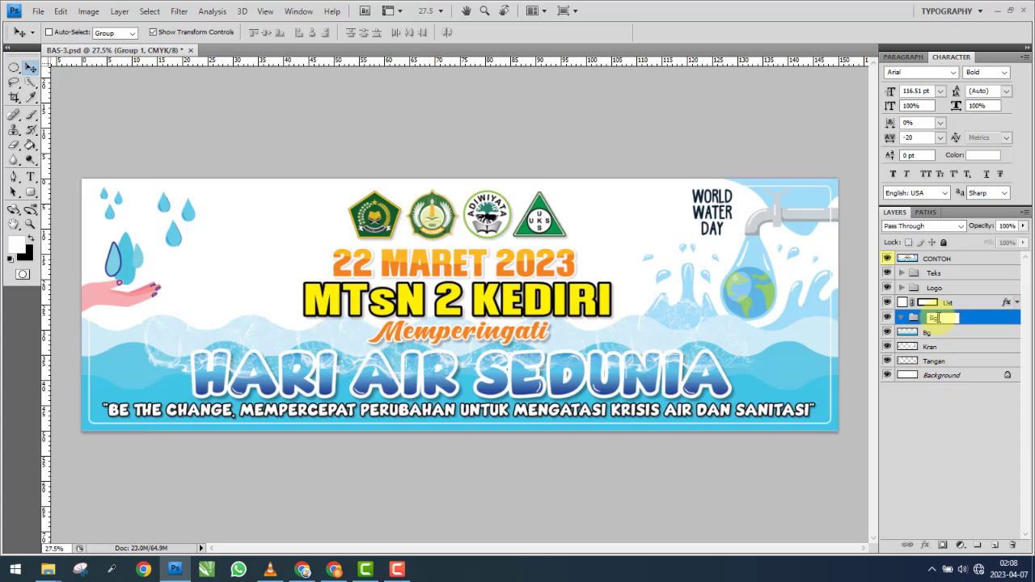
{"action": "key", "text": "Return"}
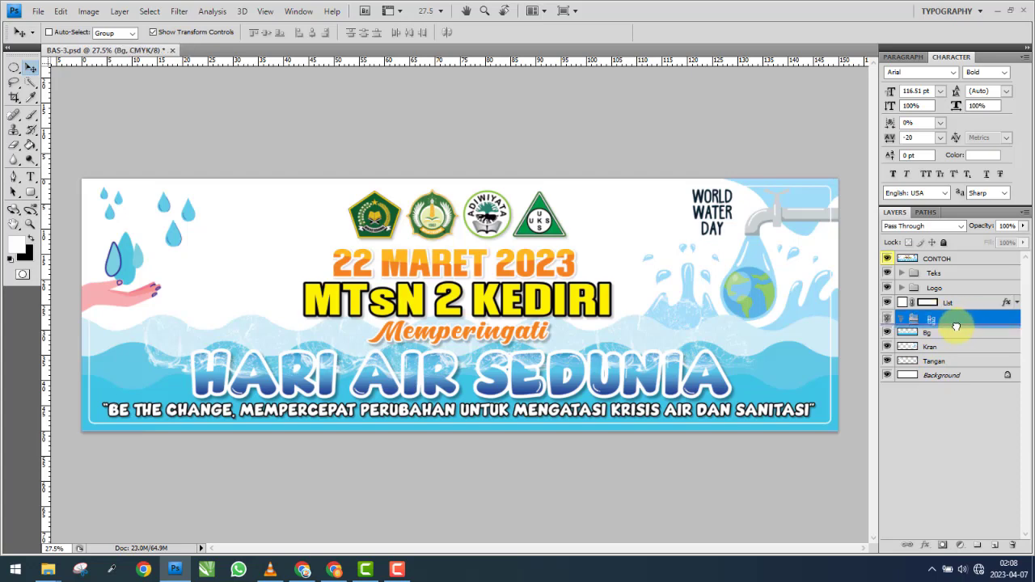
{"action": "left_click", "coordinate": [953, 334]}
{"action": "left_click", "coordinate": [949, 361], "text": "shift"}
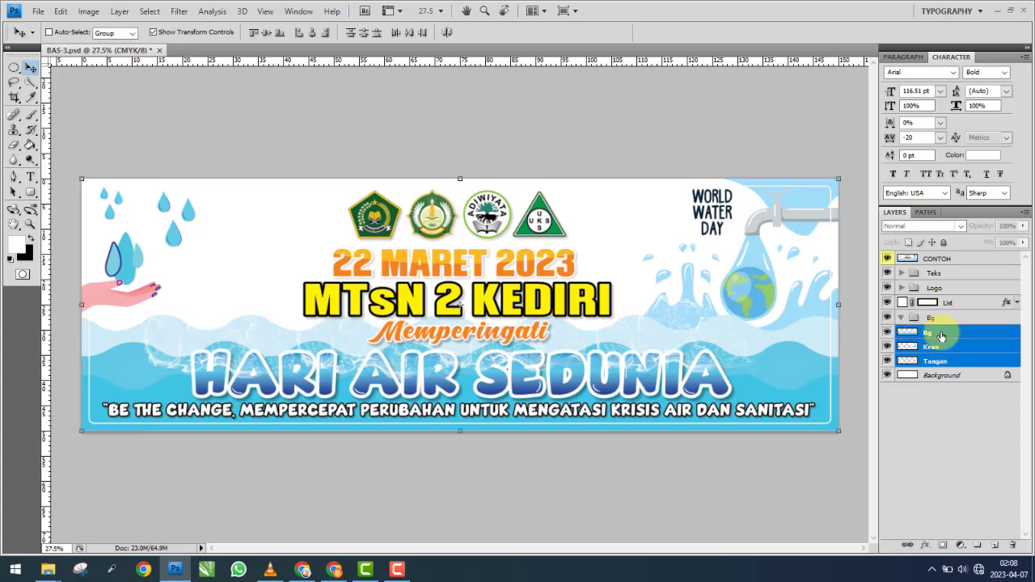
{"action": "left_click_drag", "start_coordinate": [940, 336], "coordinate": [930, 315]}
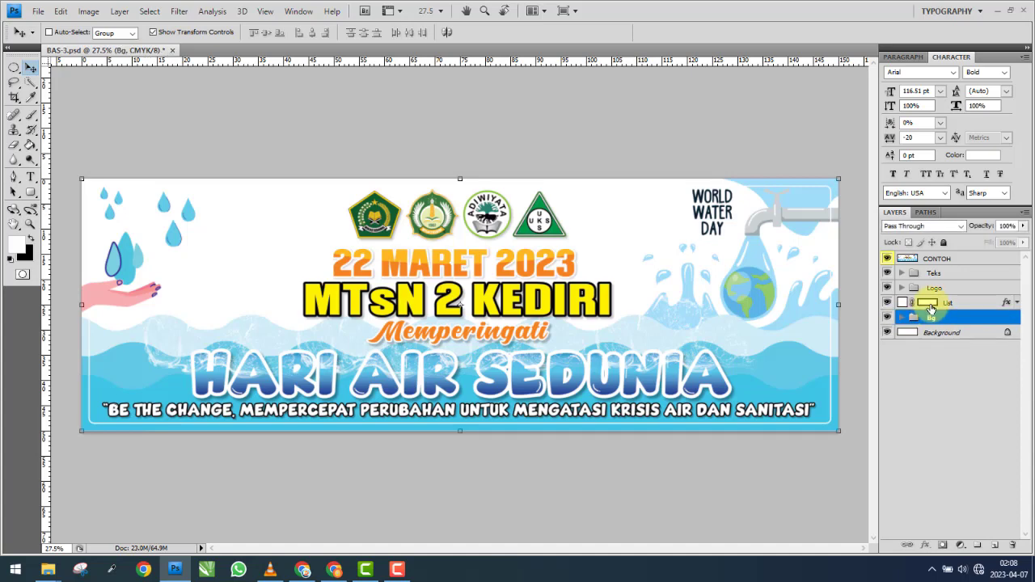
Hide and show the CONTOH reference layer to compare it with the recreated banner, including a close view of the logos.
{"action": "left_click", "coordinate": [932, 260]}
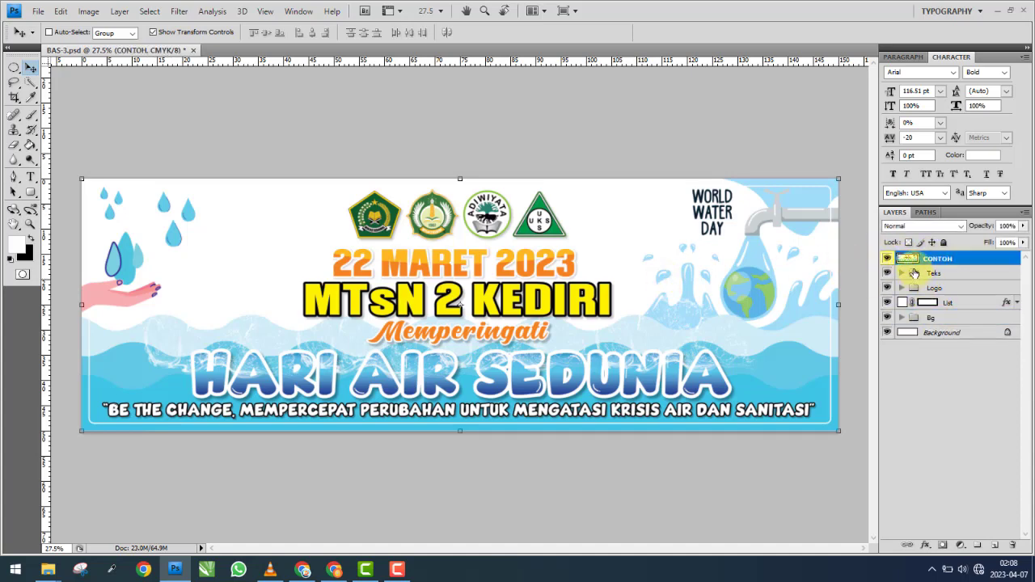
{"action": "left_click", "coordinate": [887, 260]}
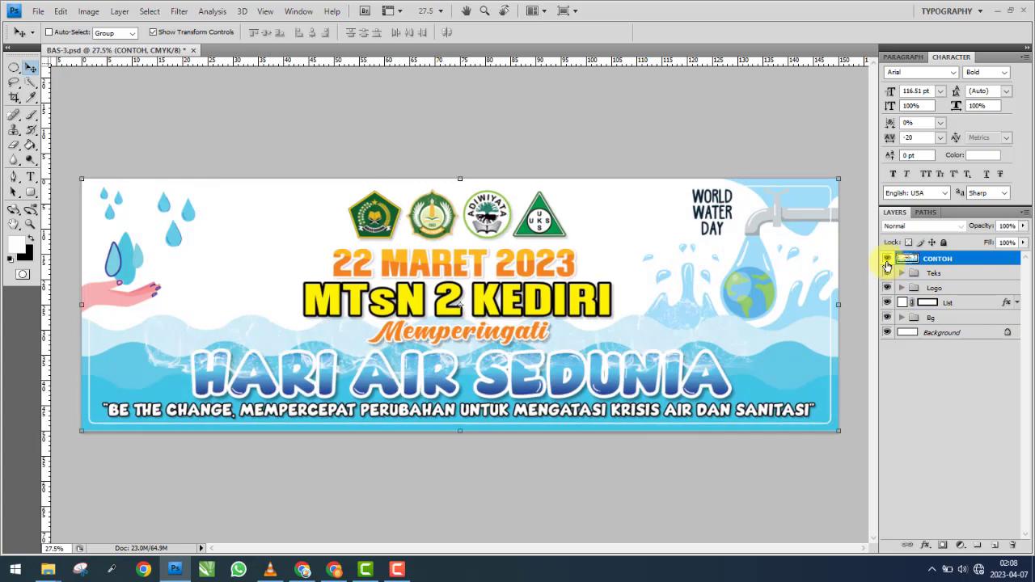
{"action": "left_click", "coordinate": [887, 260]}
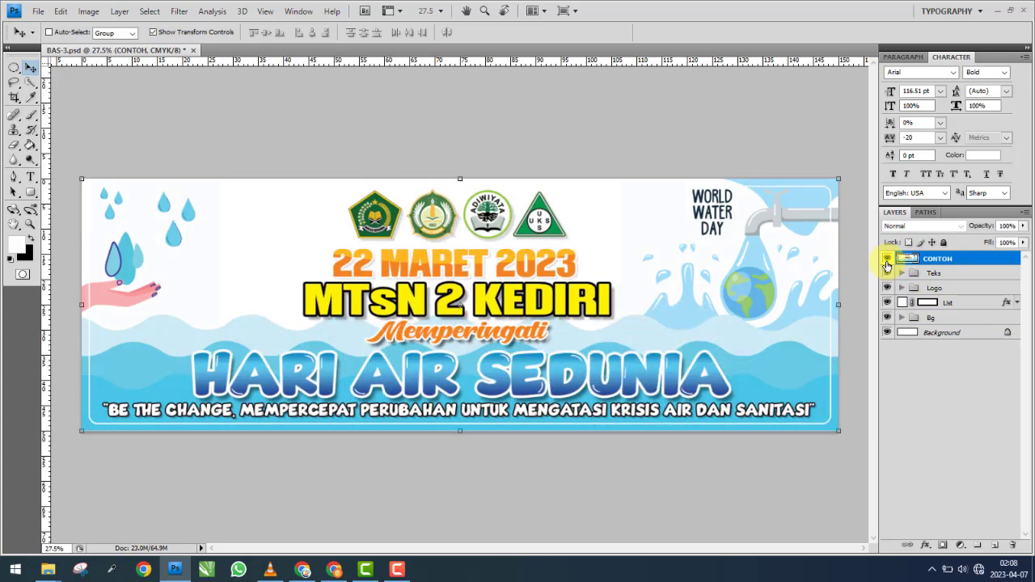
{"action": "scroll", "coordinate": [638, 222], "scroll_direction": "up", "scroll_amount": 1}
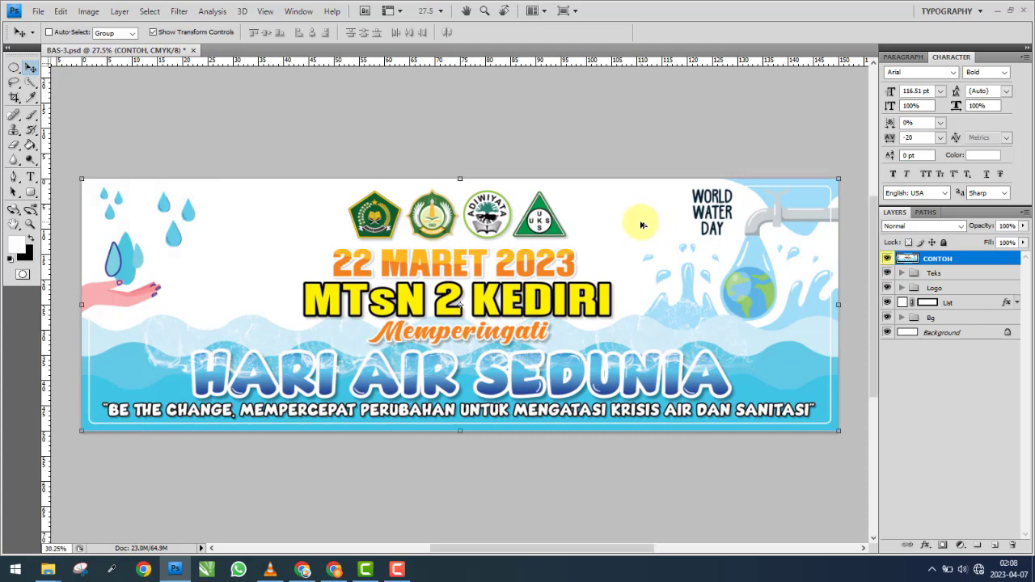
{"action": "scroll", "coordinate": [579, 226], "scroll_direction": "up", "scroll_amount": 1}
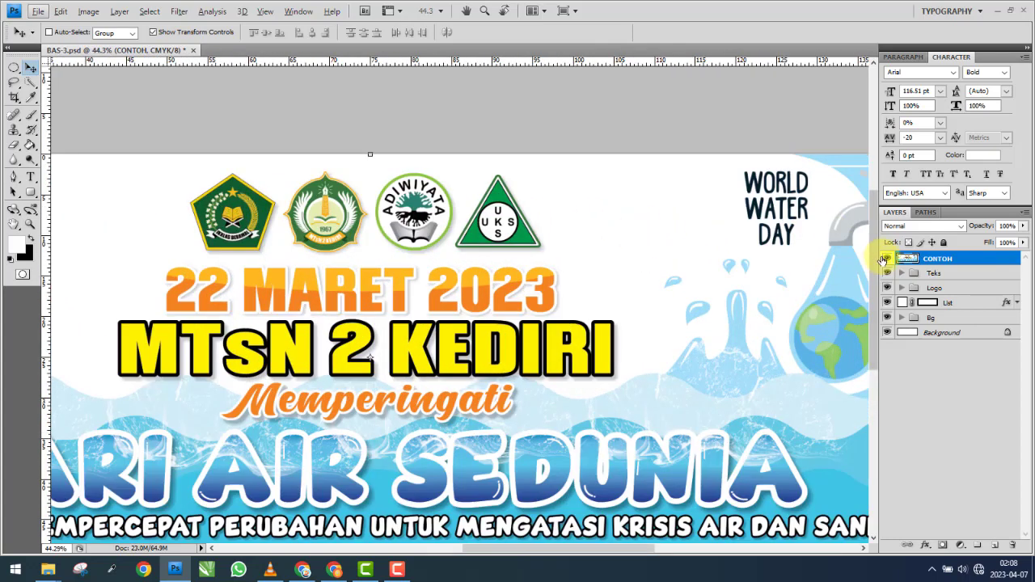
{"action": "left_click", "coordinate": [886, 261]}
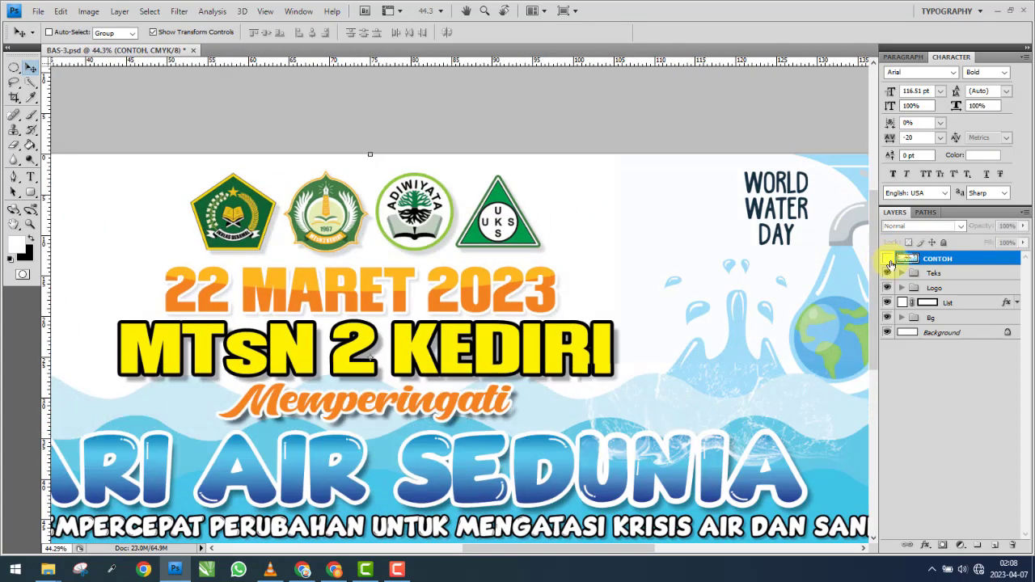
Set the Kemenag logo's drop shadow to 15% opacity and a size of 12 px.
{"action": "left_click", "coordinate": [901, 288]}
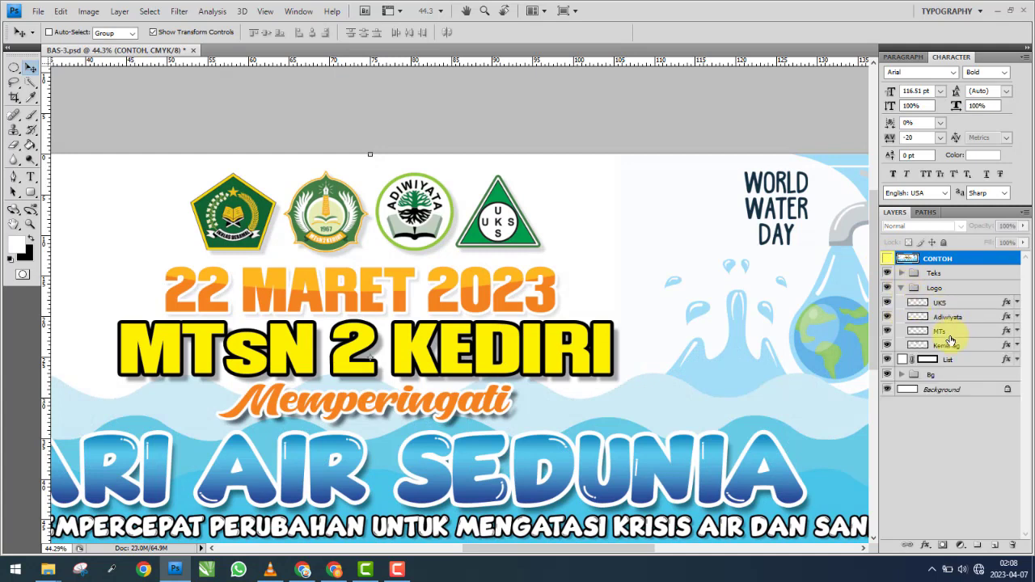
{"action": "left_click", "coordinate": [950, 342]}
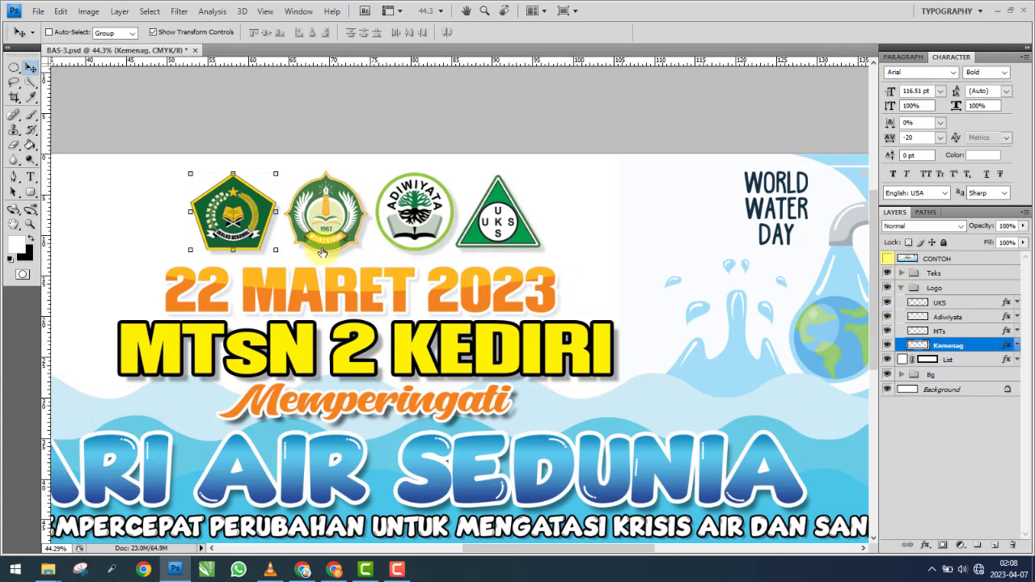
{"action": "double_click", "coordinate": [982, 347]}
{"action": "left_click", "coordinate": [481, 202]}
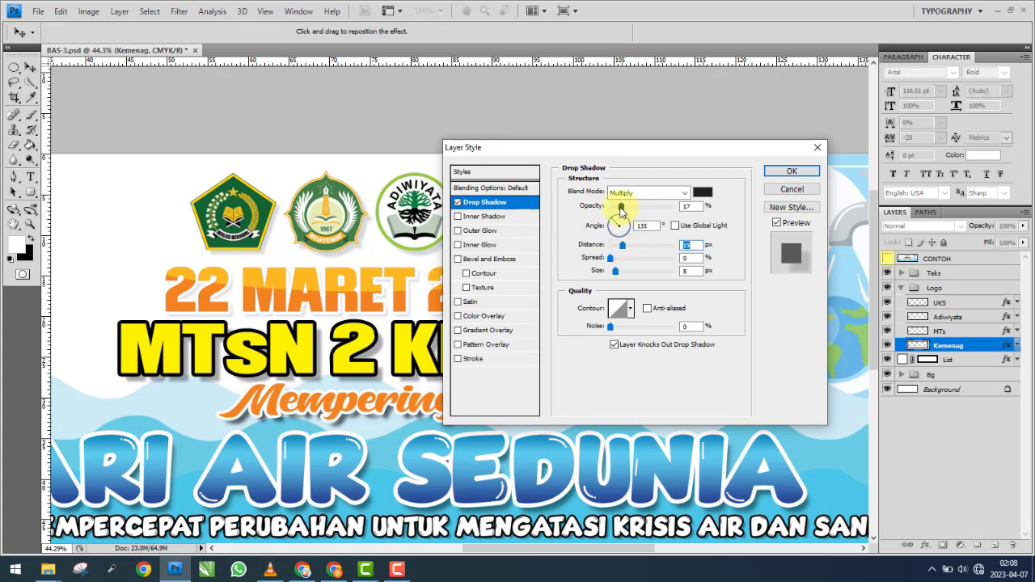
{"action": "left_click", "coordinate": [620, 208]}
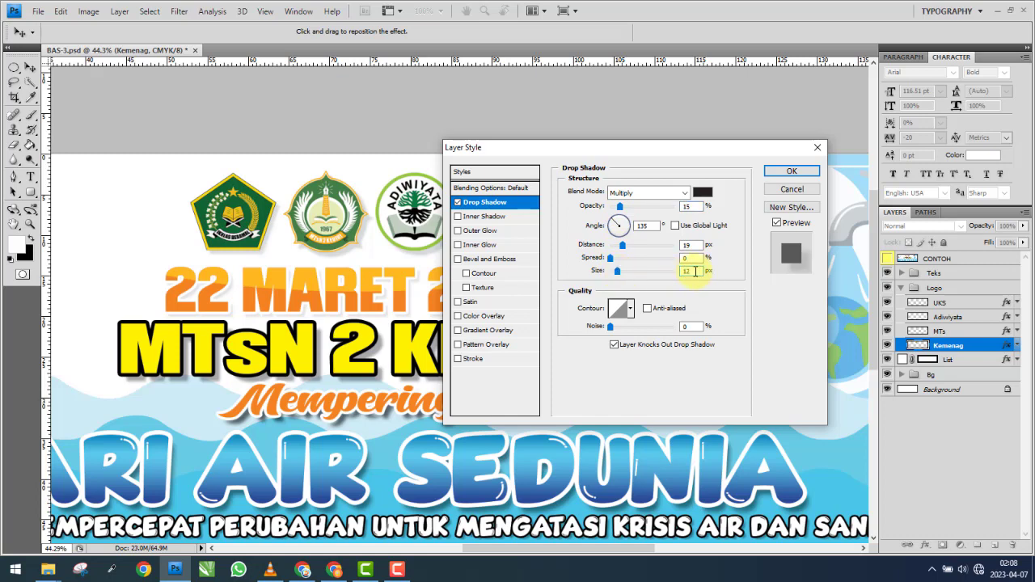
{"action": "left_click", "coordinate": [799, 173]}
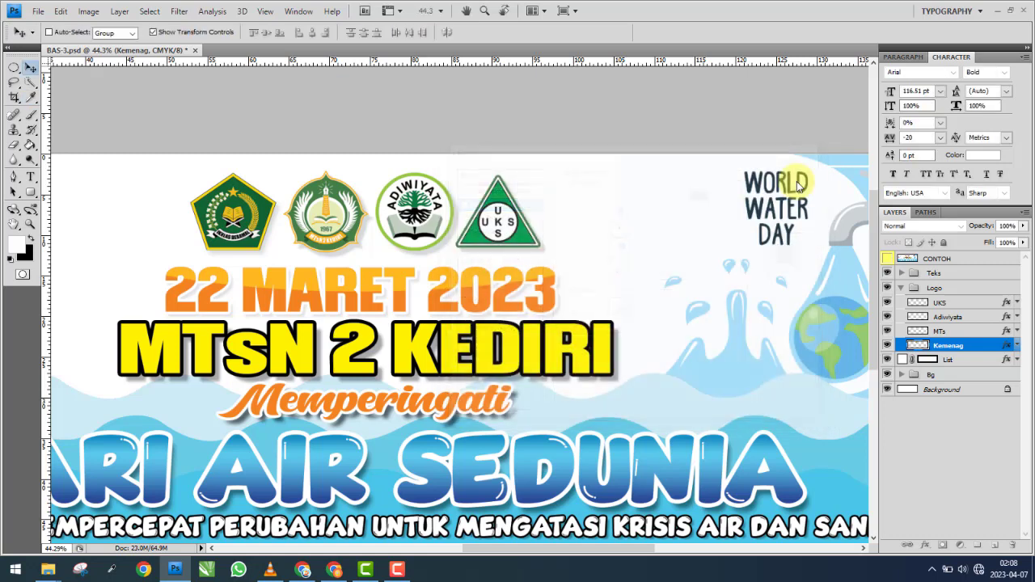
Copy the Kemenag logo's layer style to the other logos, collapse the Logo group, and turn off the transform controls.
{"action": "left_click_drag", "start_coordinate": [1008, 349], "coordinate": [1003, 305]}
{"action": "left_click", "coordinate": [1001, 321]}
{"action": "left_click", "coordinate": [990, 307]}
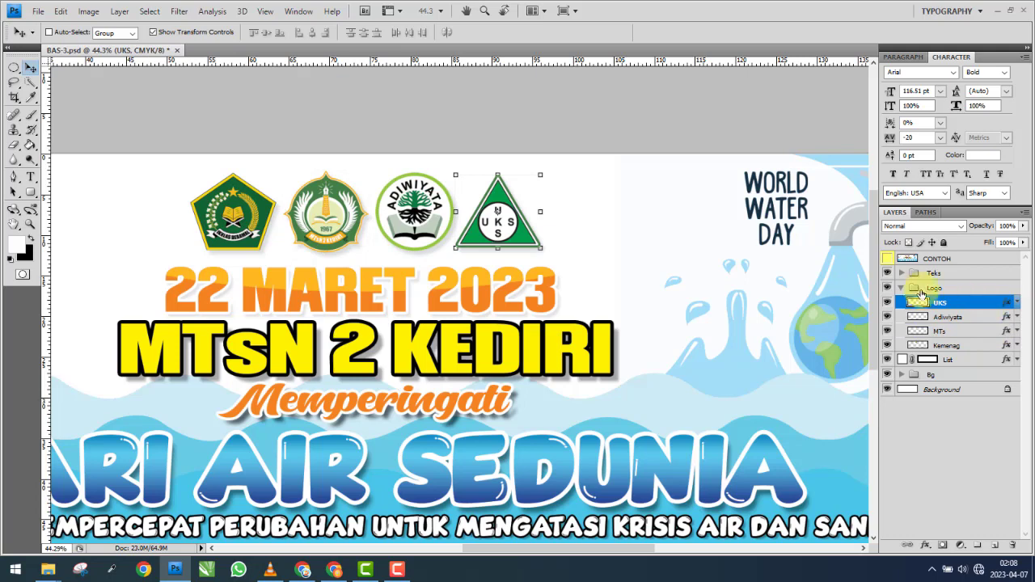
{"action": "left_click", "coordinate": [900, 287]}
{"action": "left_click", "coordinate": [198, 32]}
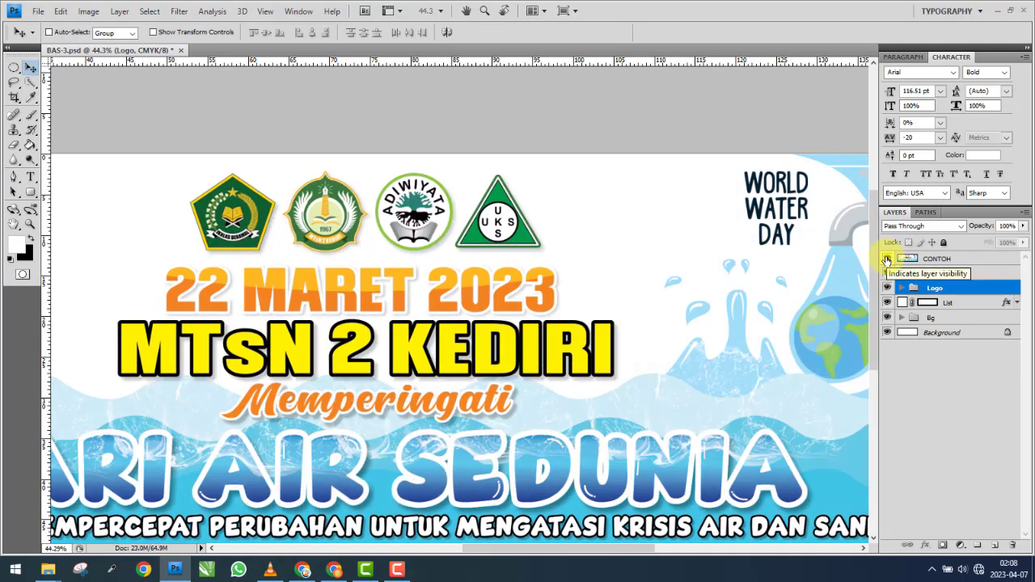
Compare the logo shadows with the CONTOH reference by toggling the reference layer's visibility.
{"action": "left_click", "coordinate": [887, 259]}
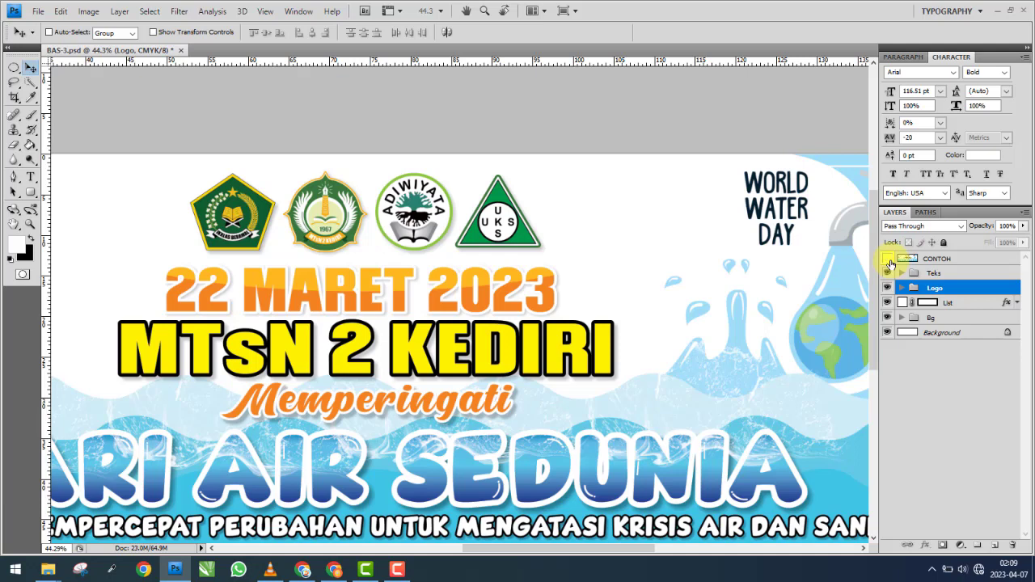
{"action": "left_click", "coordinate": [888, 259]}
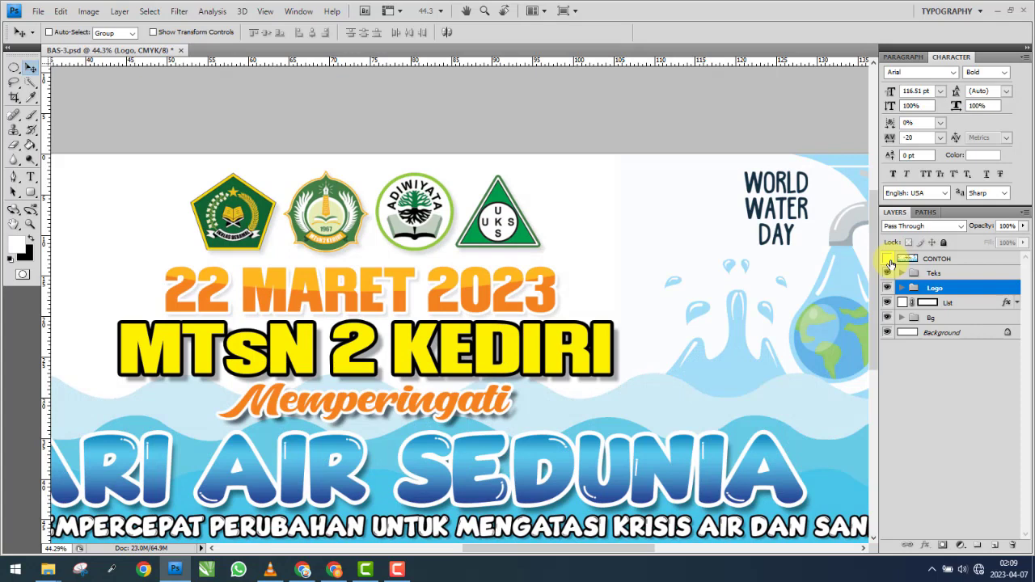
{"action": "left_click", "coordinate": [888, 260]}
{"action": "left_click", "coordinate": [888, 260]}
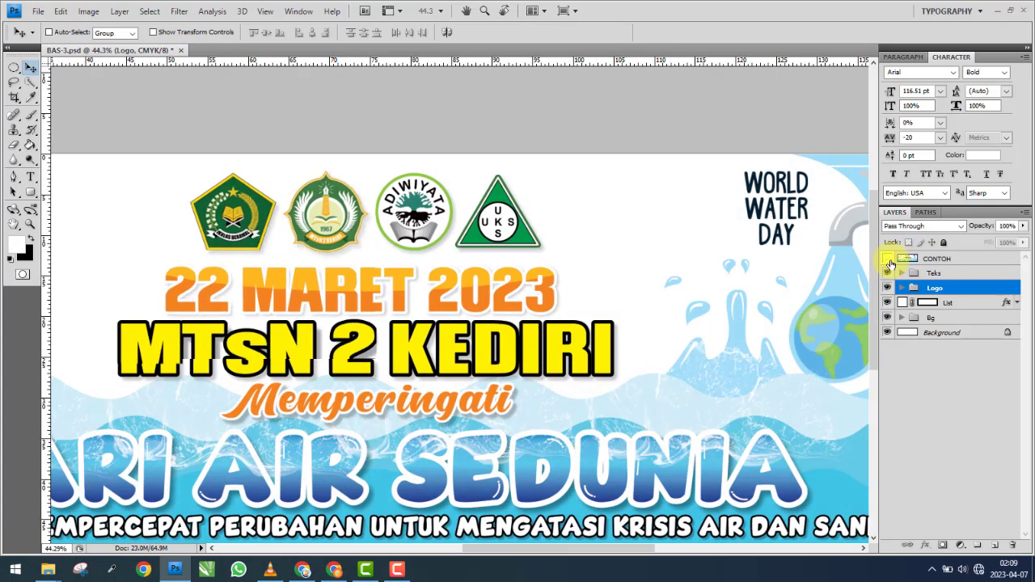
Delete the CONTOH reference layer and save the BAS-3.psd document.
{"action": "scroll", "coordinate": [587, 249], "scroll_direction": "down", "scroll_amount": 2}
{"action": "scroll", "coordinate": [588, 249], "scroll_direction": "down", "scroll_amount": 1}
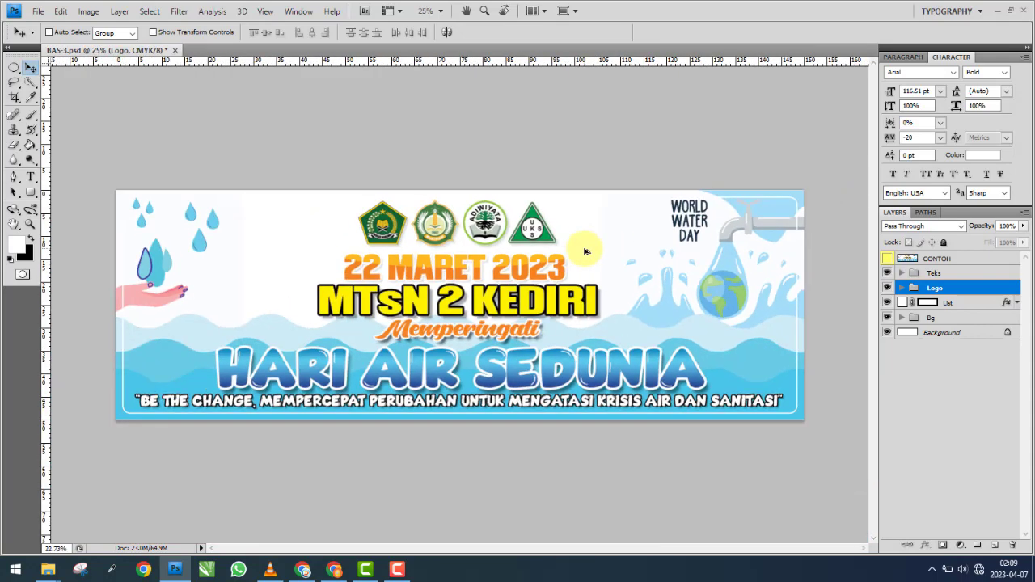
{"action": "left_click", "coordinate": [946, 260]}
{"action": "left_click", "coordinate": [1013, 550]}
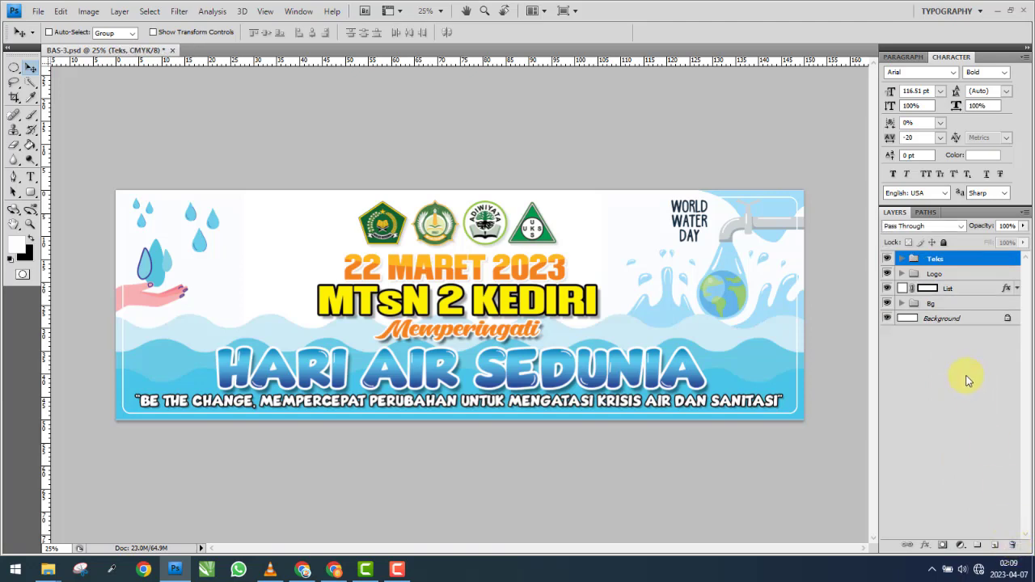
{"action": "left_click", "coordinate": [40, 11]}
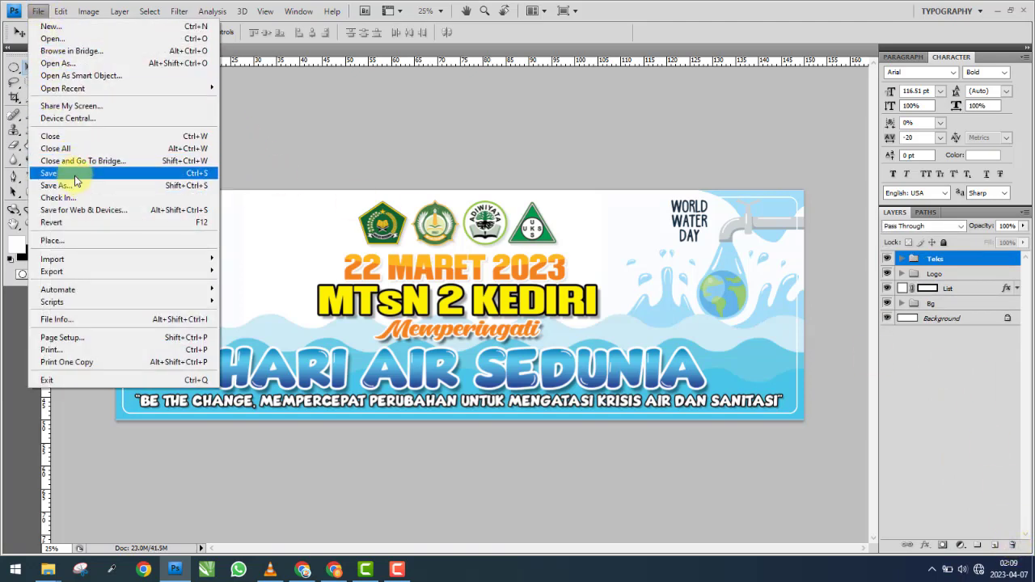
{"action": "left_click", "coordinate": [74, 172]}
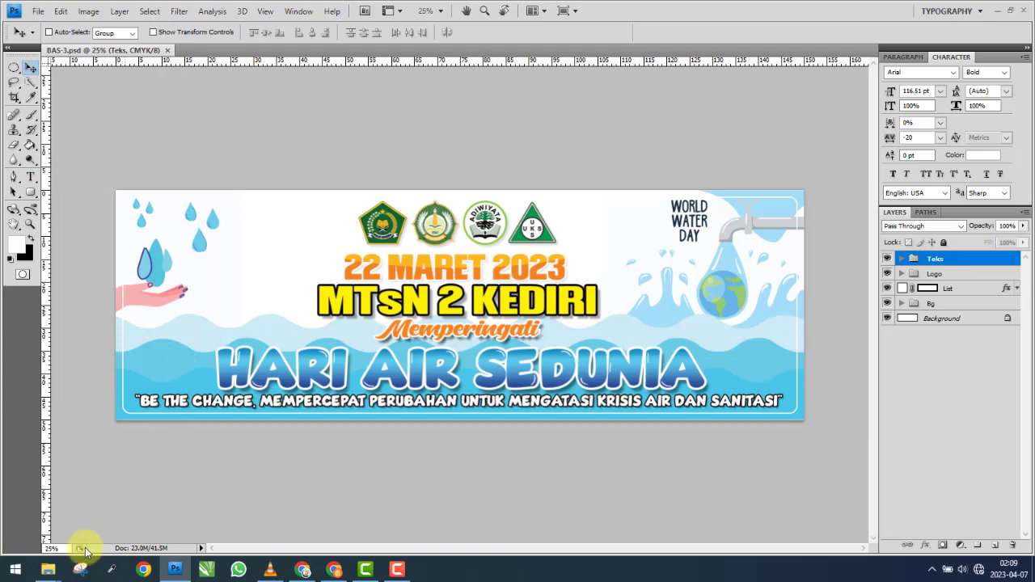
Switch to File Explorer, open the BAS-3 Photoshop file from the BAS-3P folder, and close Photoshop.
{"action": "mouse_move", "coordinate": [49, 569]}
{"action": "left_click", "coordinate": [85, 516]}
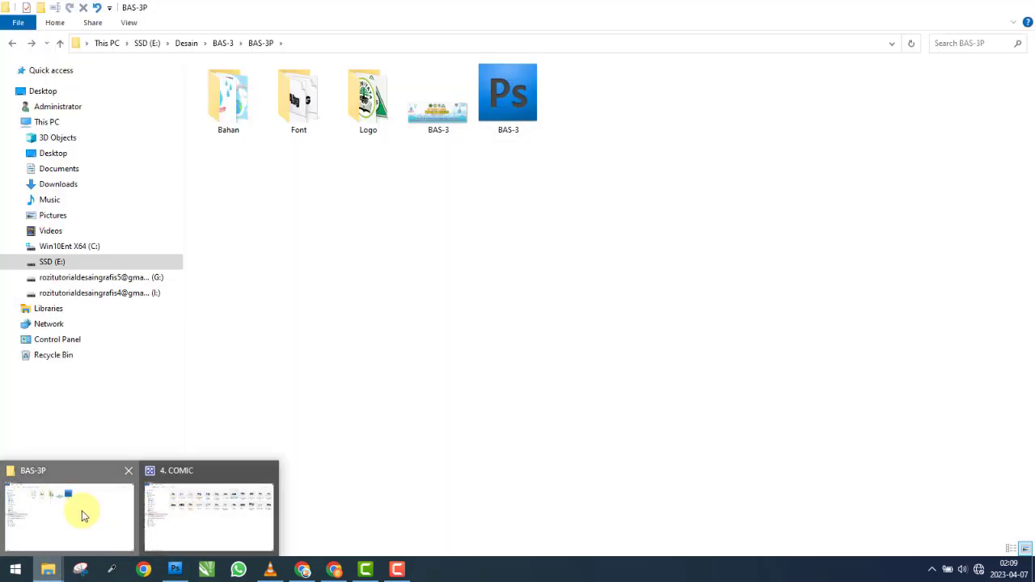
{"action": "left_click", "coordinate": [13, 47]}
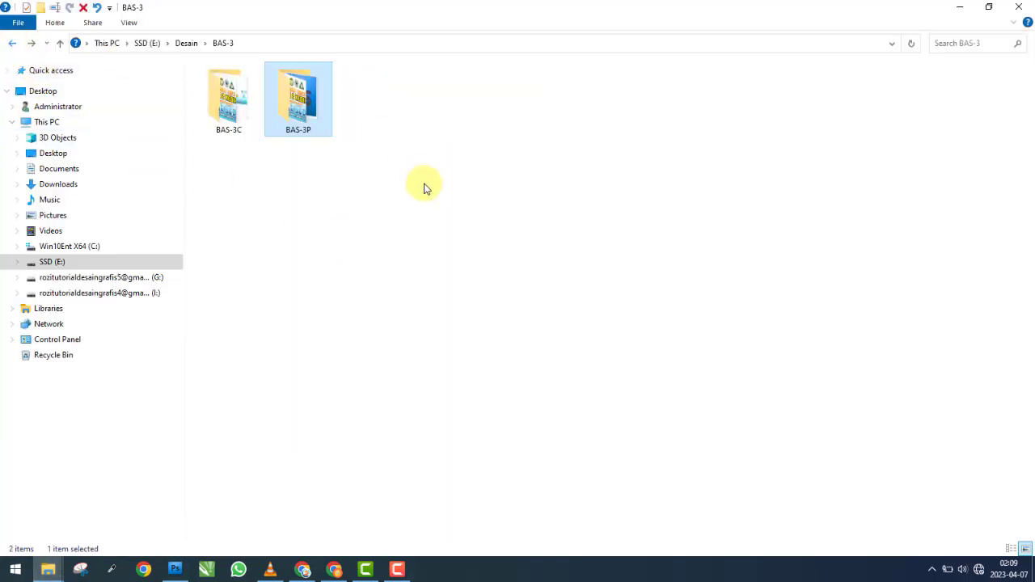
{"action": "double_click", "coordinate": [296, 97]}
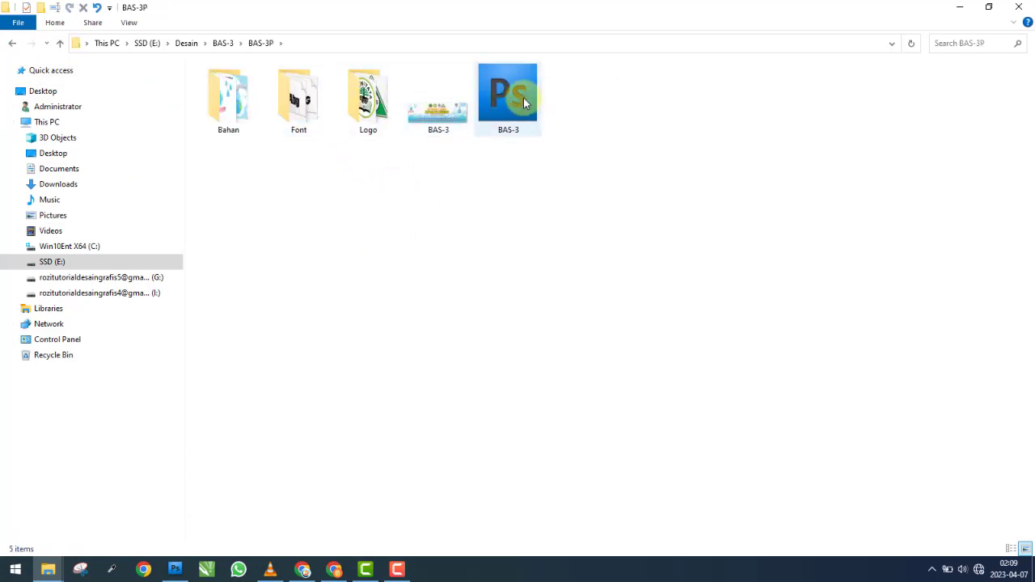
{"action": "double_click", "coordinate": [524, 102]}
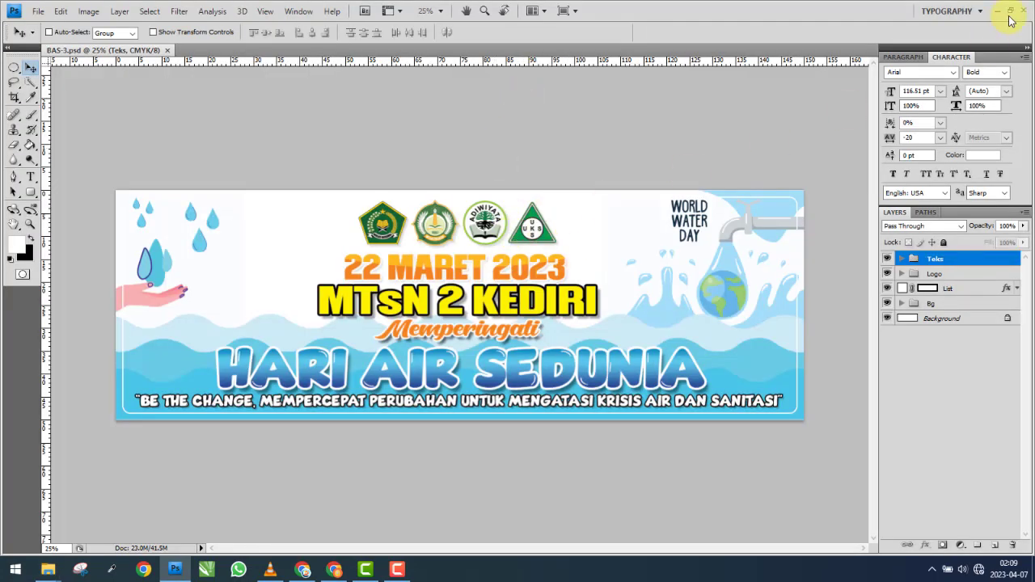
{"action": "left_click", "coordinate": [1024, 14]}
Preview the BAS-3 image, close it, and reopen the BAS-3 Photoshop file with the Move tool active.
{"action": "left_click", "coordinate": [419, 122]}
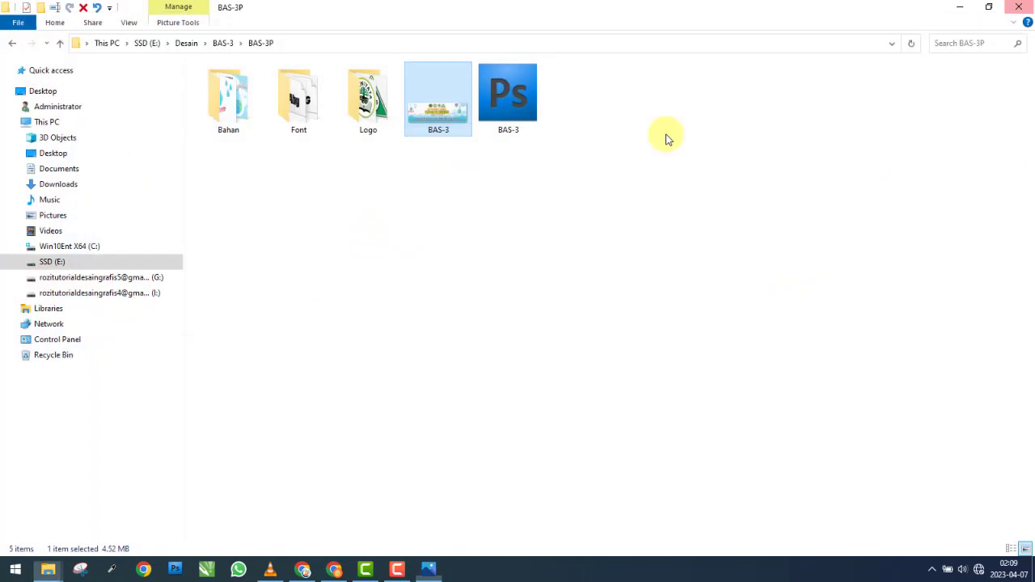
{"action": "left_click", "coordinate": [1020, 11]}
{"action": "double_click", "coordinate": [504, 101]}
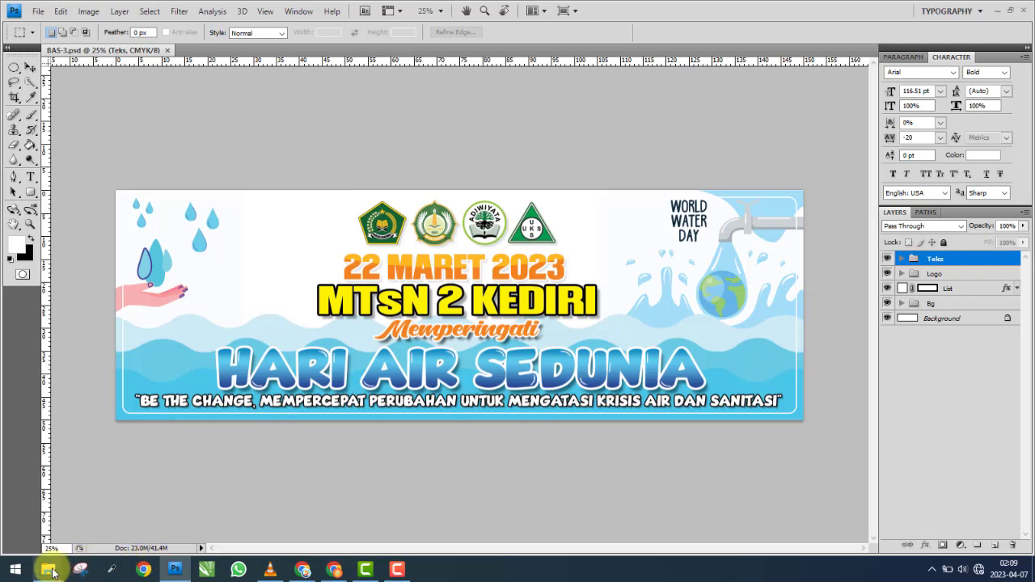
{"action": "left_click", "coordinate": [30, 67]}
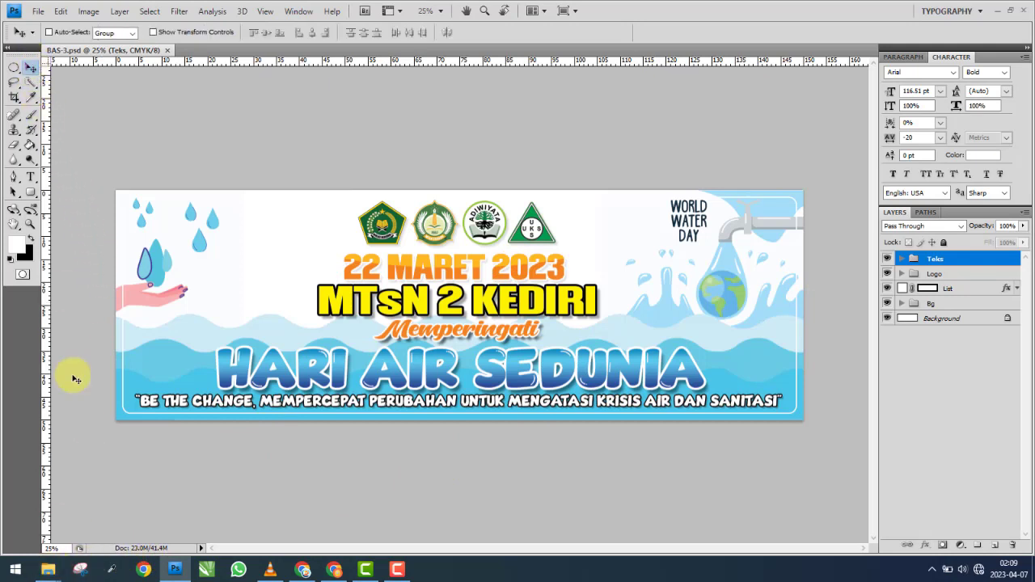
Open the BAS-3 JPG image from the BAS-3P folder in Photoshop.
{"action": "left_click", "coordinate": [48, 568]}
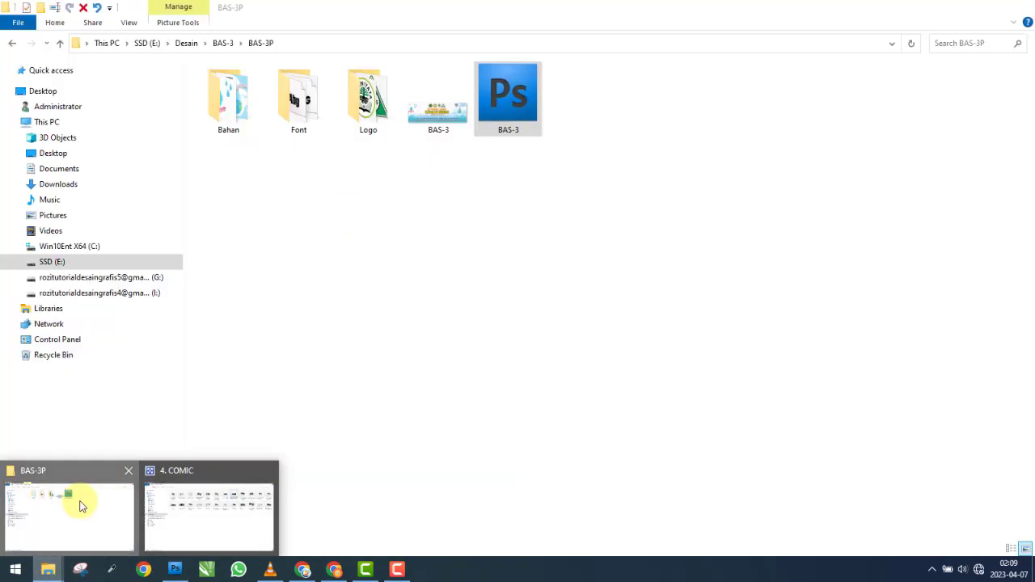
{"action": "left_click", "coordinate": [80, 505]}
{"action": "left_click_drag", "start_coordinate": [437, 102], "coordinate": [401, 110]}
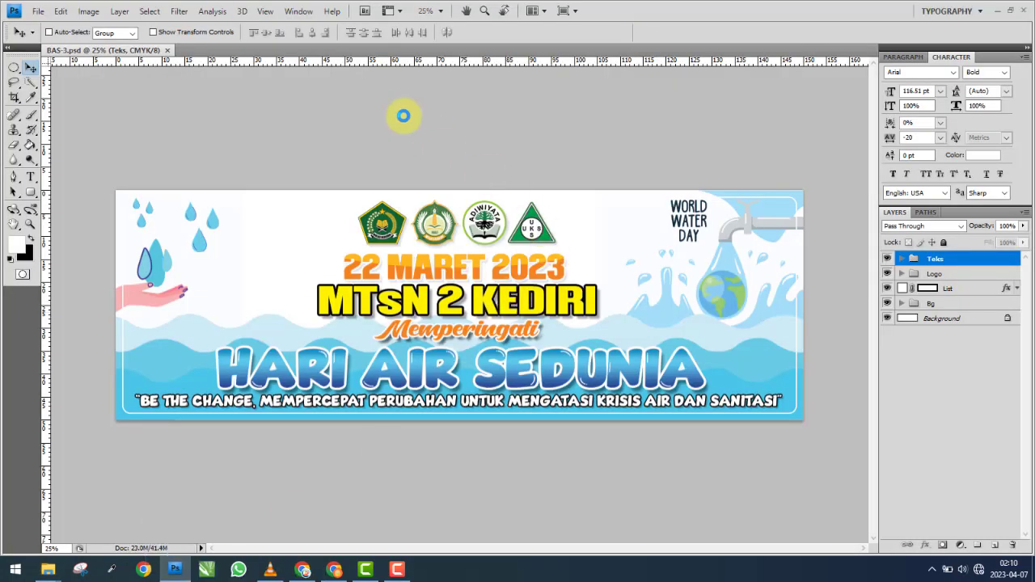
Copy the BAS-3.jpg image into BAS-3.psd as a new layer, close the JPG, and centre the layer on the Background.
{"action": "left_click_drag", "start_coordinate": [256, 50], "coordinate": [339, 240]}
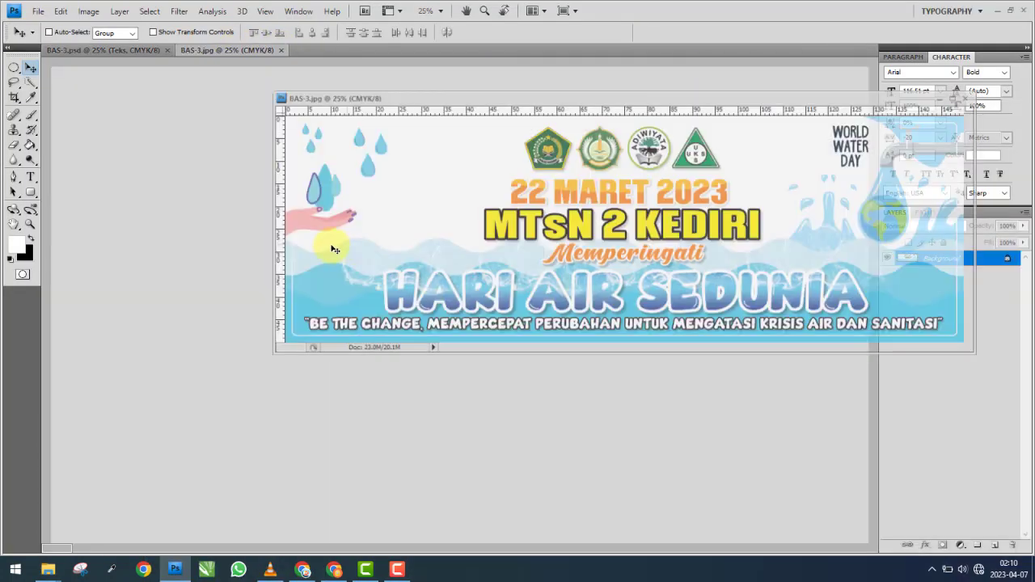
{"action": "left_click_drag", "start_coordinate": [202, 300], "coordinate": [204, 300]}
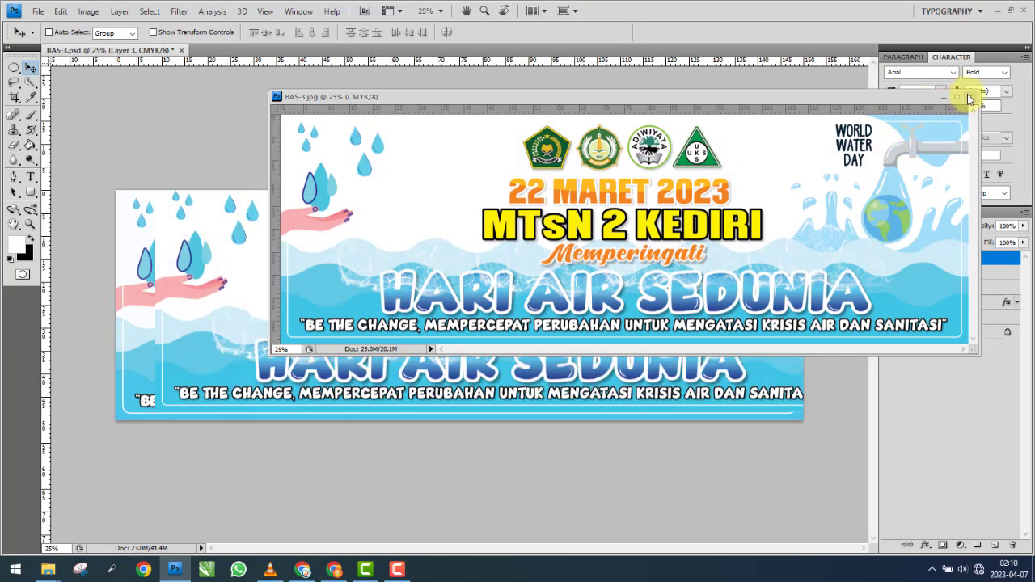
{"action": "left_click", "coordinate": [969, 99]}
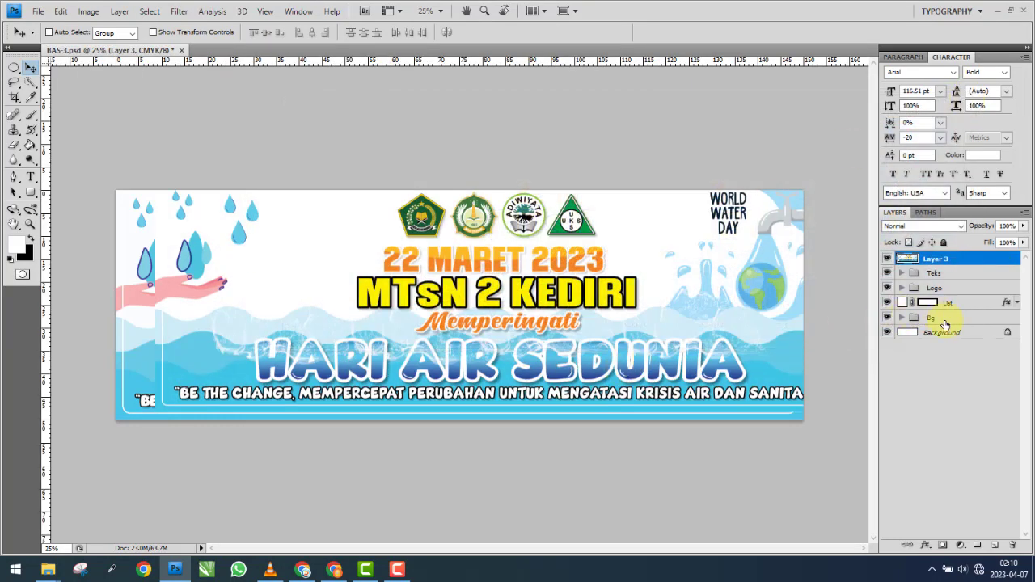
{"action": "left_click", "coordinate": [947, 333], "text": "ctrl"}
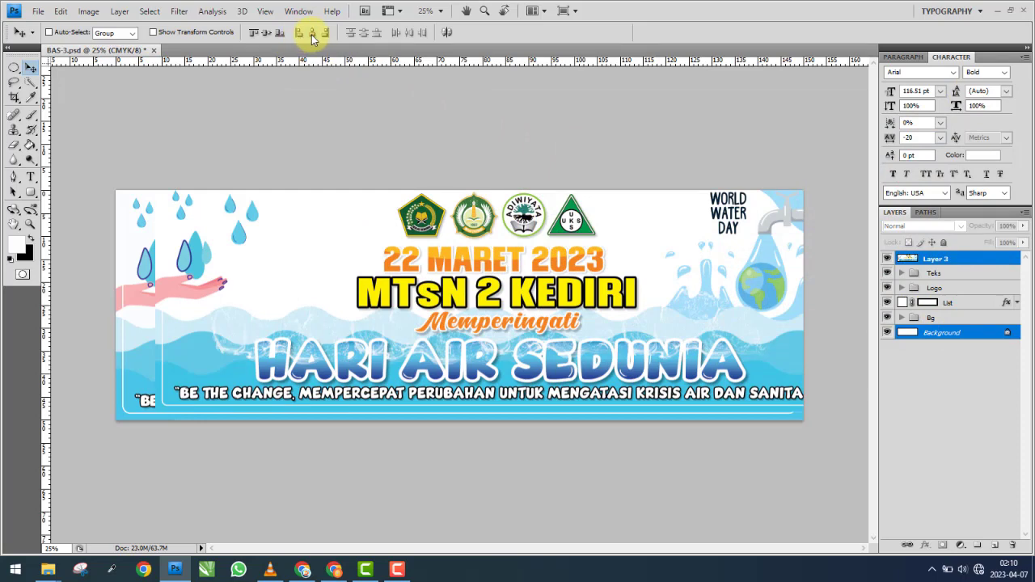
{"action": "left_click", "coordinate": [266, 33]}
Open the Air-edit image from the Bahan folder in Photoshop.
{"action": "mouse_move", "coordinate": [47, 568]}
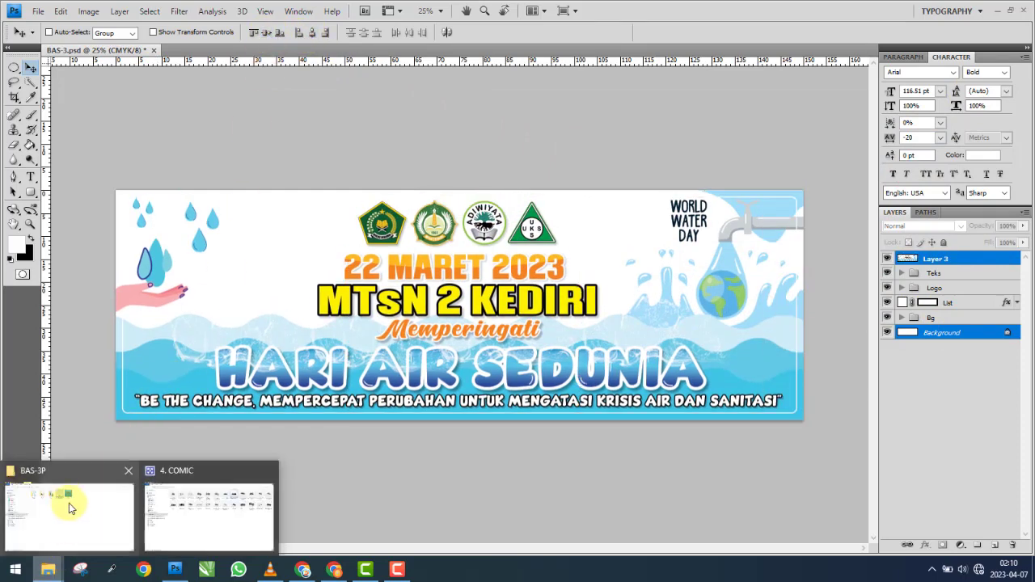
{"action": "left_click", "coordinate": [71, 507]}
{"action": "double_click", "coordinate": [225, 97]}
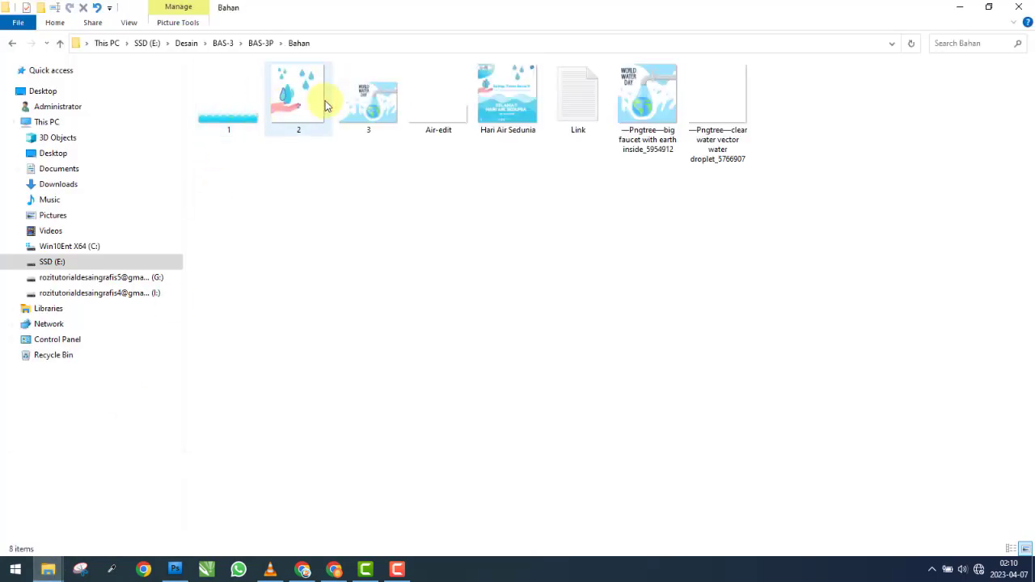
{"action": "left_click_drag", "start_coordinate": [437, 101], "coordinate": [284, 197]}
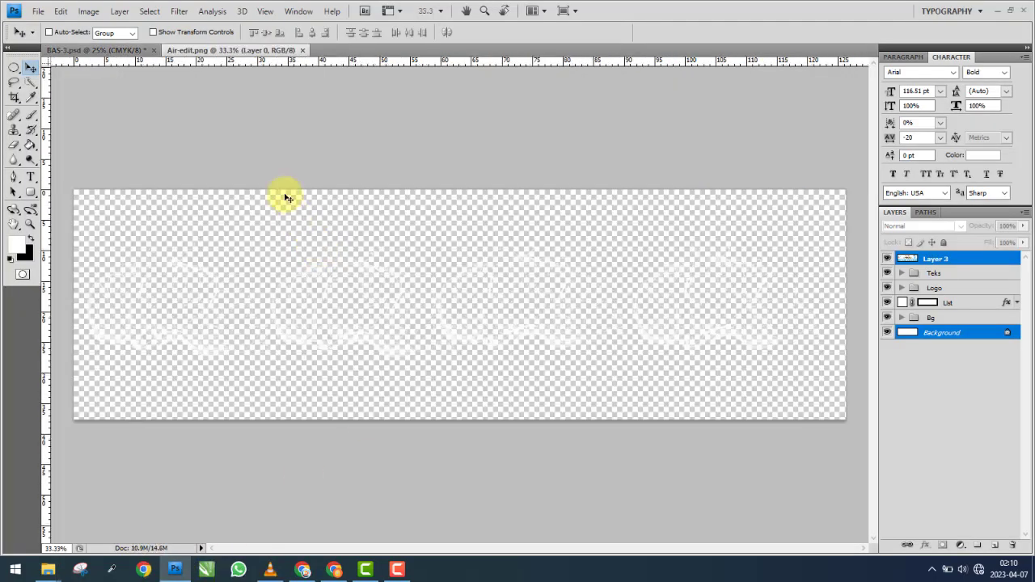
Copy the Air-edit.png water splash into BAS-3.psd as a new layer and close Air-edit.png.
{"action": "left_click_drag", "start_coordinate": [232, 50], "coordinate": [353, 114]}
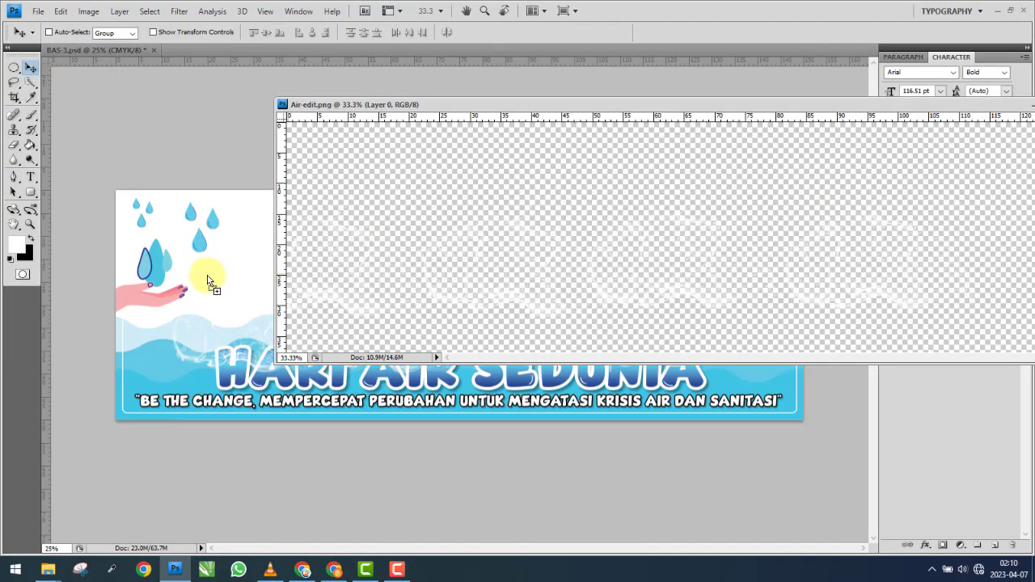
{"action": "left_click_drag", "start_coordinate": [151, 340], "coordinate": [152, 341]}
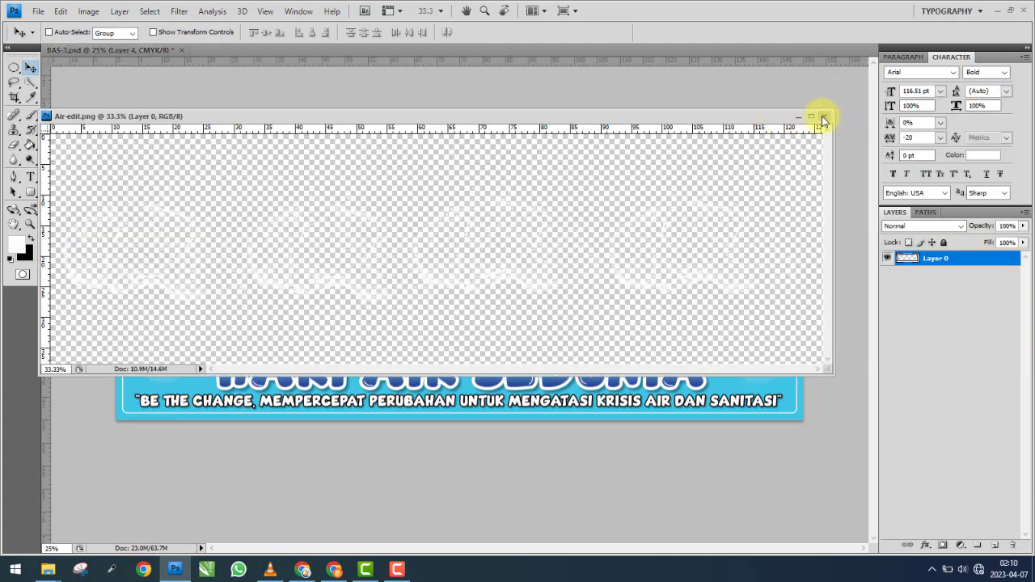
{"action": "left_click", "coordinate": [820, 107]}
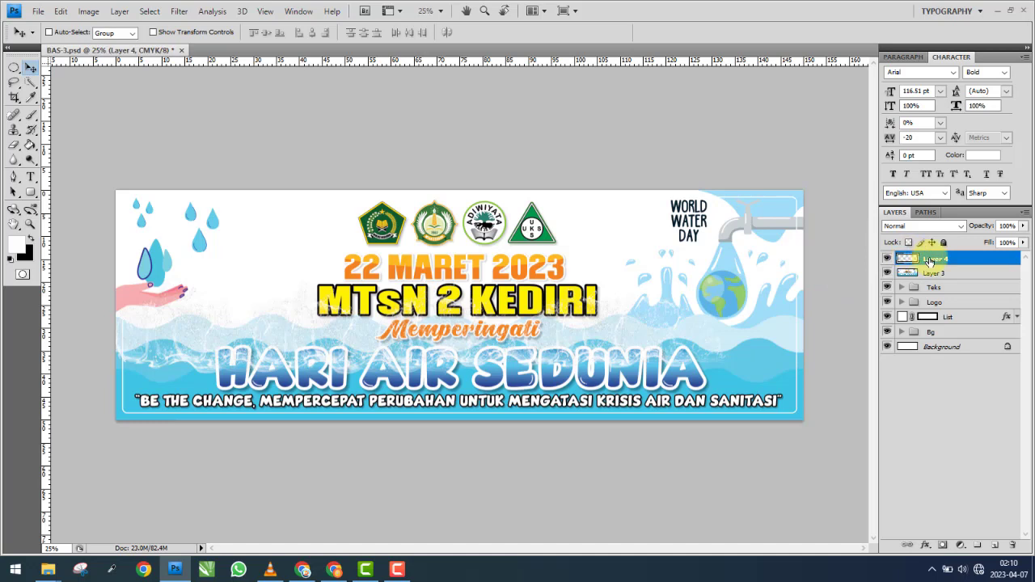
Rename the splash layer as Air and place it in a new group named Elemen.
{"action": "left_click", "coordinate": [930, 259]}
{"action": "type", "text": "Air"}
{"action": "key", "text": "Return"}
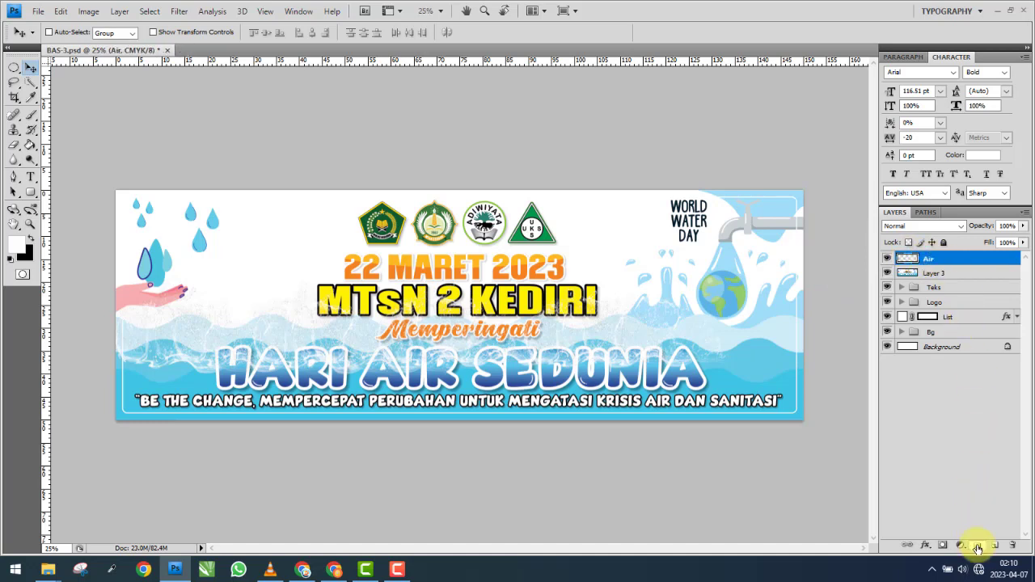
{"action": "left_click", "coordinate": [977, 549]}
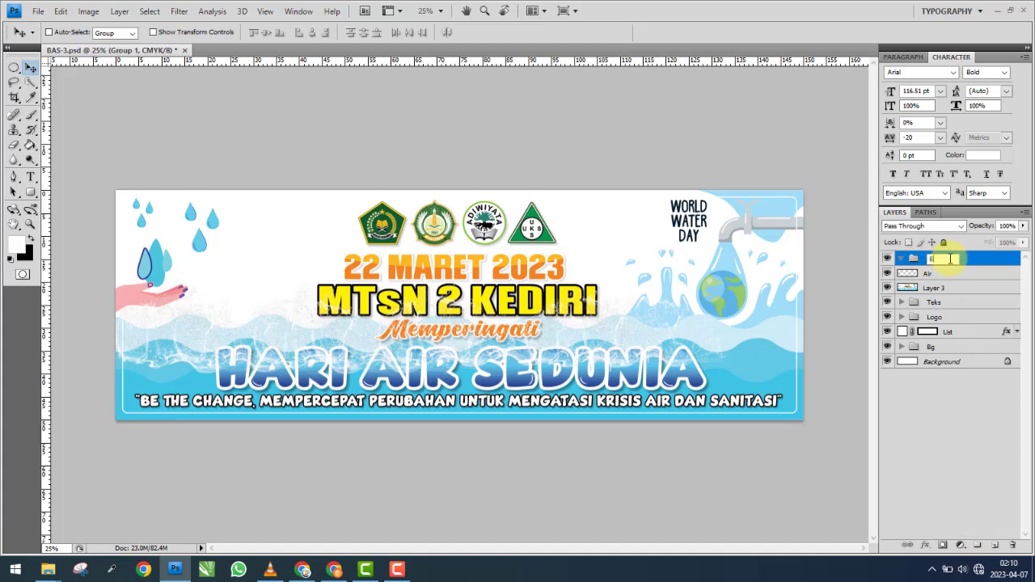
{"action": "key", "text": "Return"}
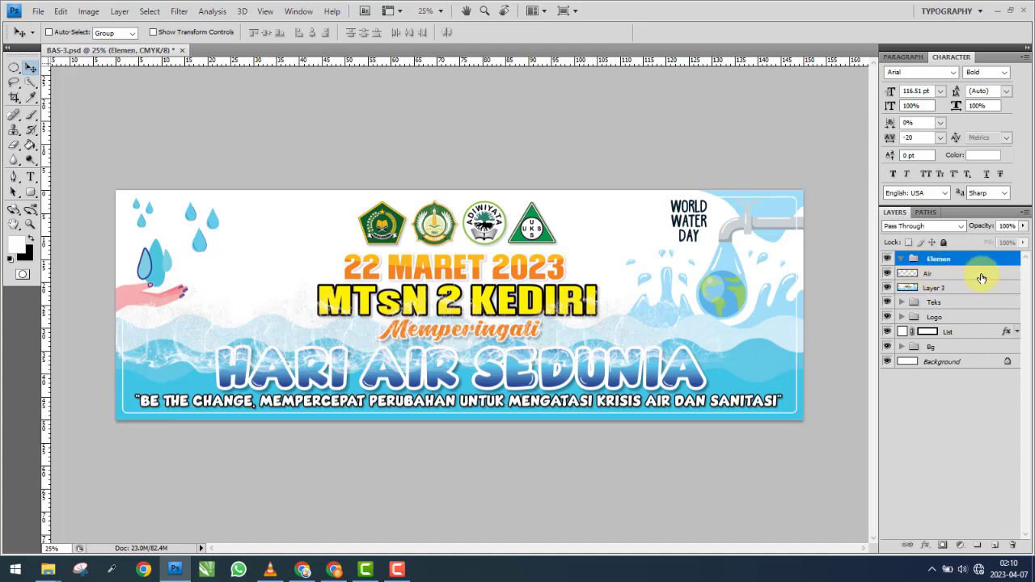
{"action": "left_click_drag", "start_coordinate": [979, 272], "coordinate": [959, 259]}
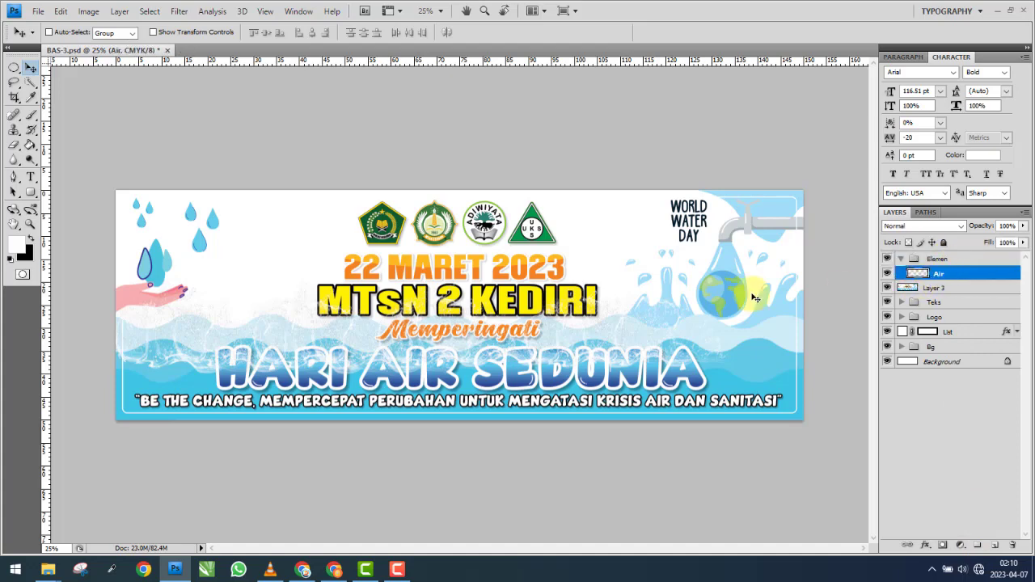
Align the Air layer with the water splash in the reference image, comparing them by toggling the layer's visibility.
{"action": "left_click_drag", "start_coordinate": [643, 329], "coordinate": [692, 327]}
{"action": "scroll", "coordinate": [734, 363], "scroll_direction": "up", "scroll_amount": 1}
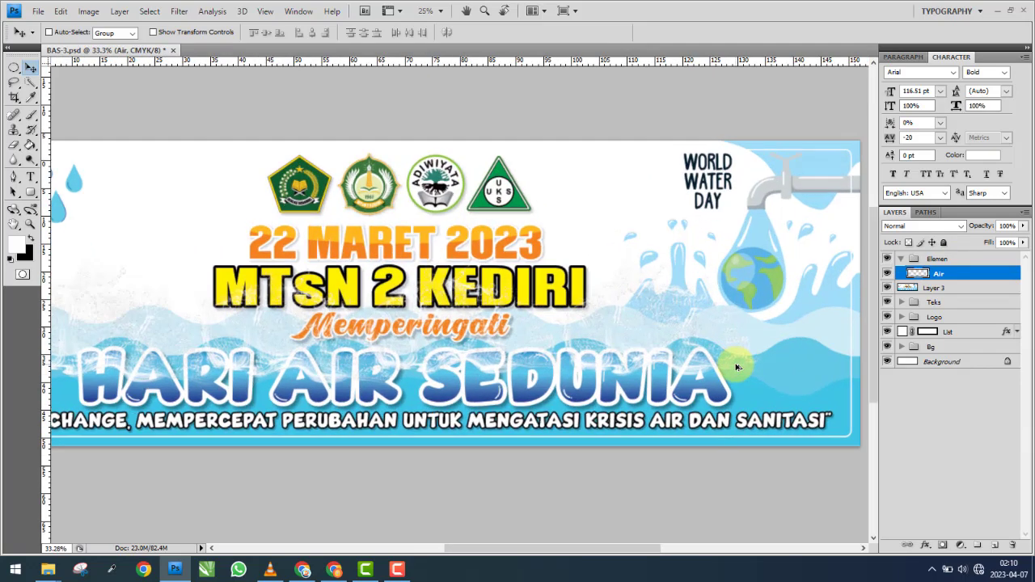
{"action": "scroll", "coordinate": [769, 372], "scroll_direction": "up", "scroll_amount": 2}
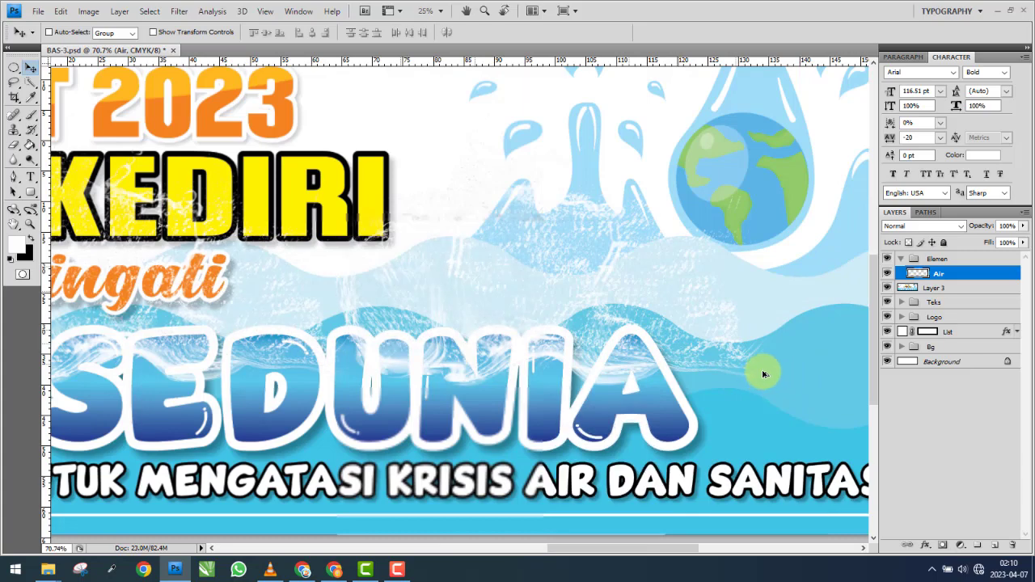
{"action": "scroll", "coordinate": [758, 363], "scroll_direction": "up", "scroll_amount": 2}
{"action": "mouse_move", "coordinate": [725, 356]}
{"action": "left_mouse_down"}
{"action": "mouse_move", "coordinate": [715, 340]}
{"action": "mouse_move", "coordinate": [730, 347]}
{"action": "left_mouse_up"}
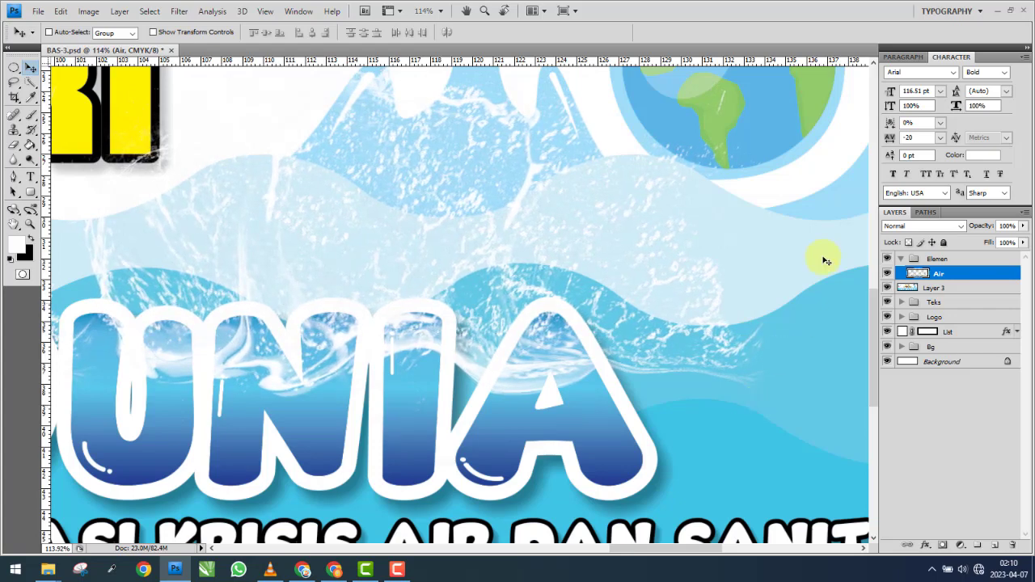
{"action": "left_click", "coordinate": [887, 275]}
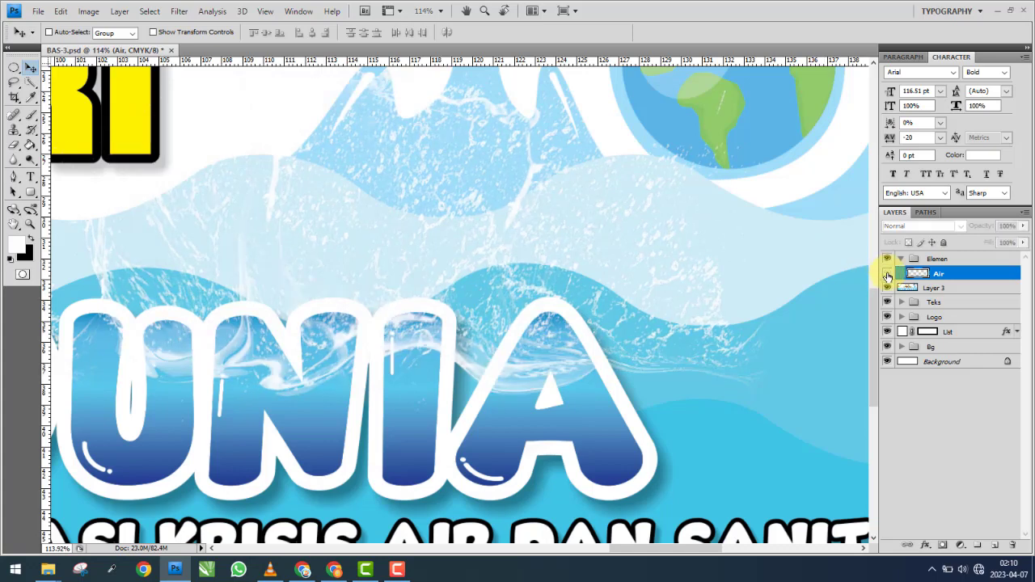
{"action": "left_click", "coordinate": [887, 275]}
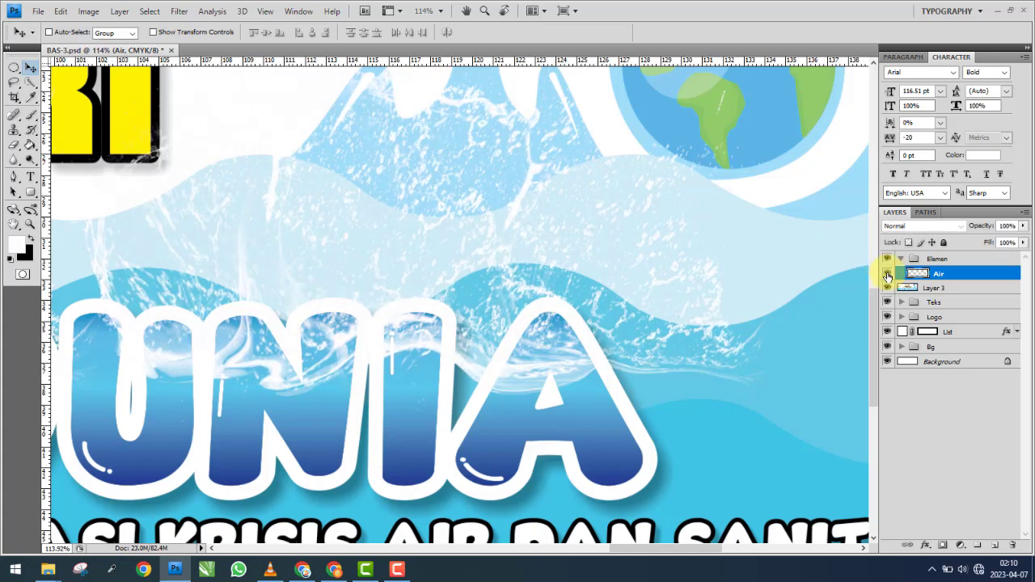
Delete the reference image layer, Layer 3, and collapse the Elemen group.
{"action": "left_click", "coordinate": [950, 291]}
{"action": "left_click", "coordinate": [1014, 550]}
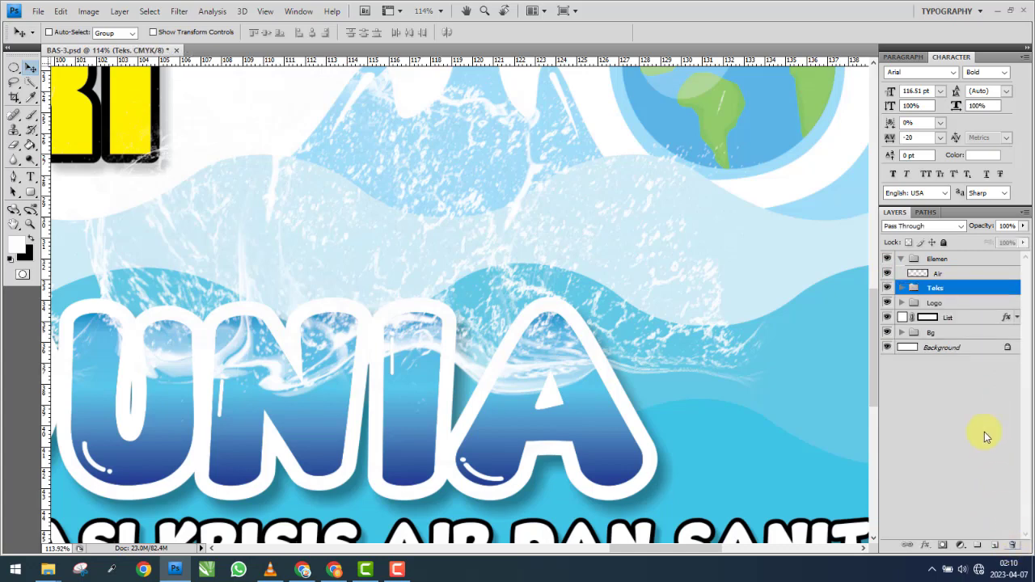
{"action": "left_click", "coordinate": [901, 259]}
Fit the whole banner on screen and save BAS-3.psd.
{"action": "right_click", "coordinate": [565, 240]}
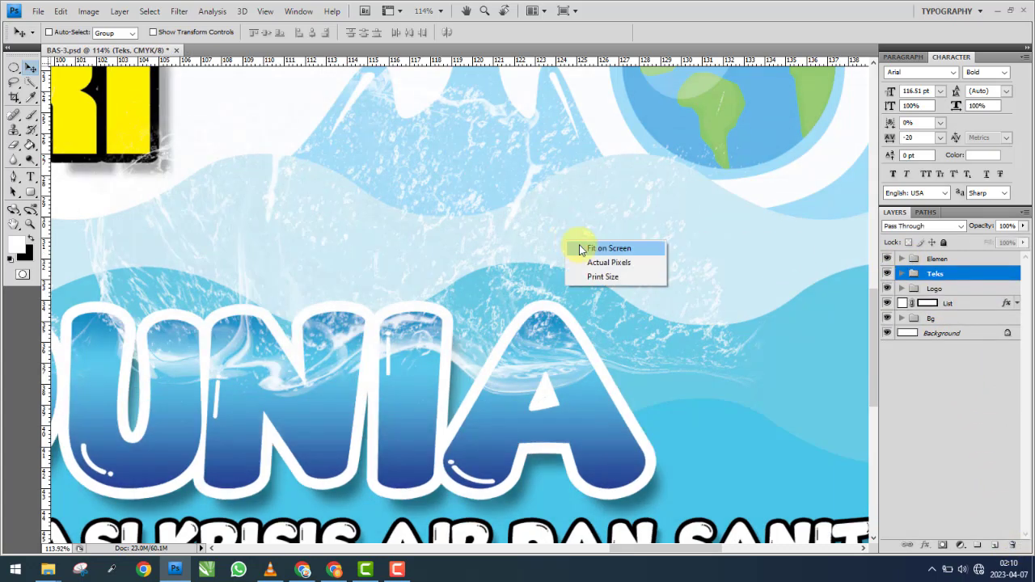
{"action": "left_click", "coordinate": [579, 244]}
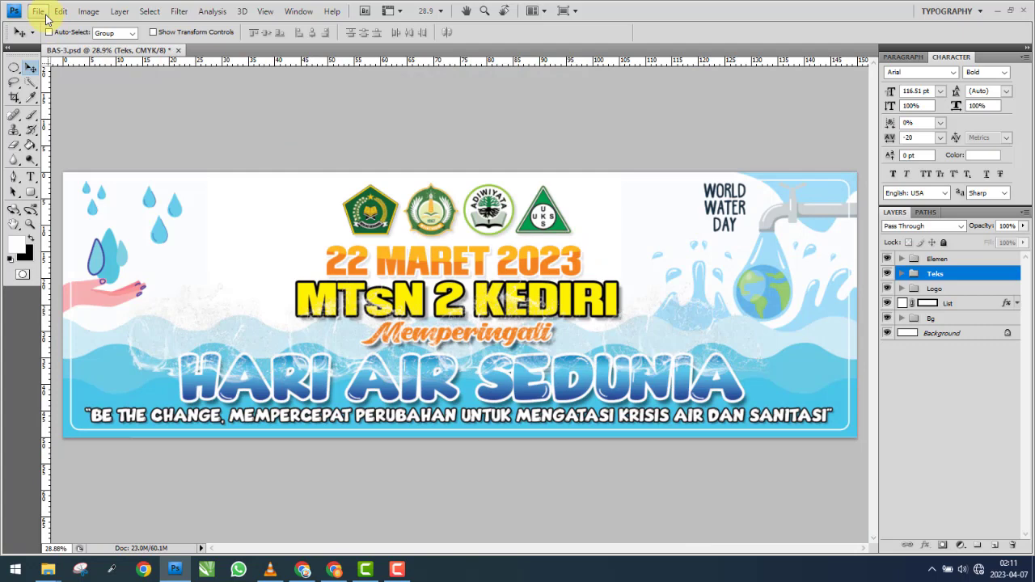
{"action": "left_click", "coordinate": [38, 11]}
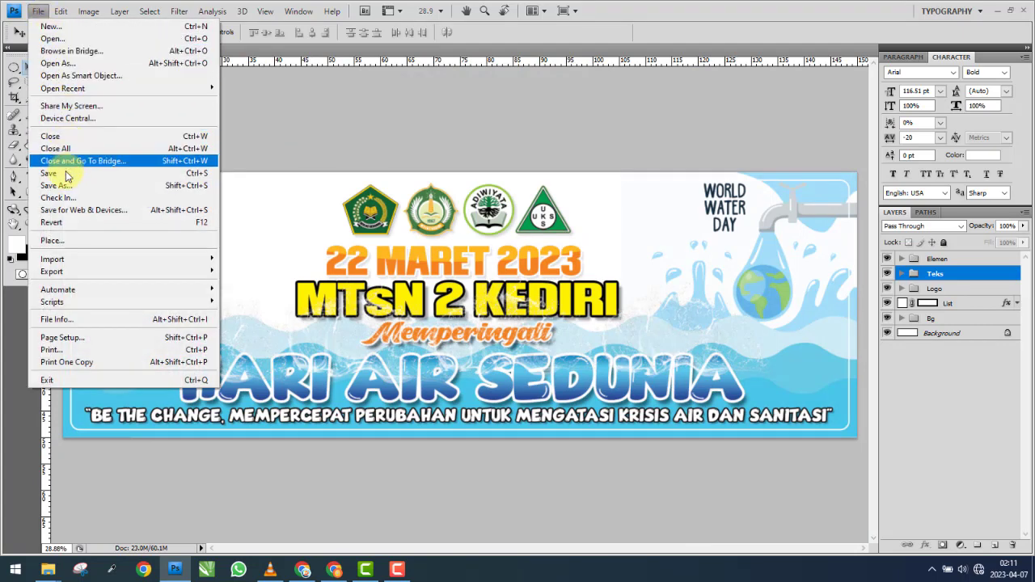
{"action": "key", "text": "Escape"}
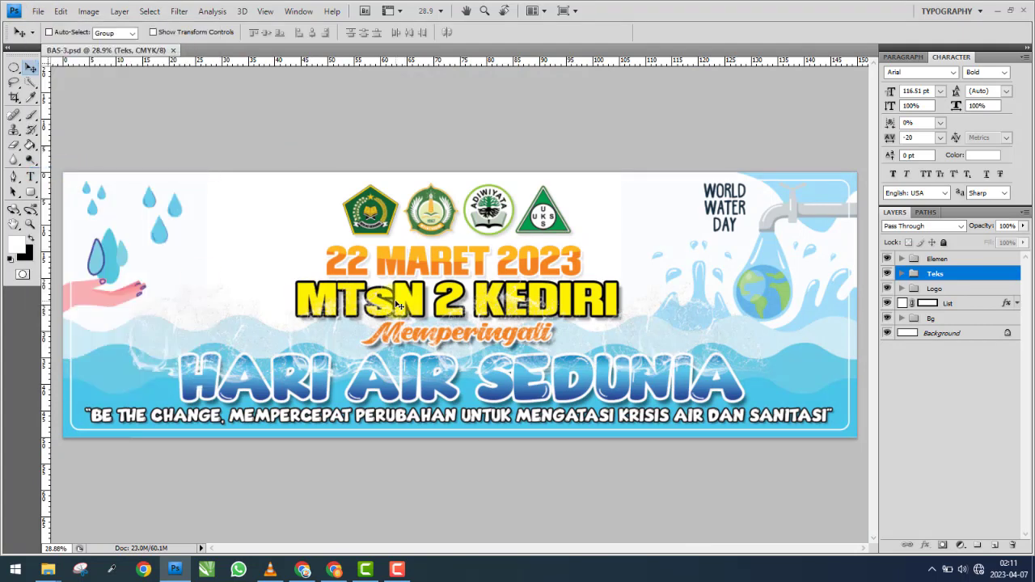
Switch to File Explorer, open the BAS-3 Photoshop file from the BAS-3P folder, and close Photoshop.
{"action": "mouse_move", "coordinate": [52, 571]}
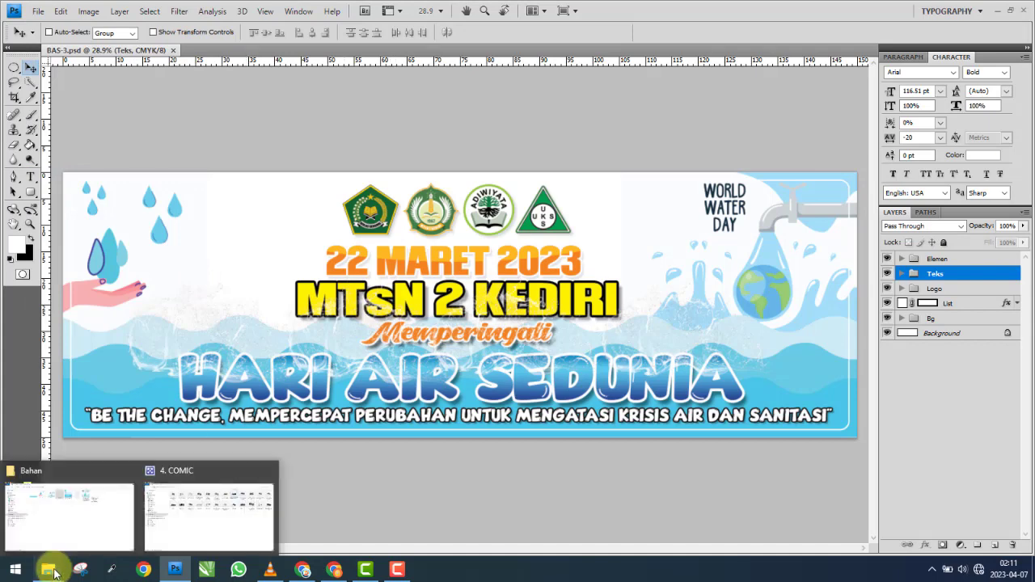
{"action": "left_click", "coordinate": [126, 513]}
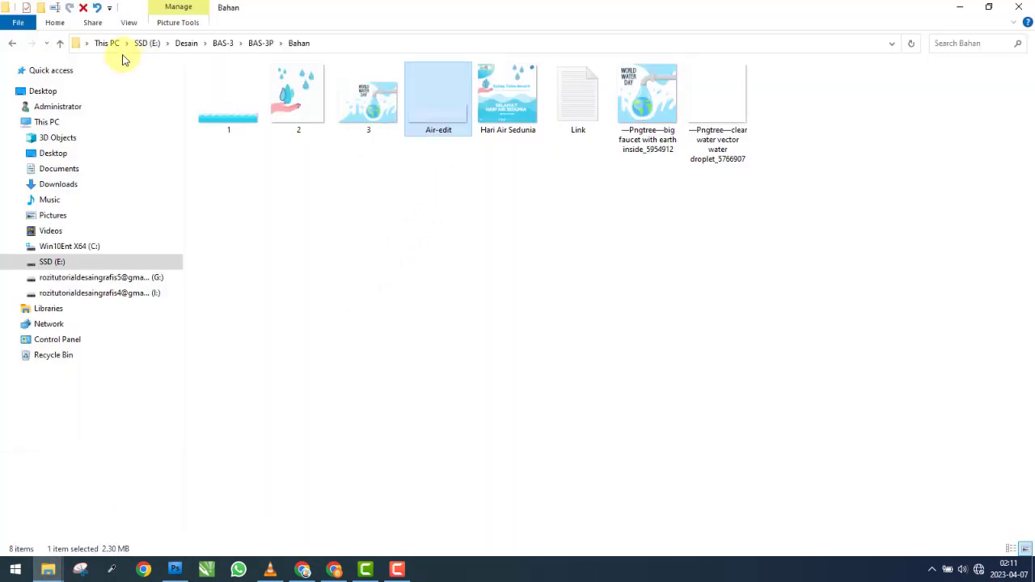
{"action": "left_click", "coordinate": [8, 45]}
{"action": "double_click", "coordinate": [520, 107]}
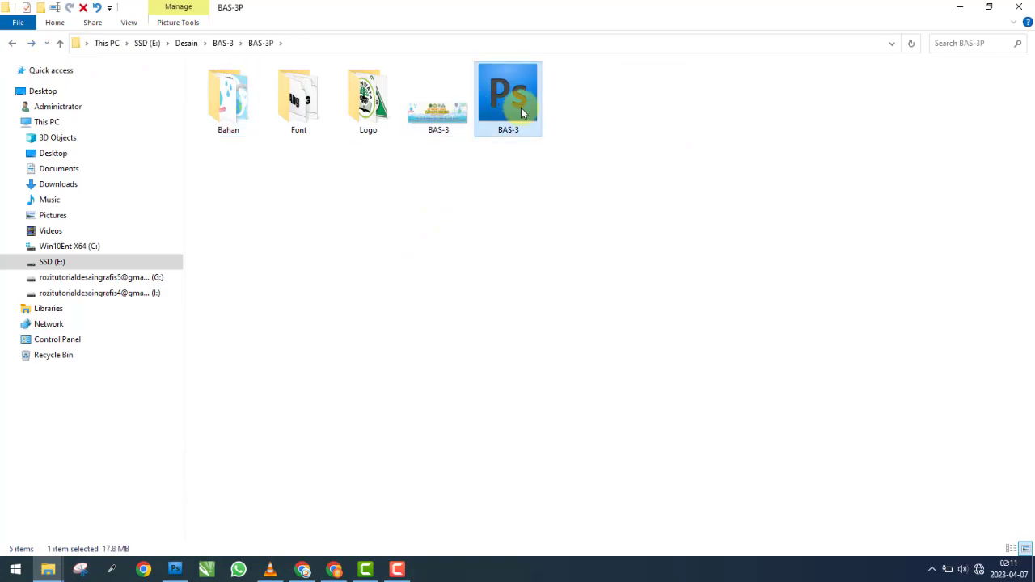
{"action": "left_click", "coordinate": [1024, 12]}
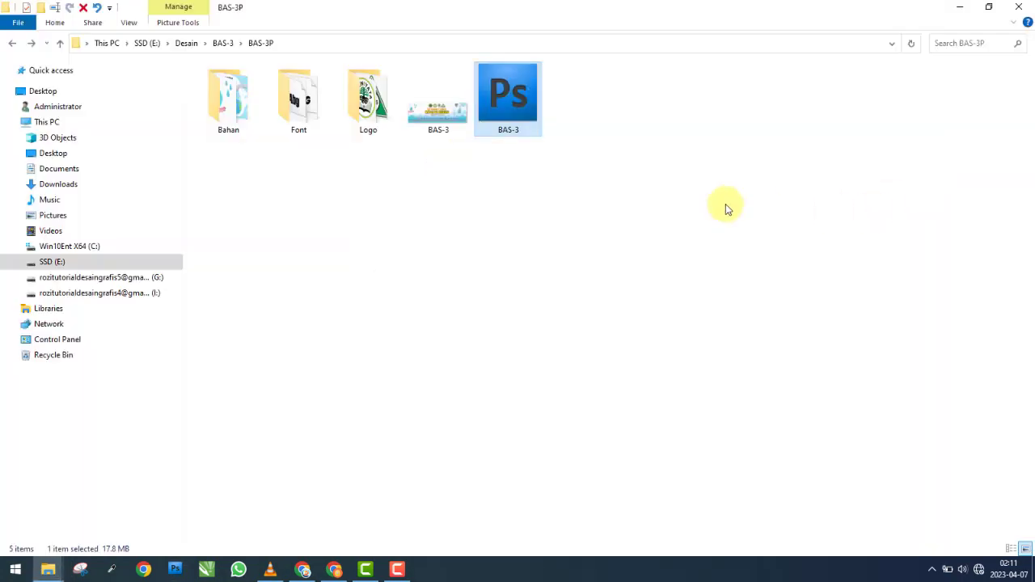
Open the BAS-3 image from the BAS-3P folder in the image viewer.
{"action": "double_click", "coordinate": [453, 121]}
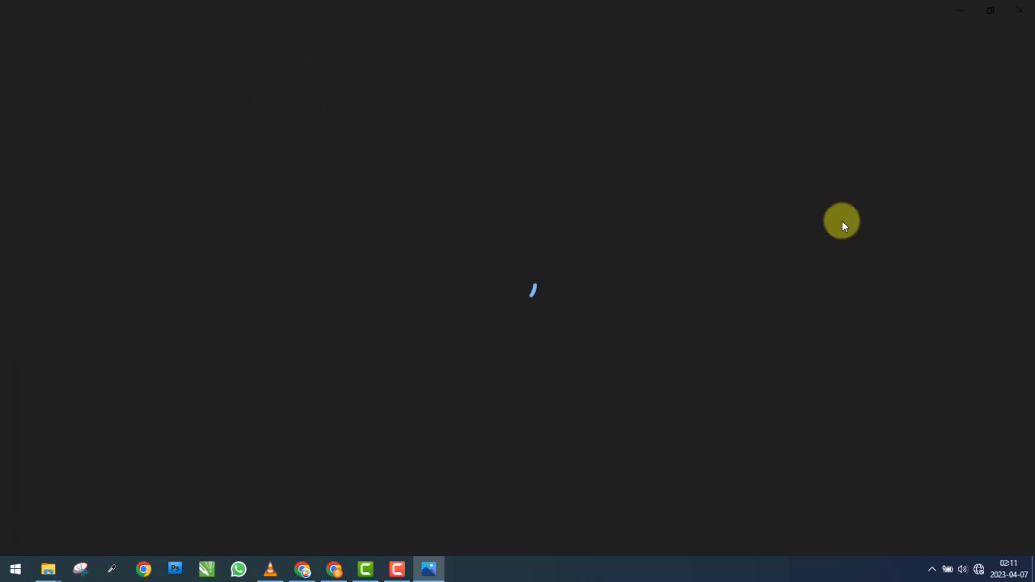